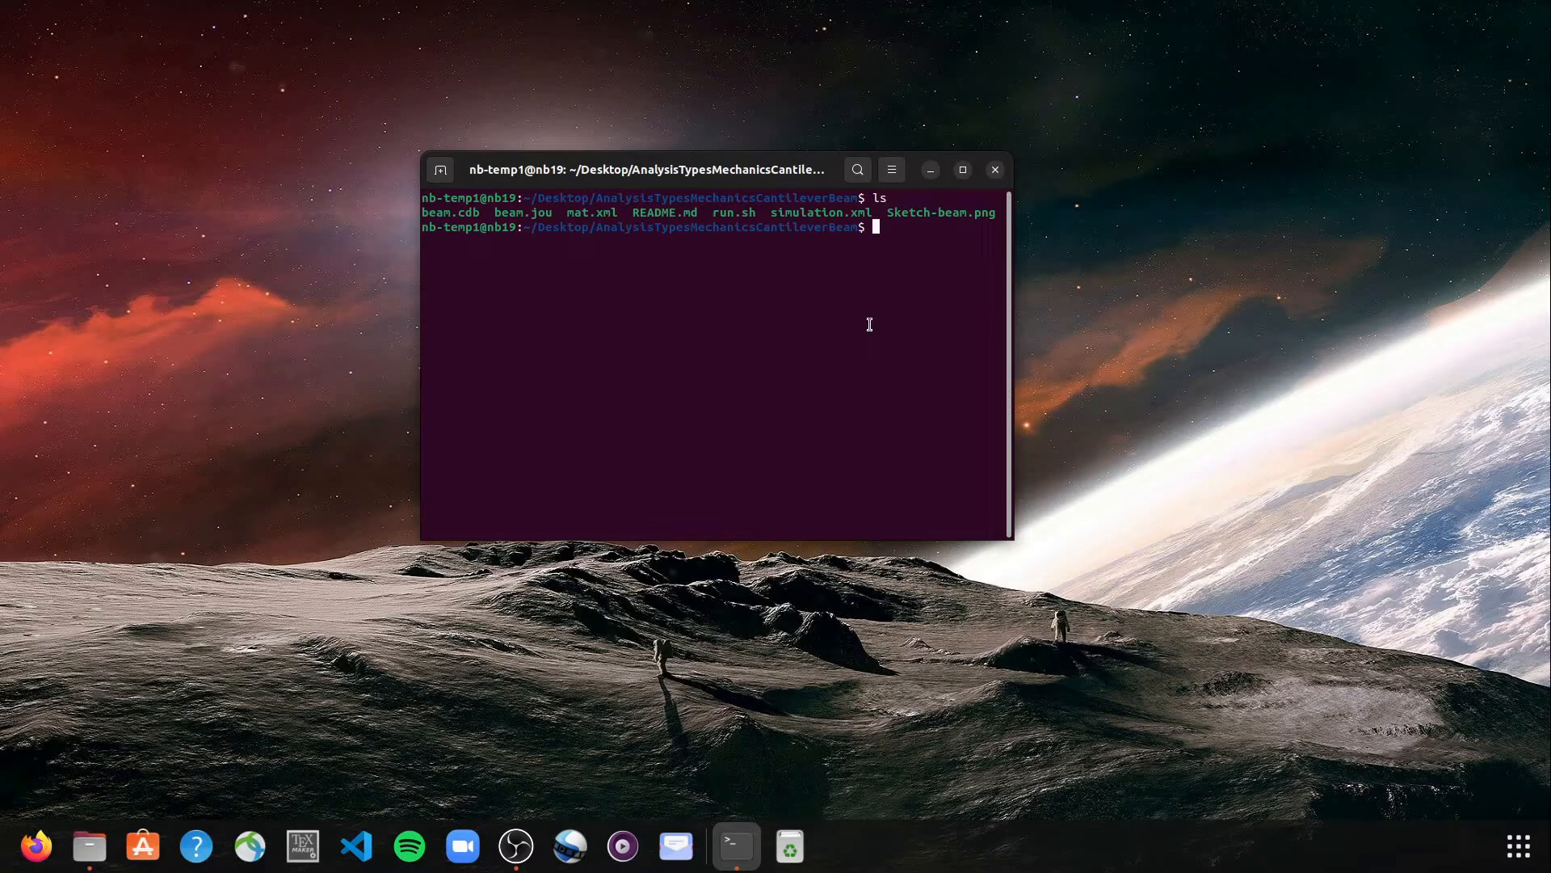
Print the contents of beam.jou in the terminal and launch Cubit as a background process.
type("cat beam.jou")
key("Return")
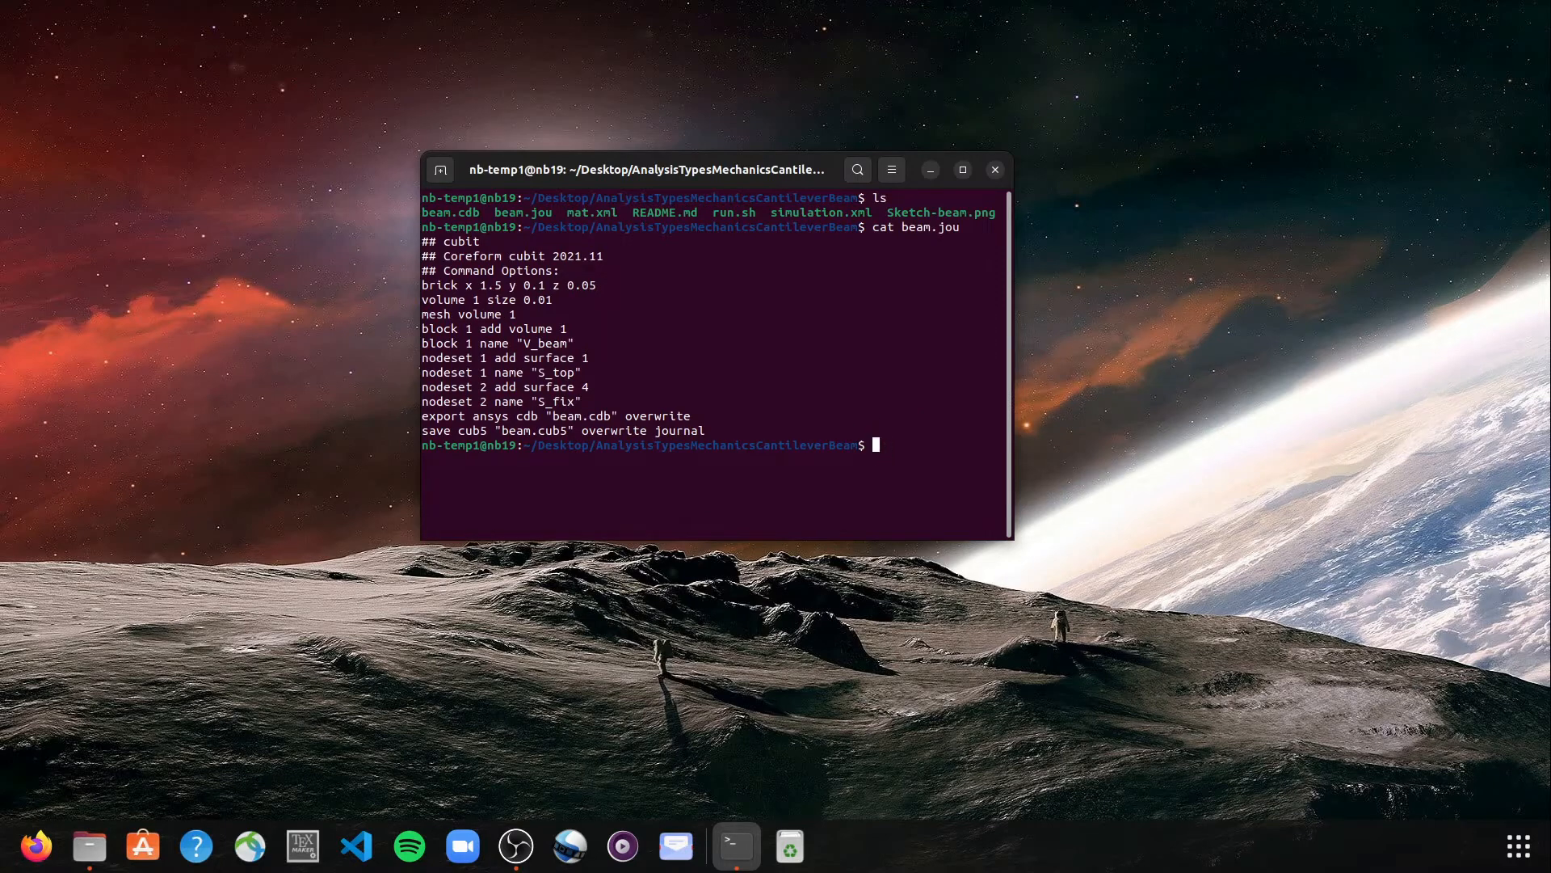
type("cubit &")
key("Return")
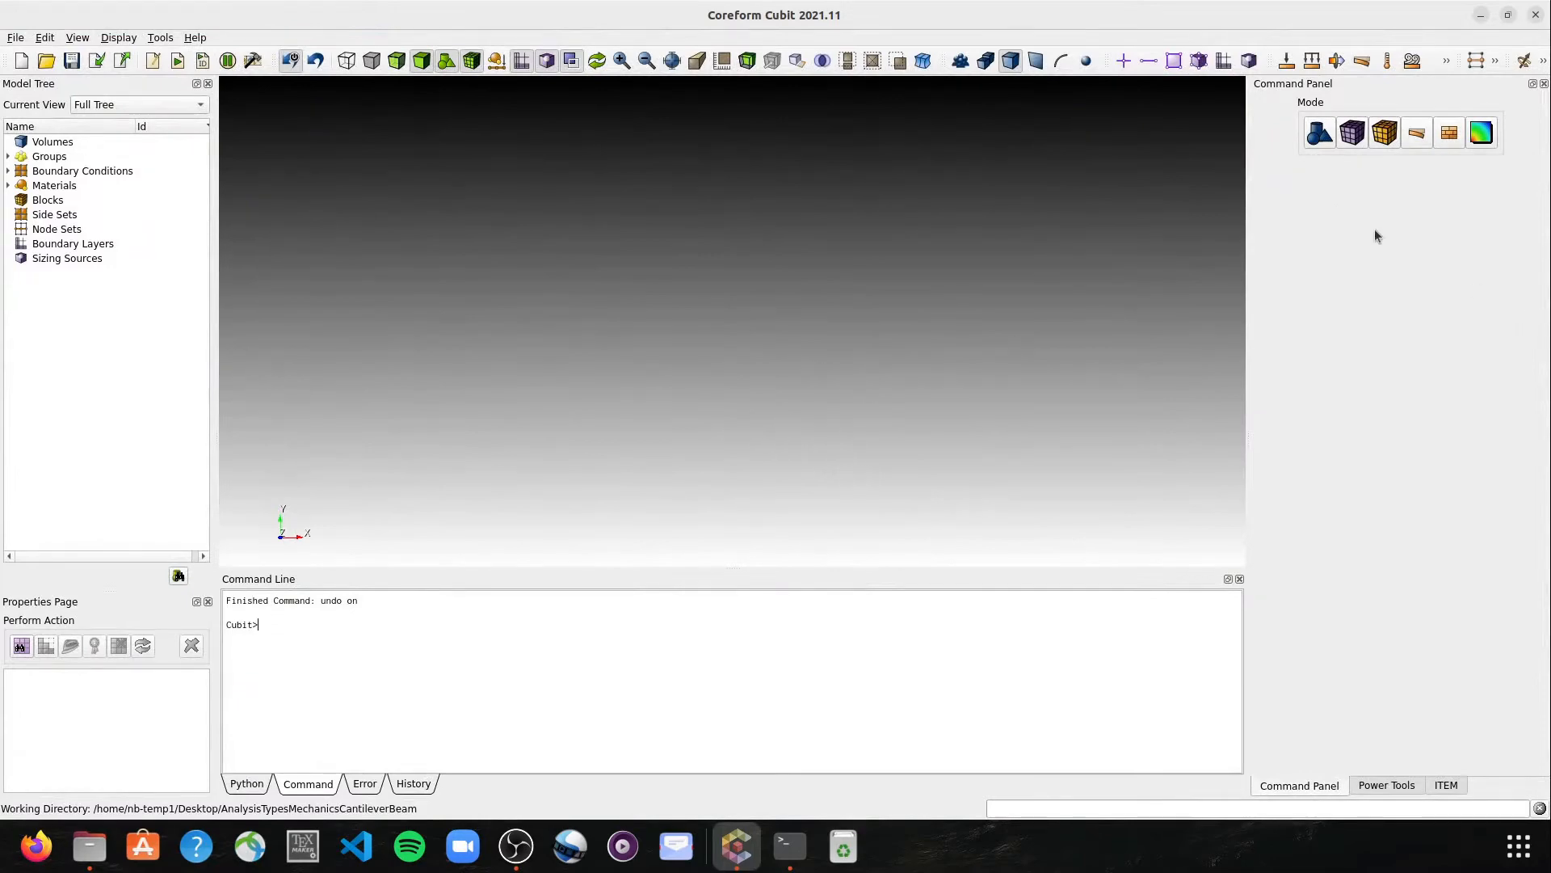
Create a brick volume with width 1.5, height 0.1 and depth 0.05.
left_click(1318, 136)
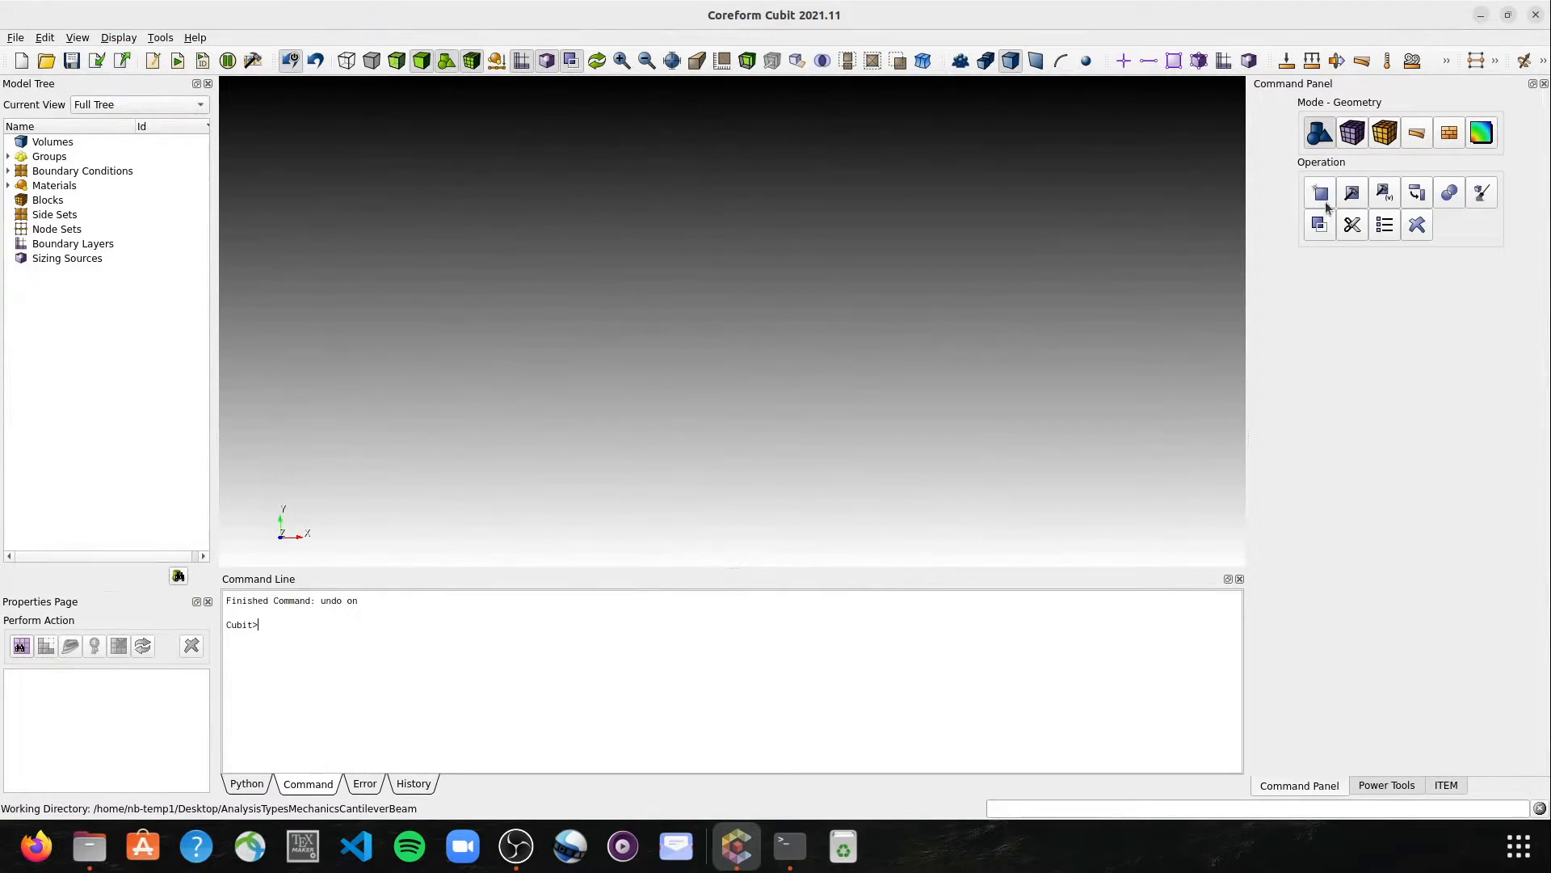
left_click(1322, 197)
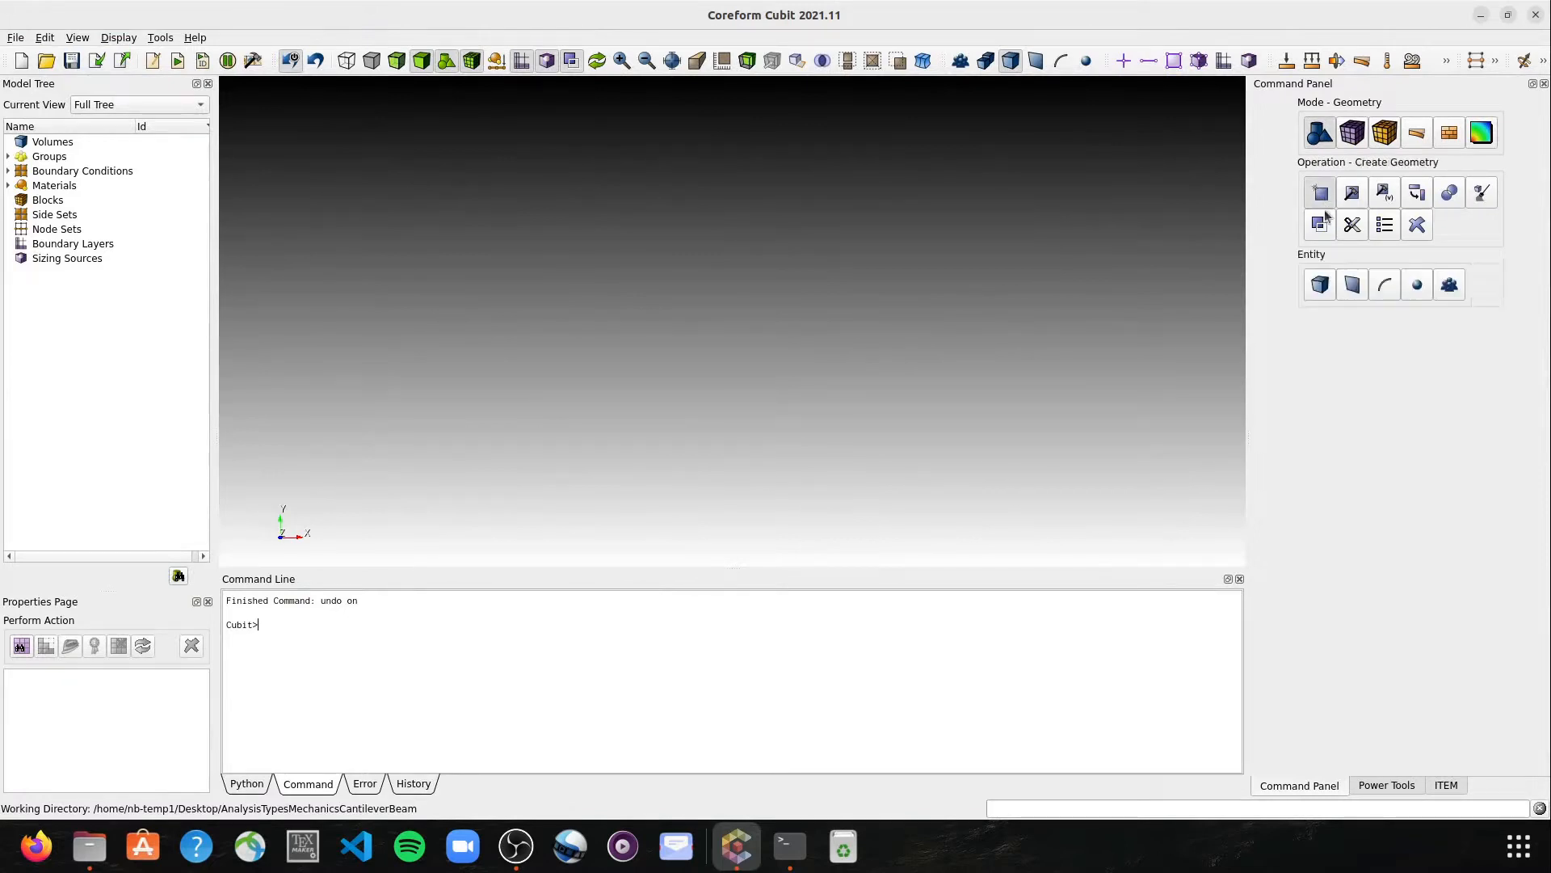
left_click(1325, 293)
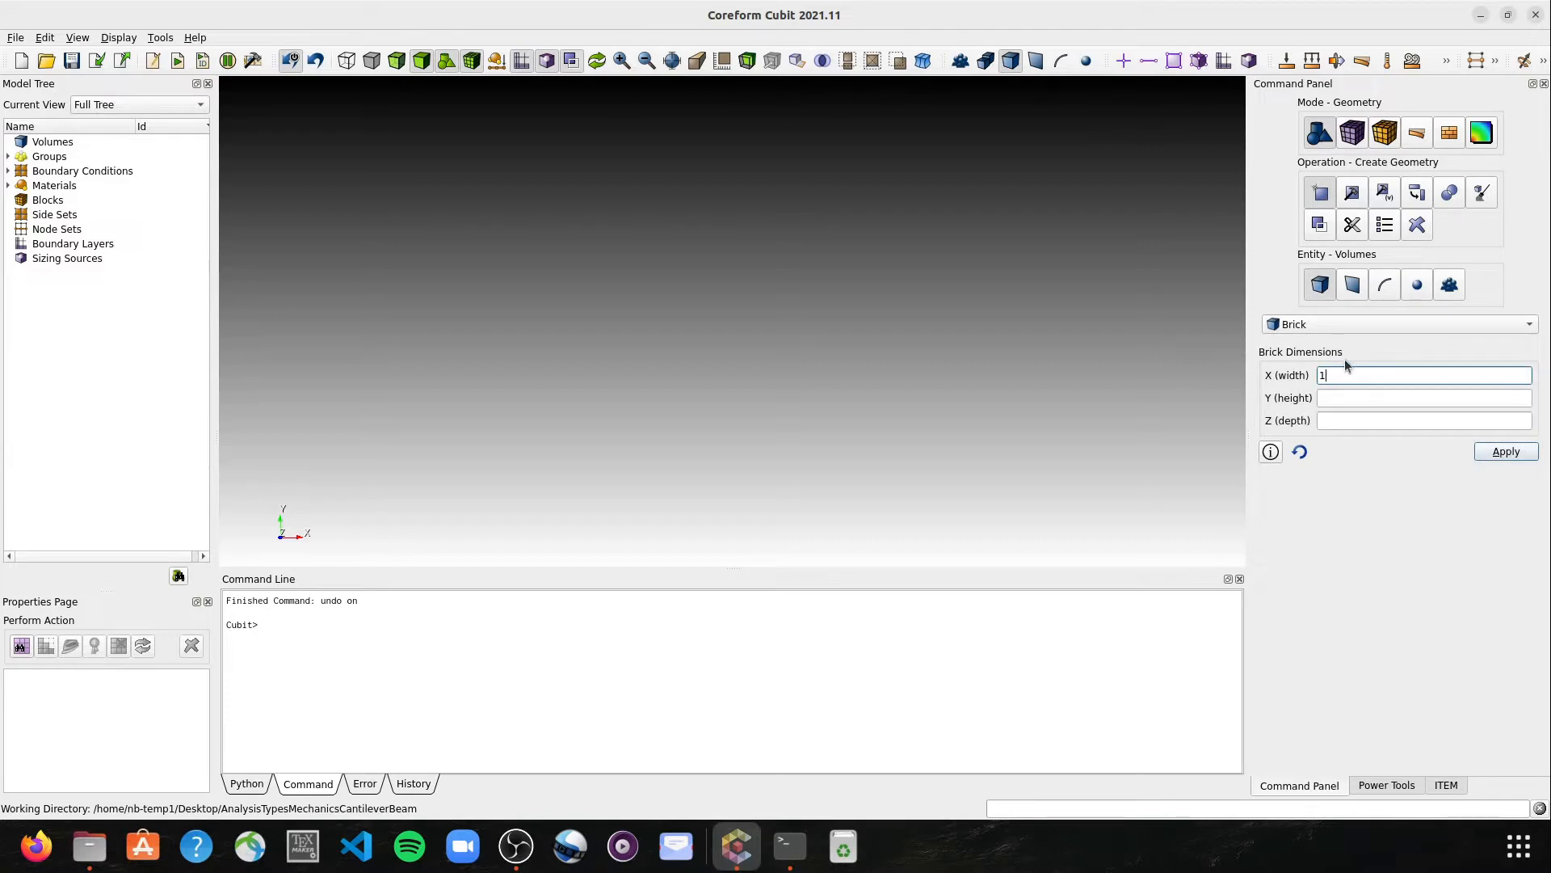
type("1.5")
left_click(1322, 397)
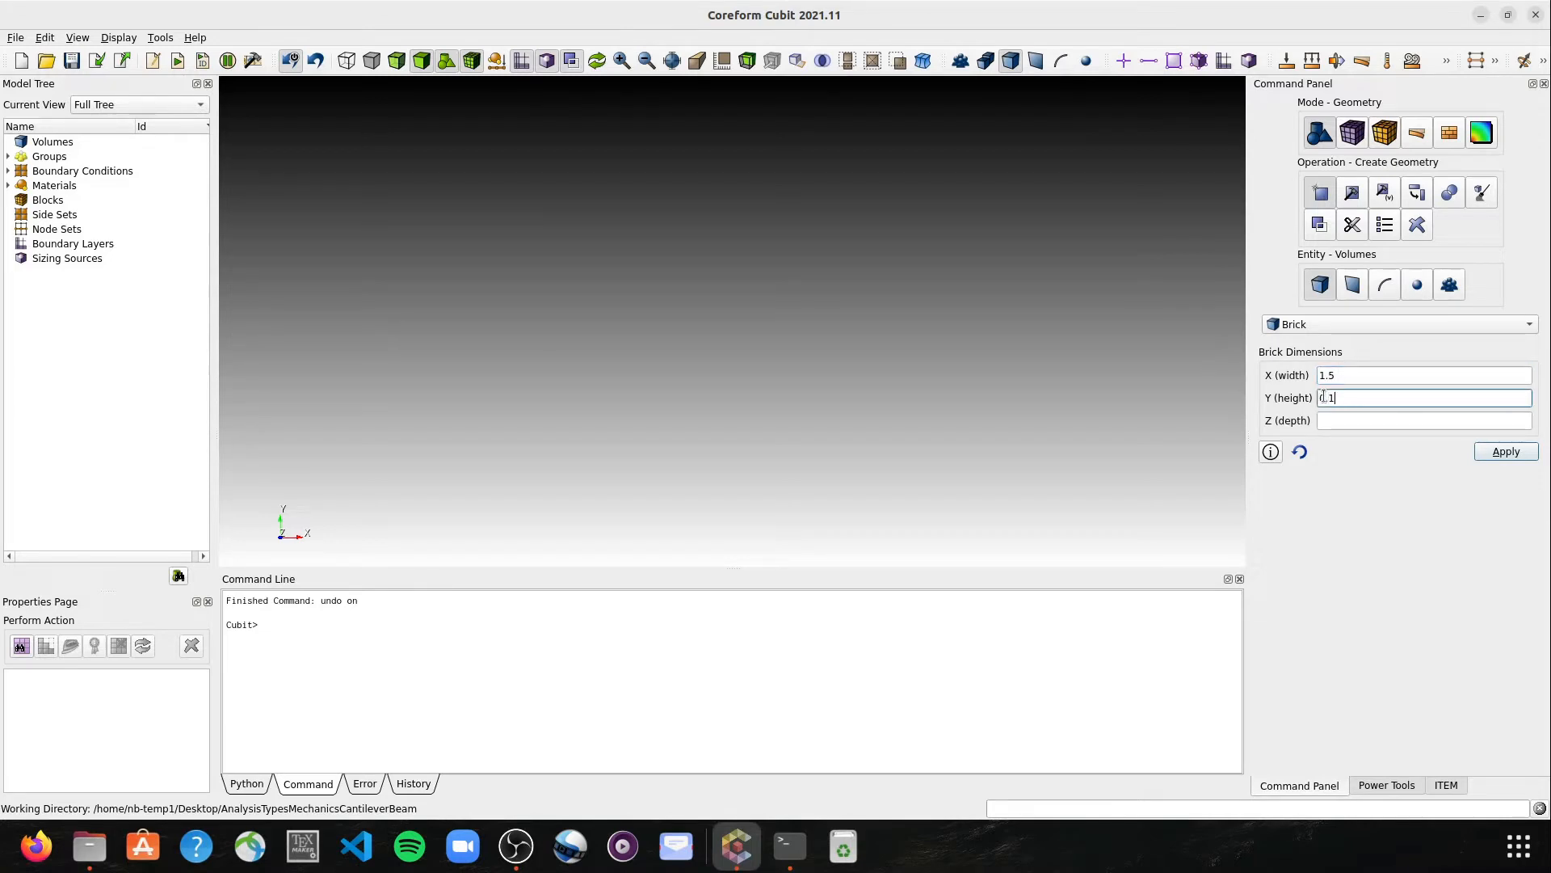
left_click(1341, 420)
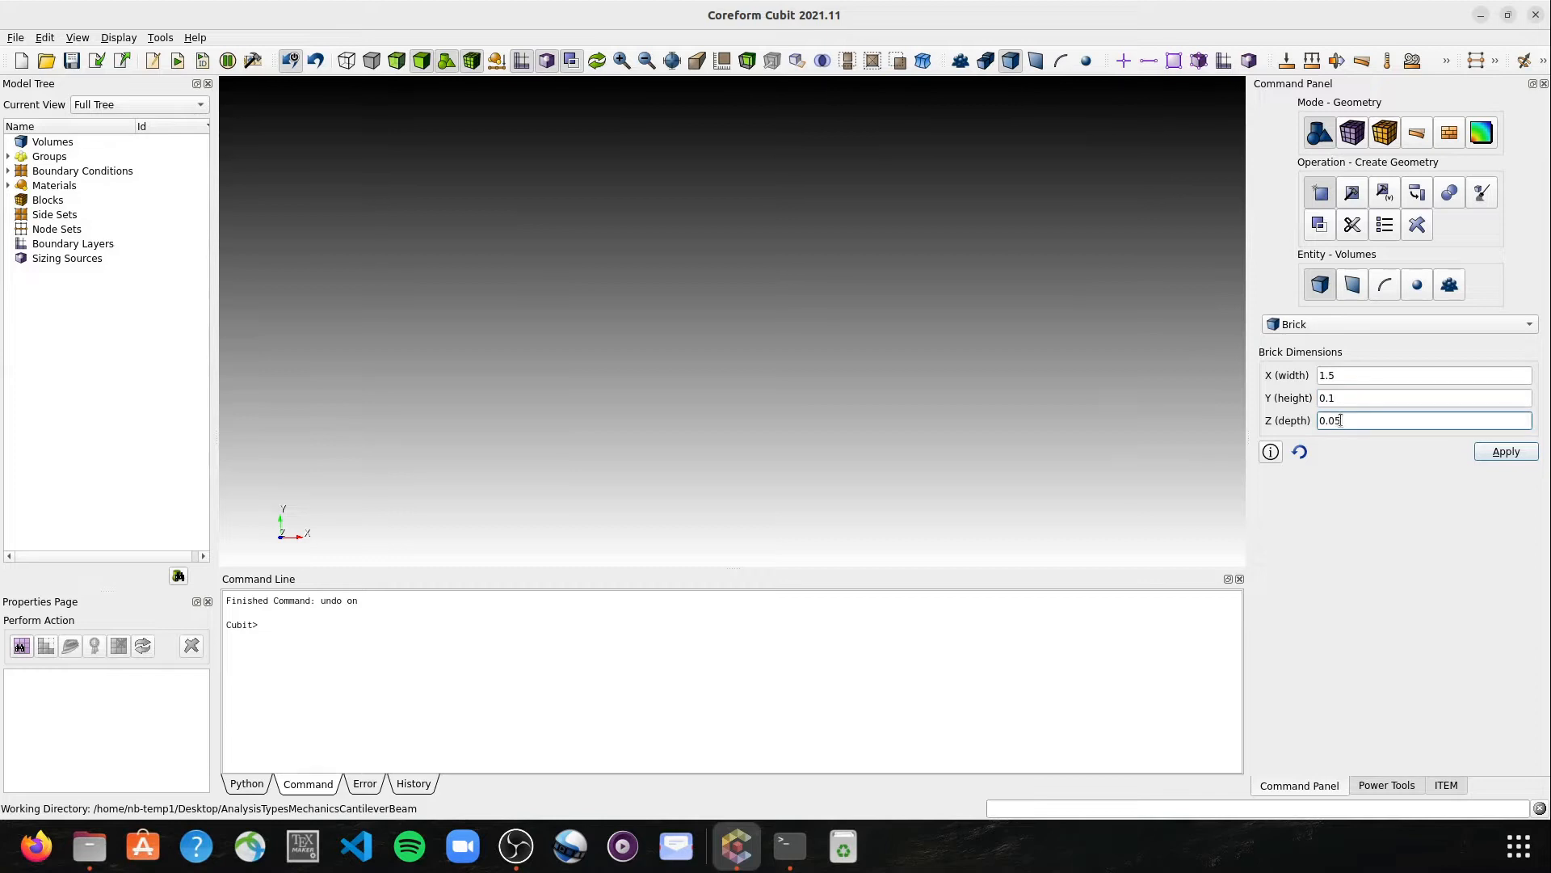
left_click(1497, 452)
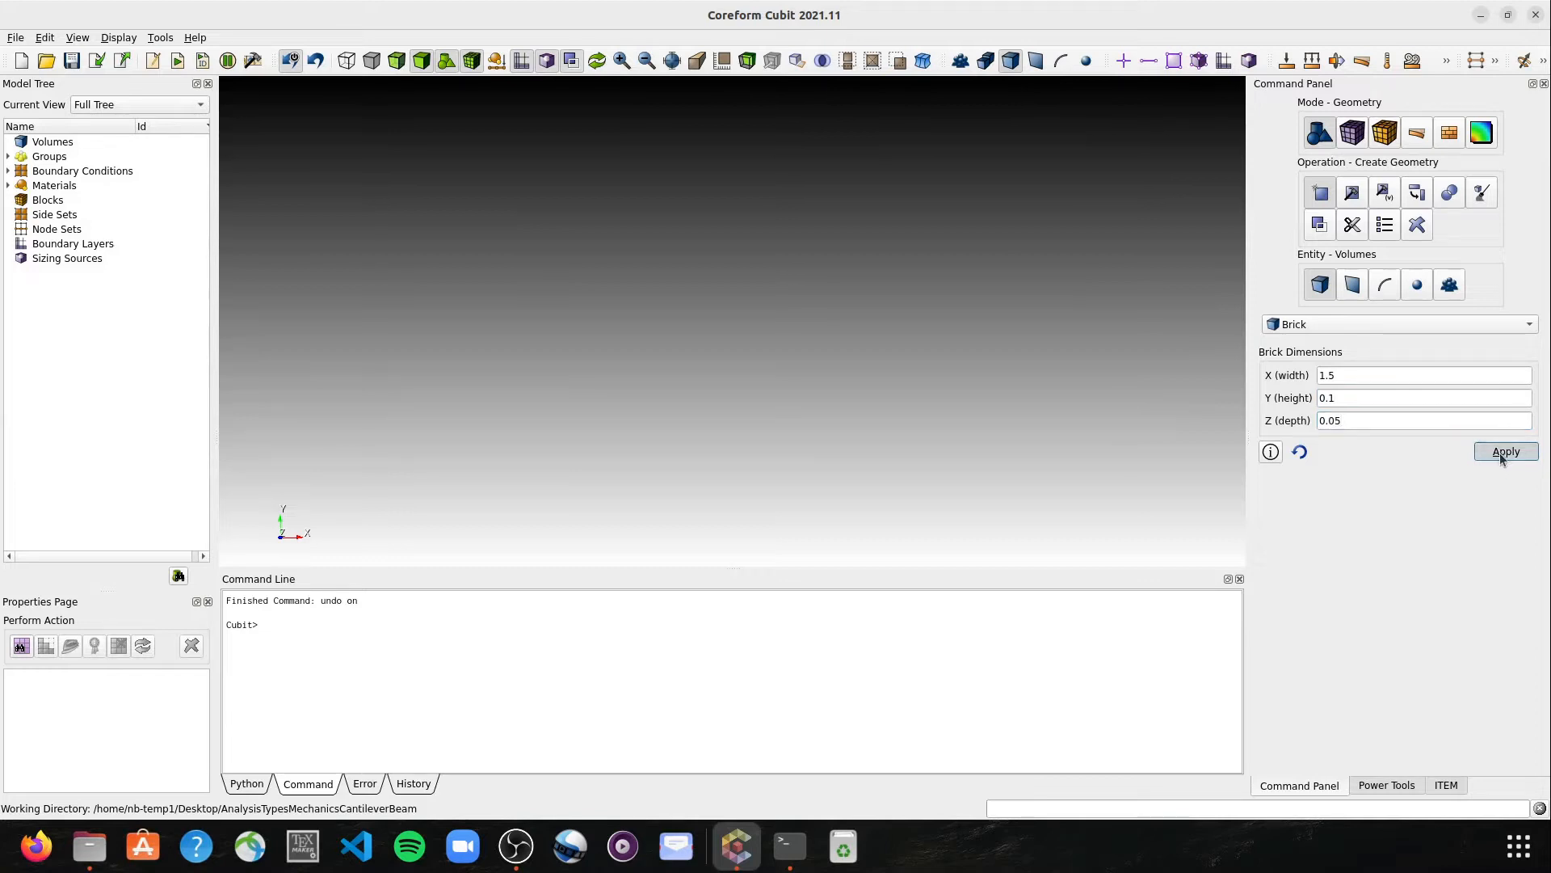
left_click_drag(962, 416, 724, 420)
left_click_drag(553, 313, 744, 438)
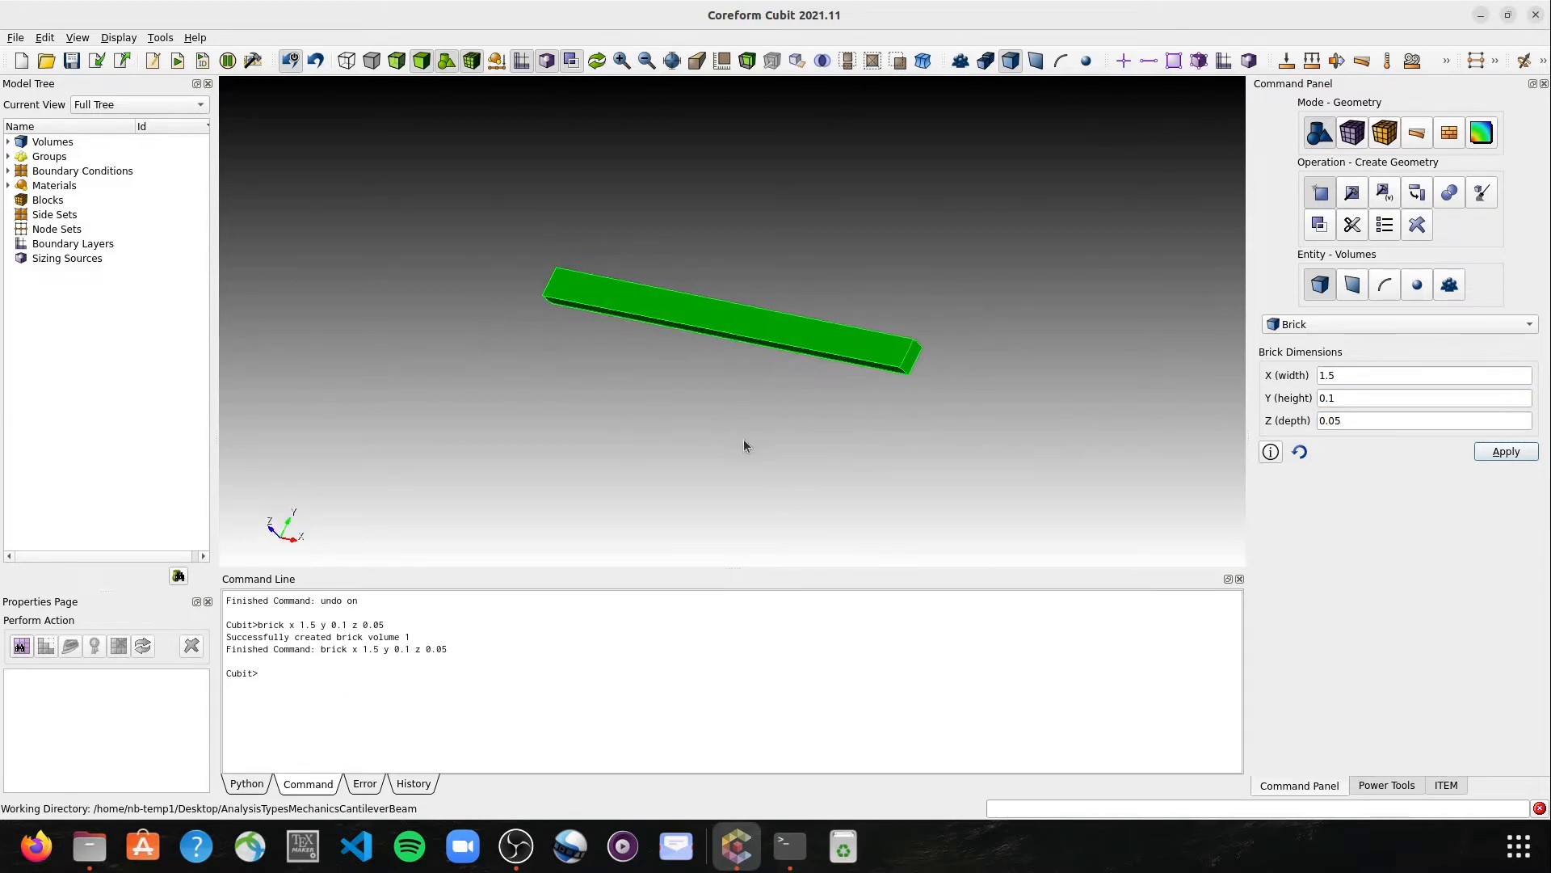
Mesh the beam volume using an approximate element size of 0.01.
left_click(1351, 134)
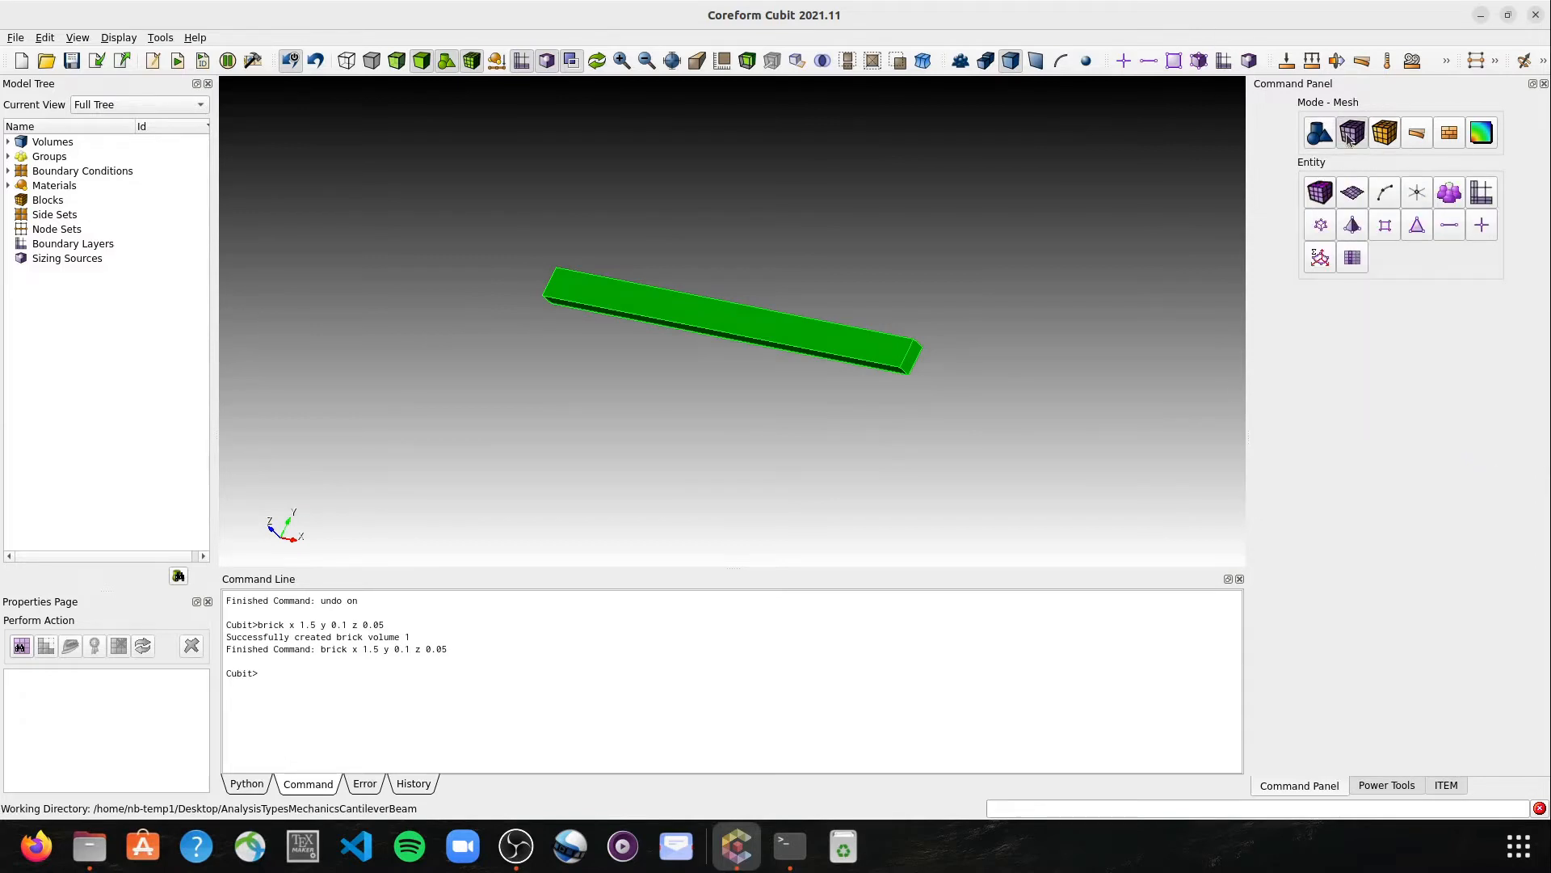
left_click(1321, 193)
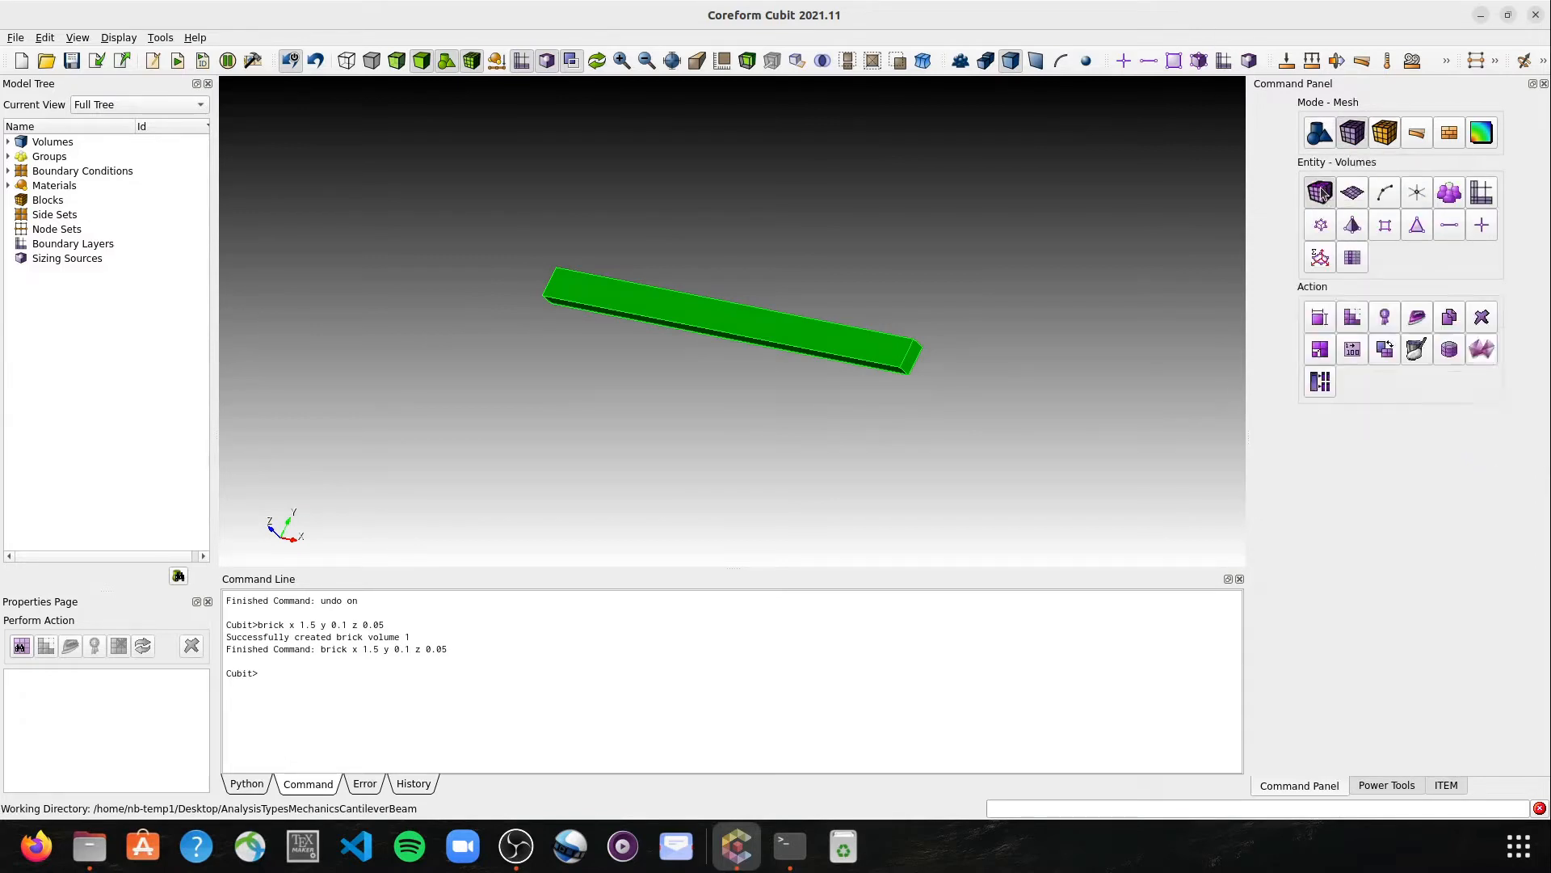
left_click(1320, 323)
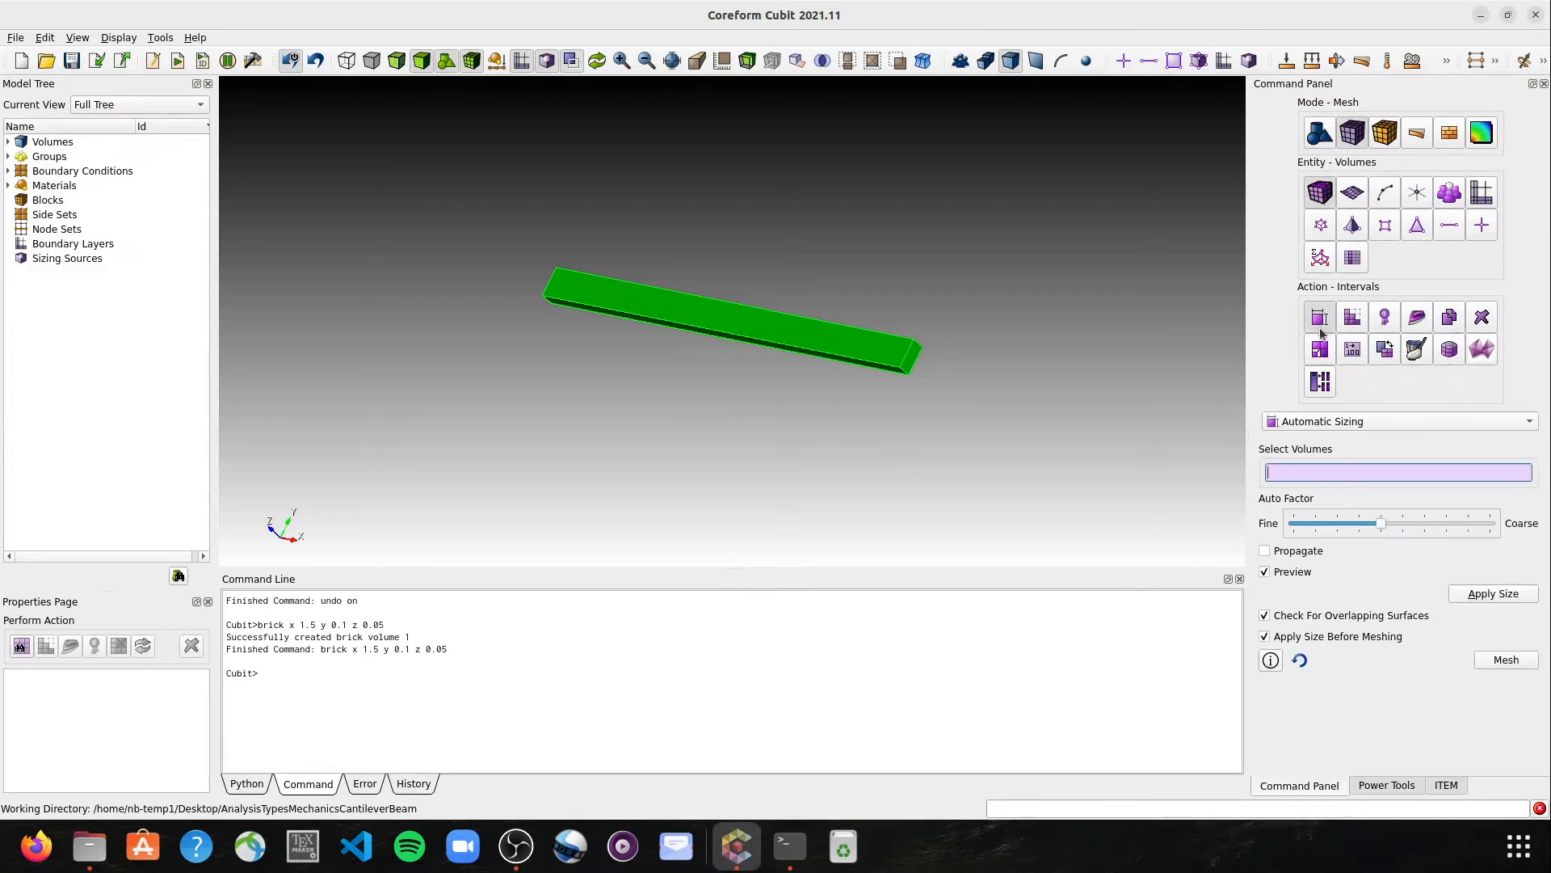
left_click(1348, 427)
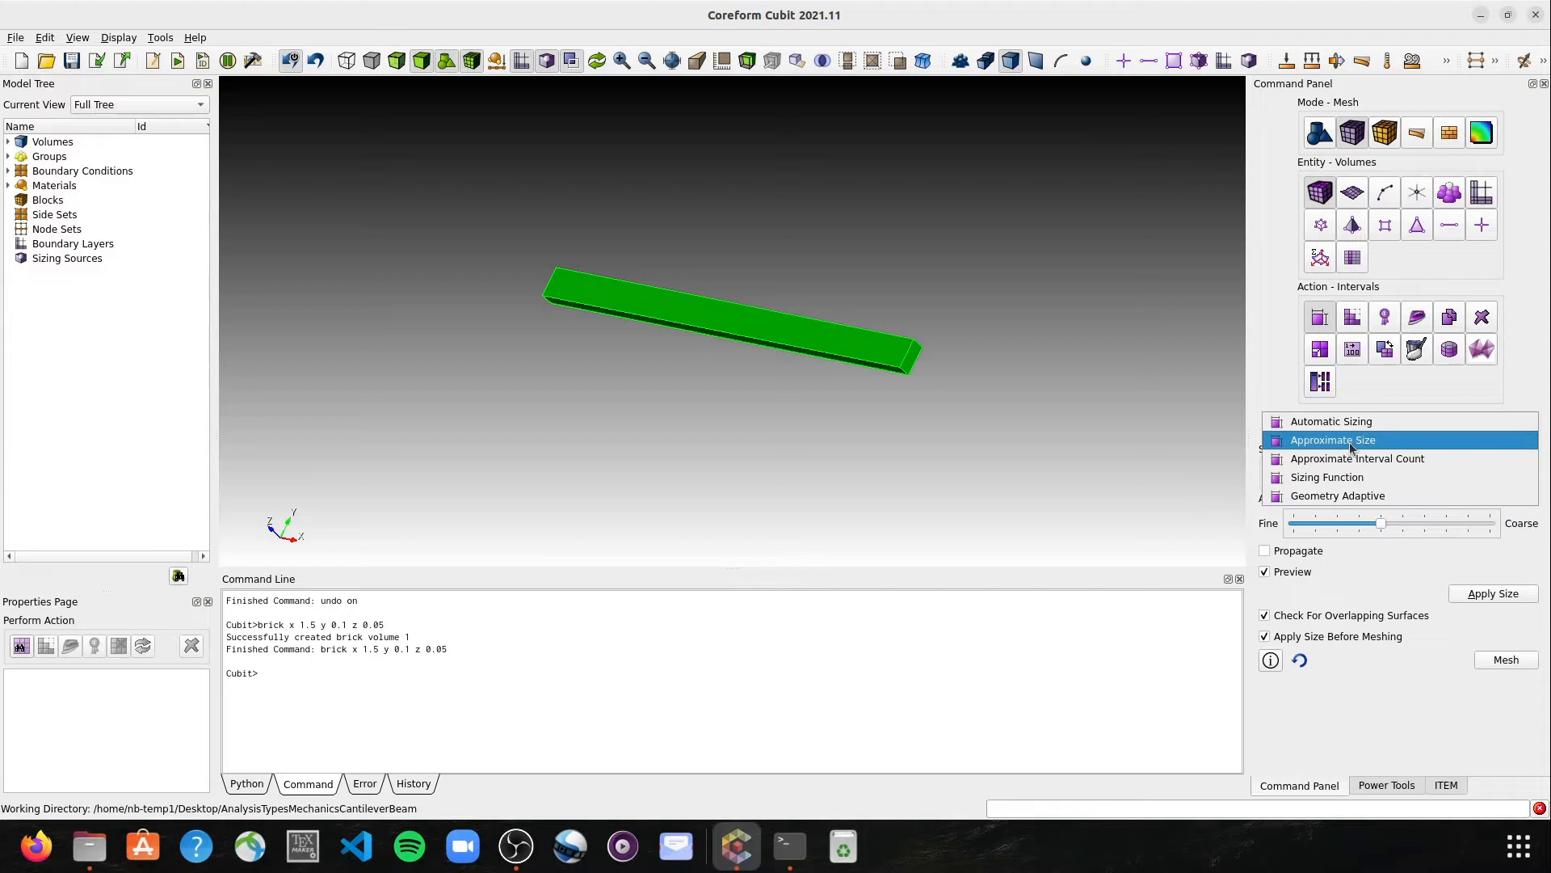
left_click(1350, 443)
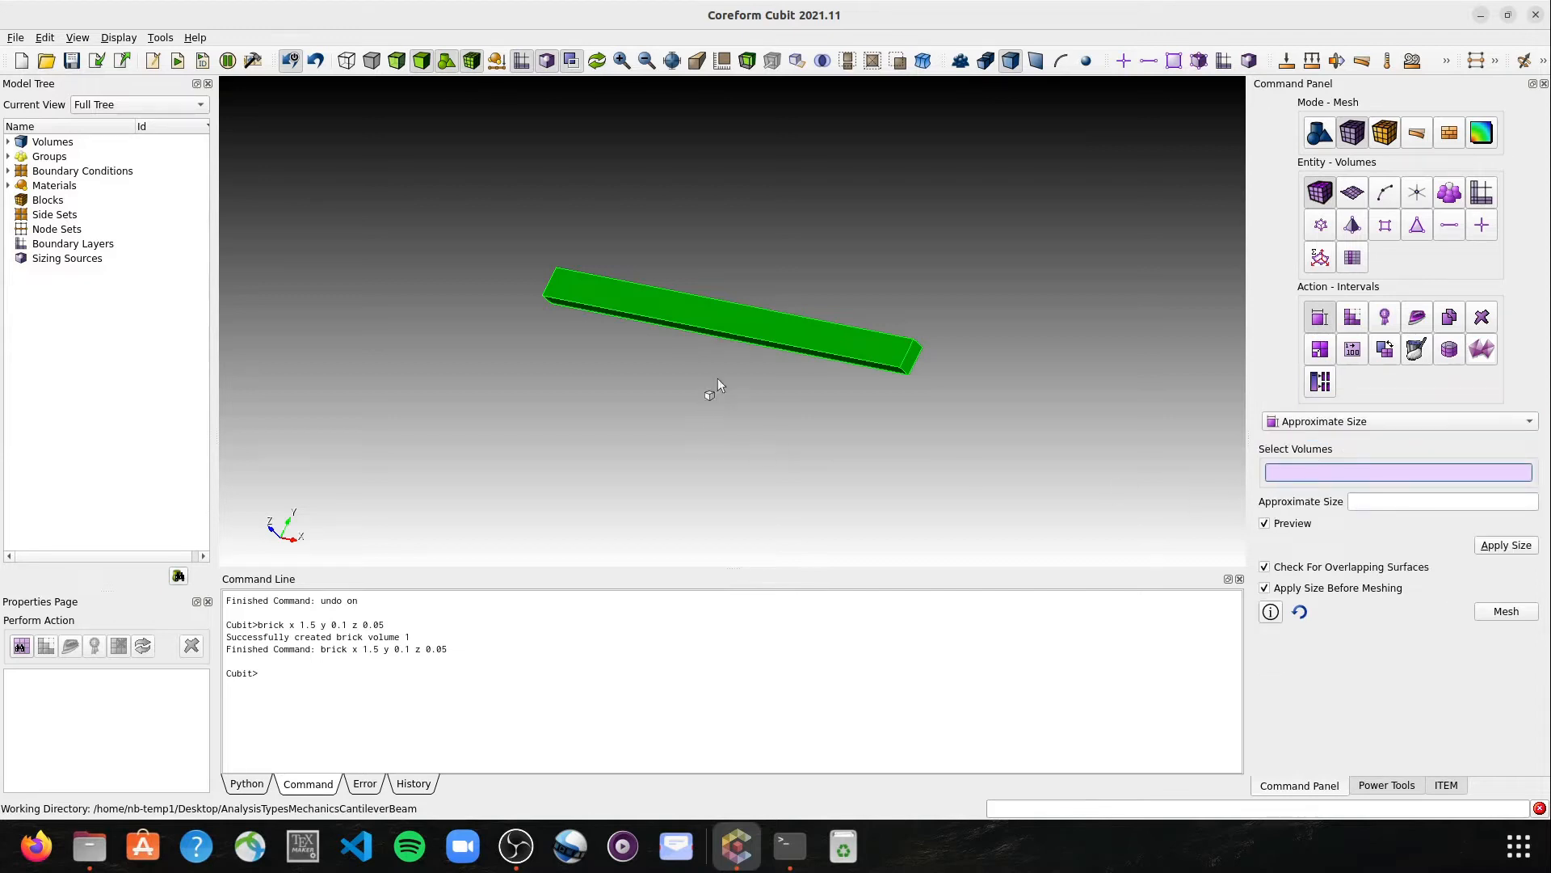
left_click(738, 325)
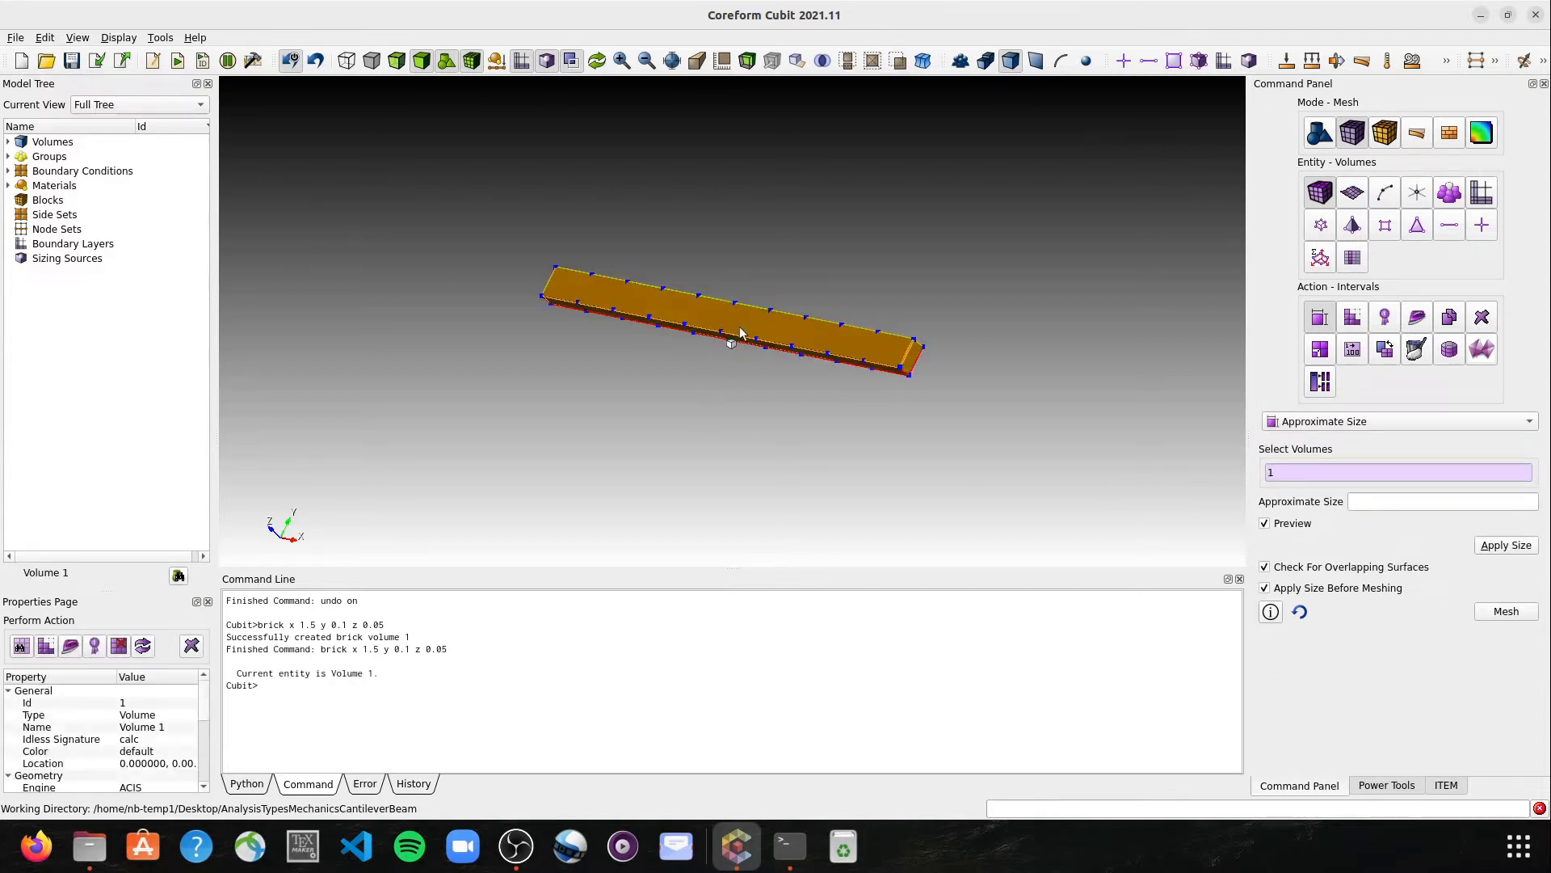
left_click(1397, 503)
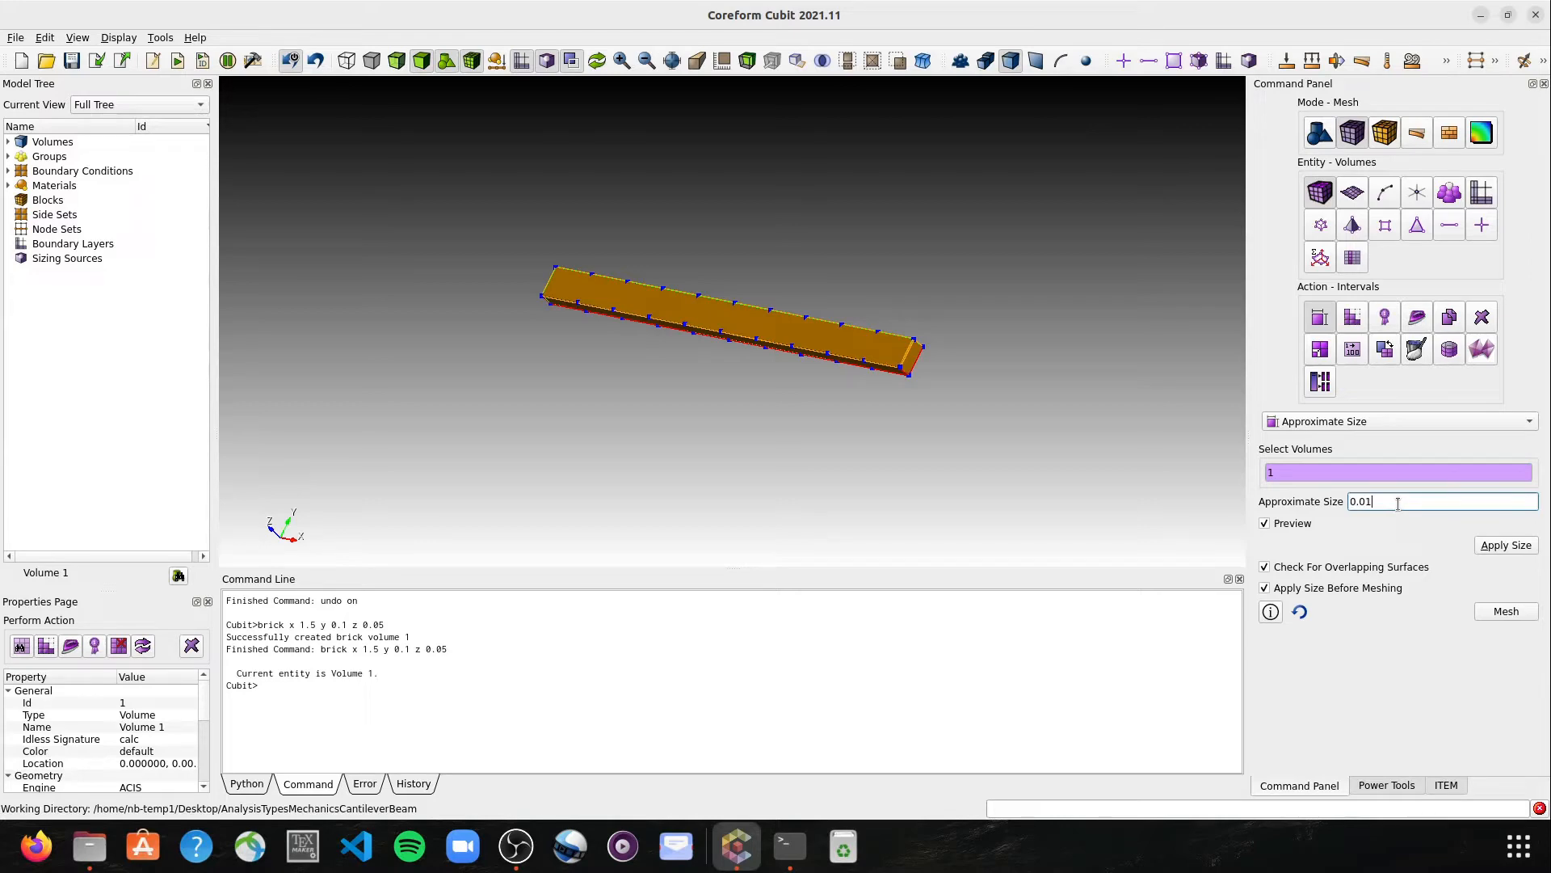
left_click(1507, 611)
scroll(753, 313, "up", 2)
left_click_drag(753, 314, 643, 277)
left_click_drag(782, 356, 651, 359)
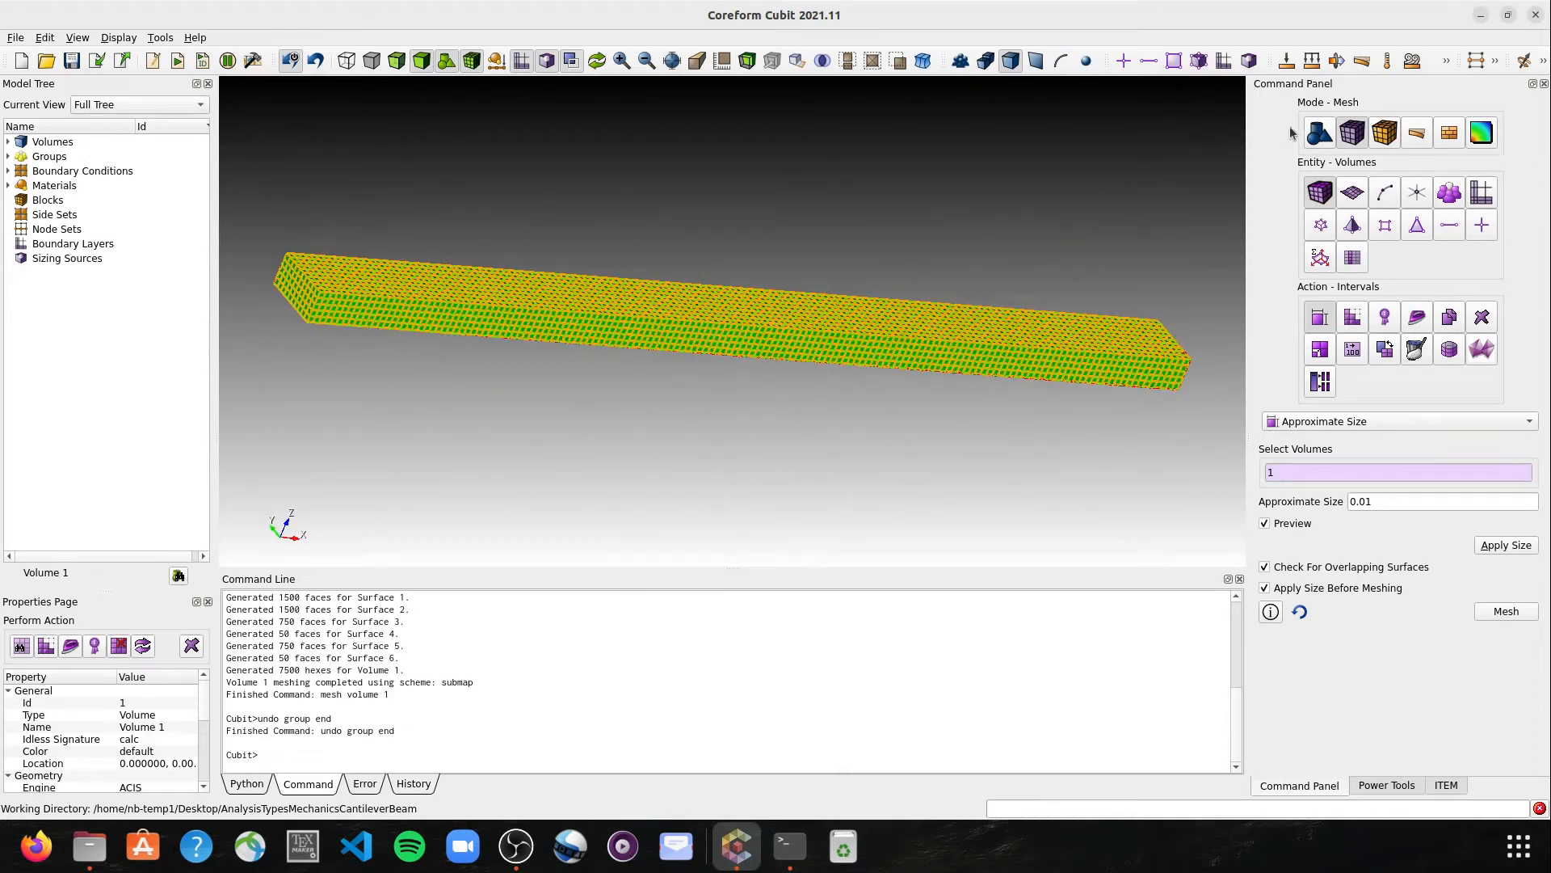
Create a nodeset named S_fix from the beam's small end face at negative X, surface 4.
left_click(1384, 133)
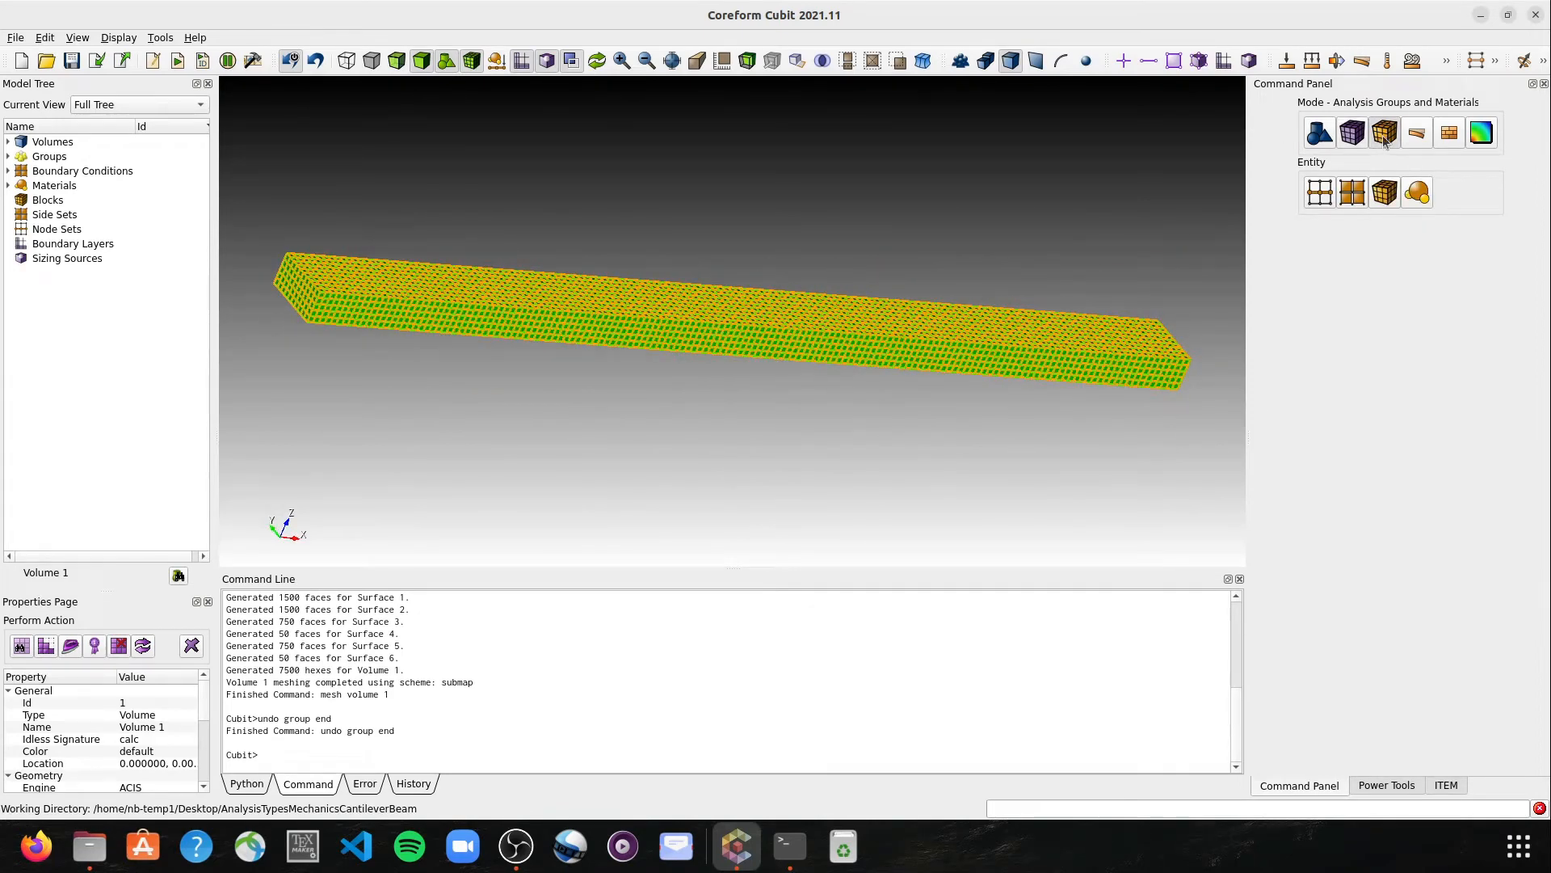
left_click(1321, 194)
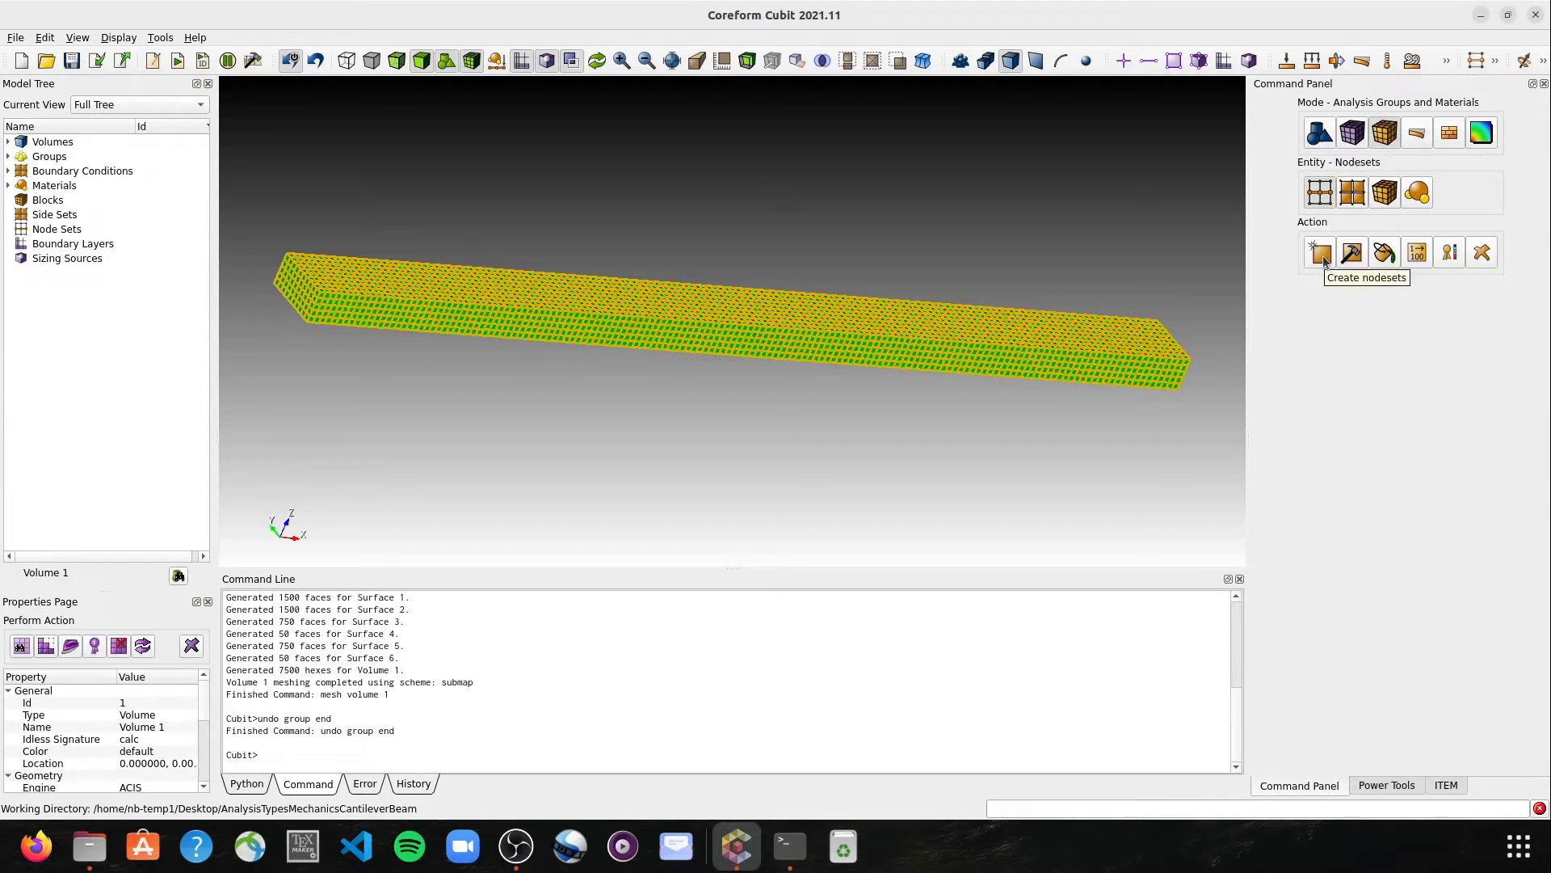
left_click(1324, 257)
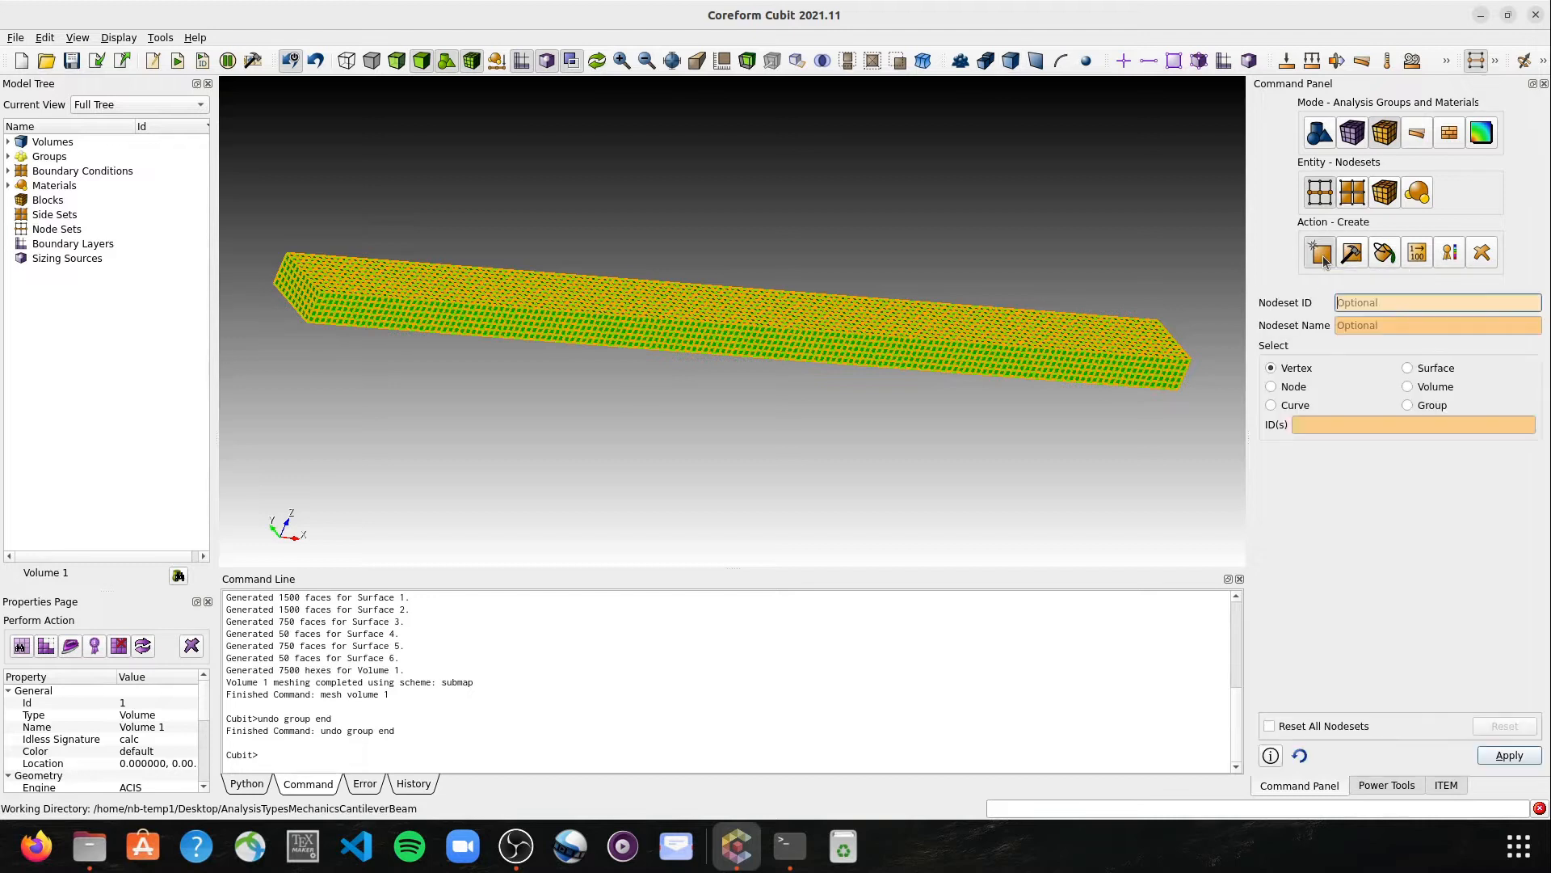
left_click(1428, 369)
middle_click_drag(598, 381, 557, 428)
left_click(454, 401)
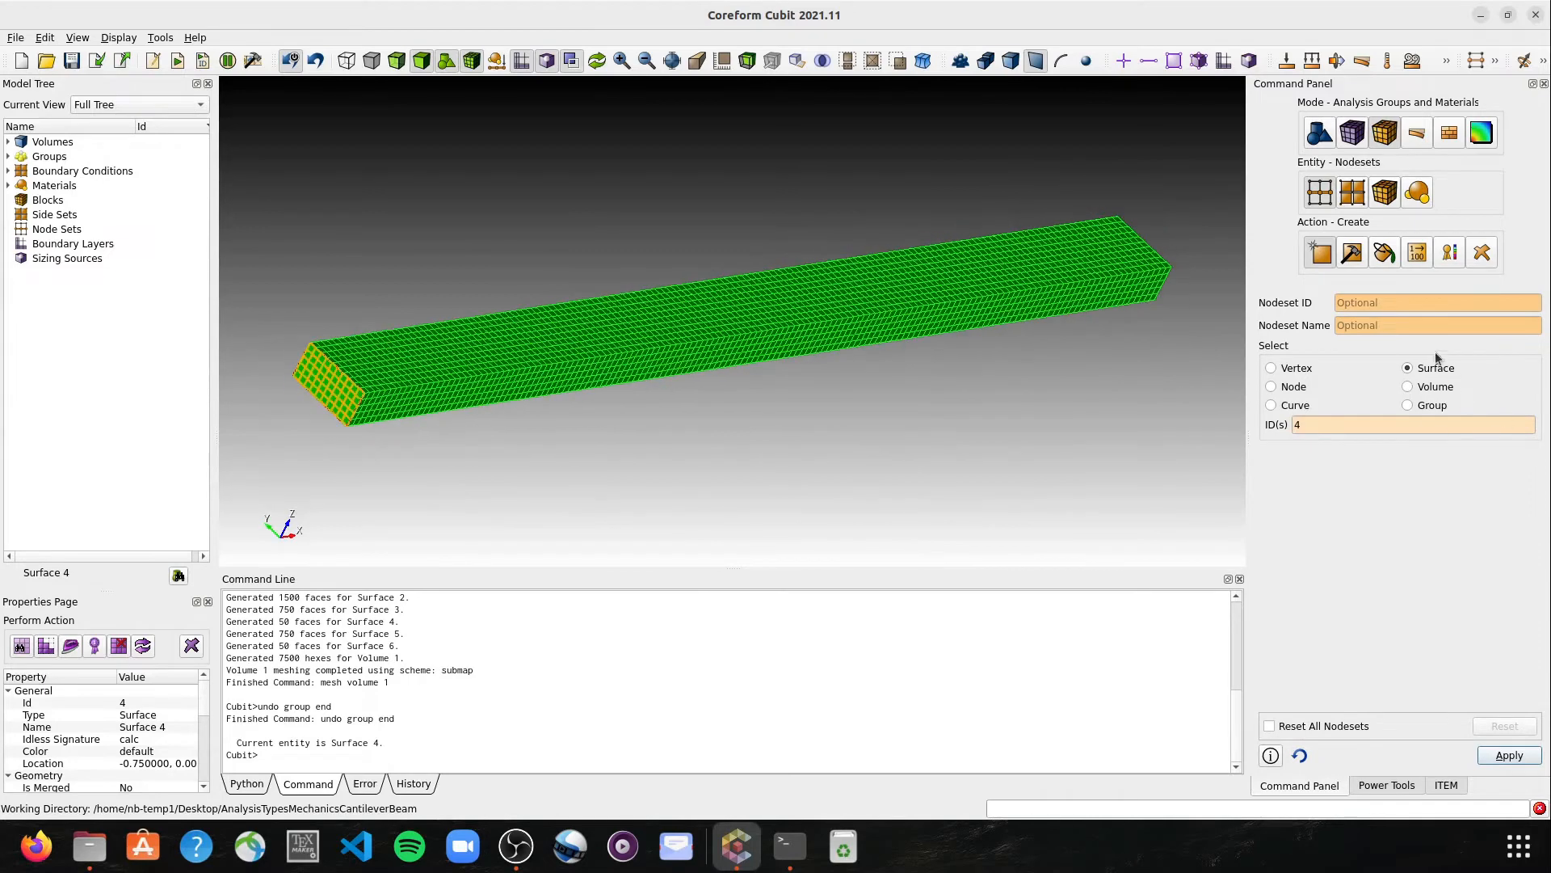
left_click(1379, 326)
type("S_")
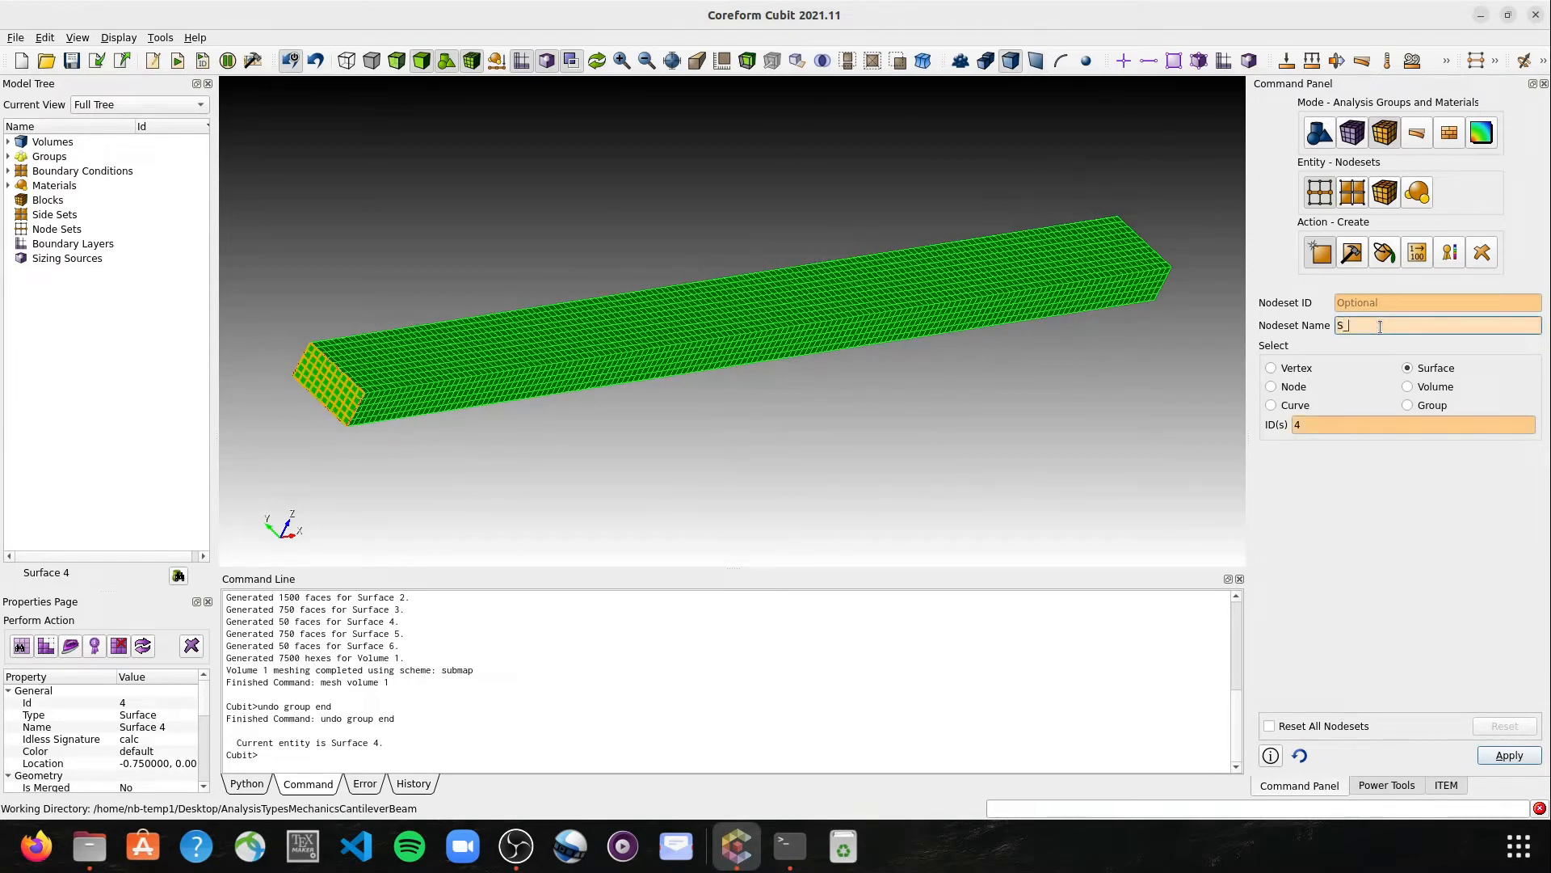
left_click(1505, 755)
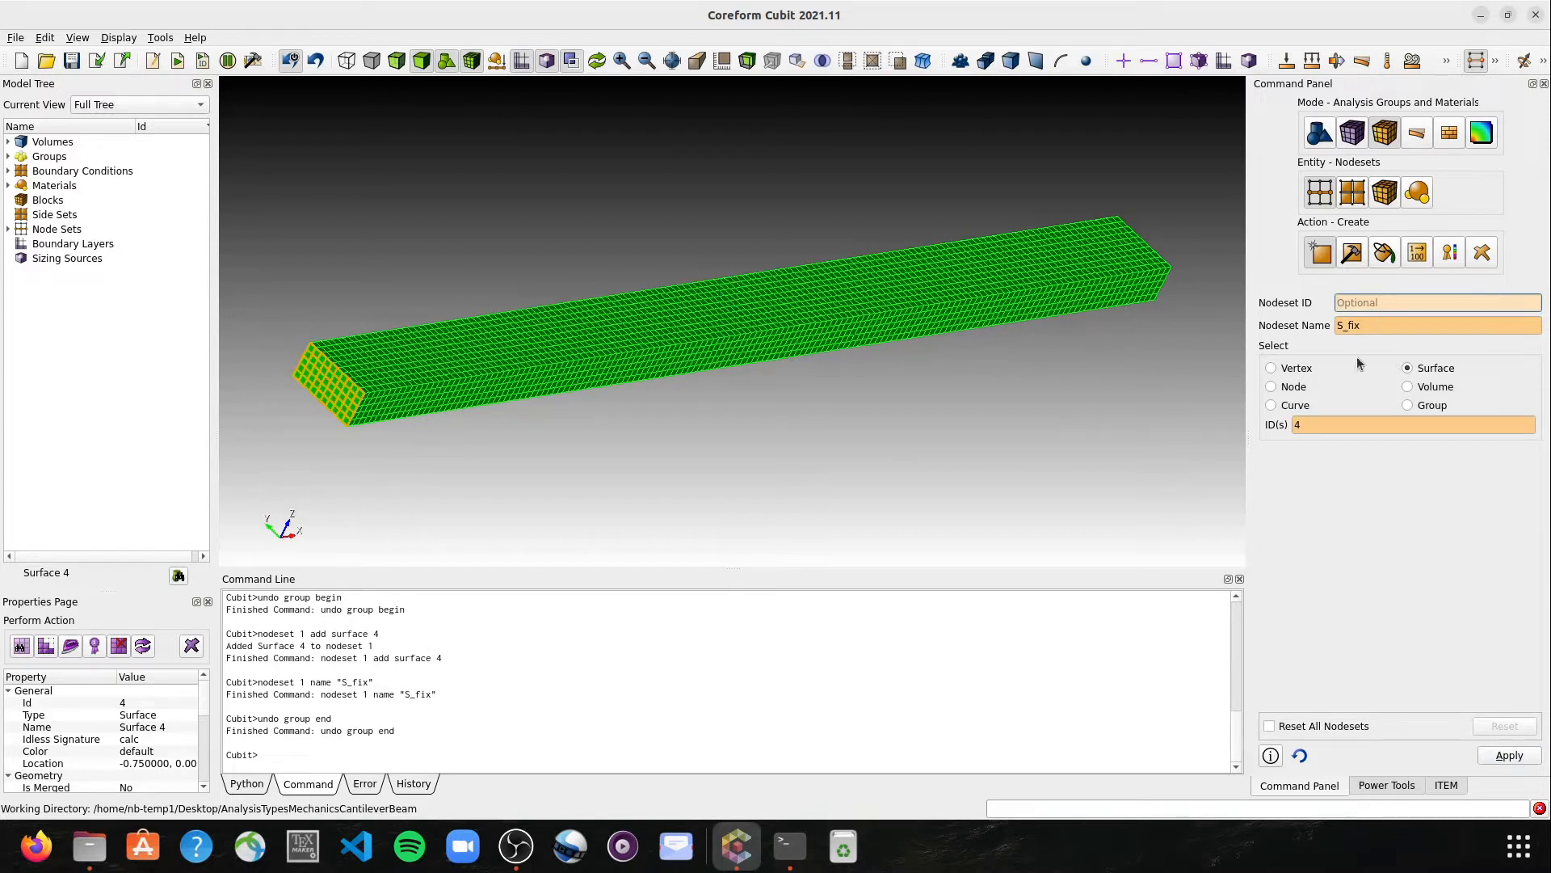
Create a nodeset named S_top from the beam's large upper face, surface 1.
key("Tab")
key("BackSpace")
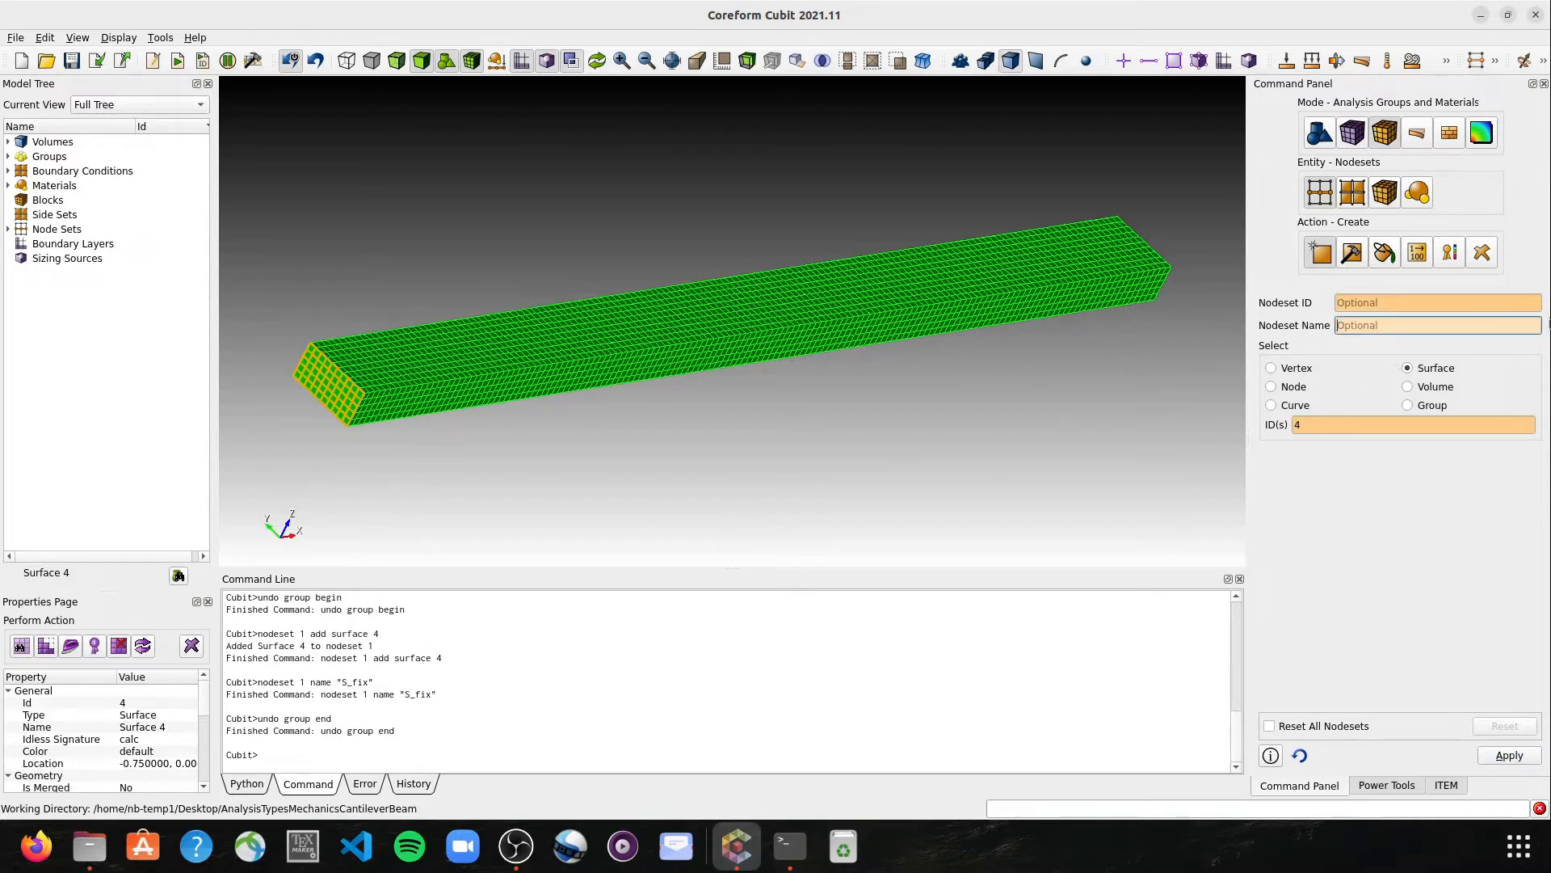
left_click(1407, 367)
left_click(603, 340)
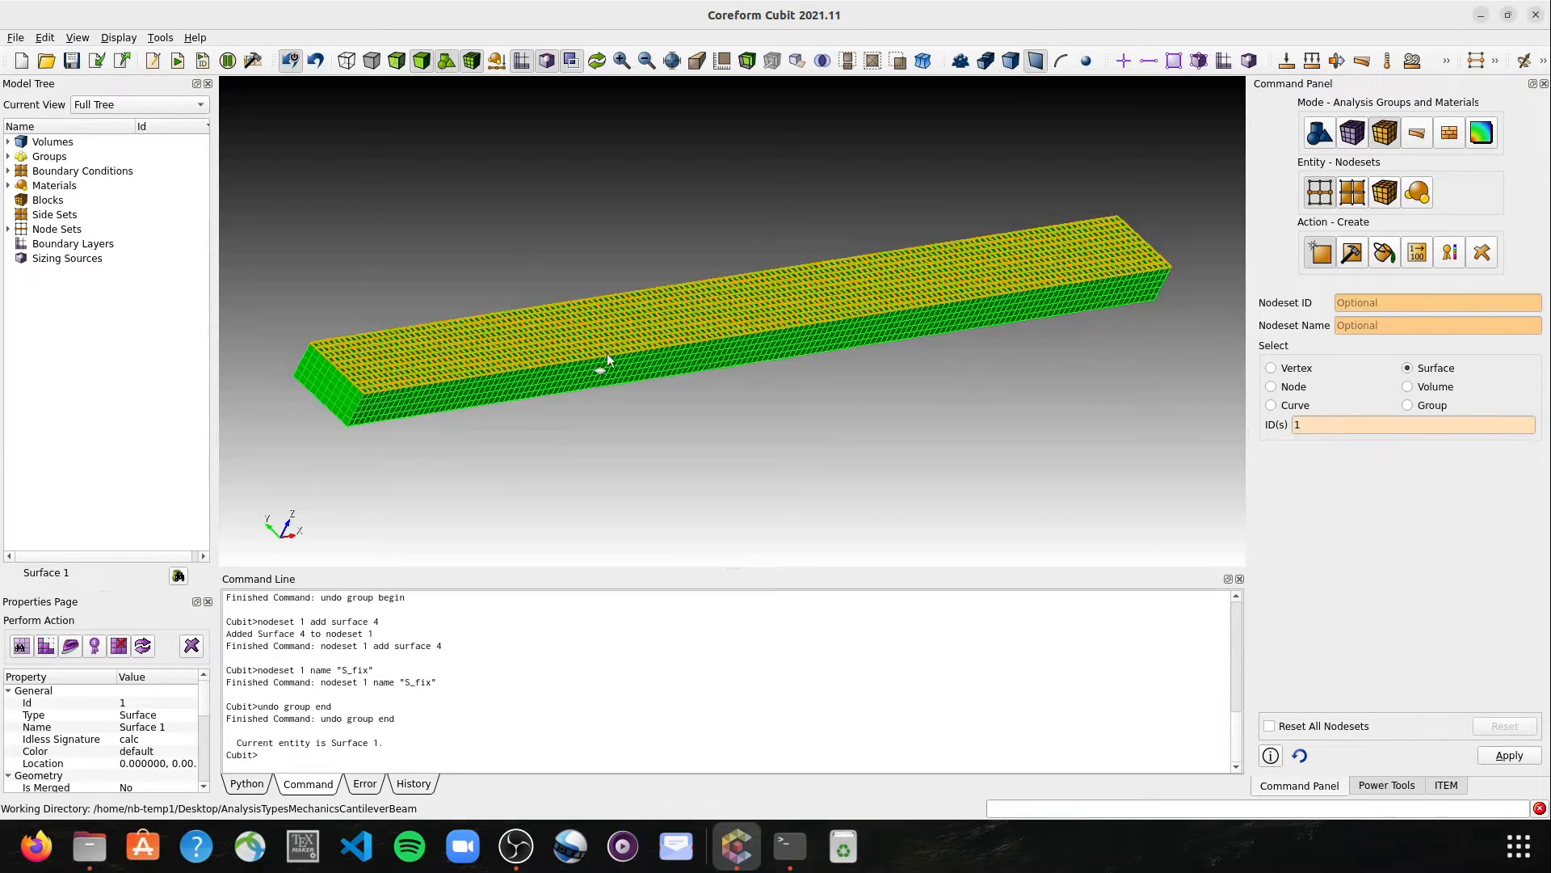
left_click_drag(638, 409, 517, 477)
left_click(1365, 323)
type("S_top")
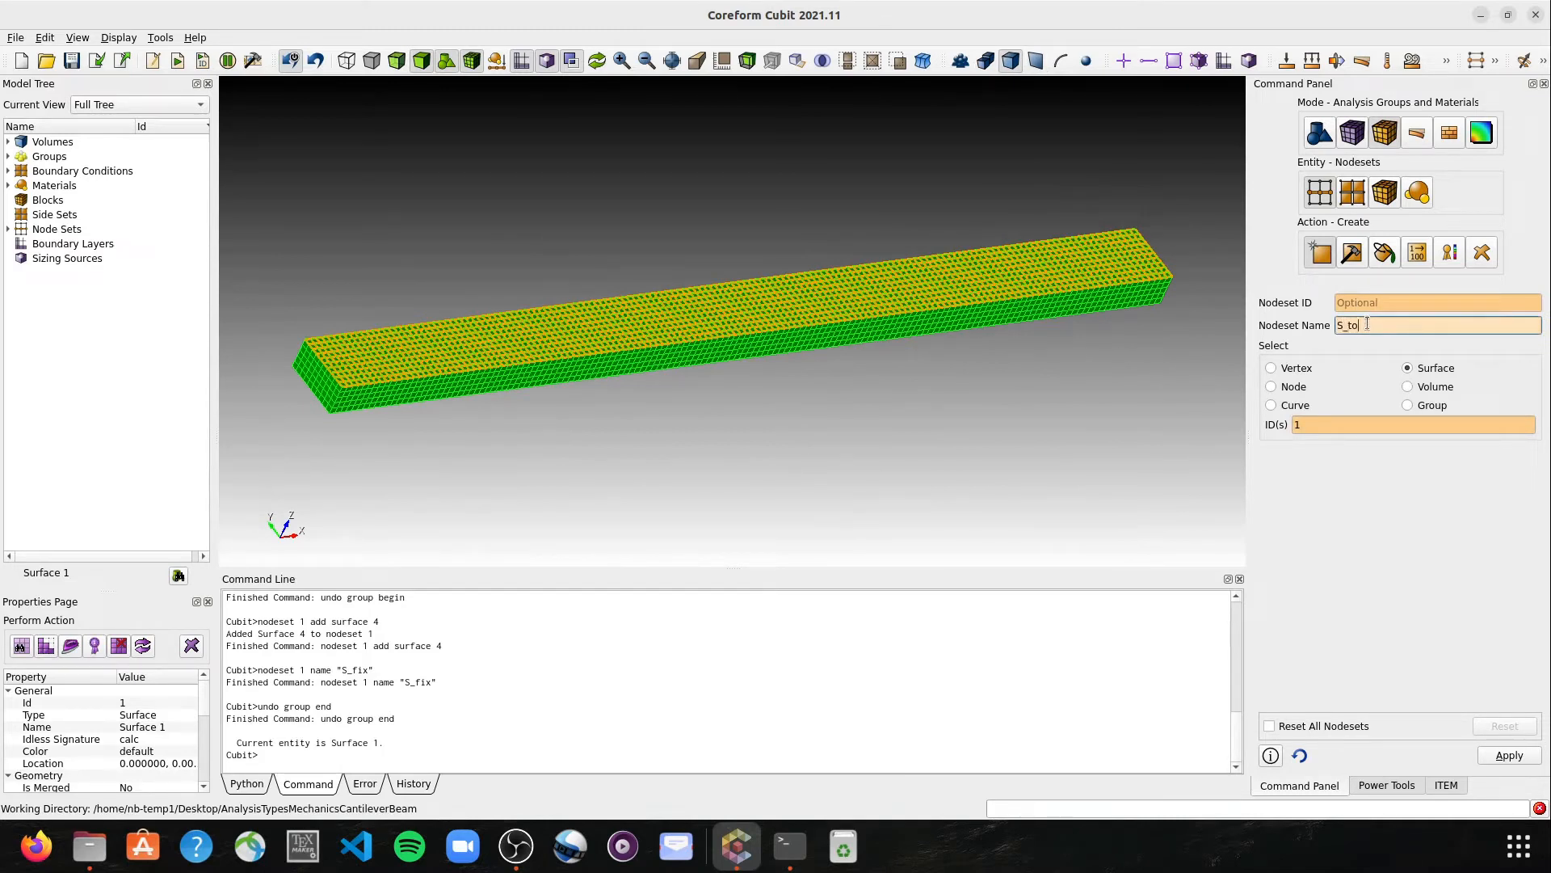
left_click(1509, 755)
left_click_drag(686, 448, 1004, 554)
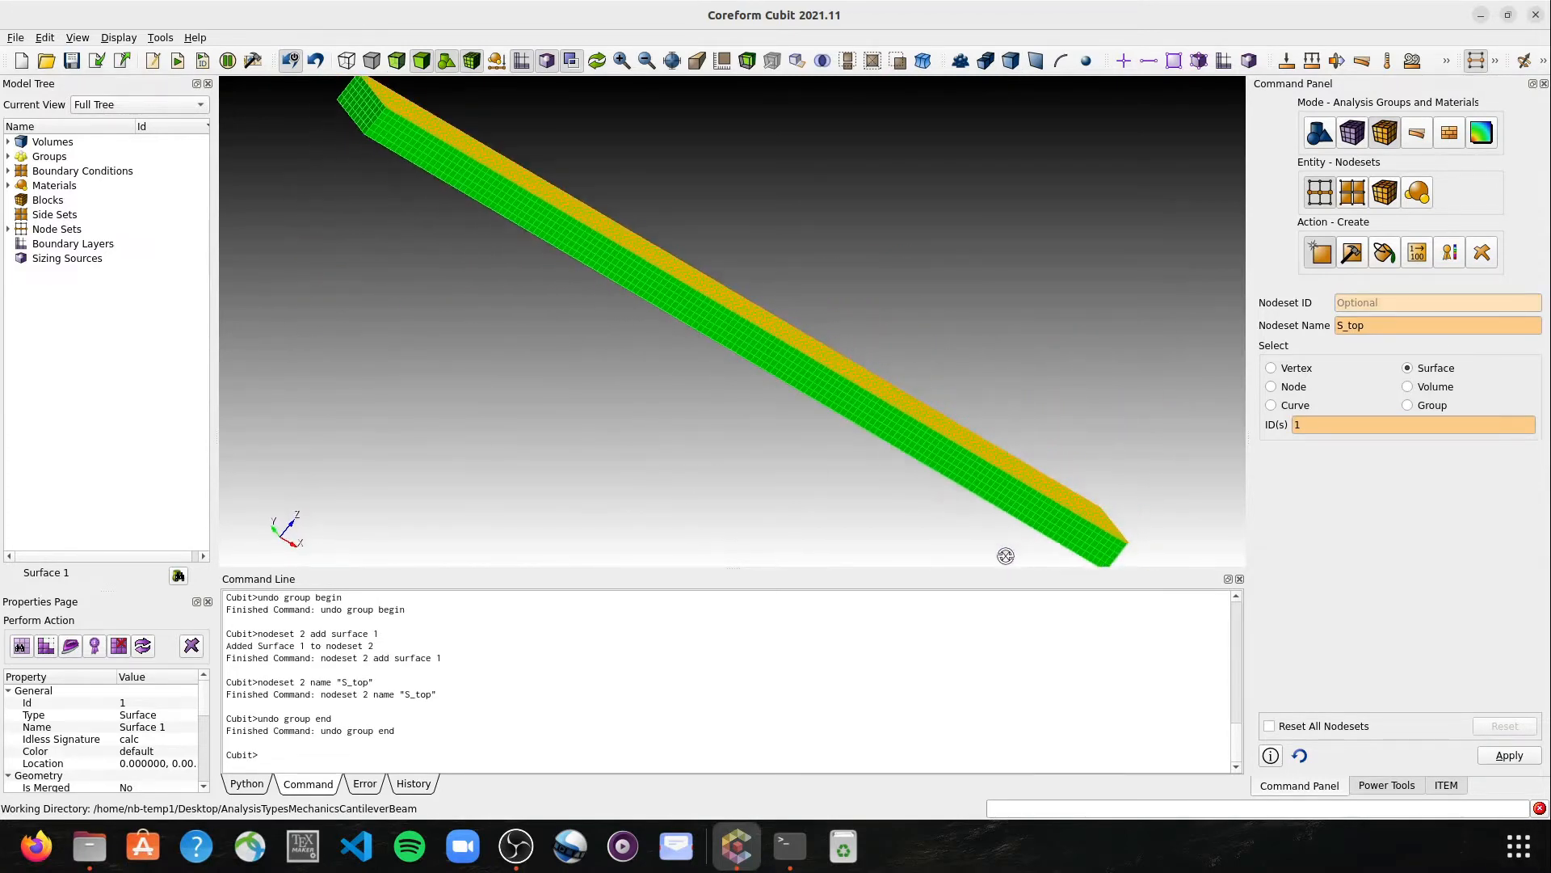
left_click_drag(504, 345, 492, 402)
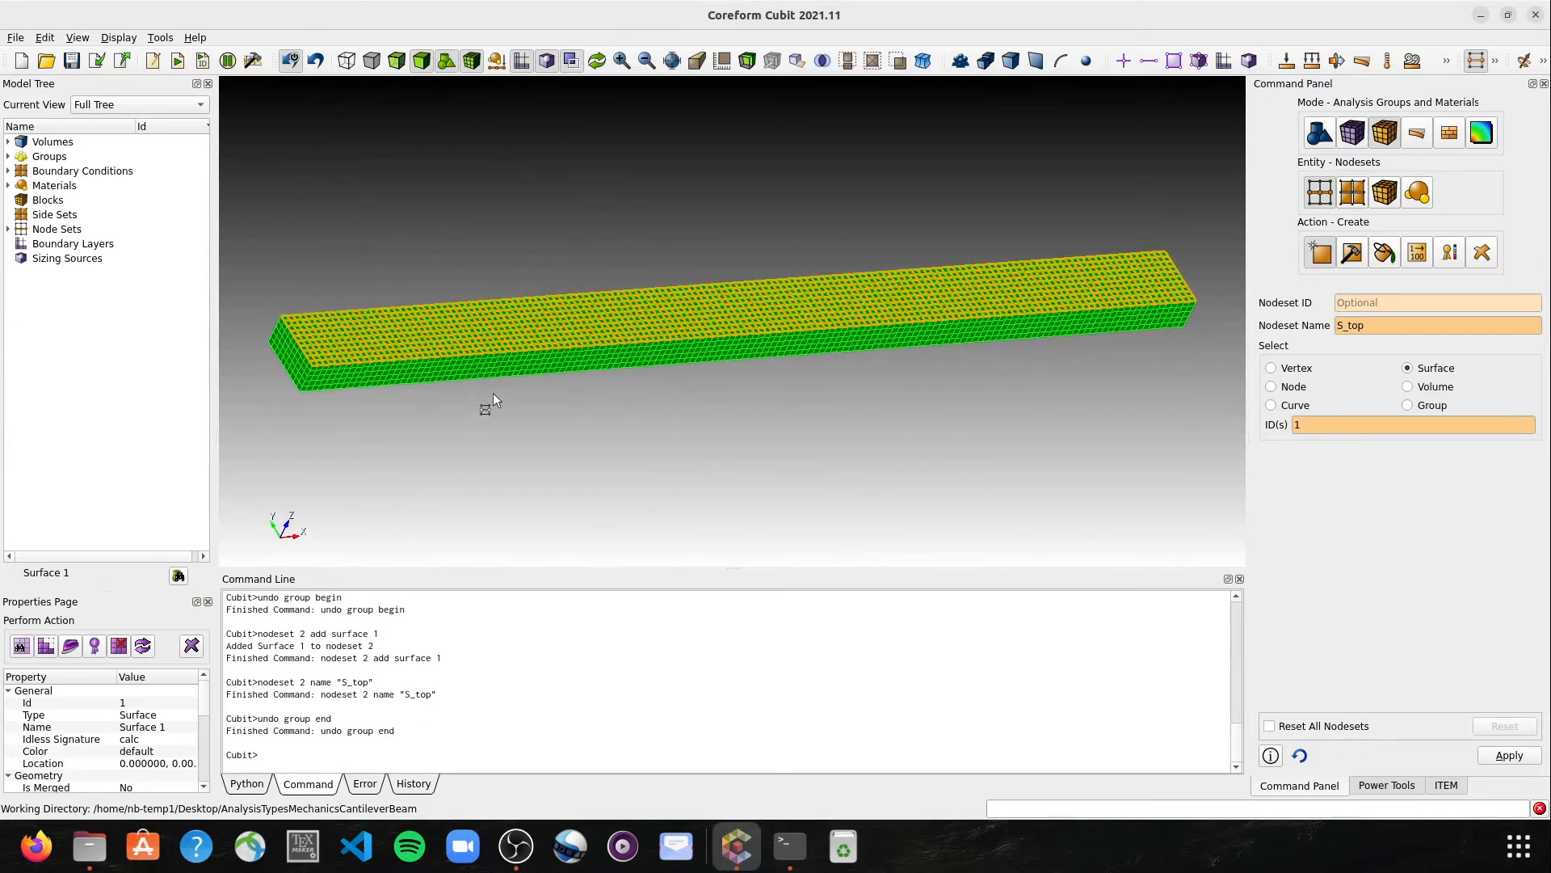
Create a block named V_beam that contains the beam volume 1.
left_click(1385, 200)
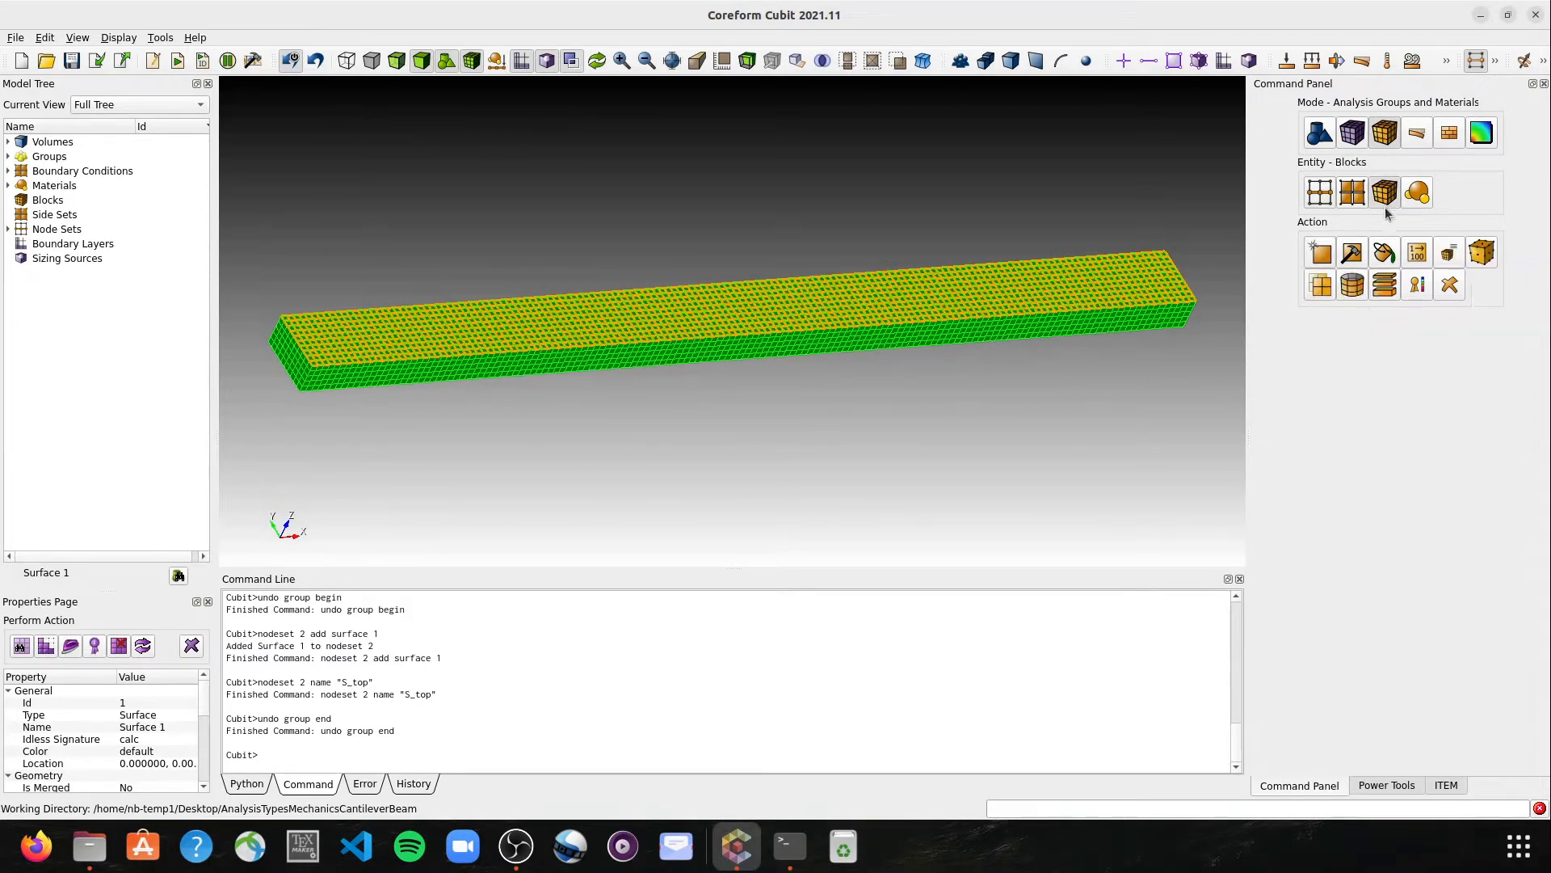
left_click(1328, 262)
left_click(1348, 323)
left_click(1346, 307)
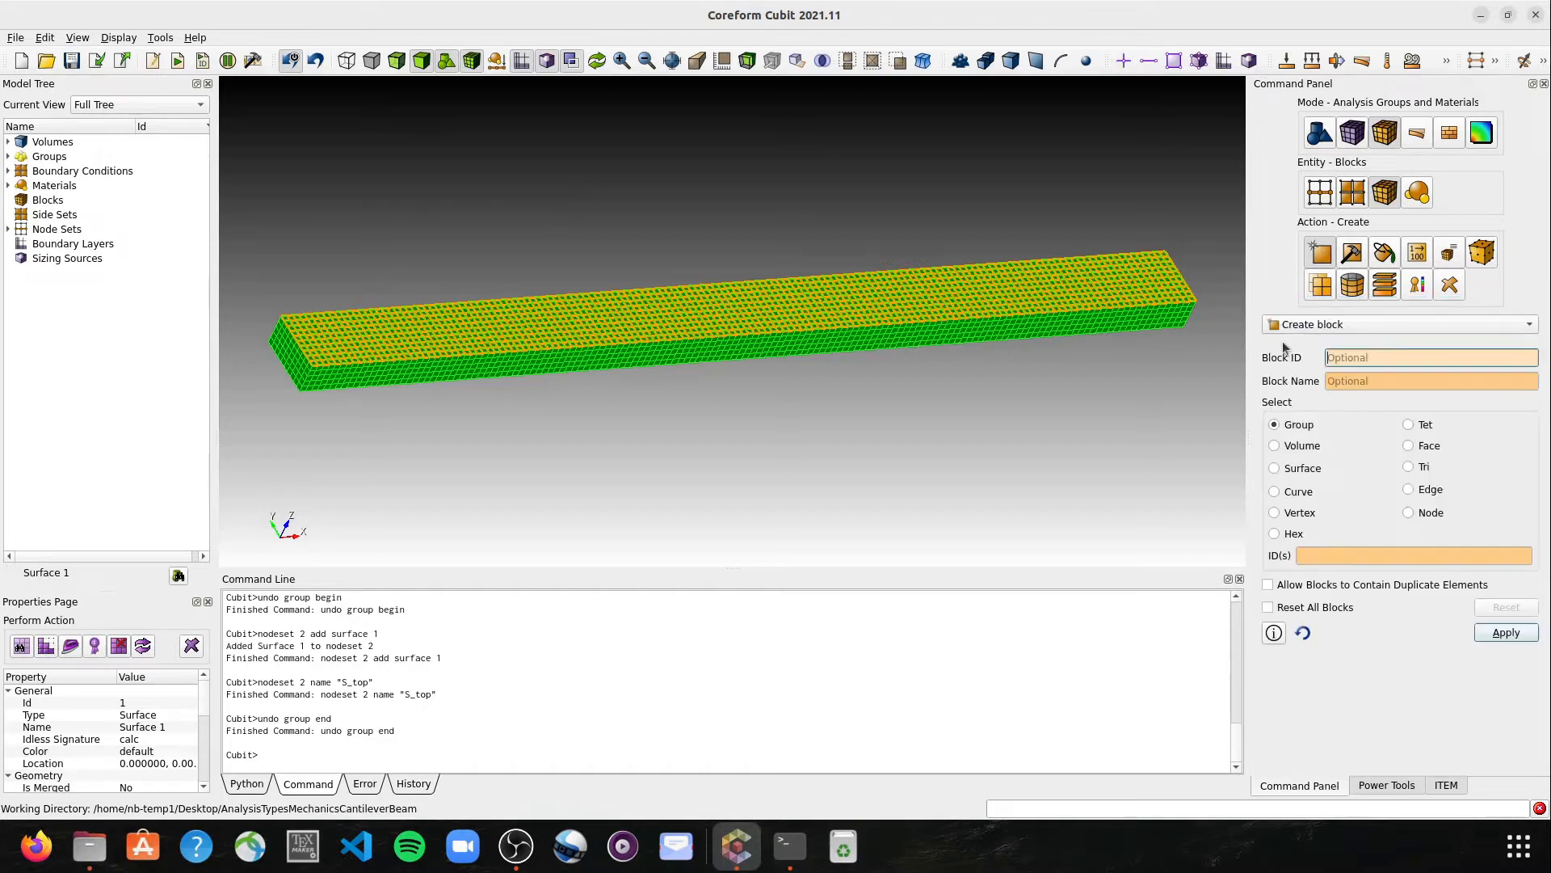
mouse_move(845, 455)
middle_mouse_down()
mouse_move(845, 432)
mouse_move(800, 392)
middle_mouse_up()
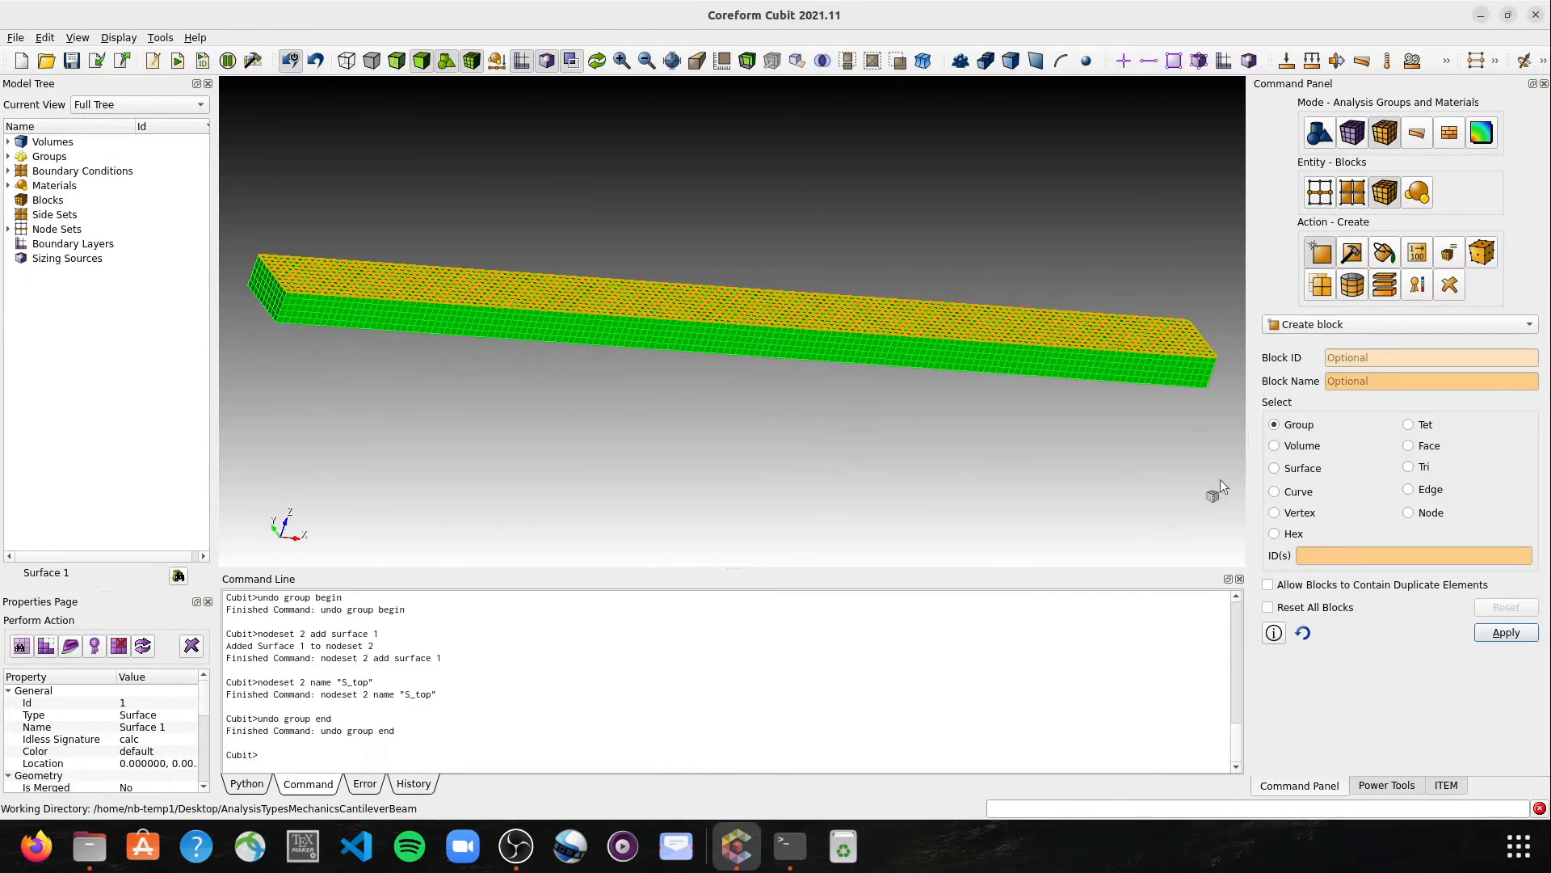
left_click(1285, 449)
left_click(663, 343)
middle_click_drag(694, 388, 719, 470)
left_click(1355, 379)
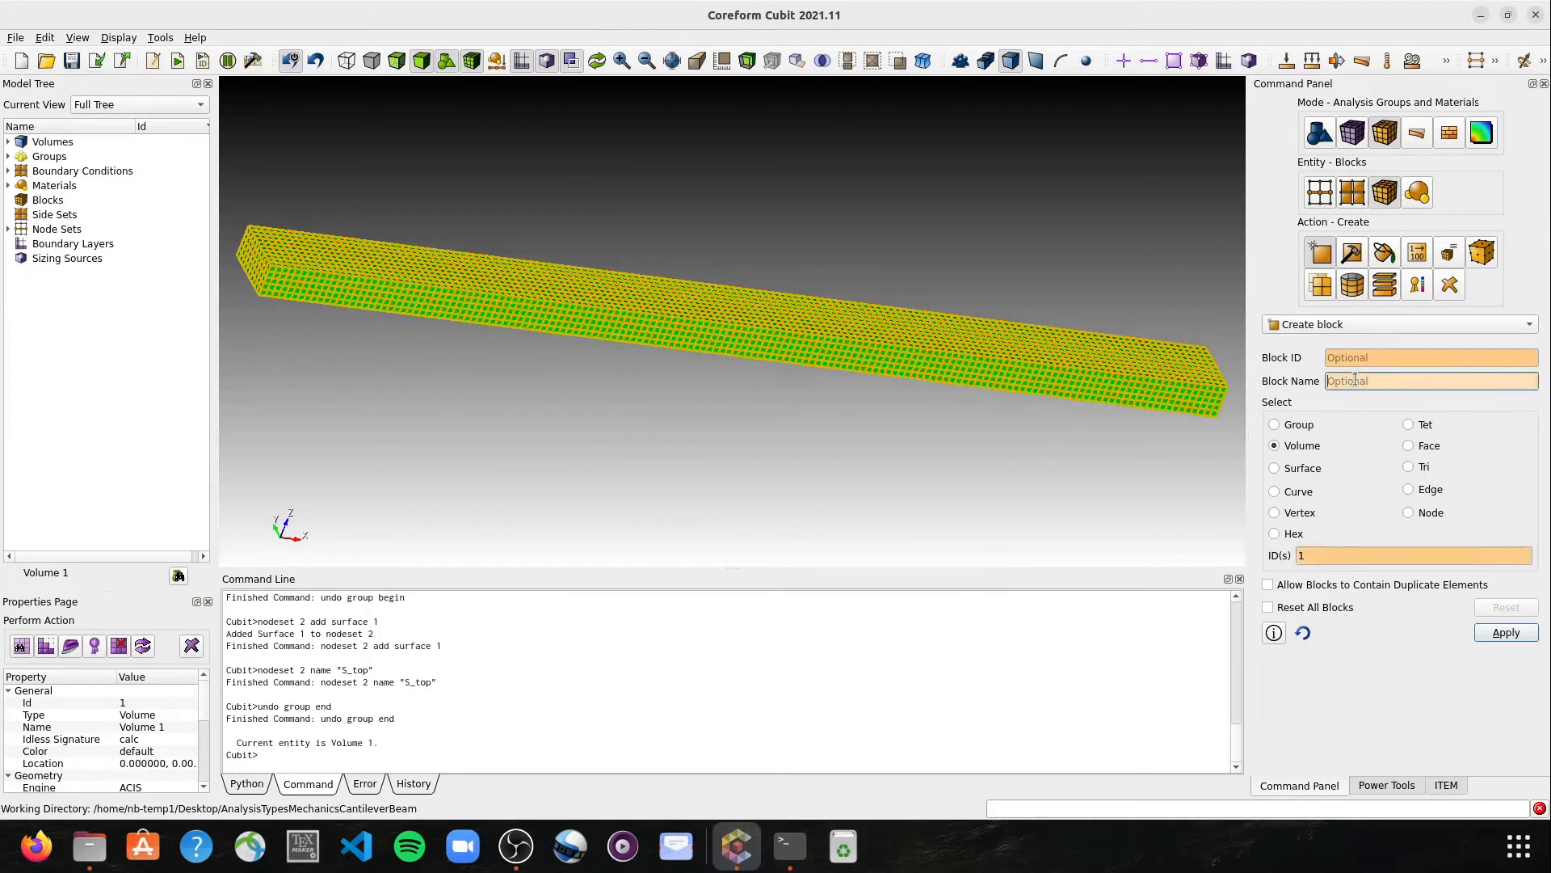
type("V_beam")
left_click(1505, 632)
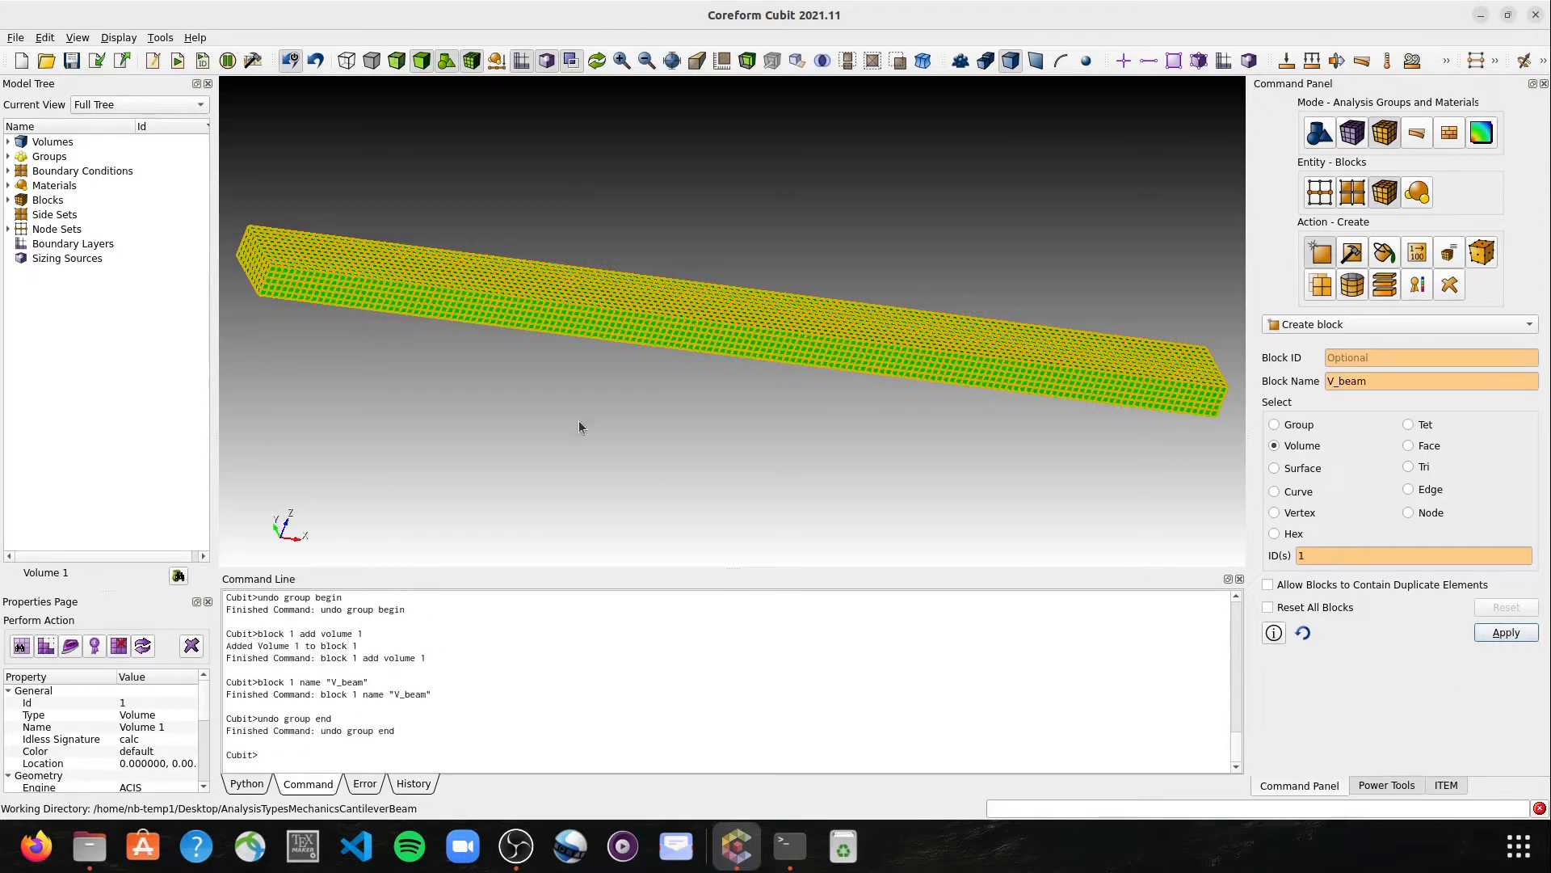
Expand the node sets in the model tree to review the defined sets.
left_click_drag(366, 332, 416, 315)
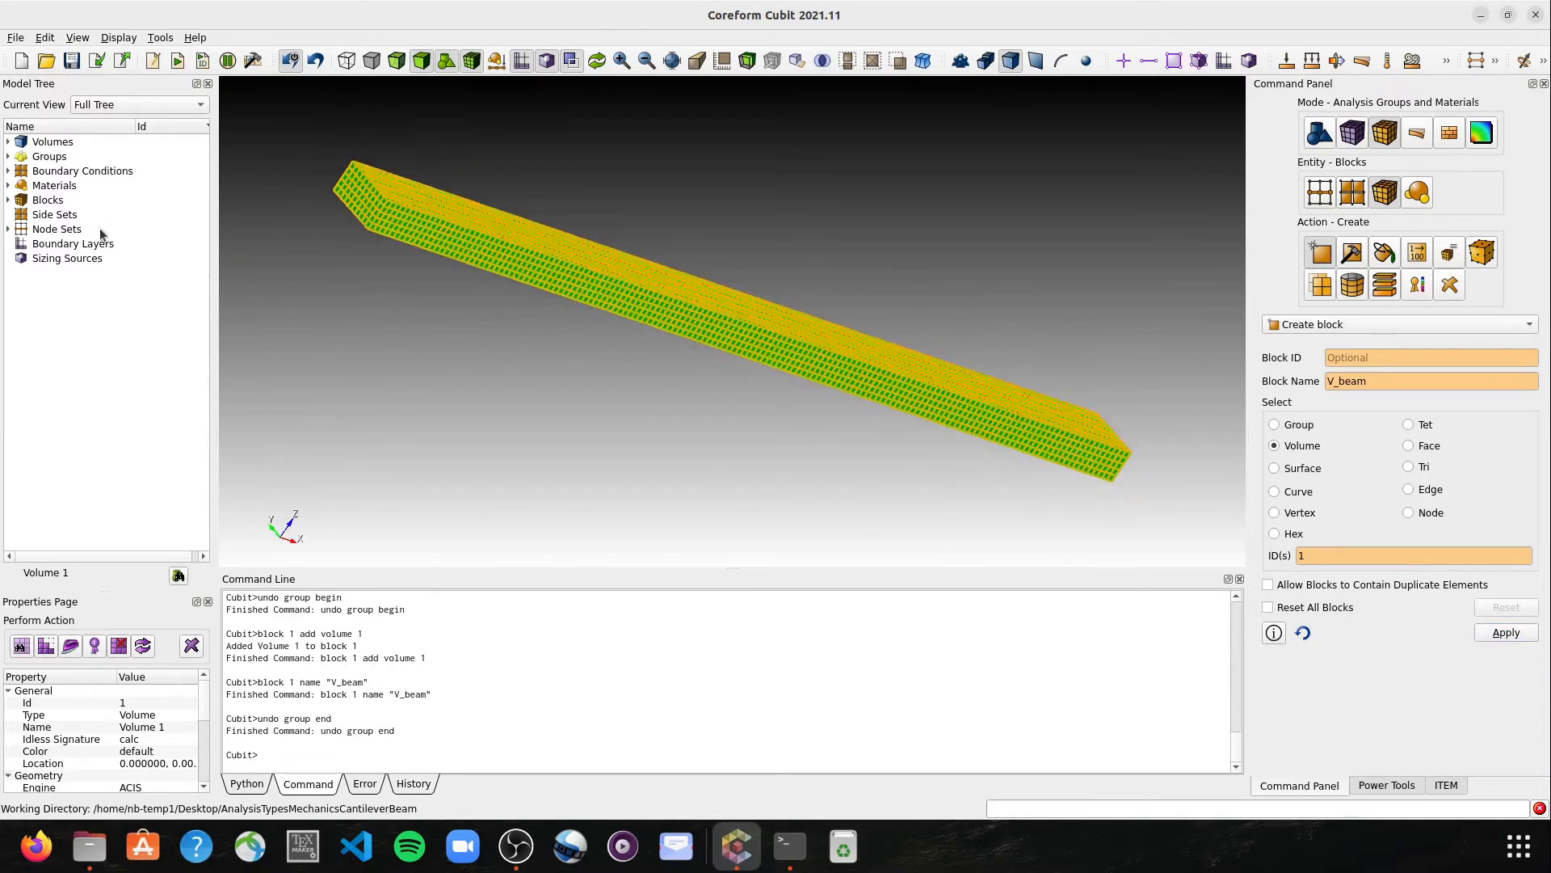
left_click(8, 229)
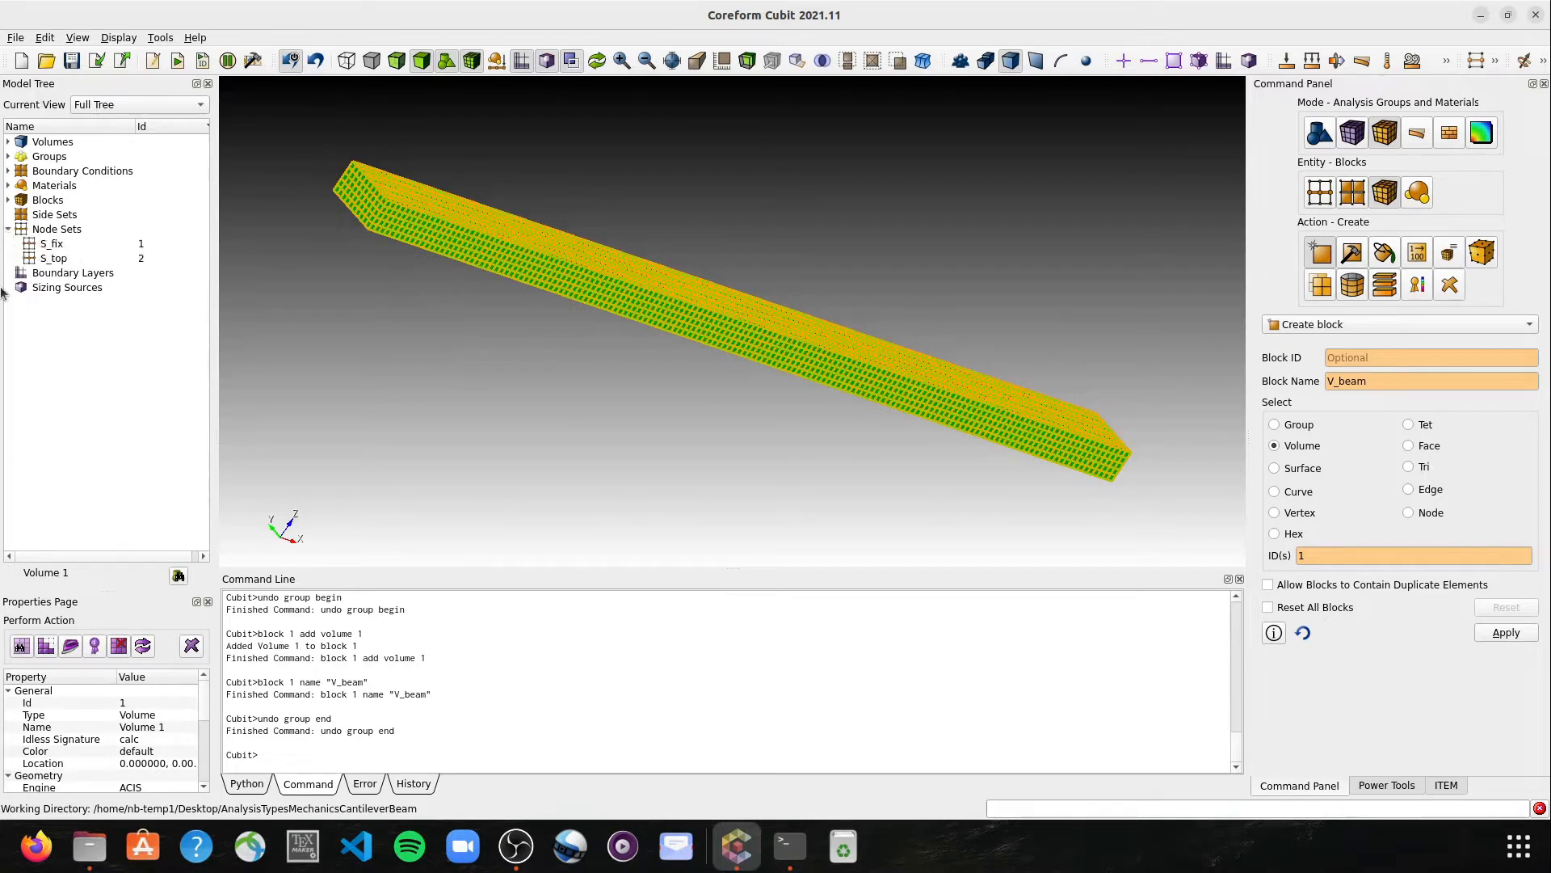
Check the defined block in the model tree and export the mesh as Ansys-CDB file beam.cdb, overwriting the existing file.
left_click(9, 199)
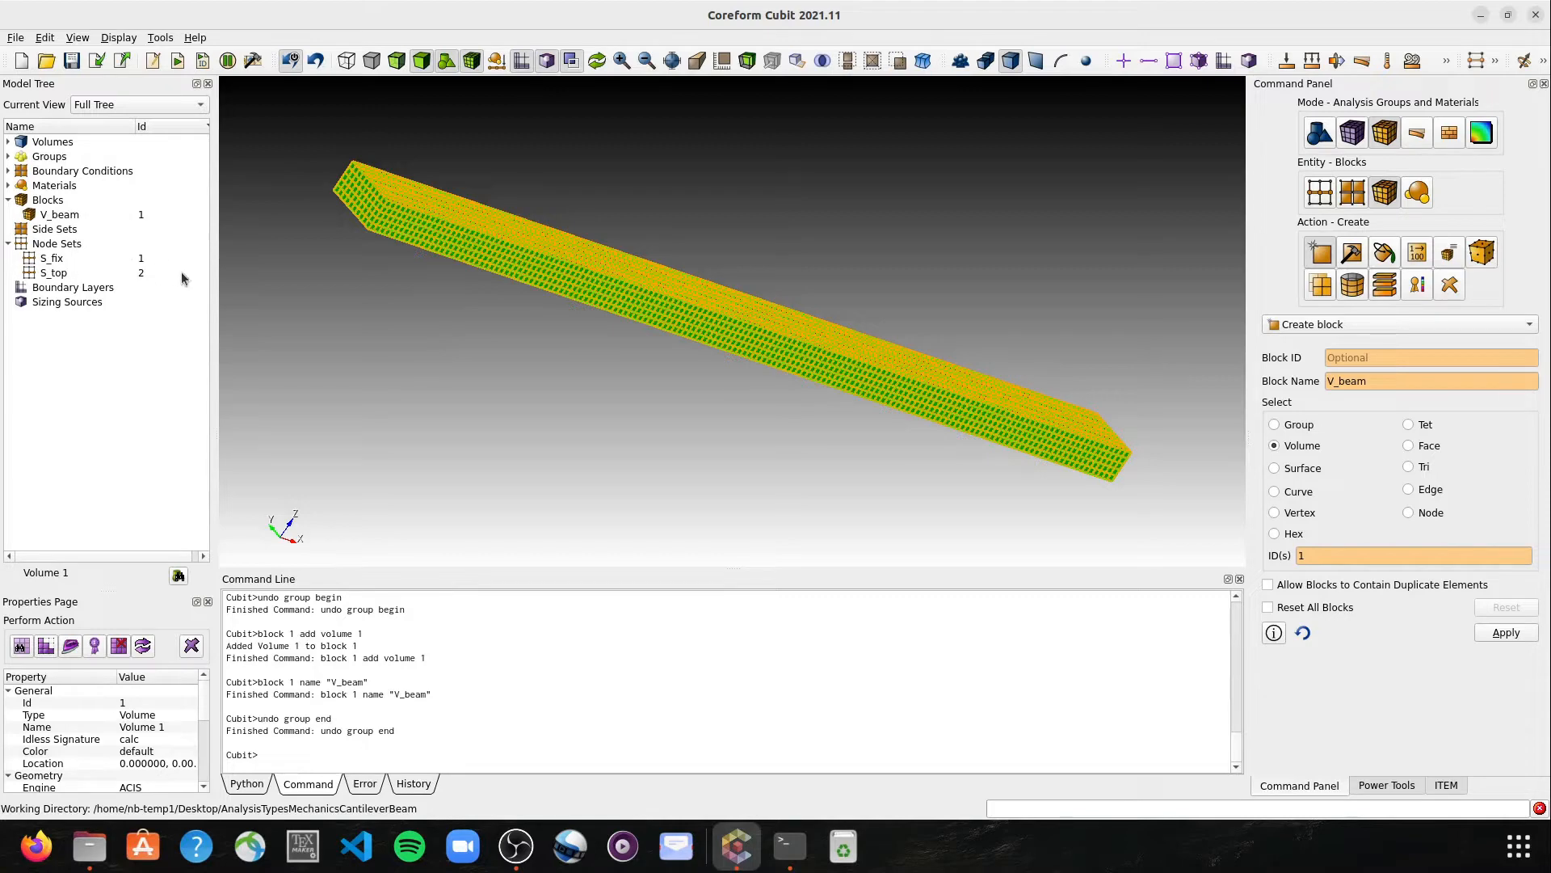
left_click_drag(698, 440, 475, 380)
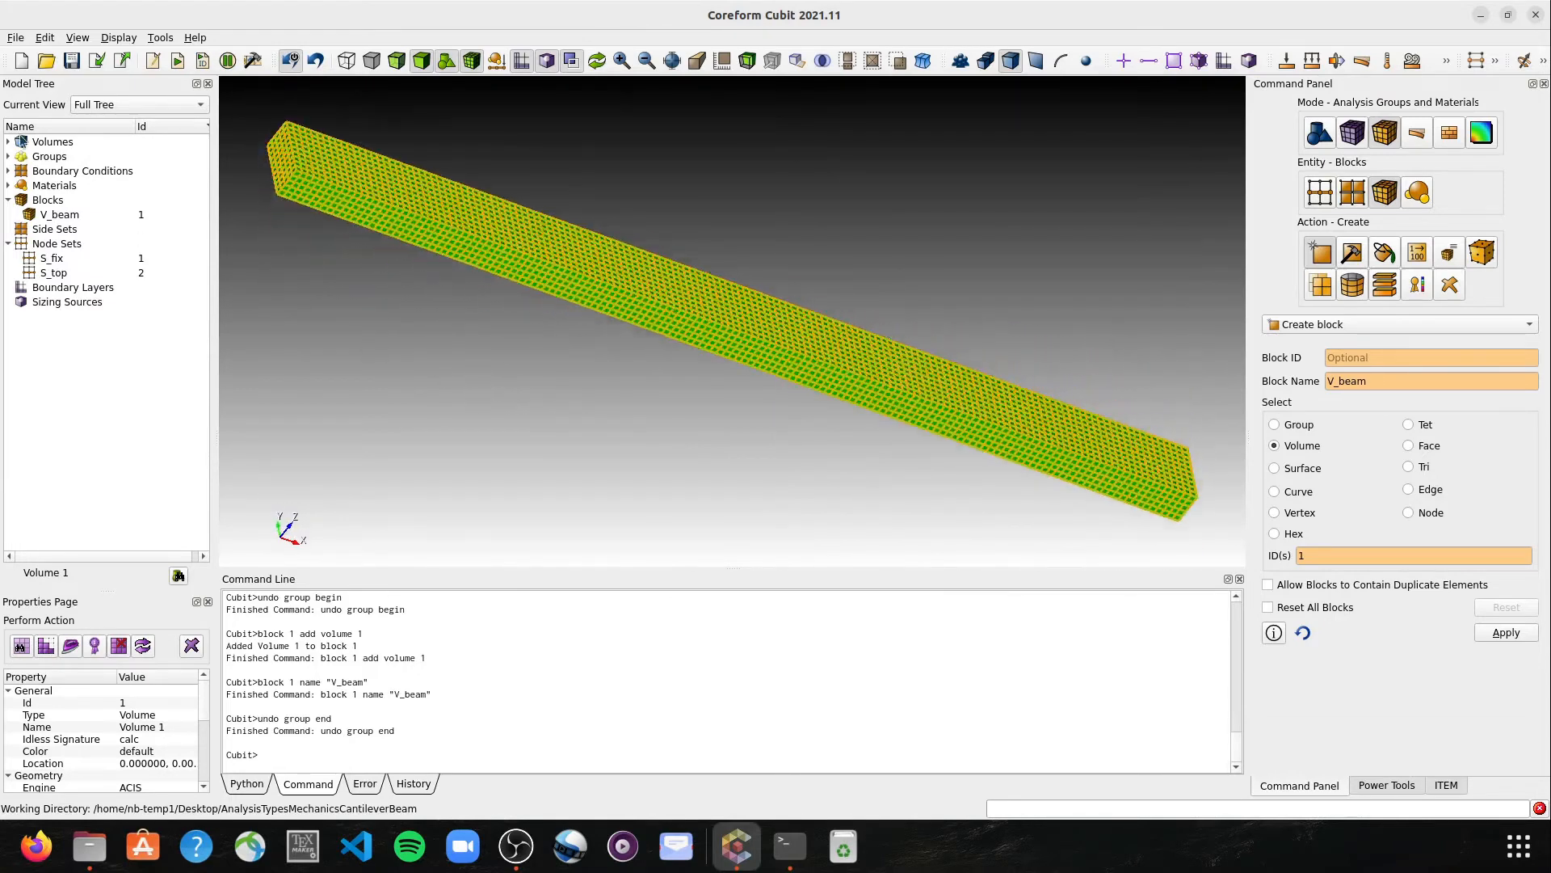
left_click(15, 41)
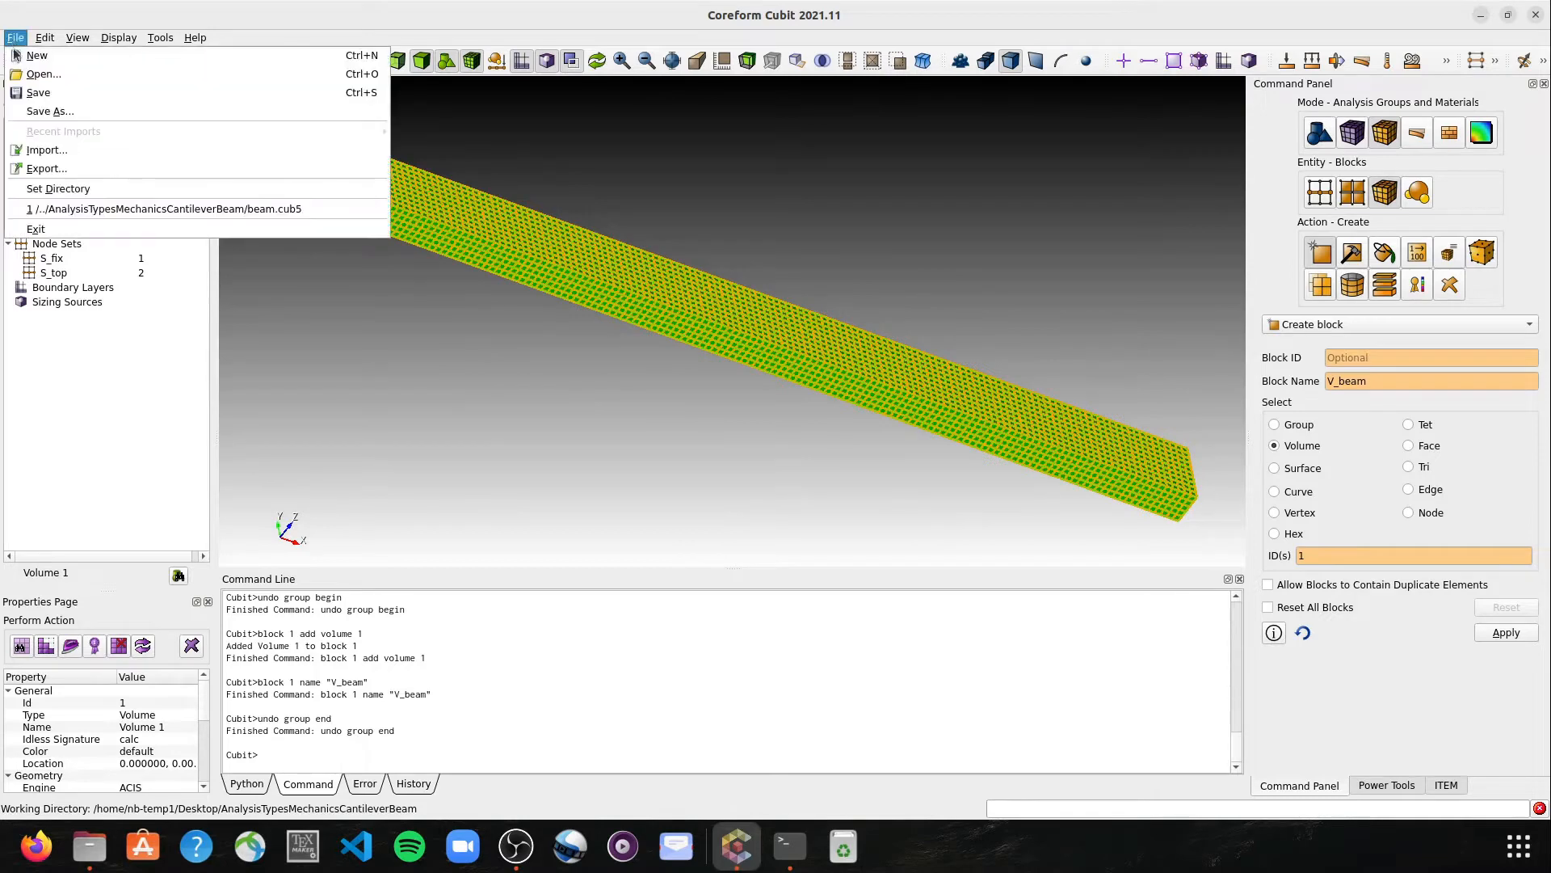
left_click(67, 173)
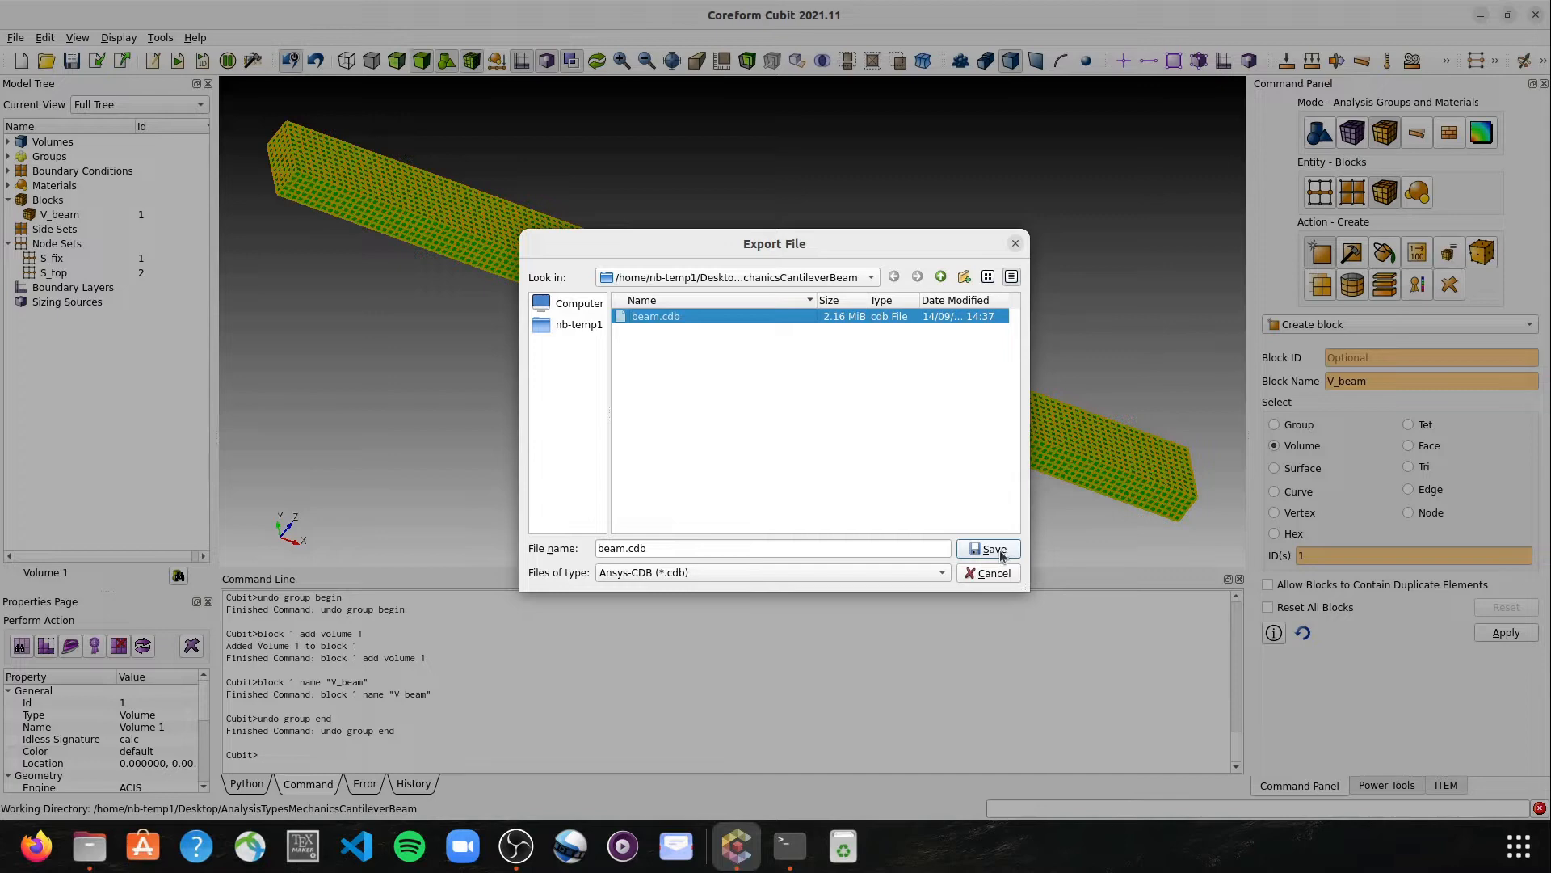
left_click(1002, 555)
left_click(832, 443)
left_click(842, 428)
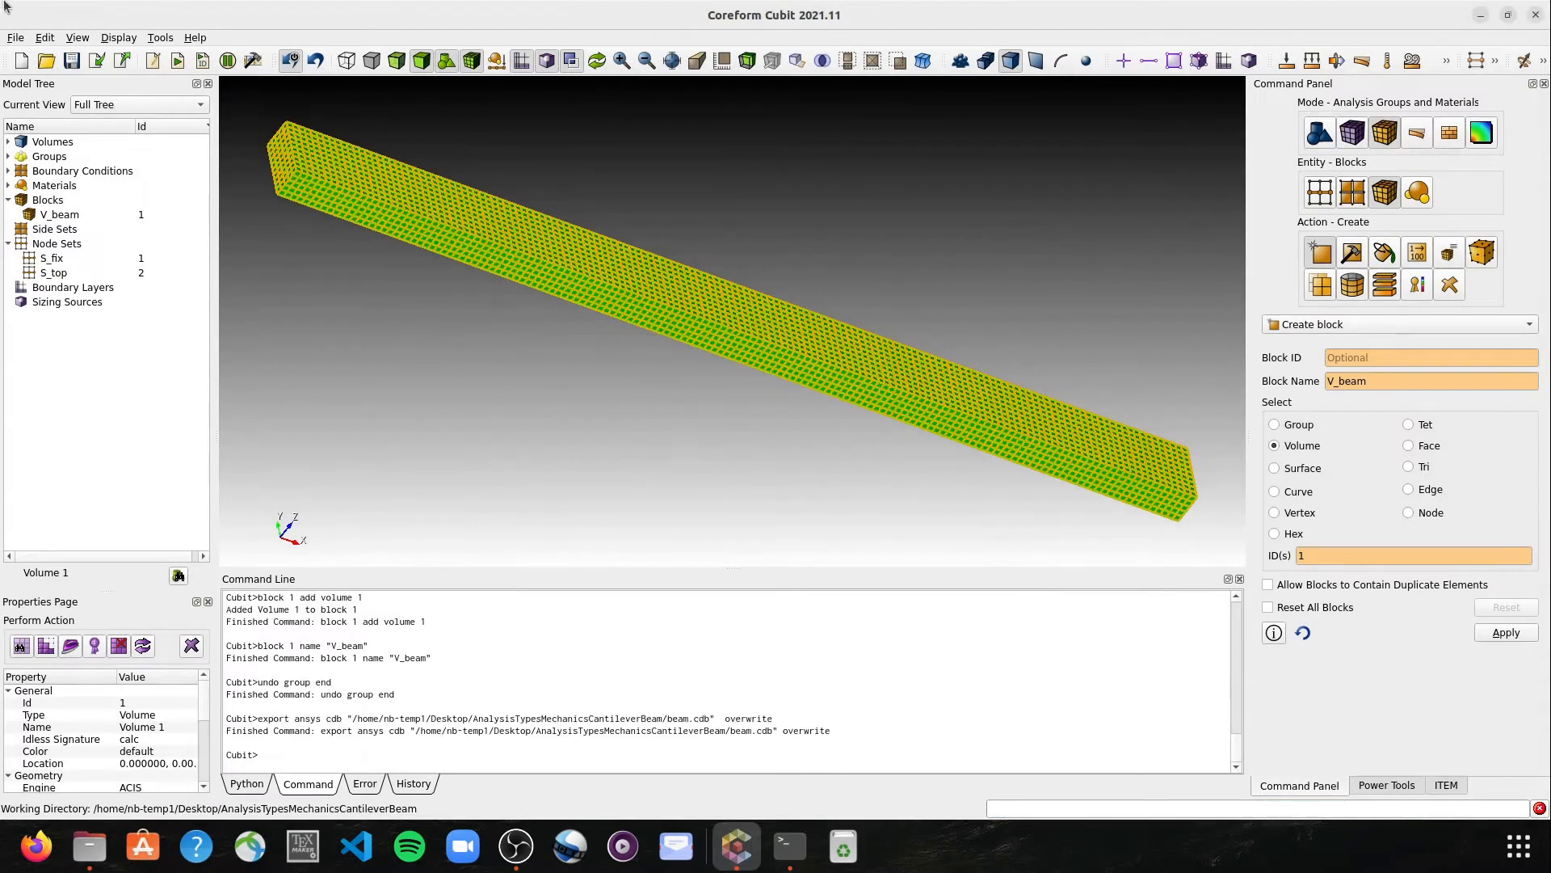
Save the model as Cubit HDF5 file beam.cub5 in the AnalysisTypesMechanicsCantileverBeam folder.
left_click(17, 38)
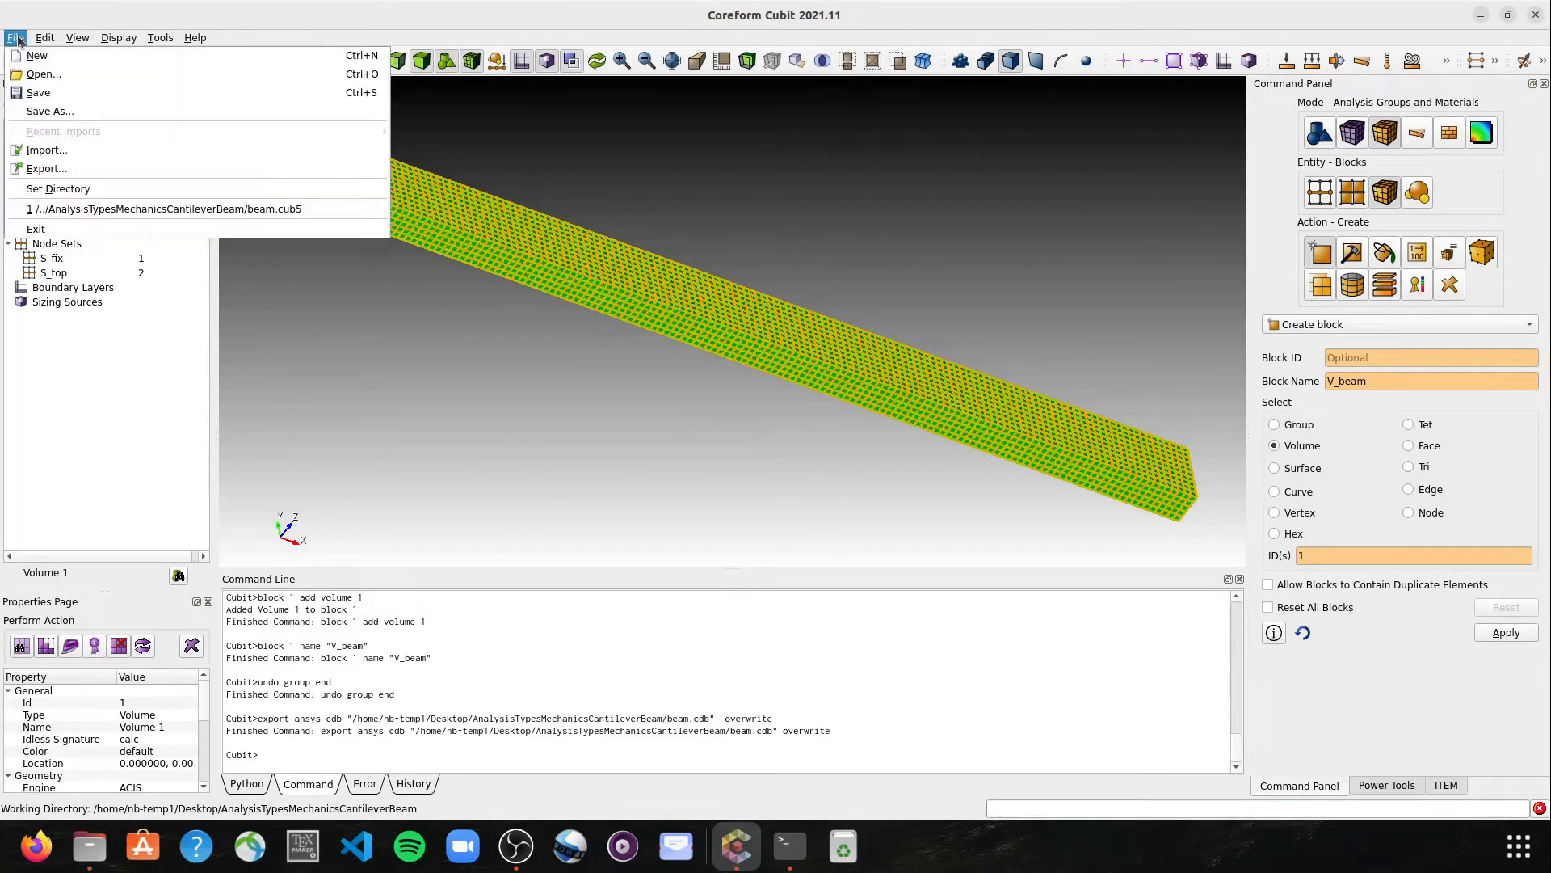
left_click(68, 117)
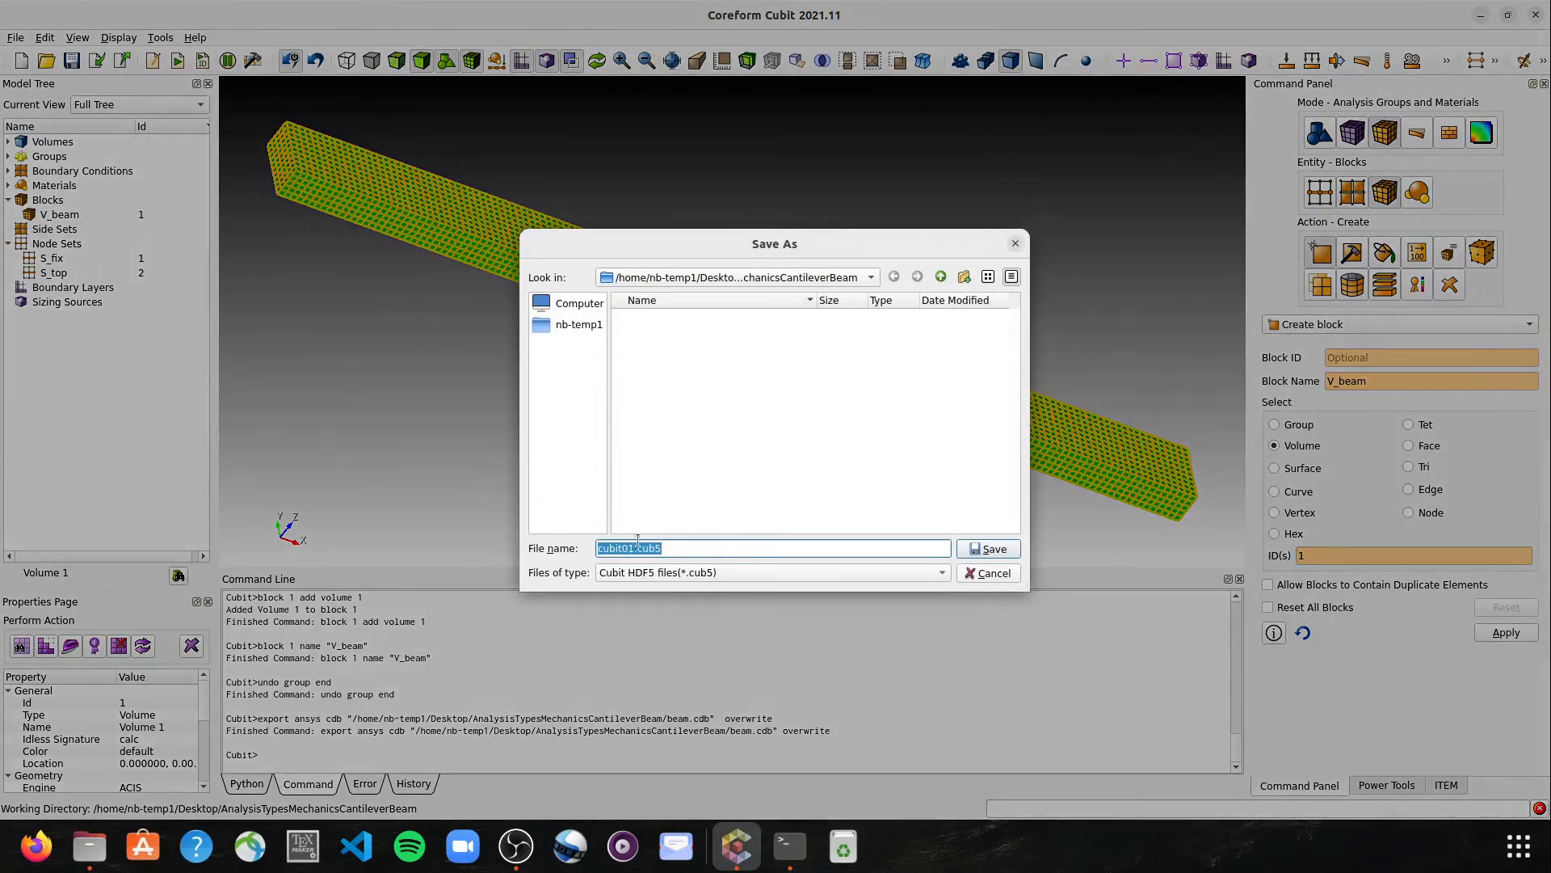
left_click(637, 548)
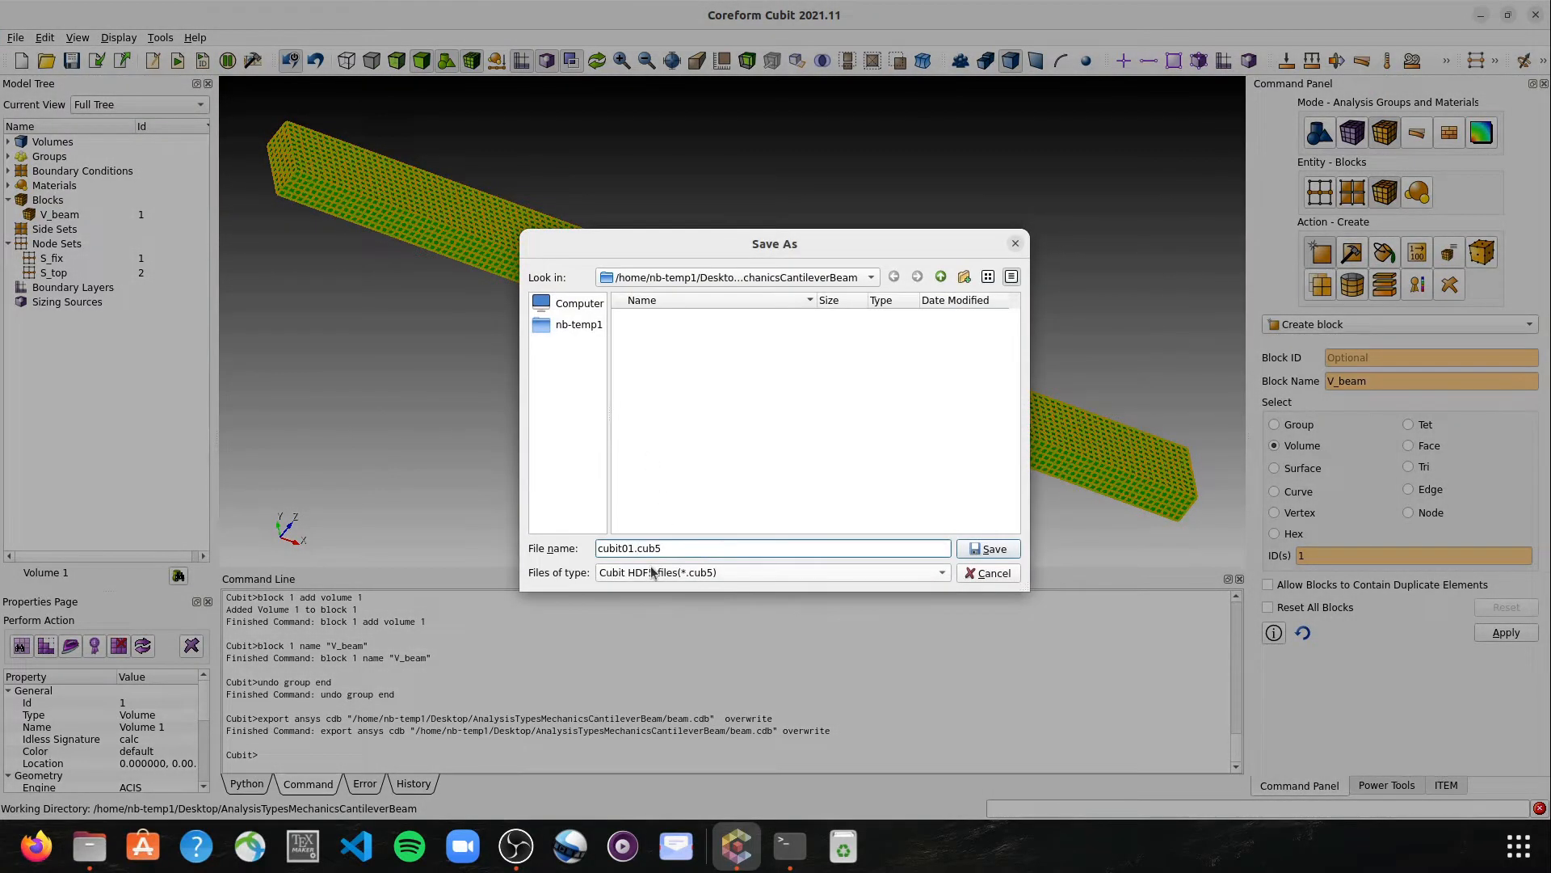
key("BackSpace")
key("BackSpace")
key("BackSpace")
key("BackSpace")
key("BackSpace")
key("BackSpace")
key("BackSpace")
type("n")
key("BackSpace")
type("beam")
left_click(984, 550)
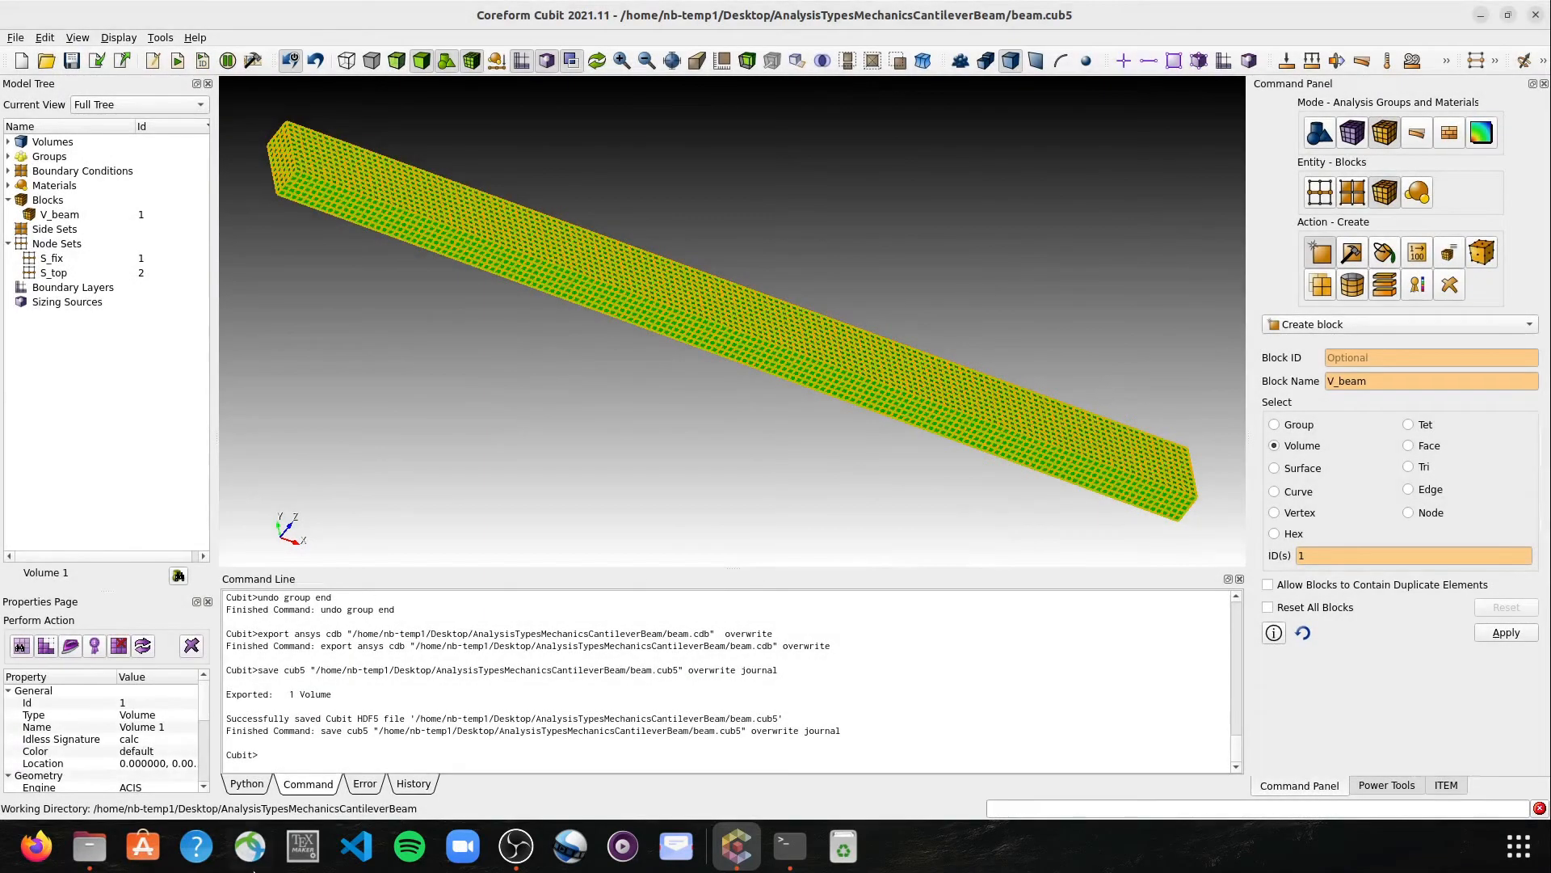
Switch to Visual Studio Code with simulation.xml and mat.xml from the AnalysisTypesMechanicsCantileverBeam folder open.
left_click(790, 846)
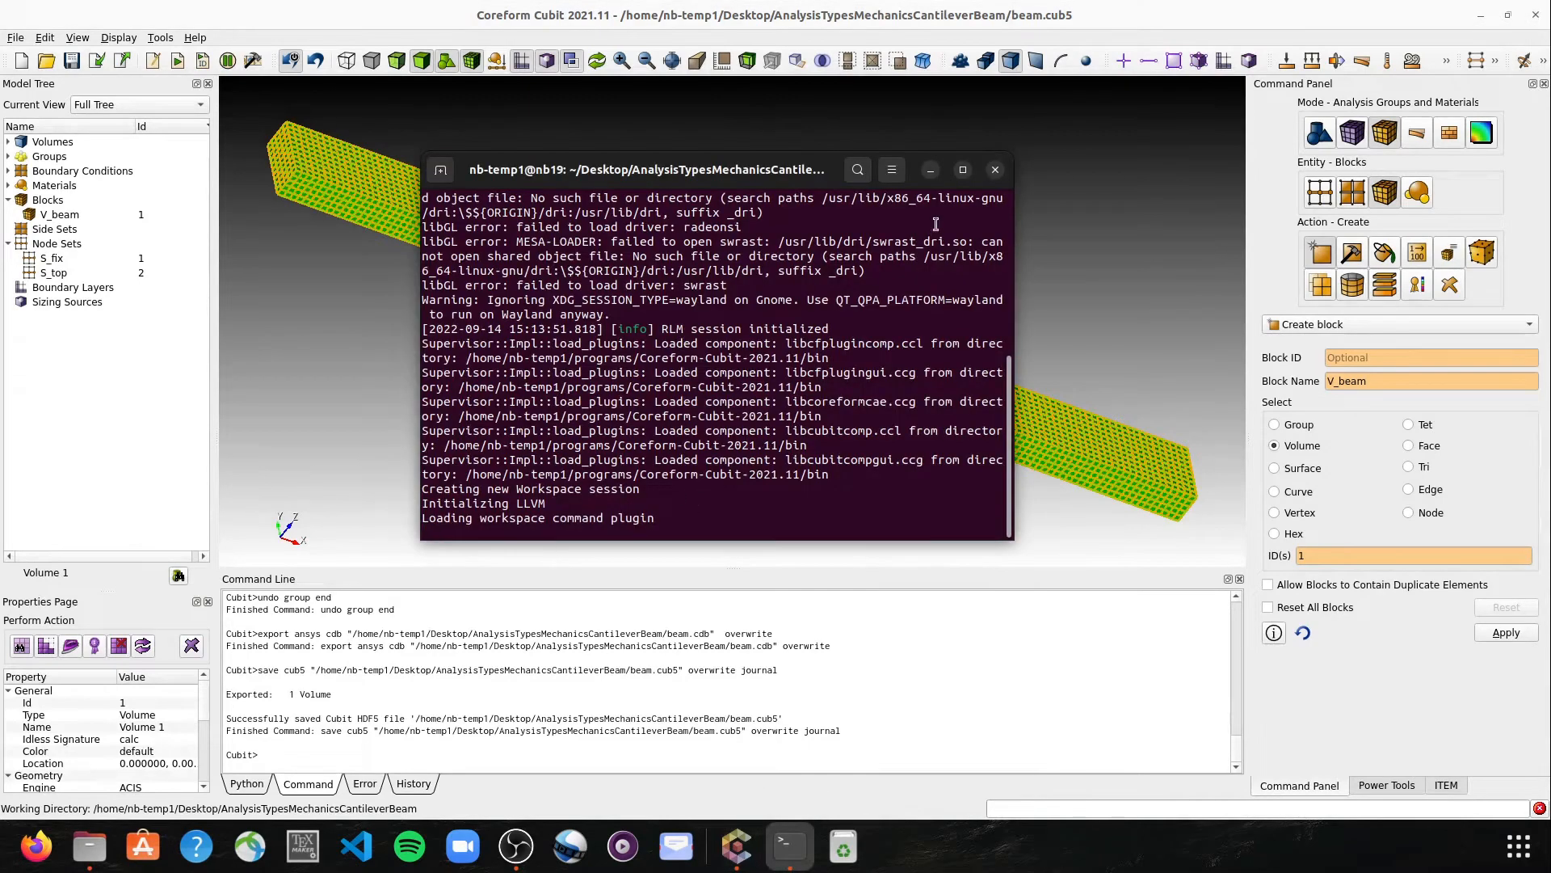
left_click(931, 169)
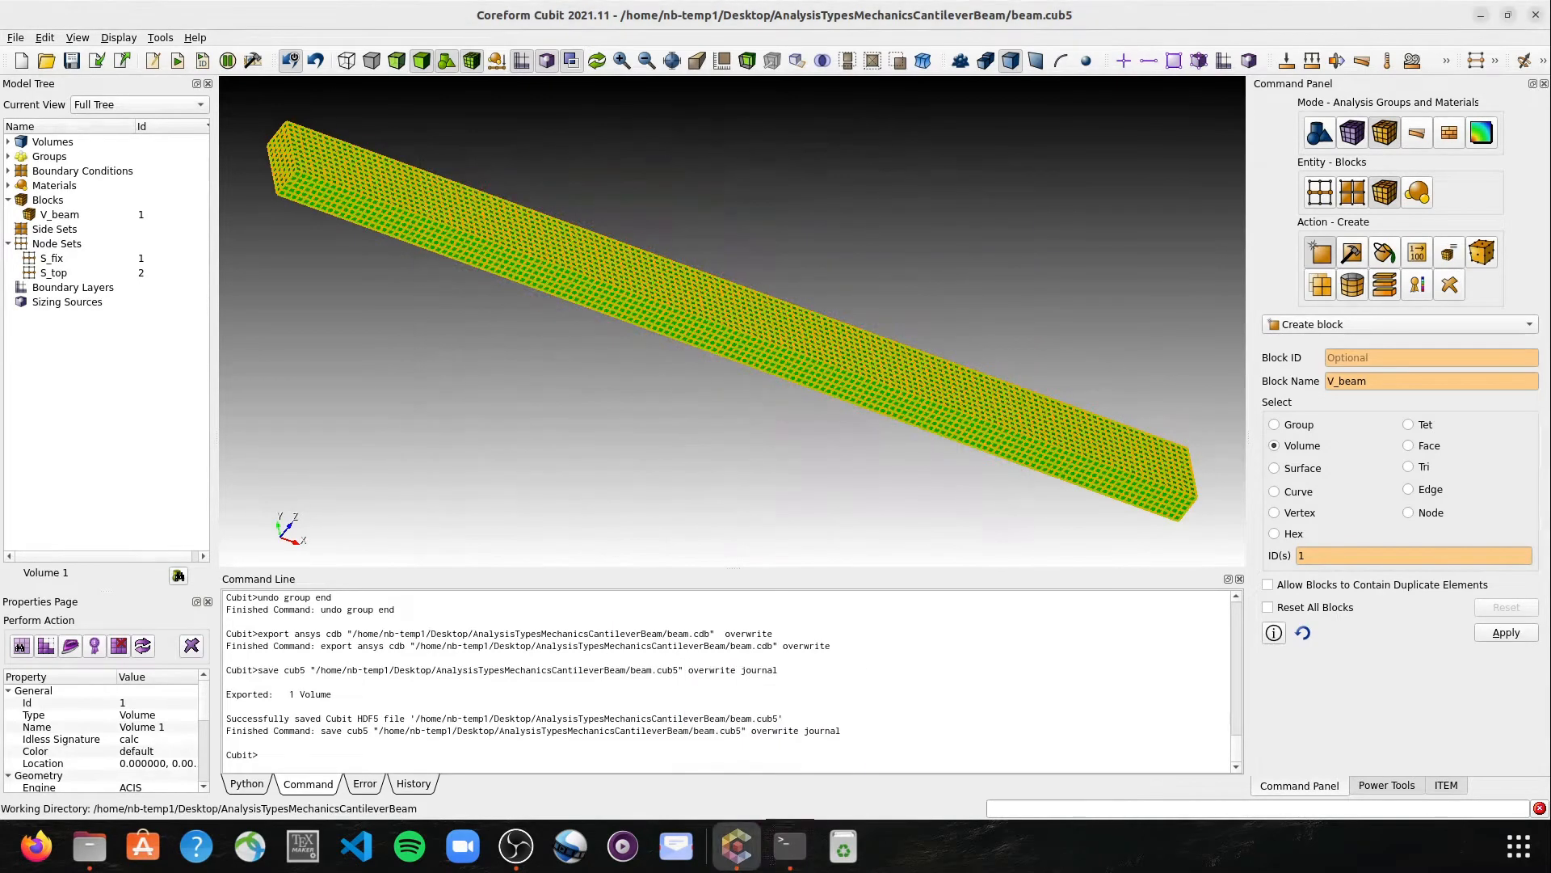
left_click(89, 846)
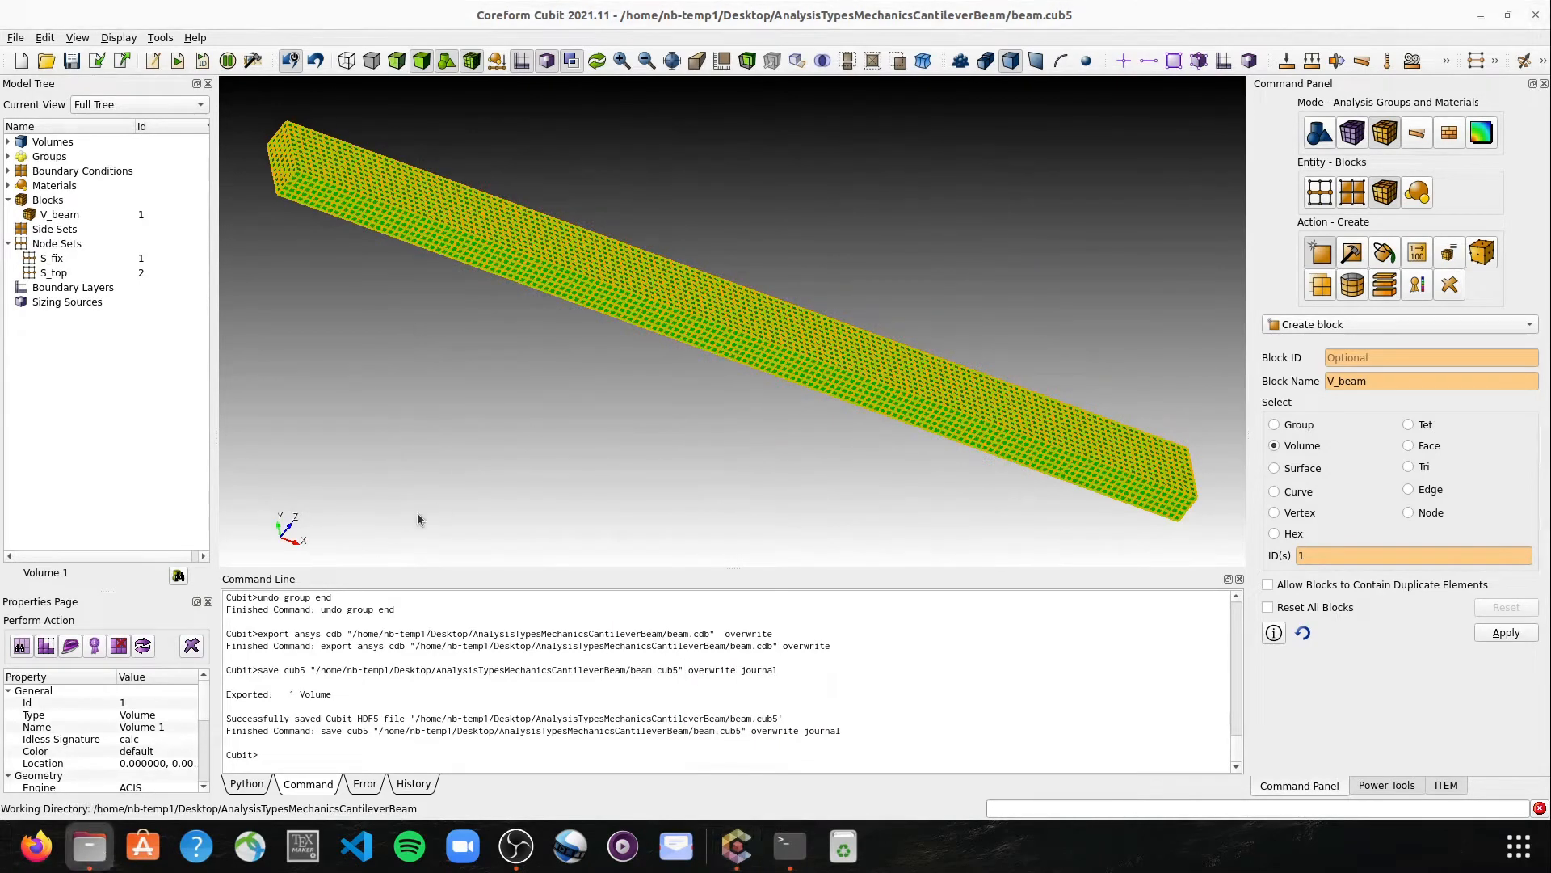
right_click(89, 846)
left_click(101, 548)
double_click(193, 64)
left_click(267, 79)
double_click(267, 78)
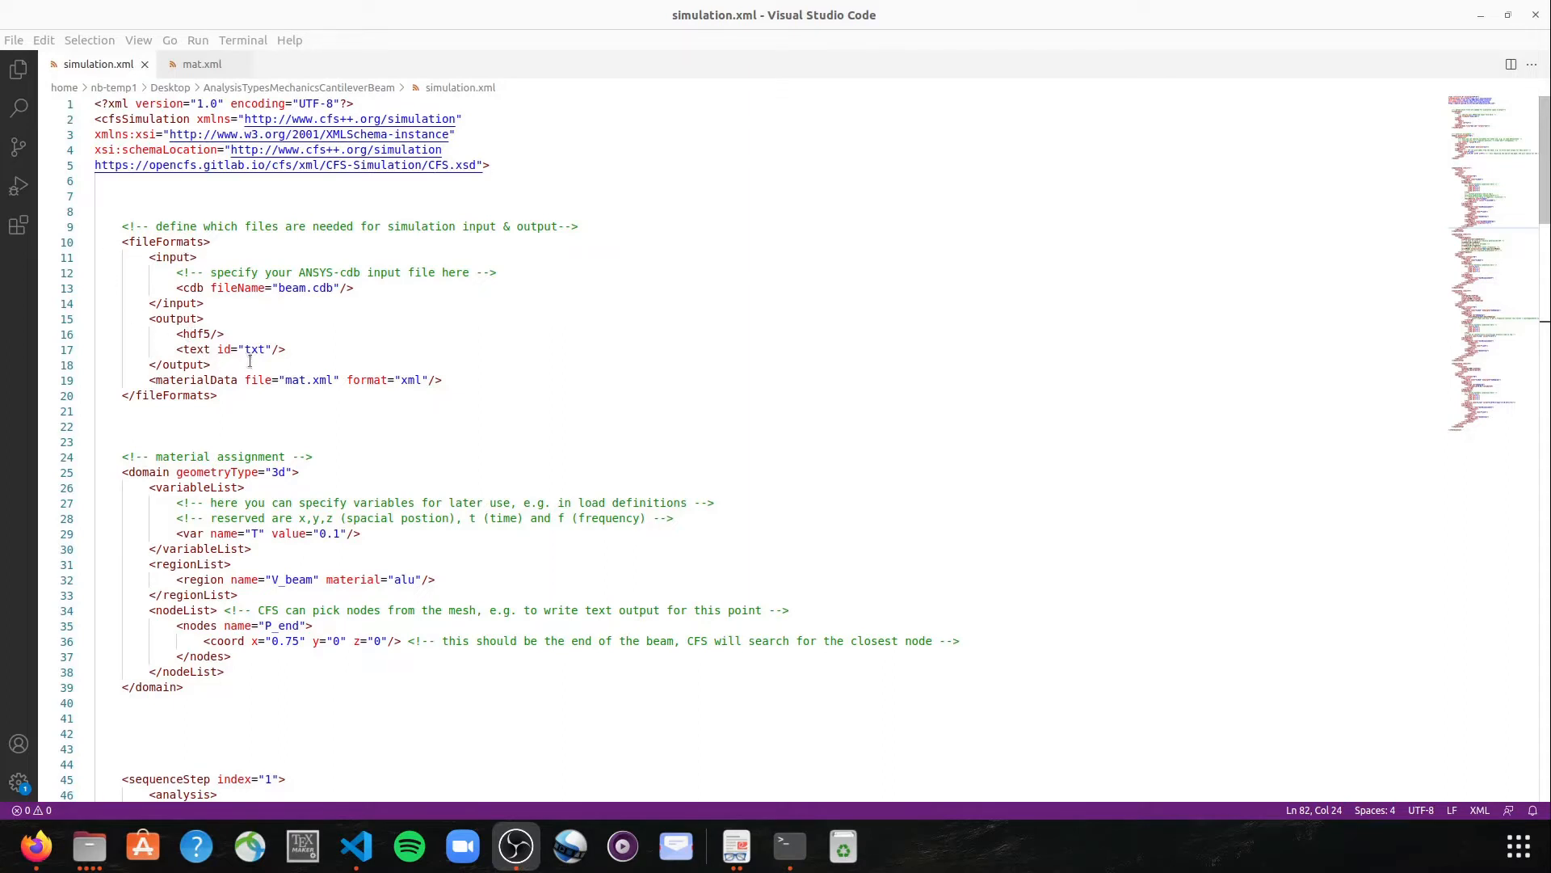
Examine the file formats and domain sections of simulation.xml, covering outputs, material file, variables and region assignment.
left_click_drag(215, 364, 142, 319)
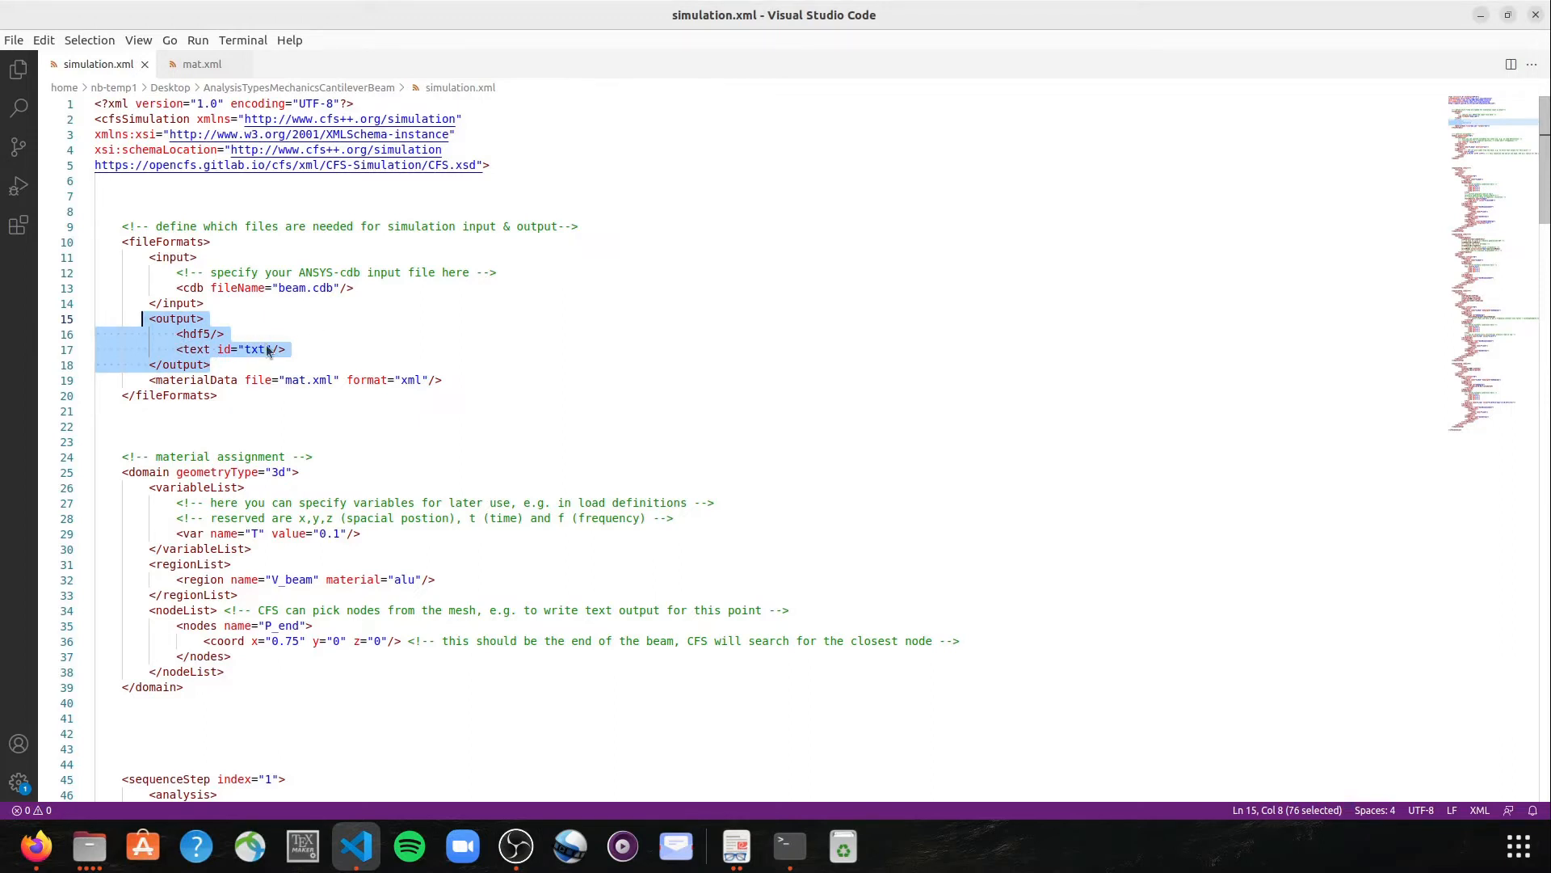
scroll(505, 369, "down", 1)
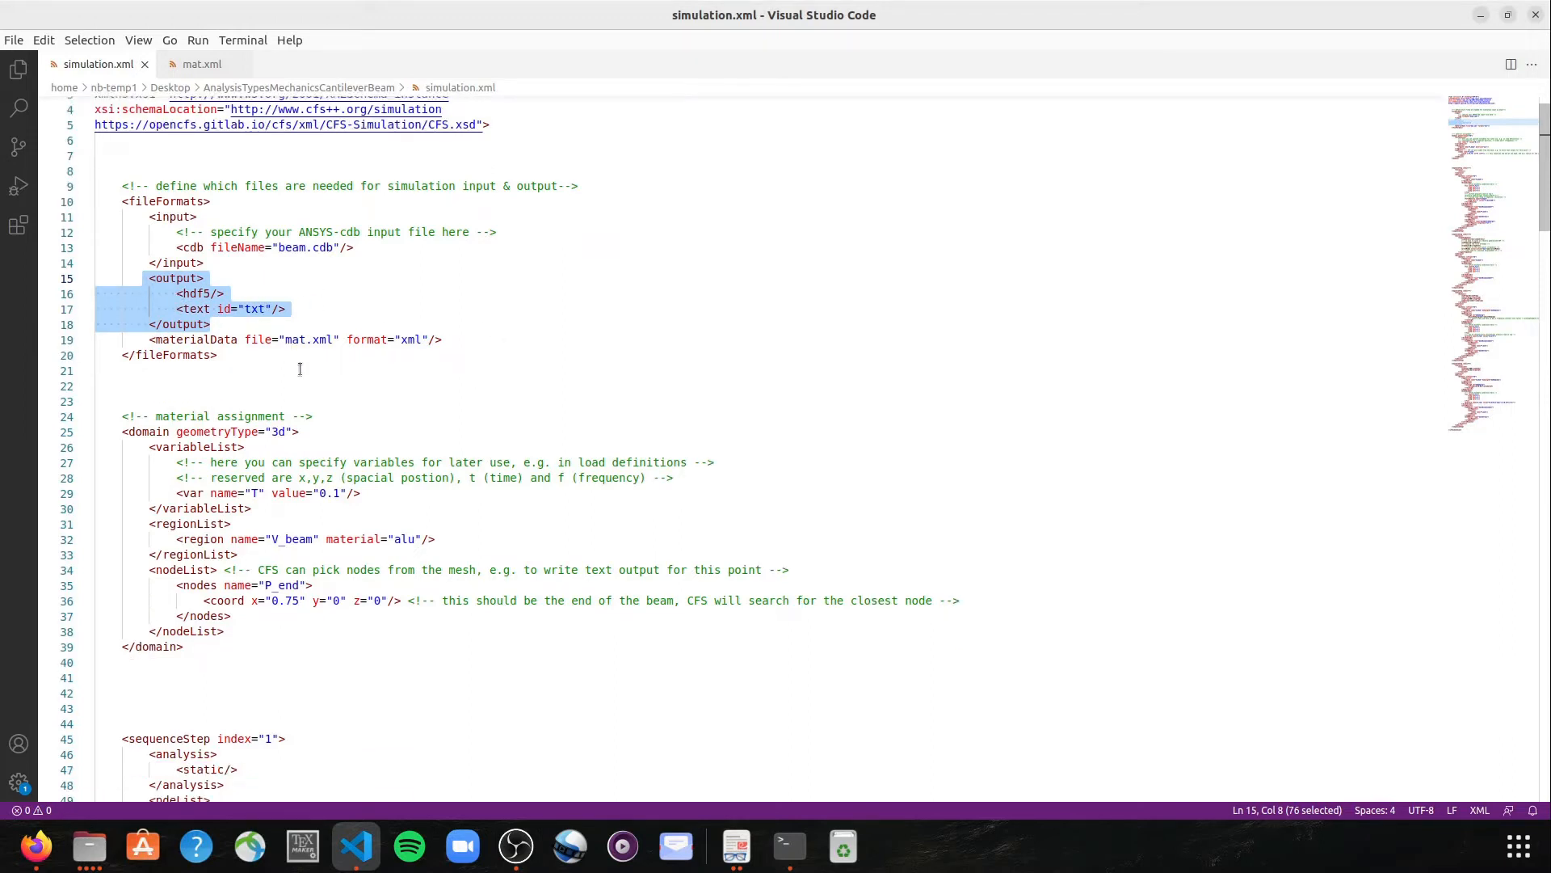
left_click(216, 339)
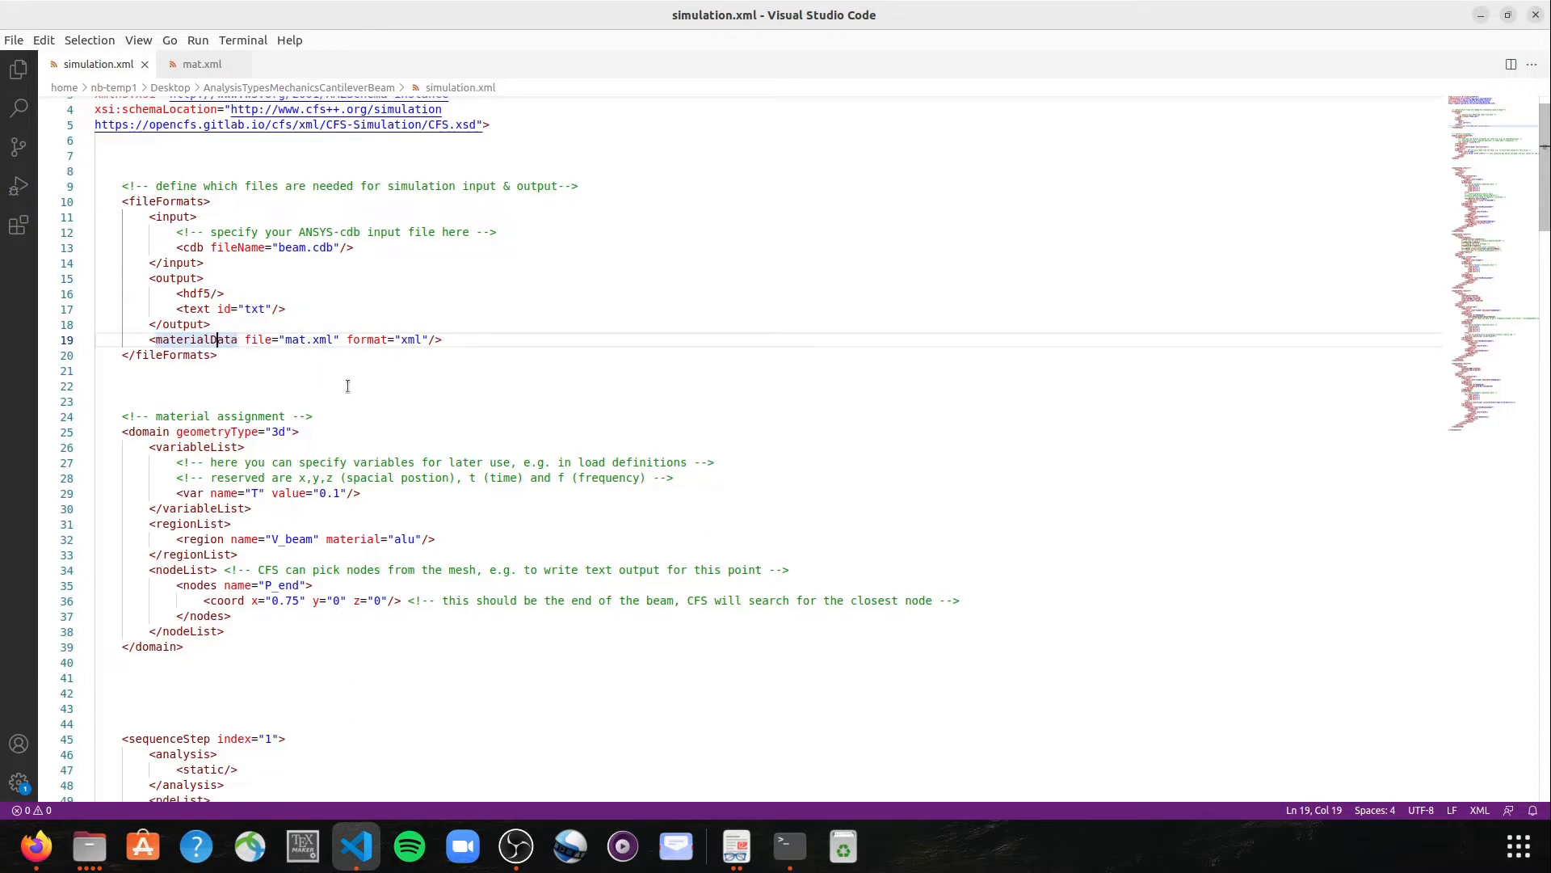
scroll(410, 401, "down", 3)
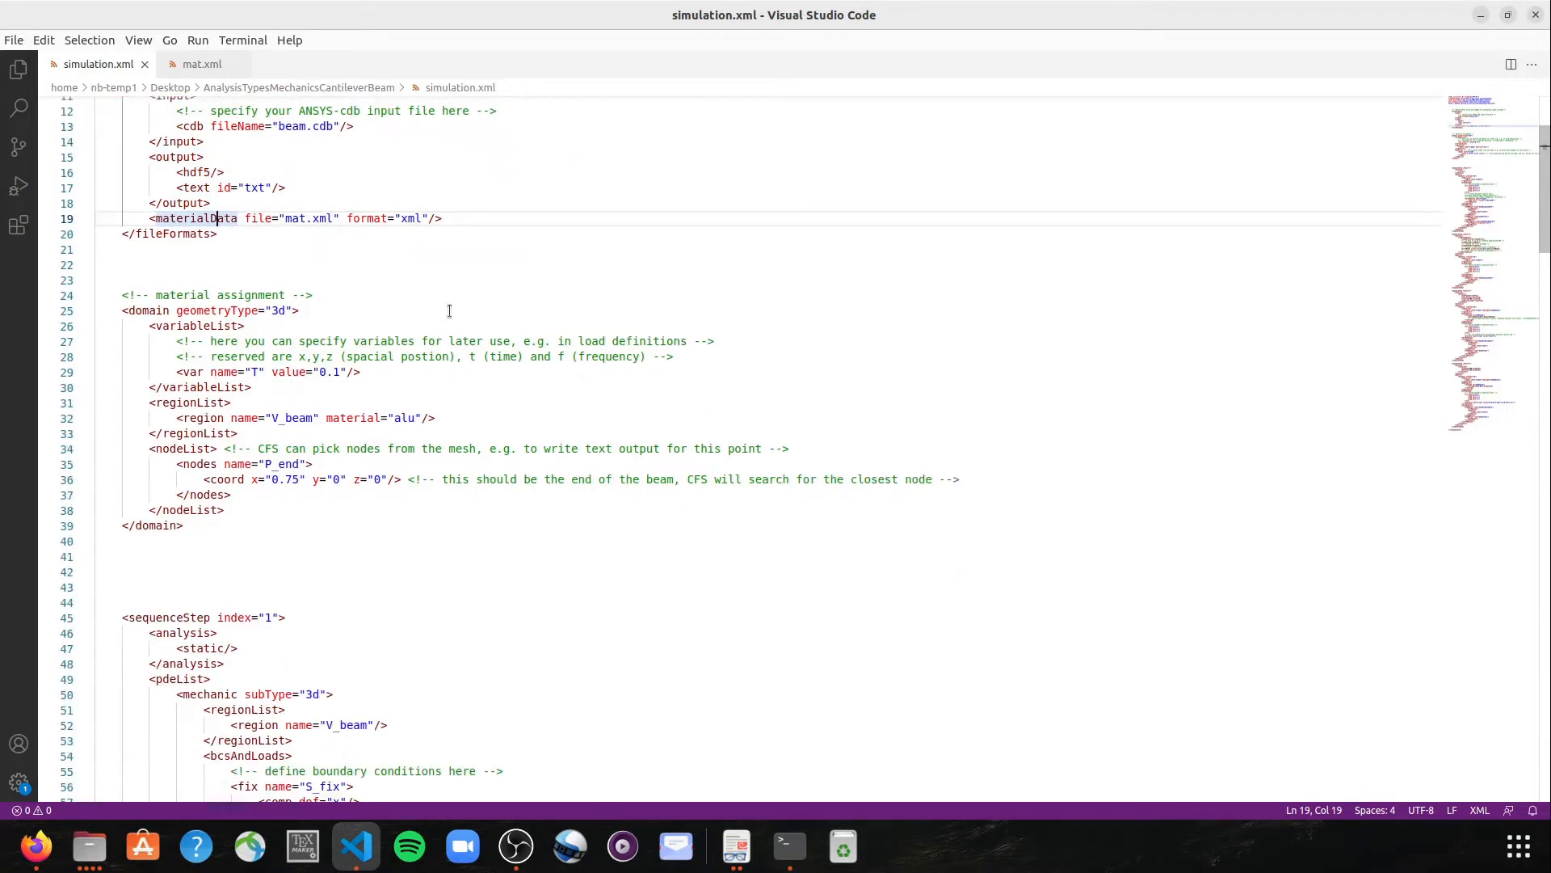
scroll(444, 313, "down", 2)
scroll(447, 416, "down", 1)
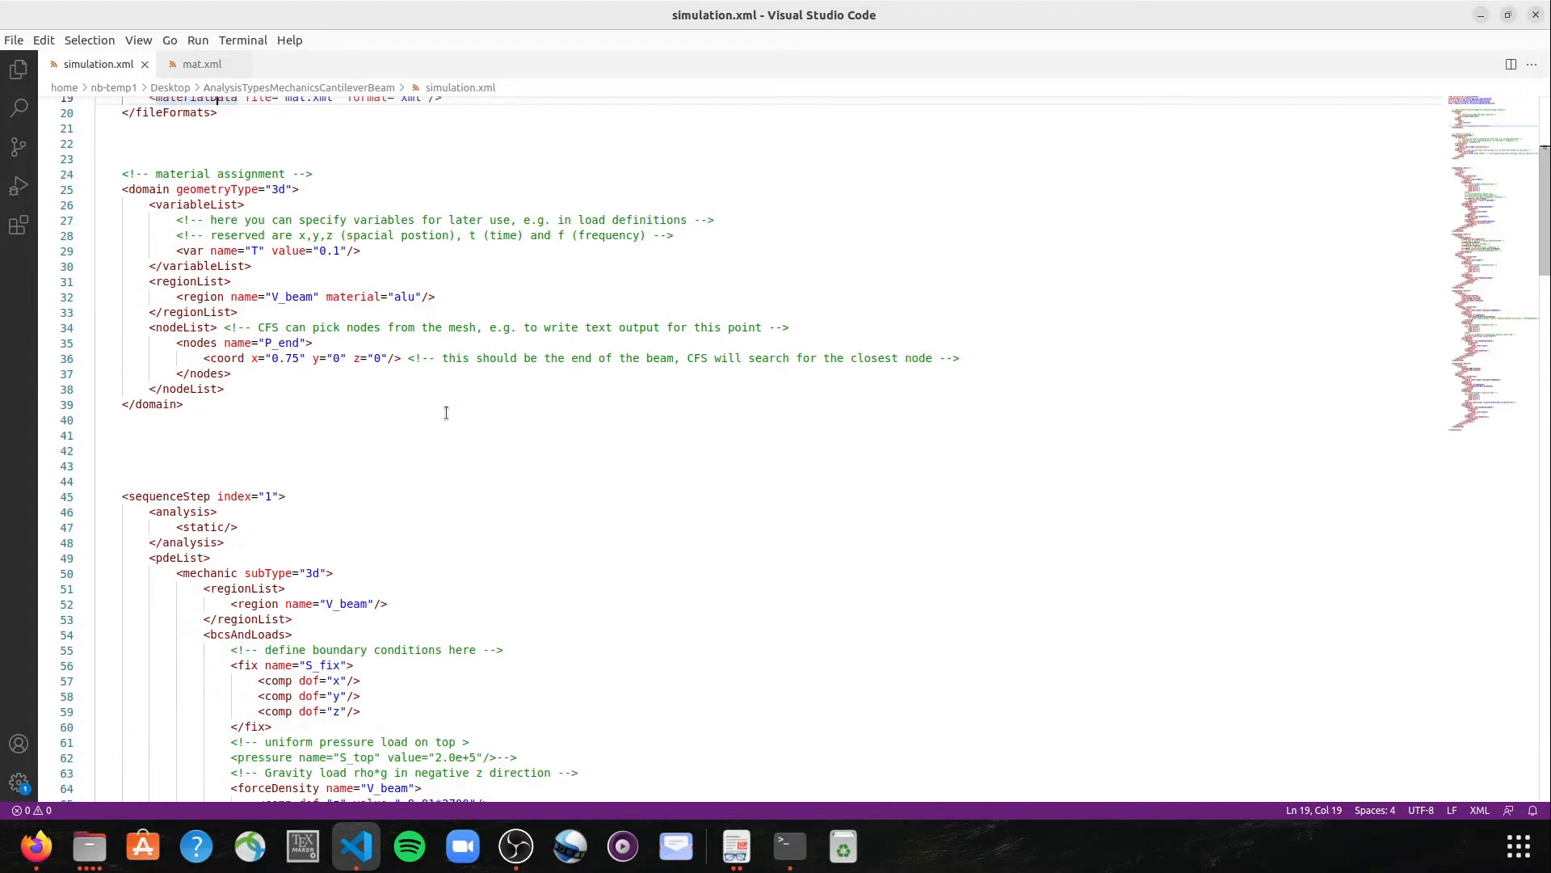
left_click(301, 386)
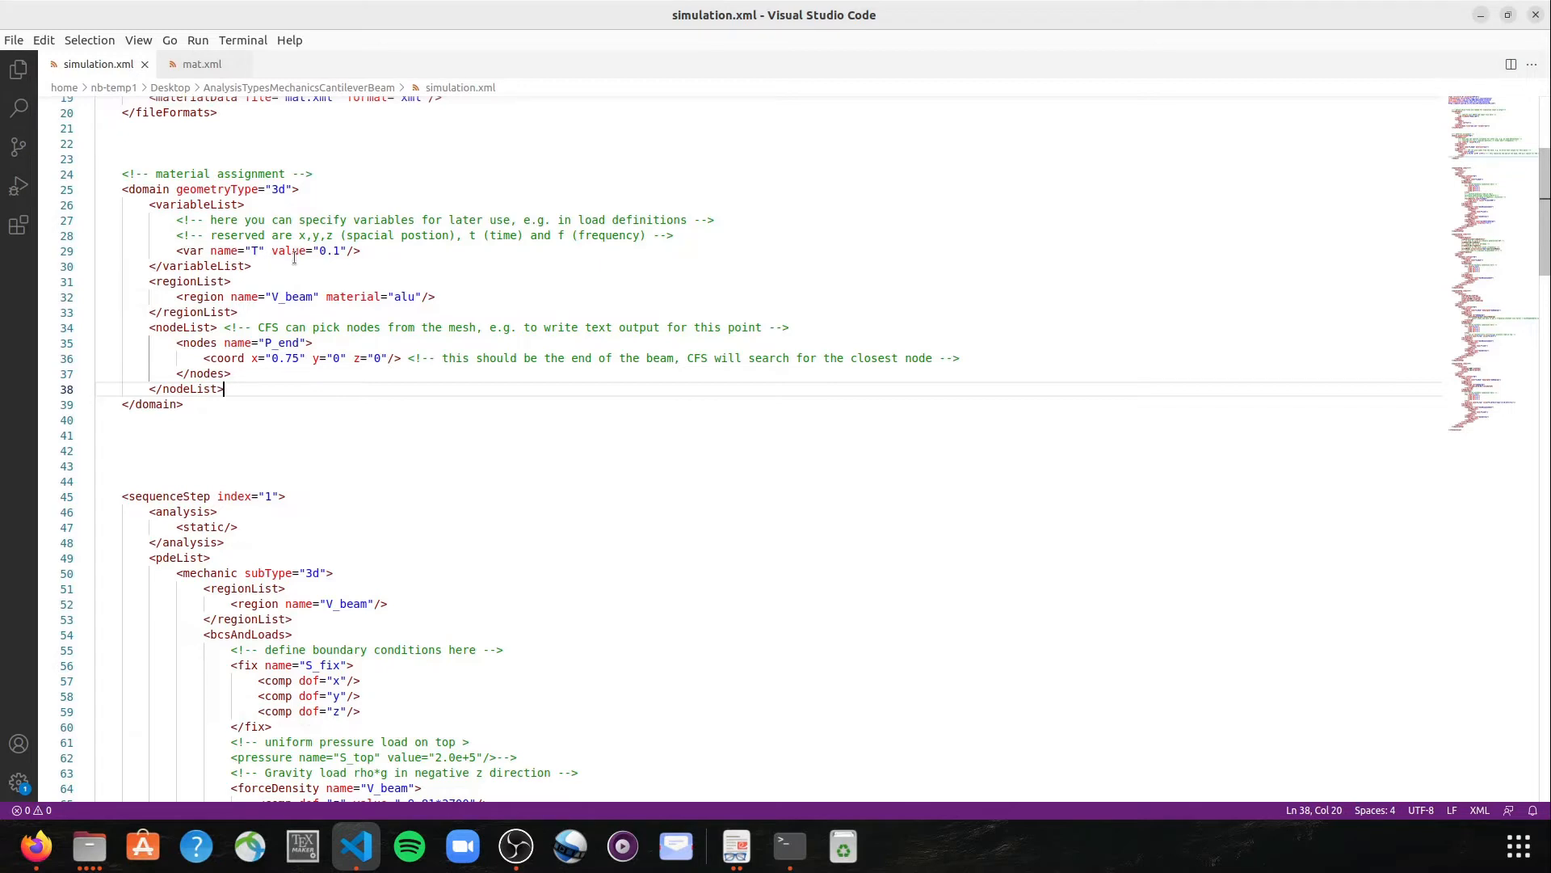
triple_click(250, 235)
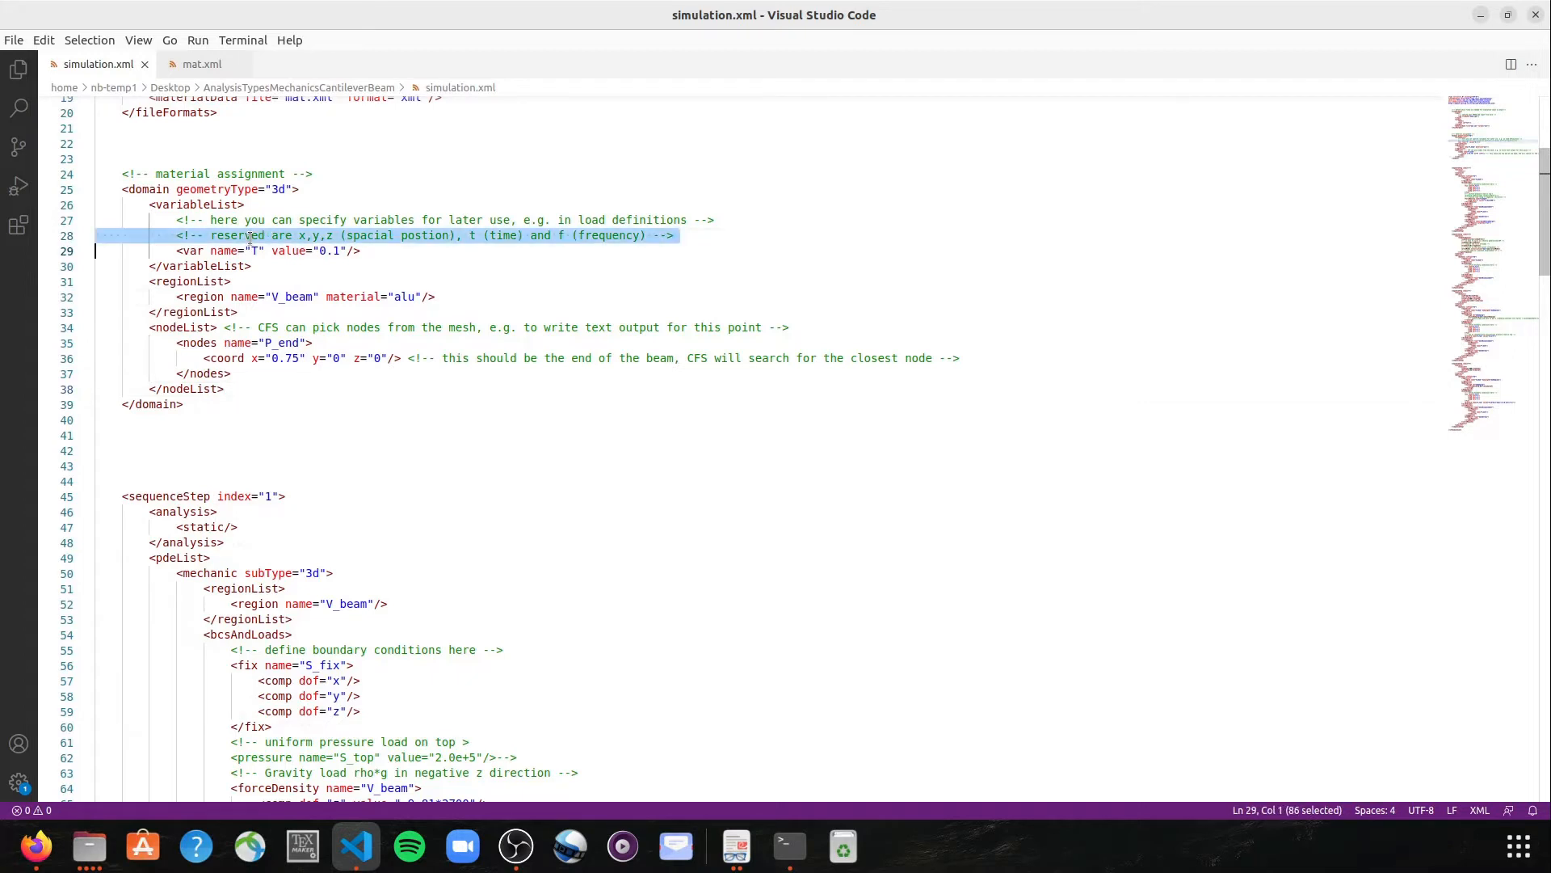
left_click(391, 238)
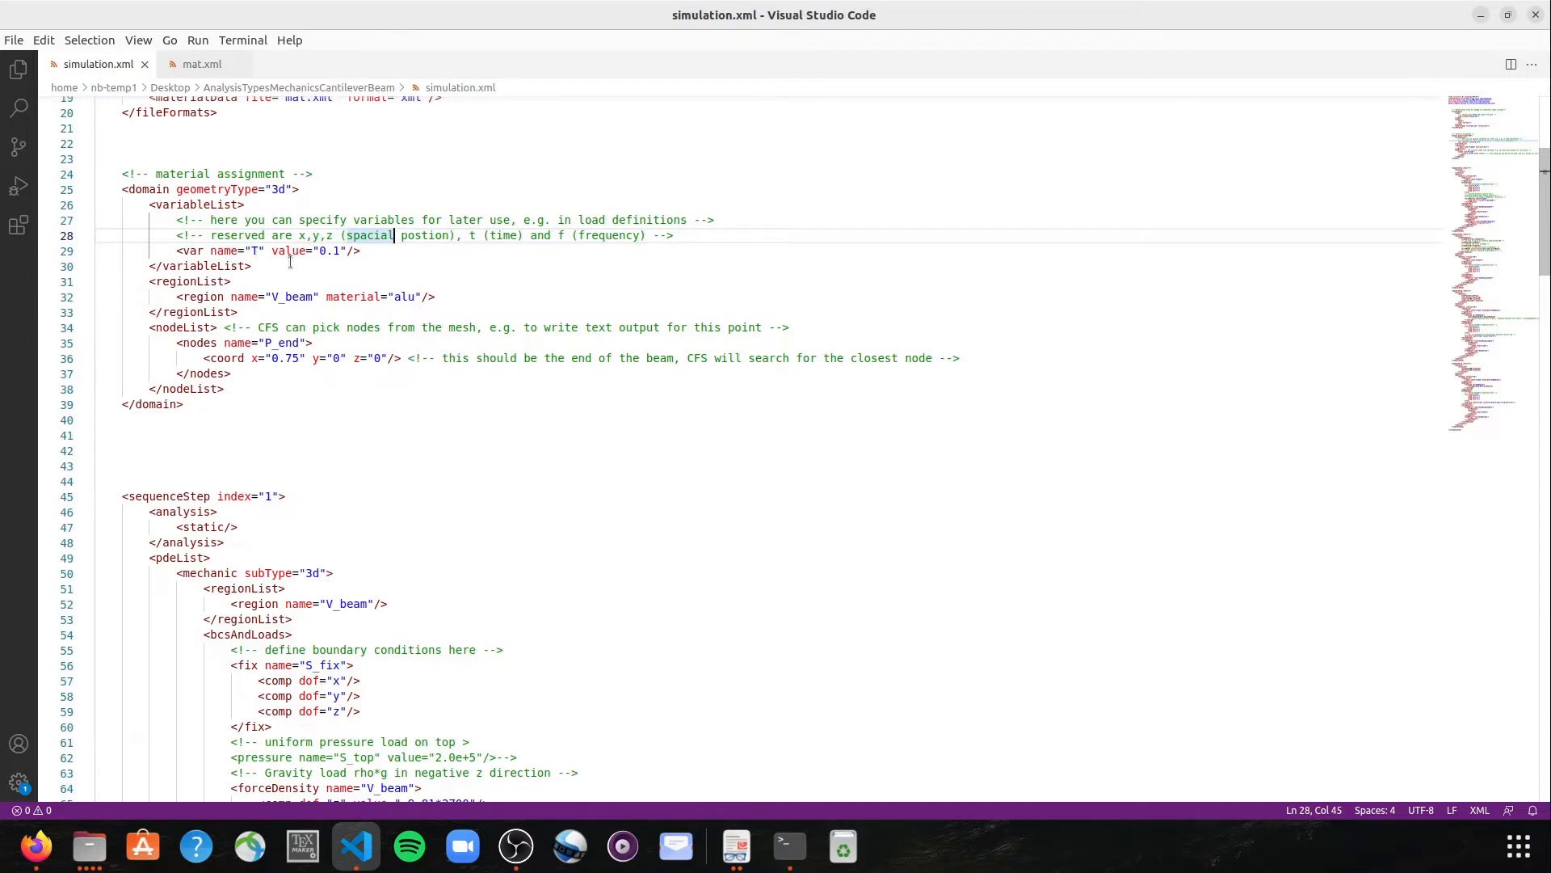
scroll(335, 326, "down", 1)
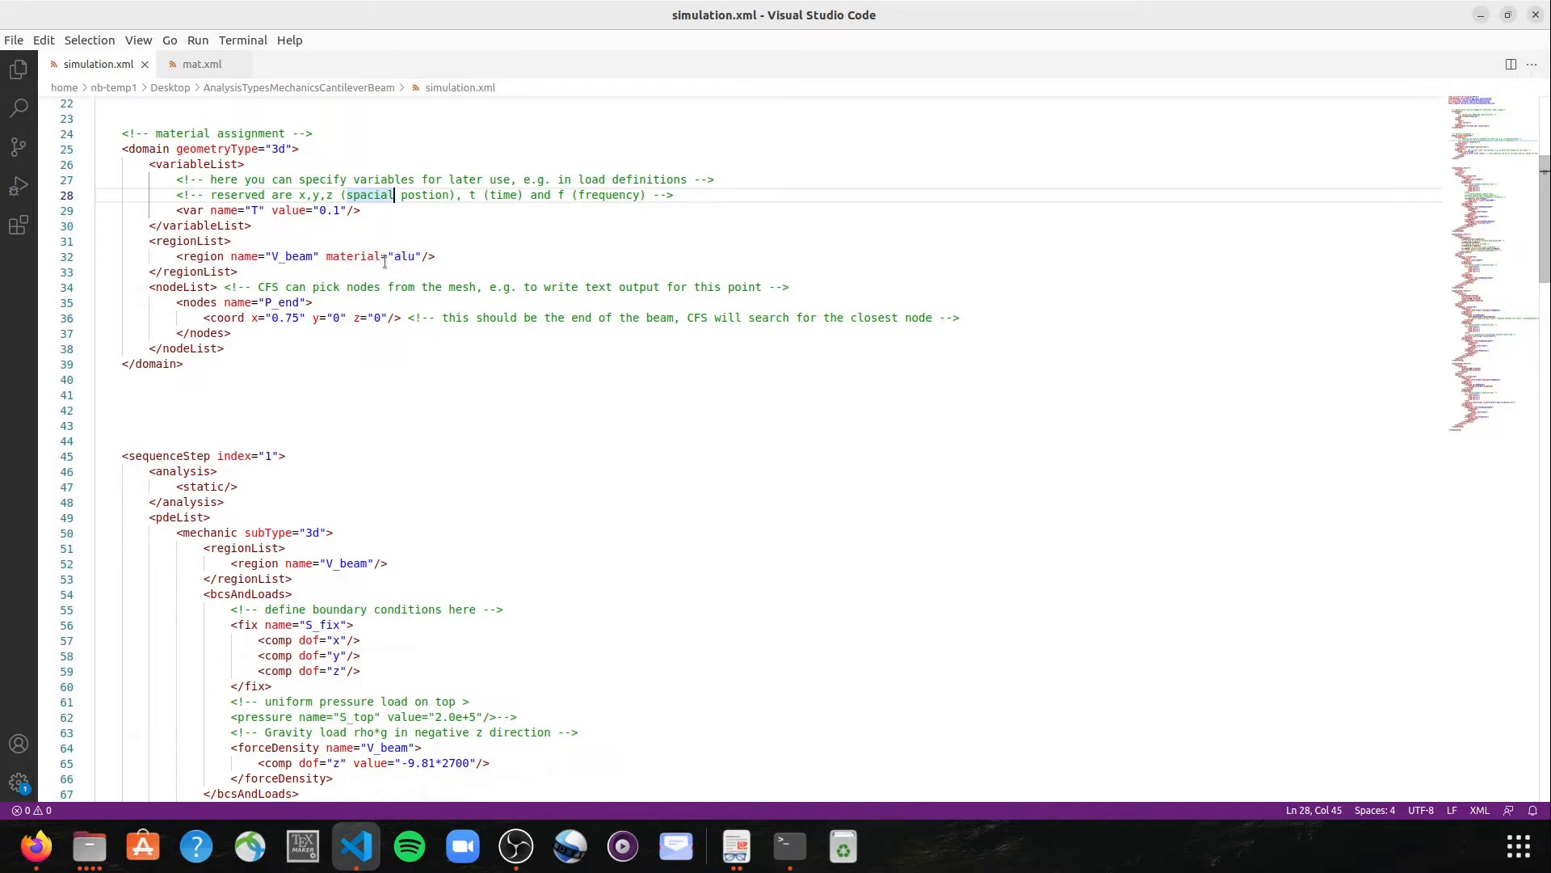
Open mat.xml to review the alu material and insert a blank line above its definition.
left_click(206, 66)
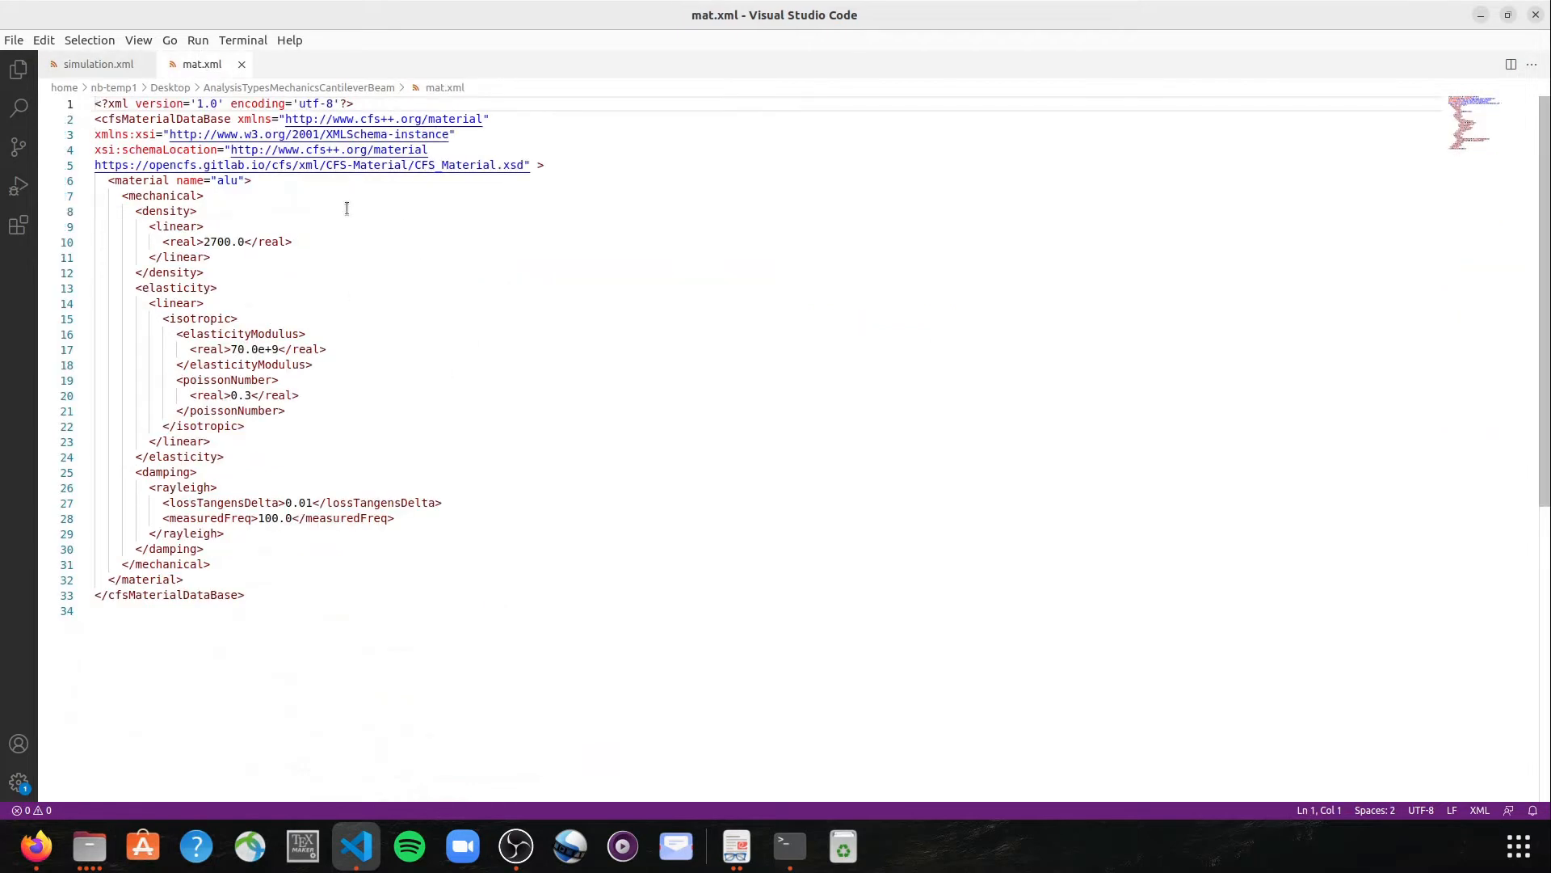
left_click(575, 166)
key("Return")
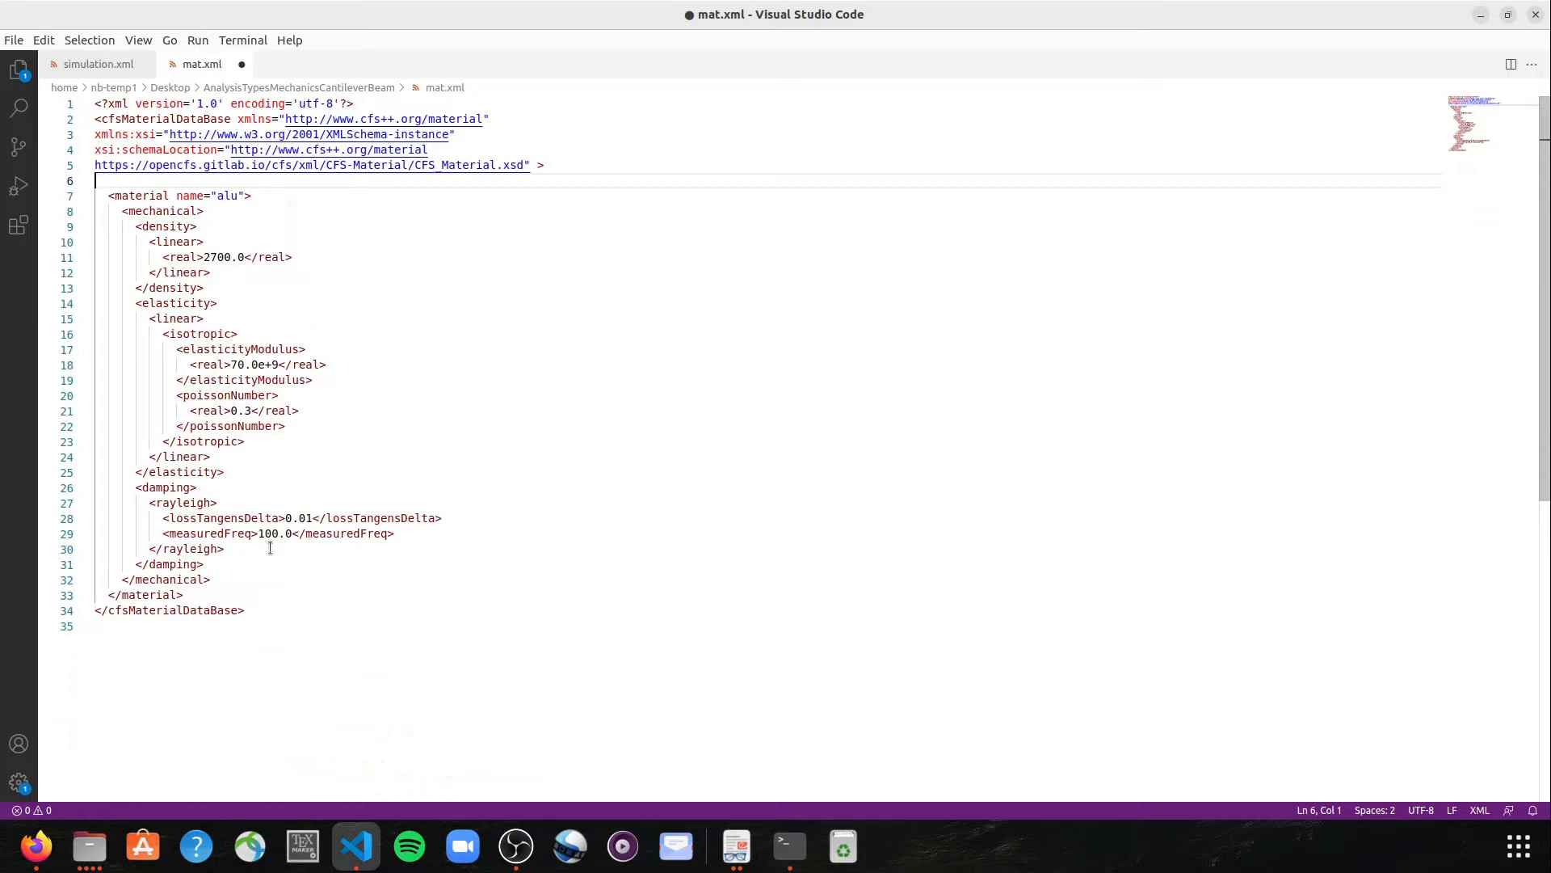
Compare the P_end node definition in simulation.xml with the endpoint in the beam sketch of slides-31_AnalysisTypes.pdf.
left_click(115, 68)
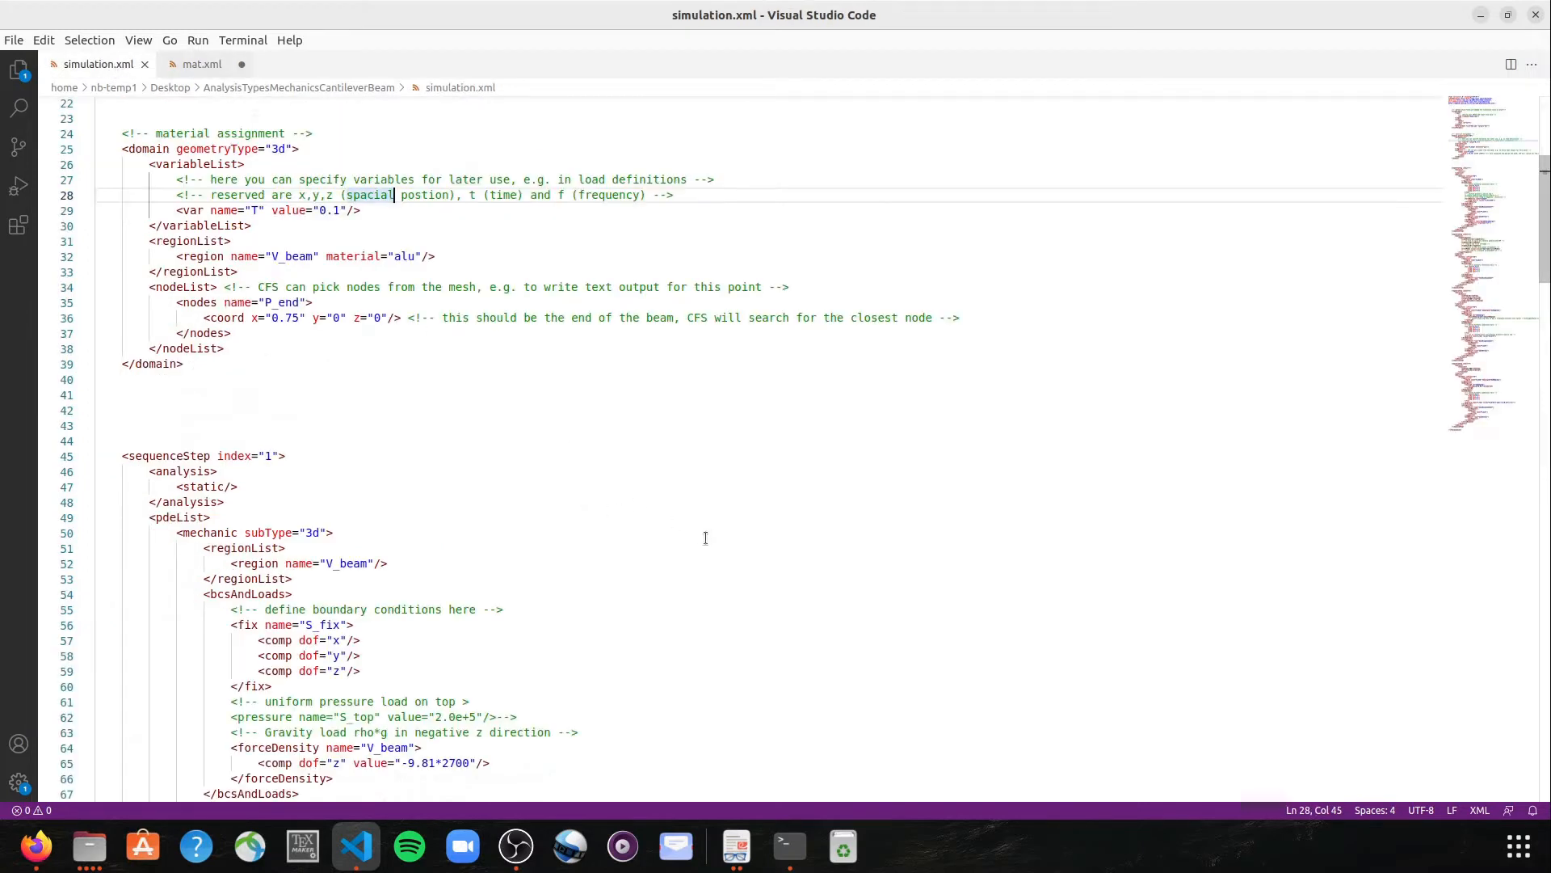
scroll(613, 550, "down", 2)
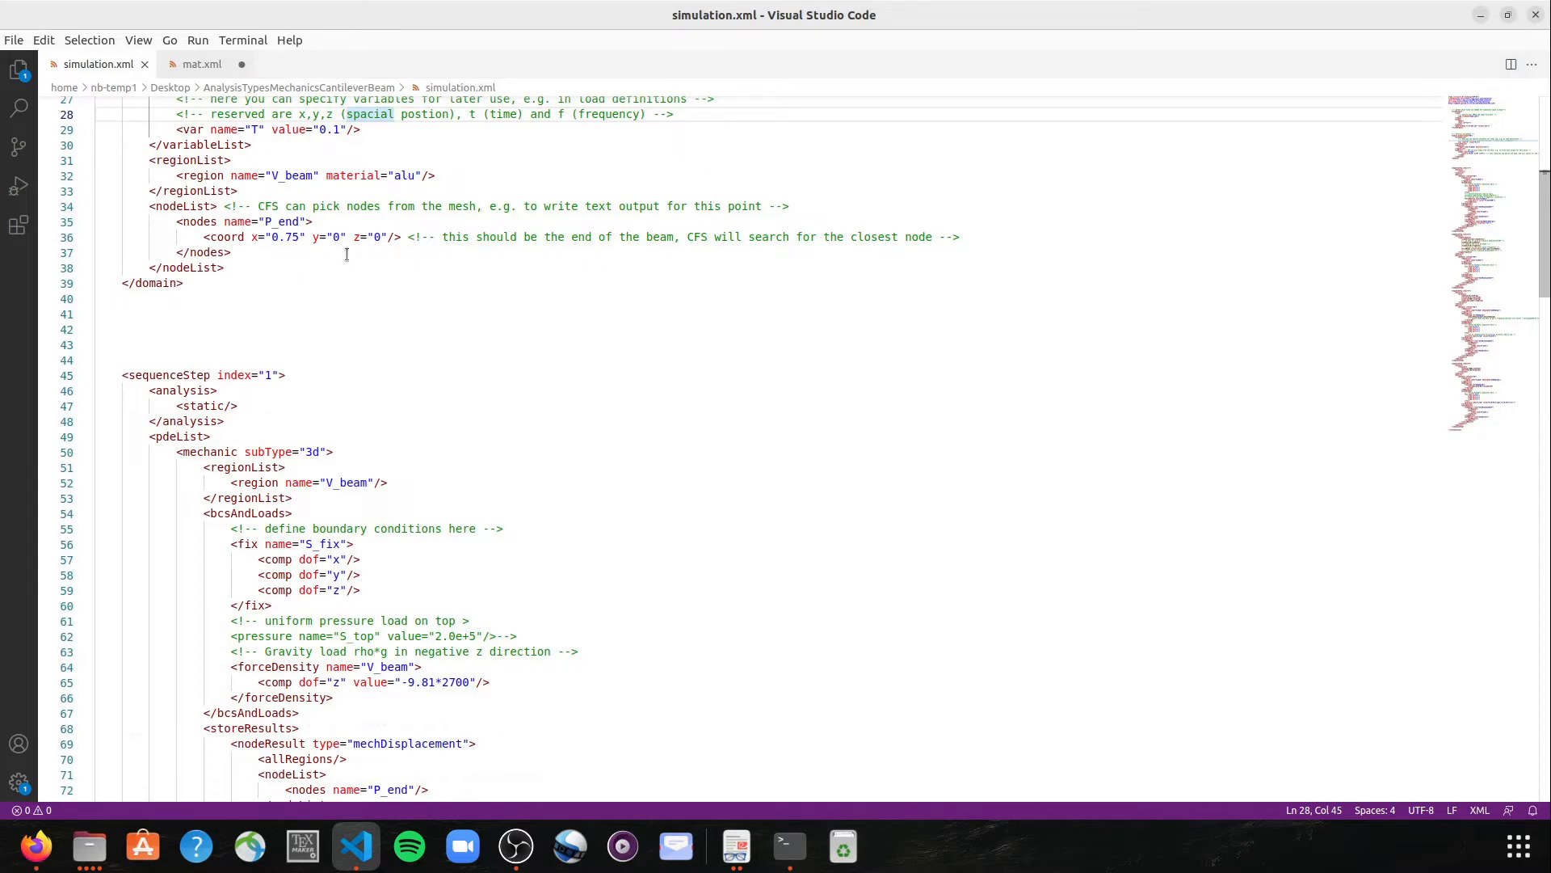
left_click(736, 845)
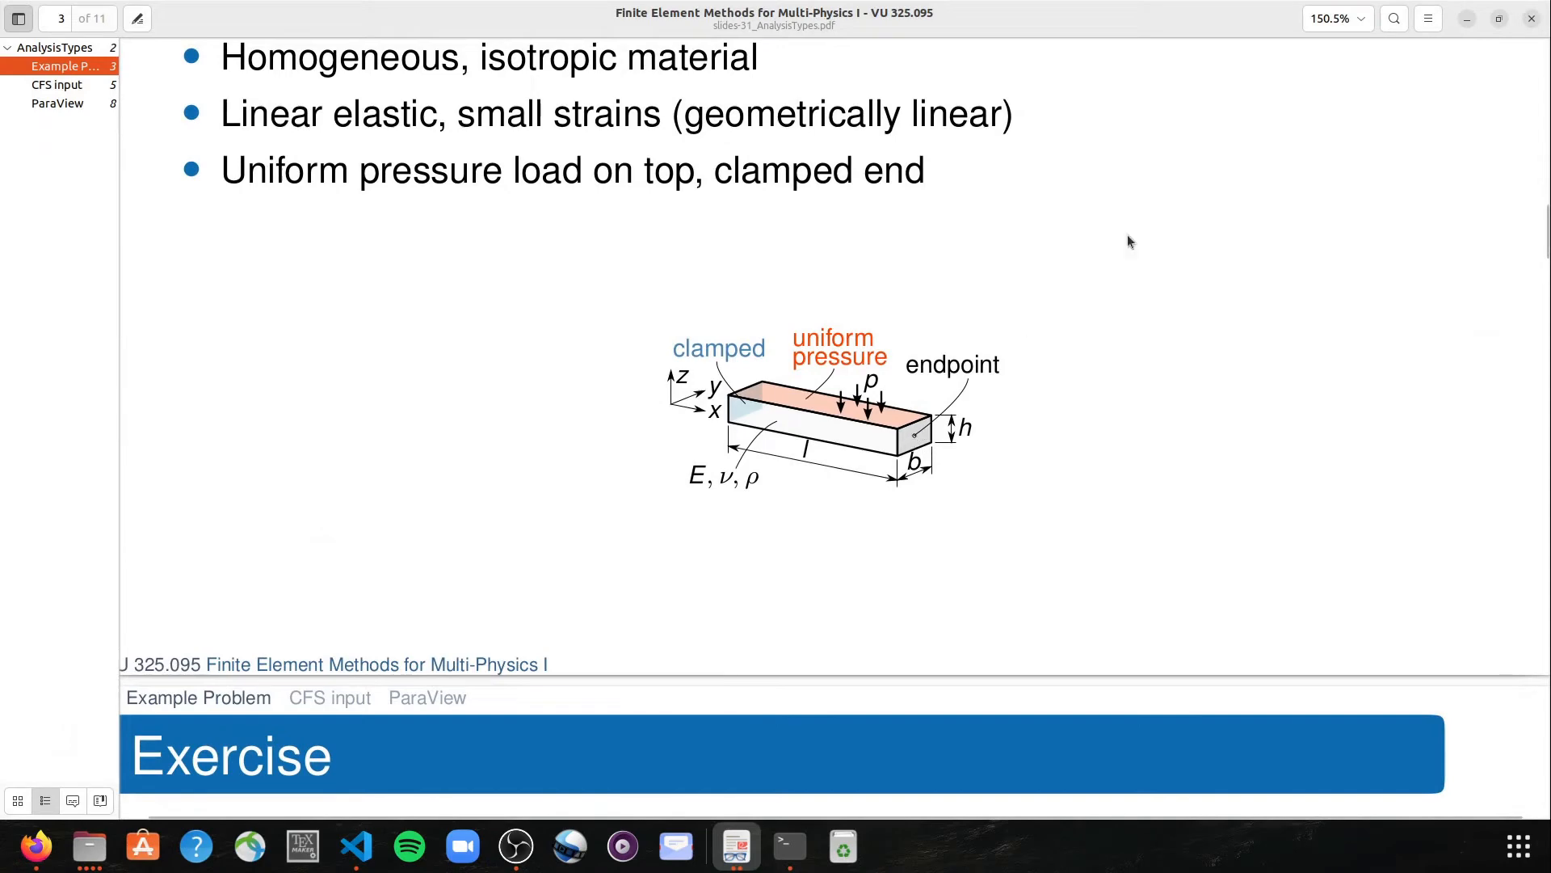
left_click(1466, 18)
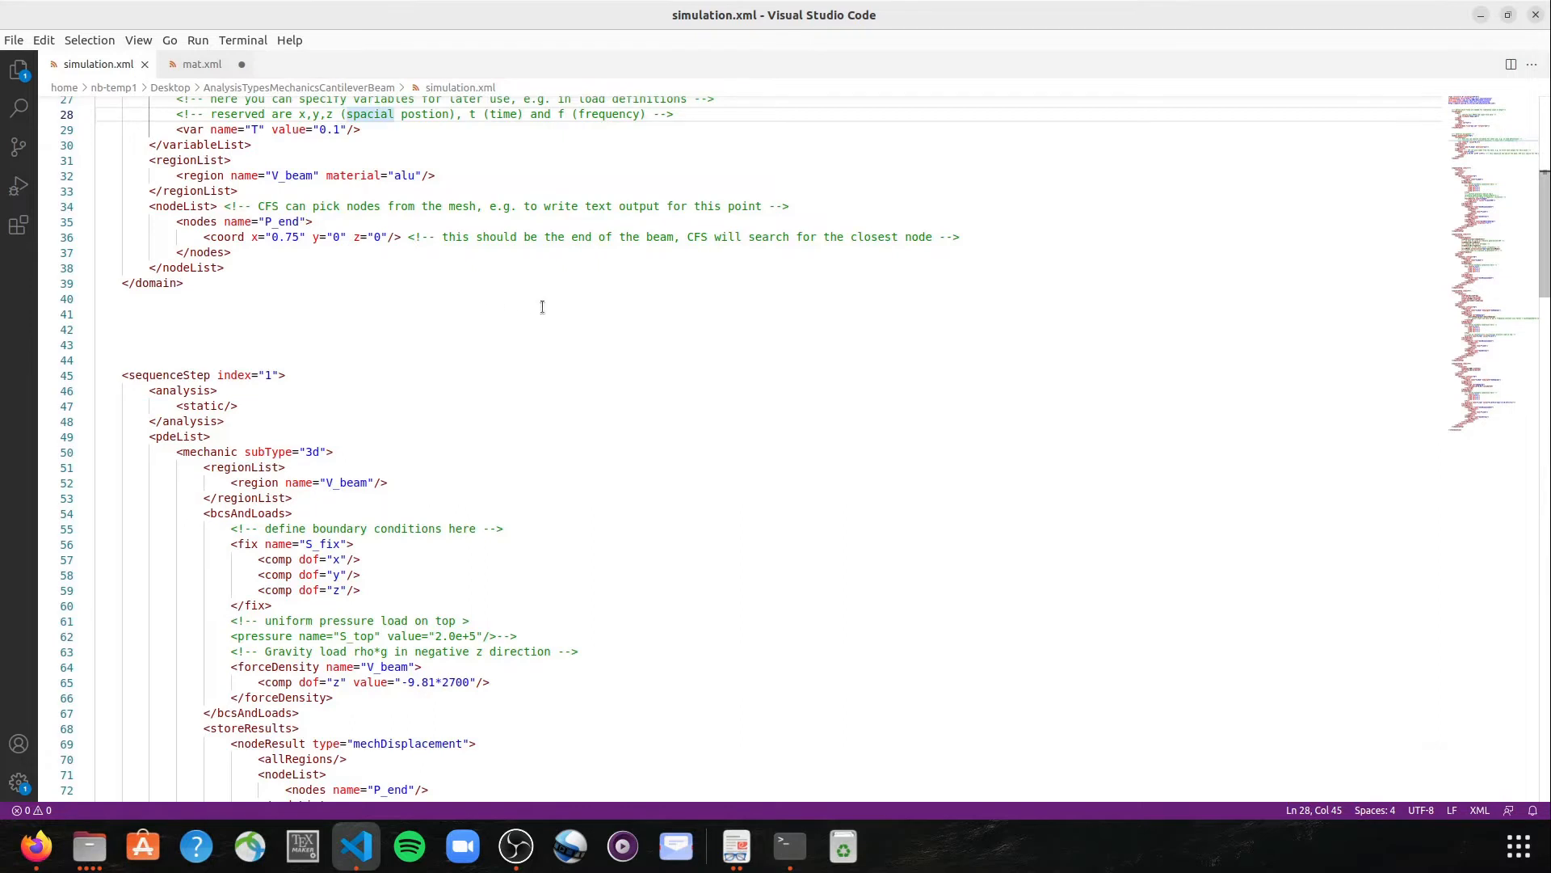
Examine sequence step 1 in simulation.xml, covering the static analysis, boundary conditions, gravity load and stored results.
scroll(533, 306, "down", 3)
scroll(529, 306, "down", 1)
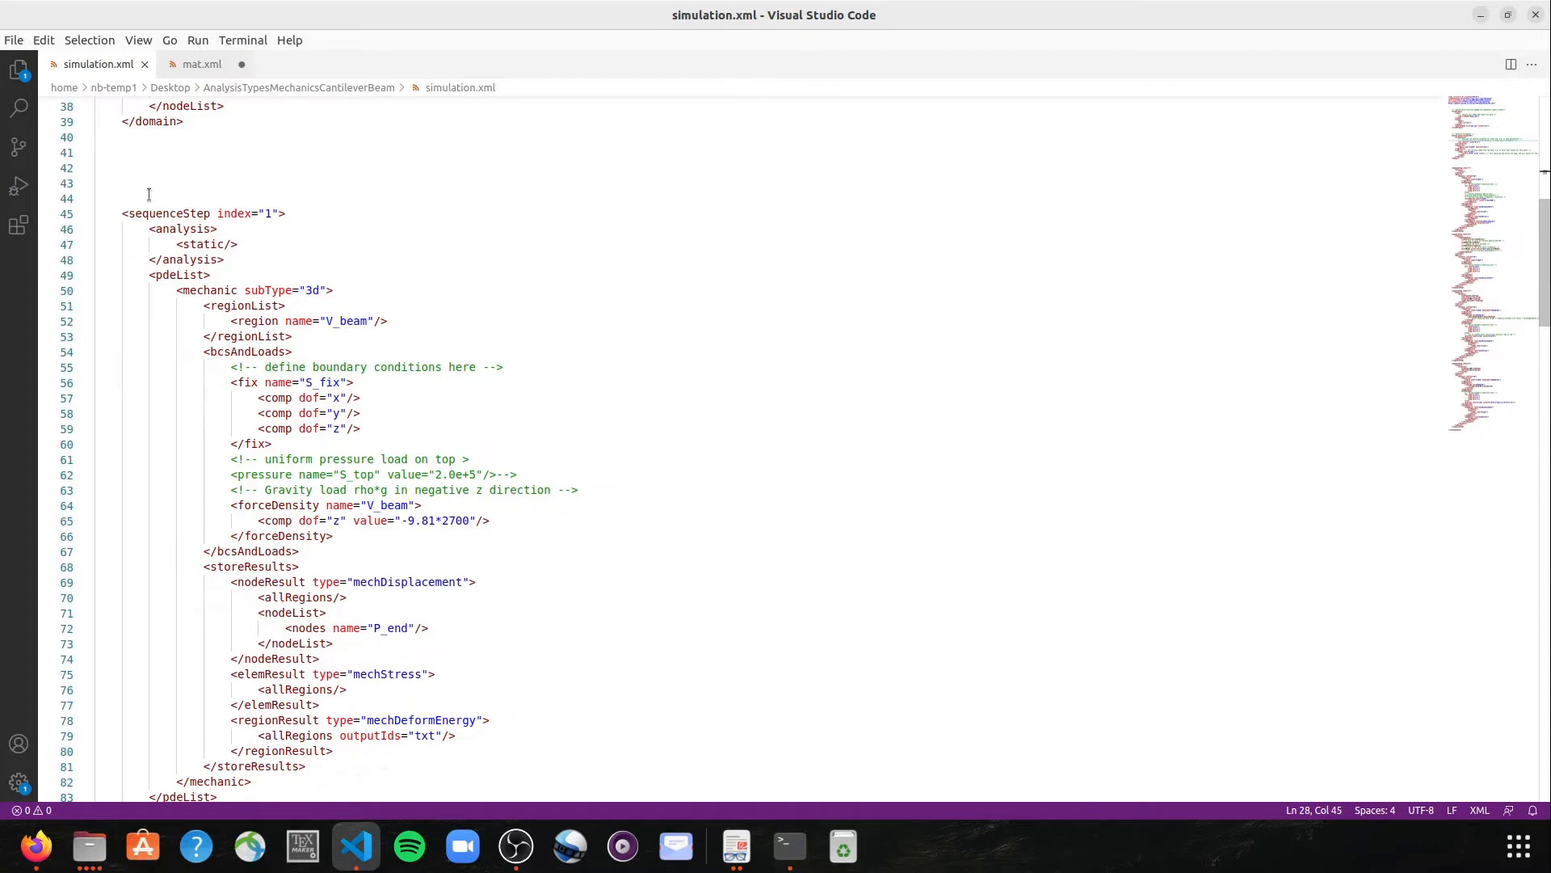
scroll(150, 194, "down", 2)
scroll(241, 194, "up", 1)
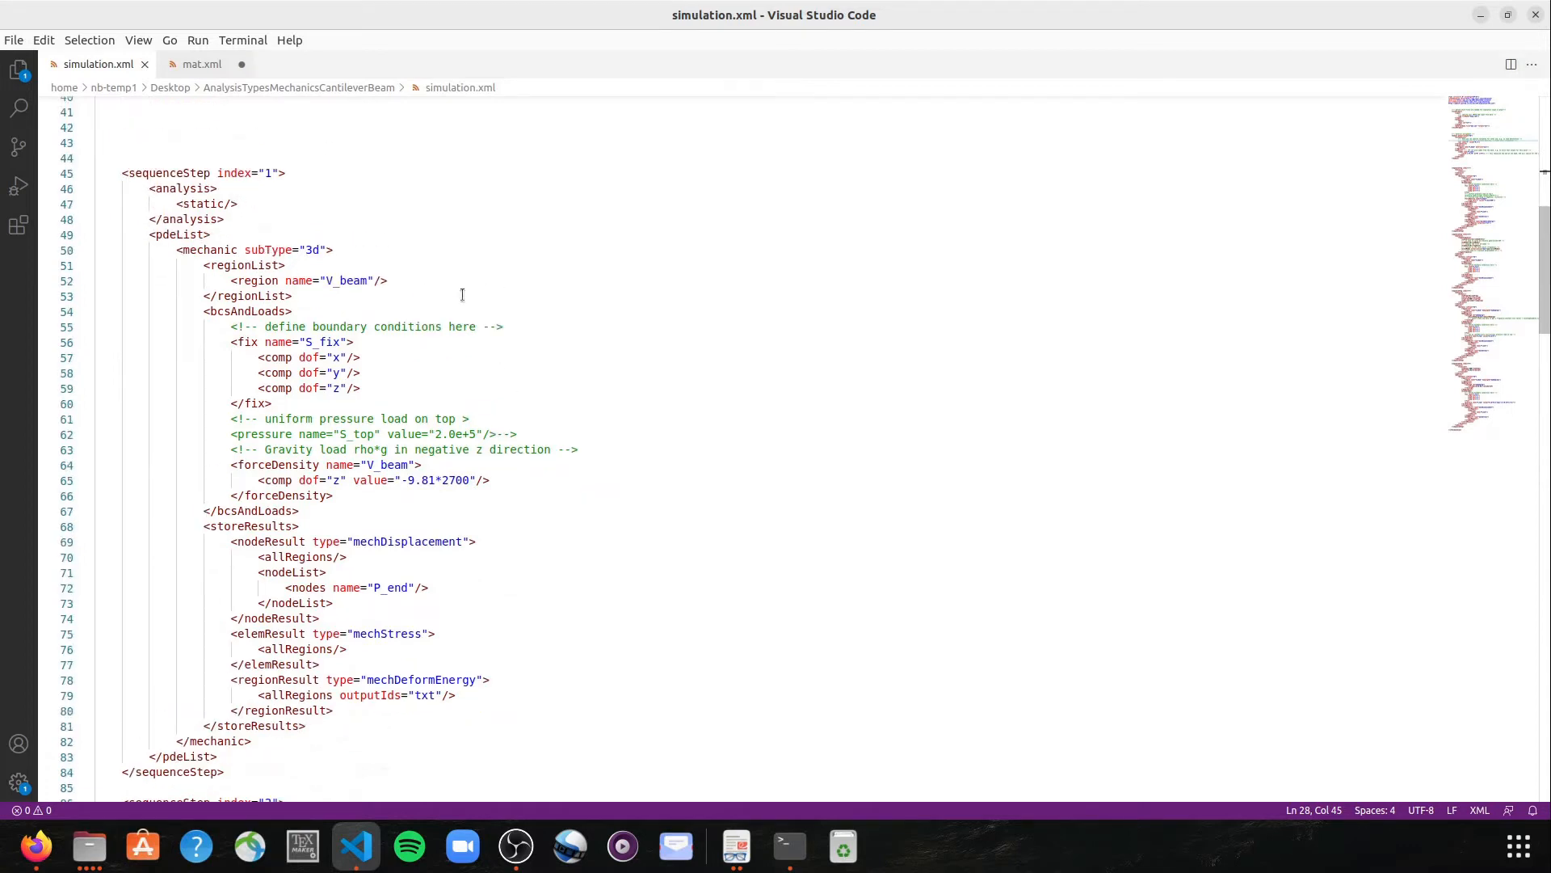
scroll(462, 294, "down", 3)
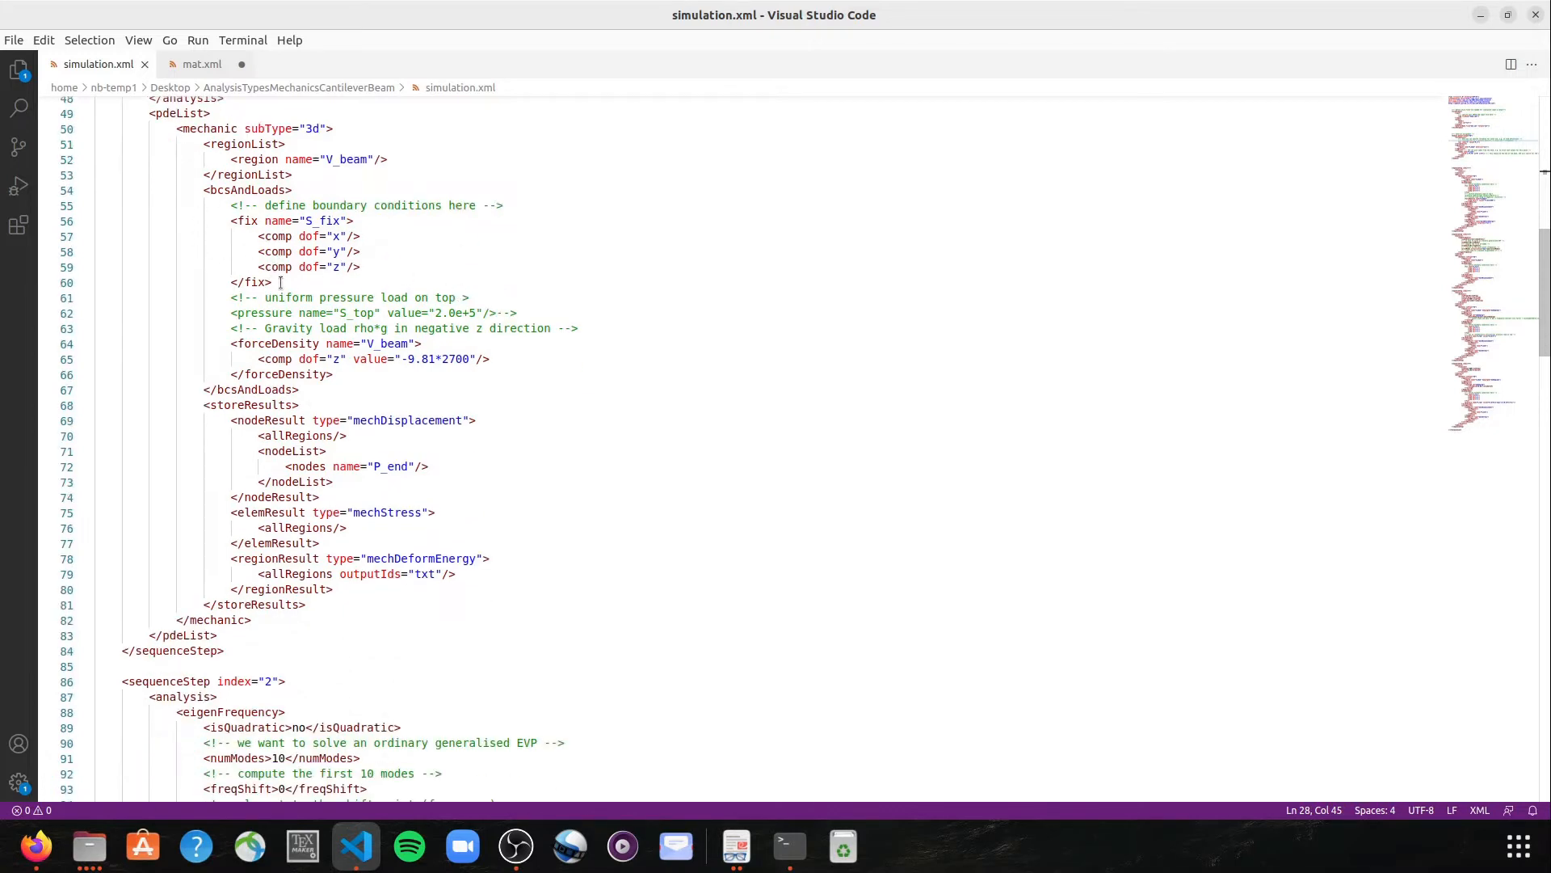
left_click_drag(356, 372, 86, 346)
left_click(575, 416)
scroll(595, 408, "down", 4)
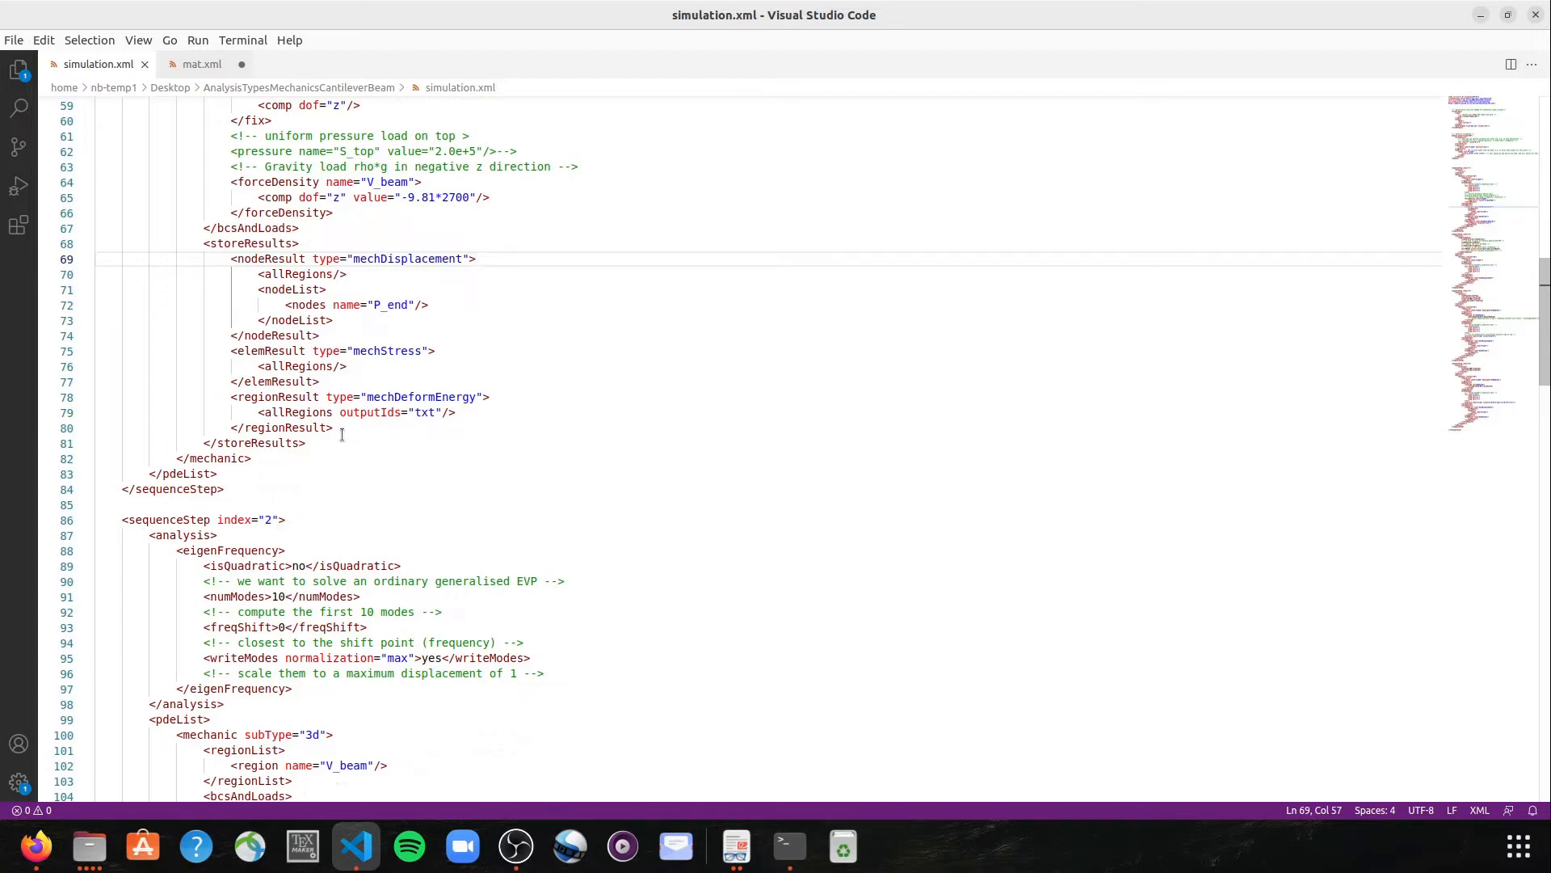
Examine the eigenfrequency analysis settings, boundary conditions and stored results of sequence step 2 in simulation.xml.
scroll(580, 475, "down", 6)
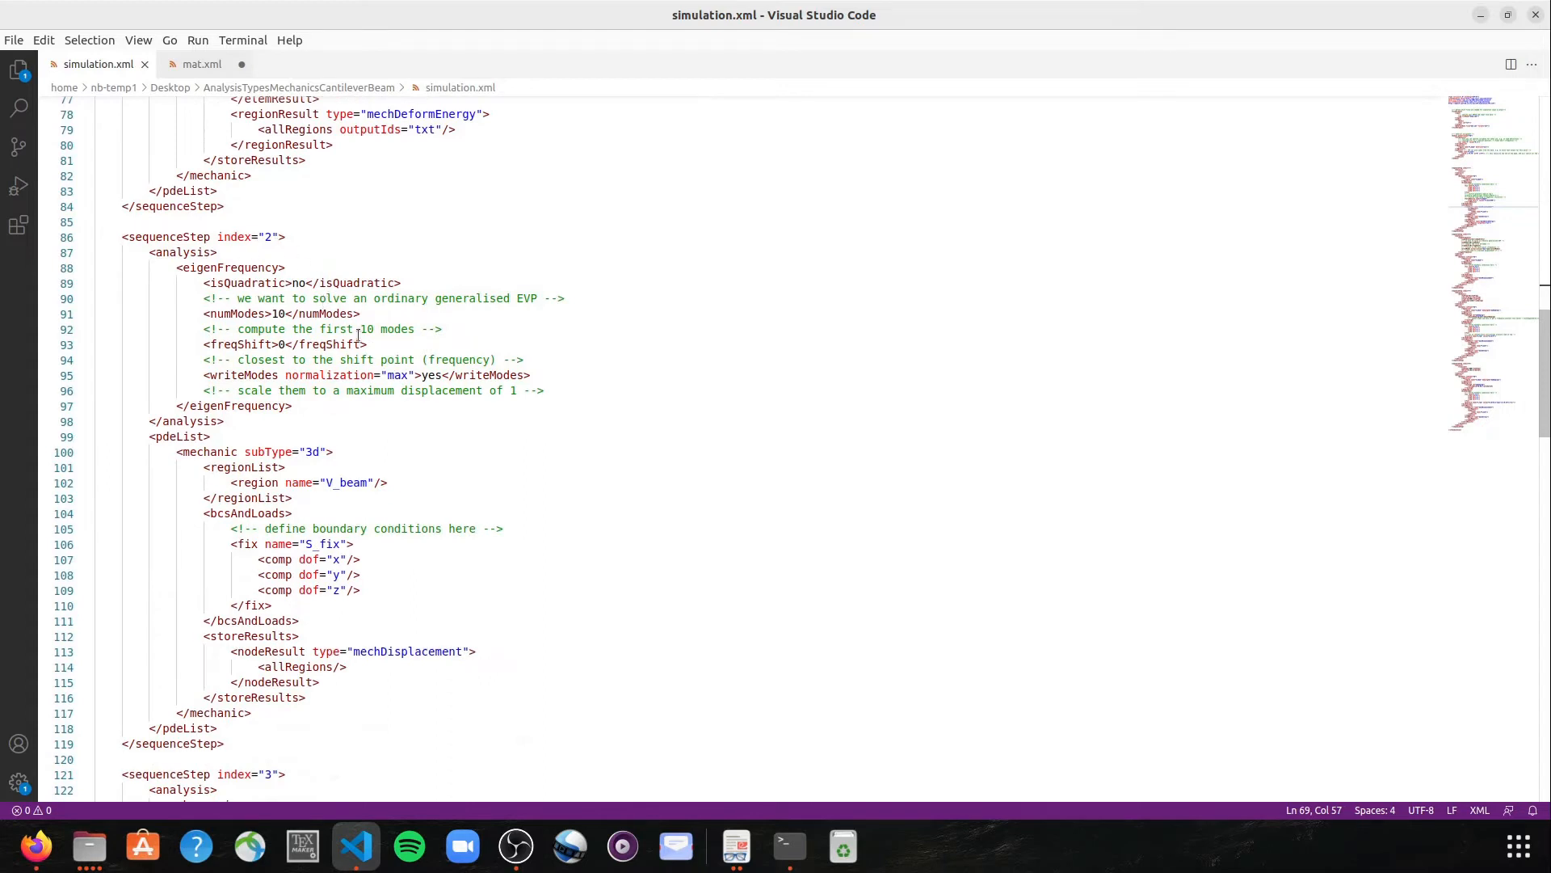
scroll(358, 335, "down", 2)
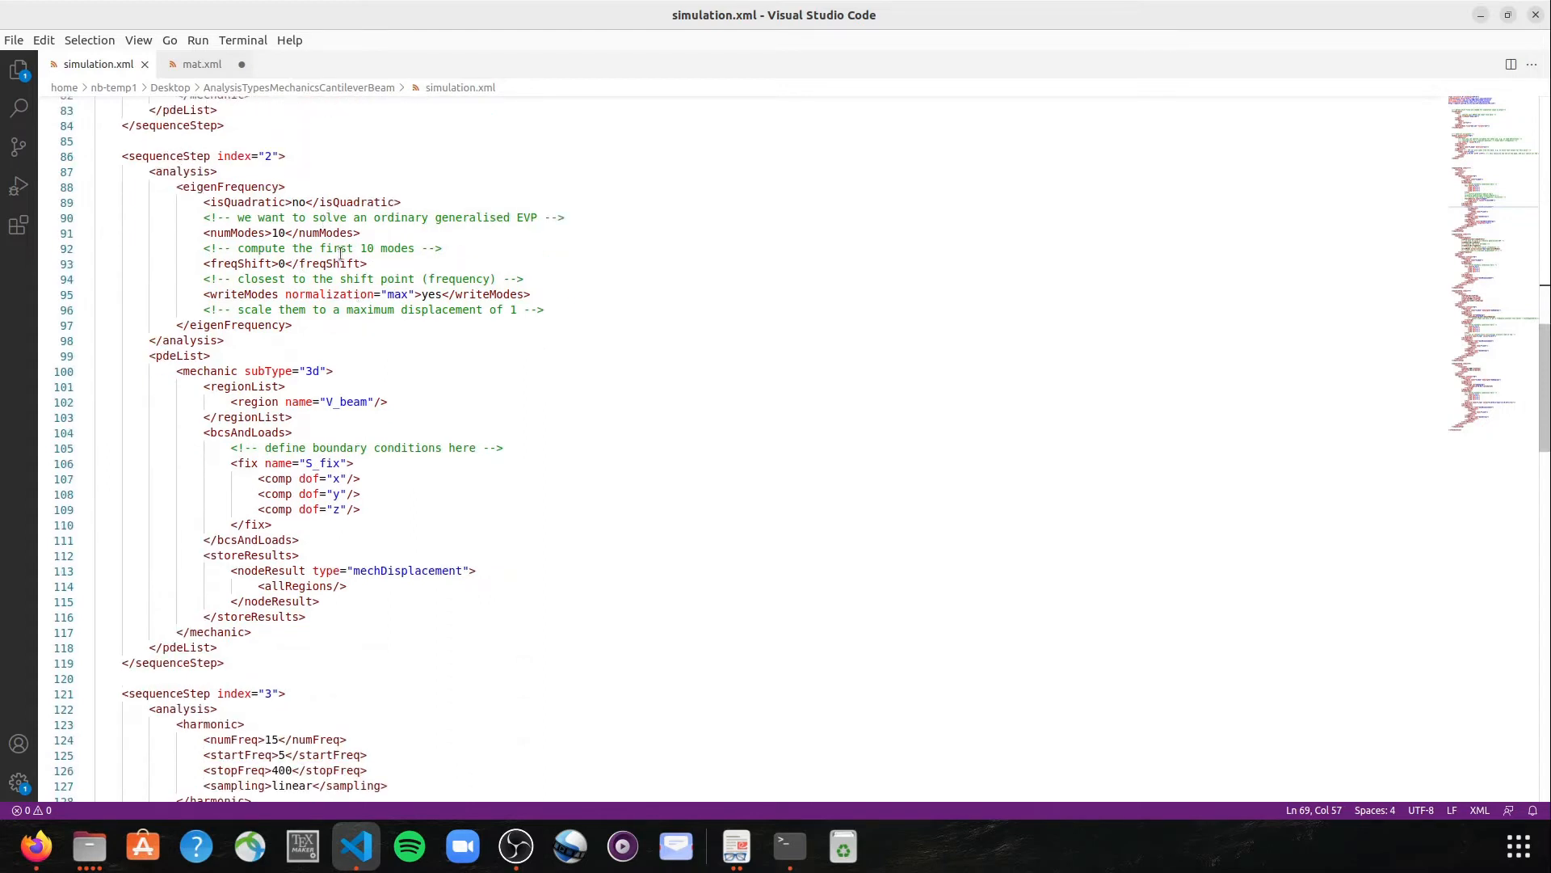
scroll(480, 476, "down", 4)
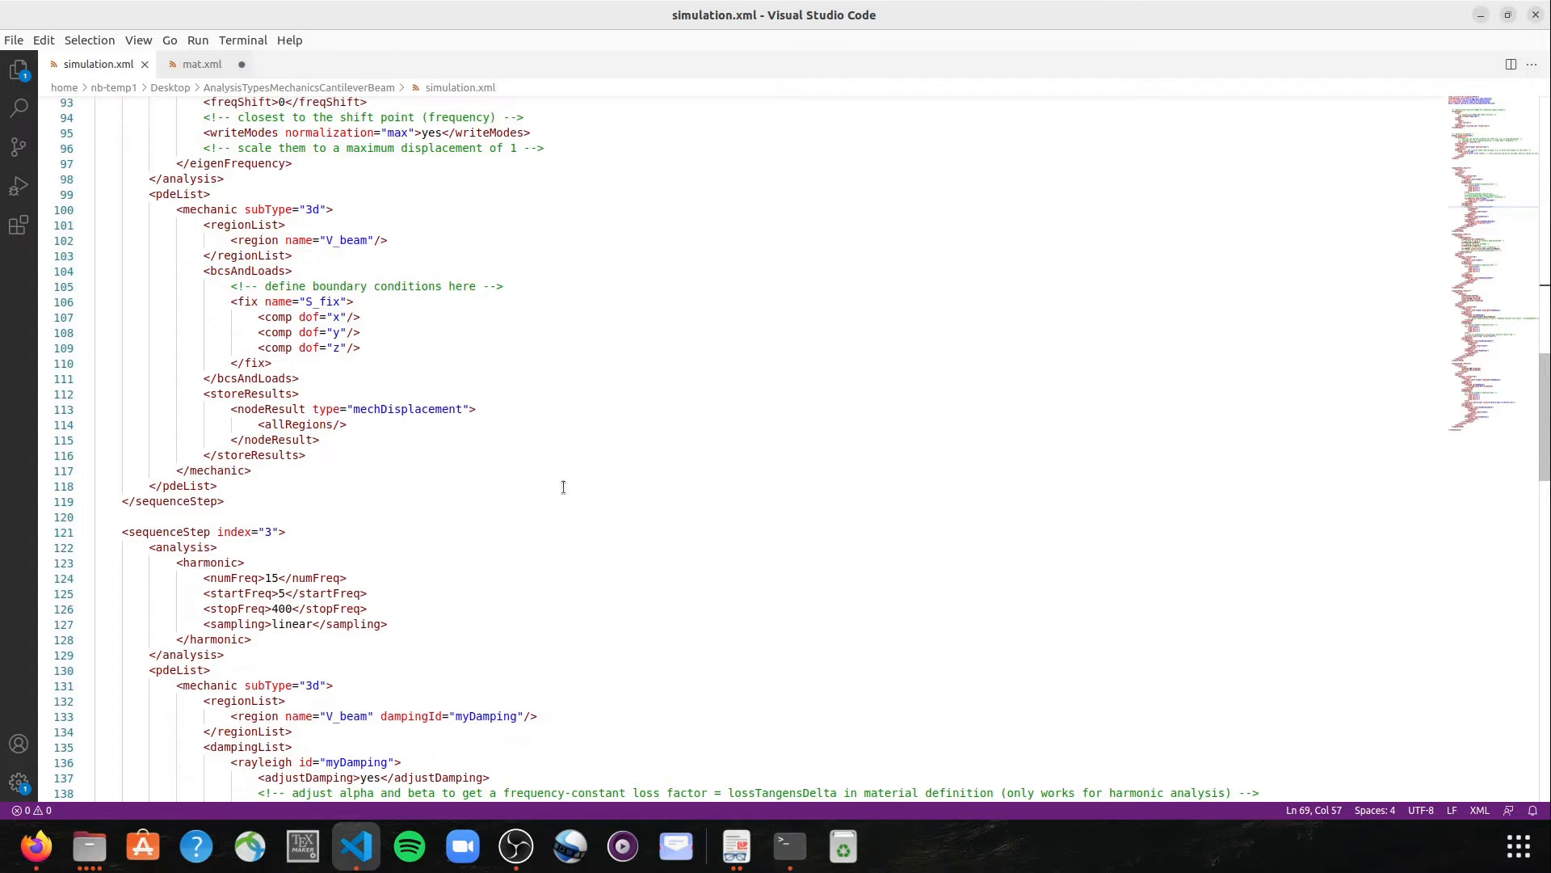
Examine sequence step 3 in simulation.xml, covering the harmonic analysis, Rayleigh damping list, pressure load and stored results.
scroll(563, 487, "down", 7)
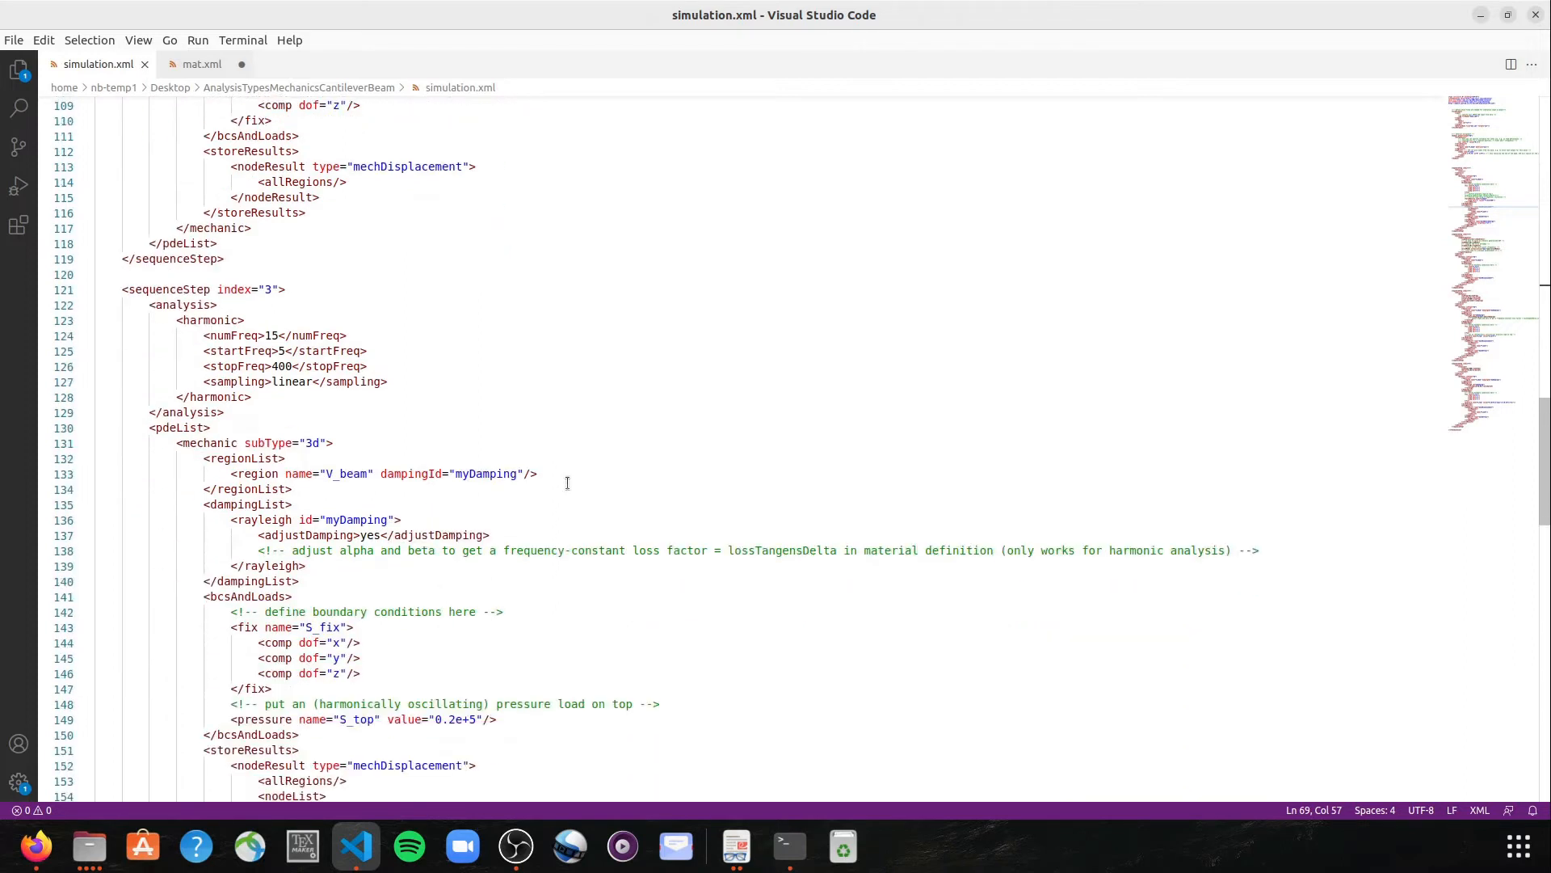
scroll(567, 483, "down", 1)
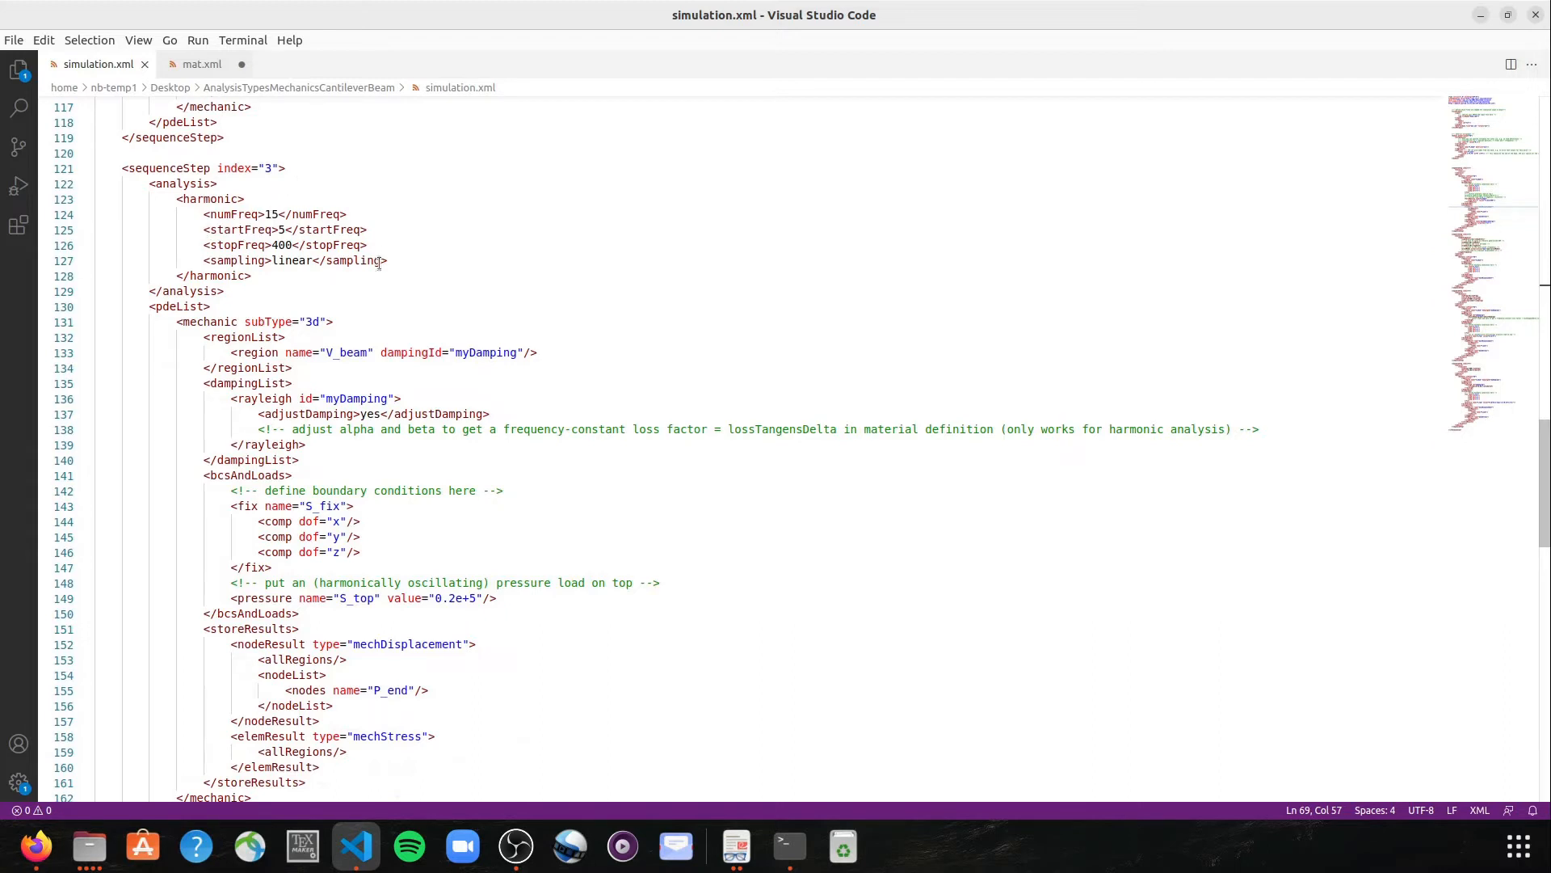
scroll(517, 339, "down", 2)
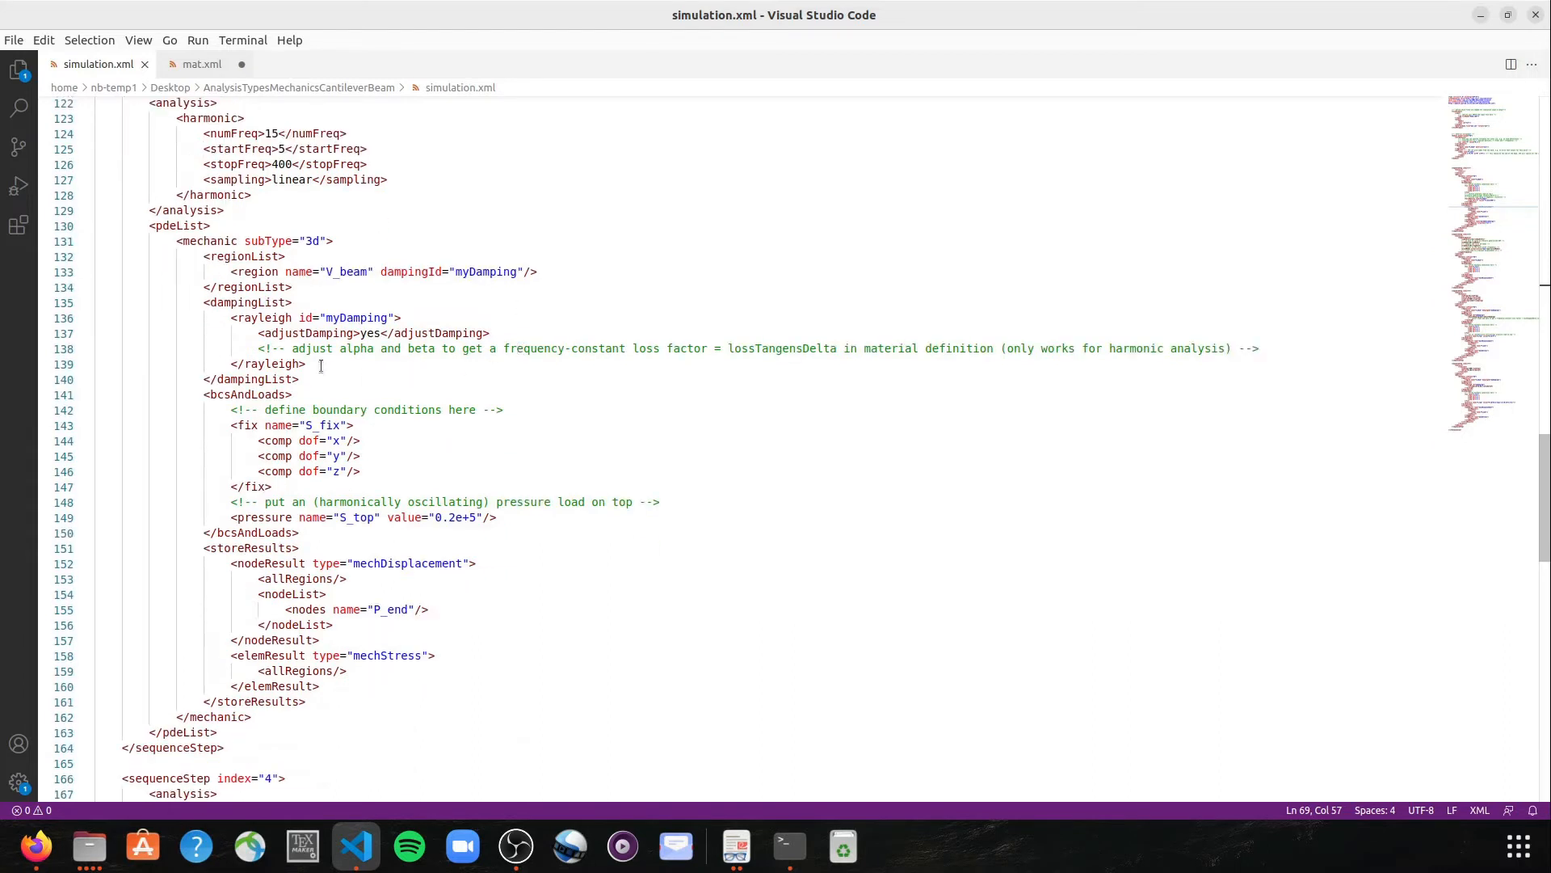
scroll(321, 366, "down", 2)
left_click_drag(301, 299, 84, 220)
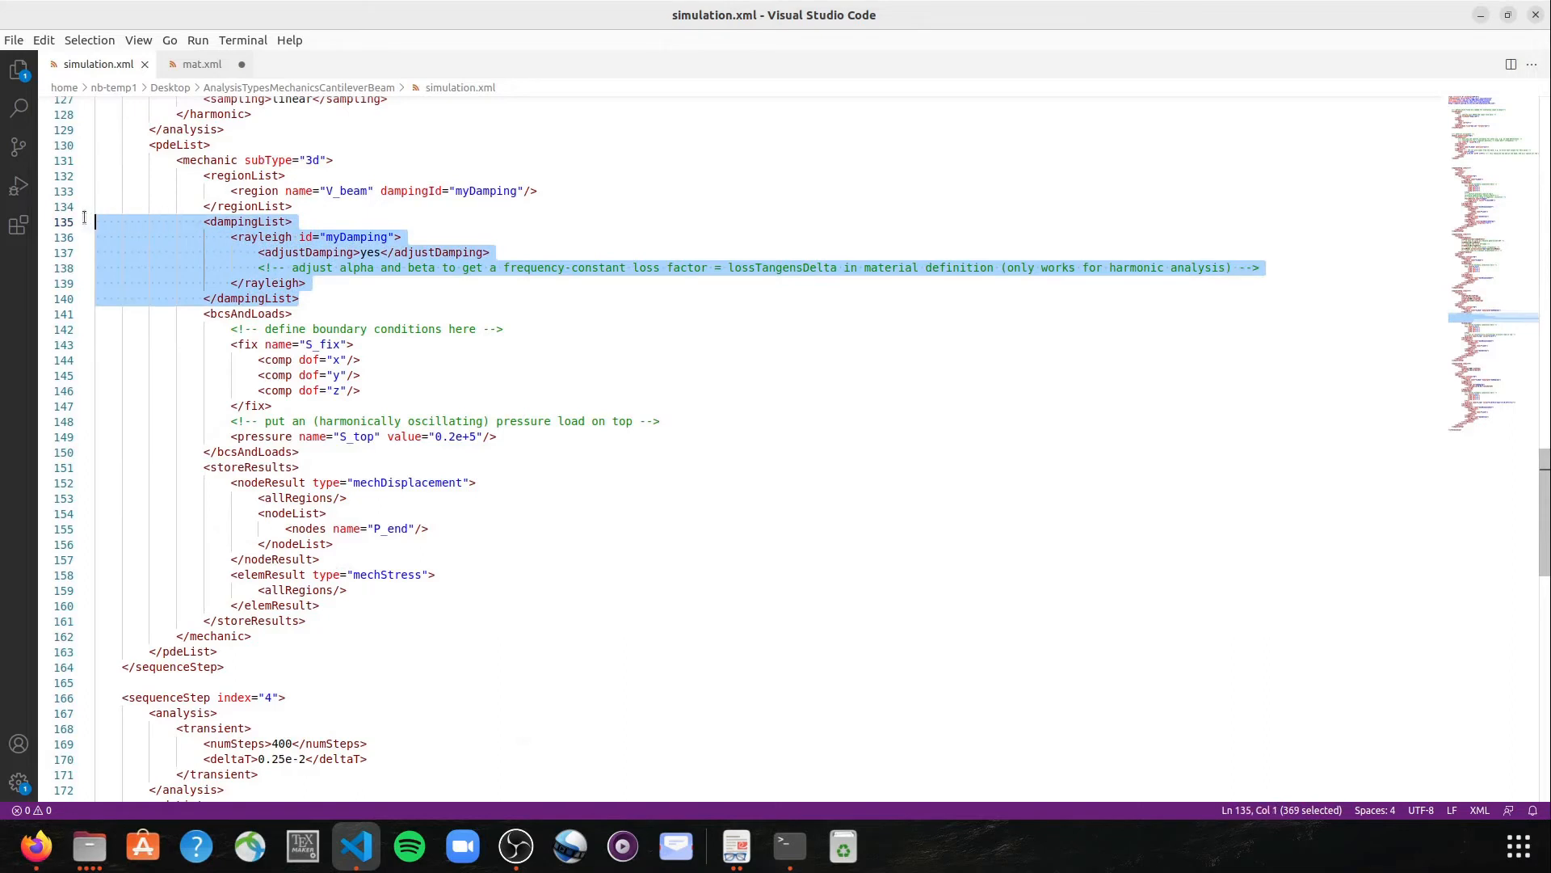
left_click(415, 302)
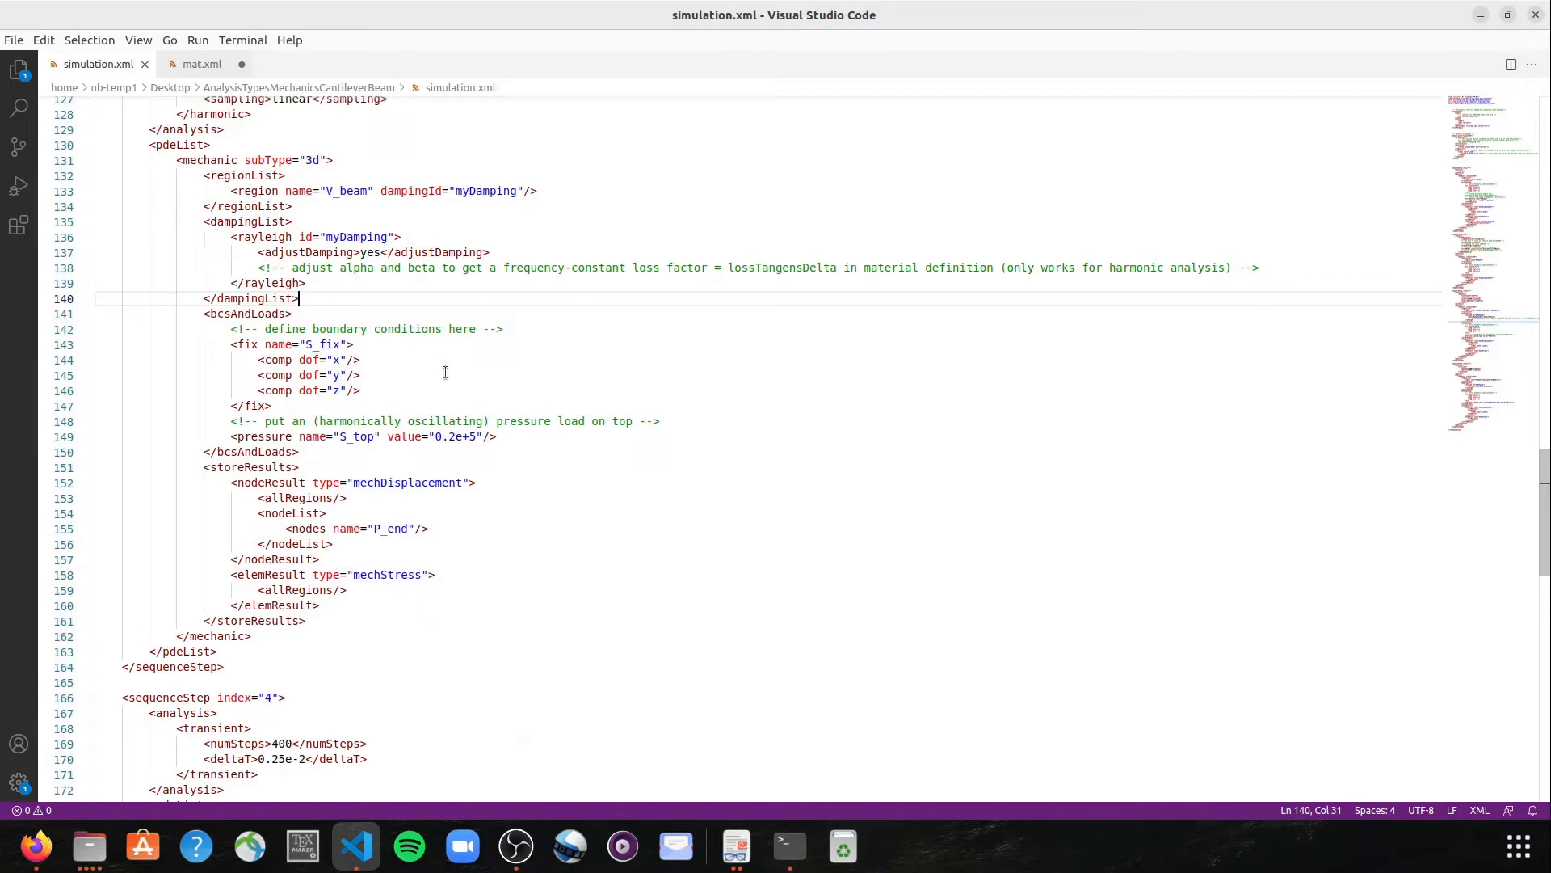
scroll(467, 398, "down", 7)
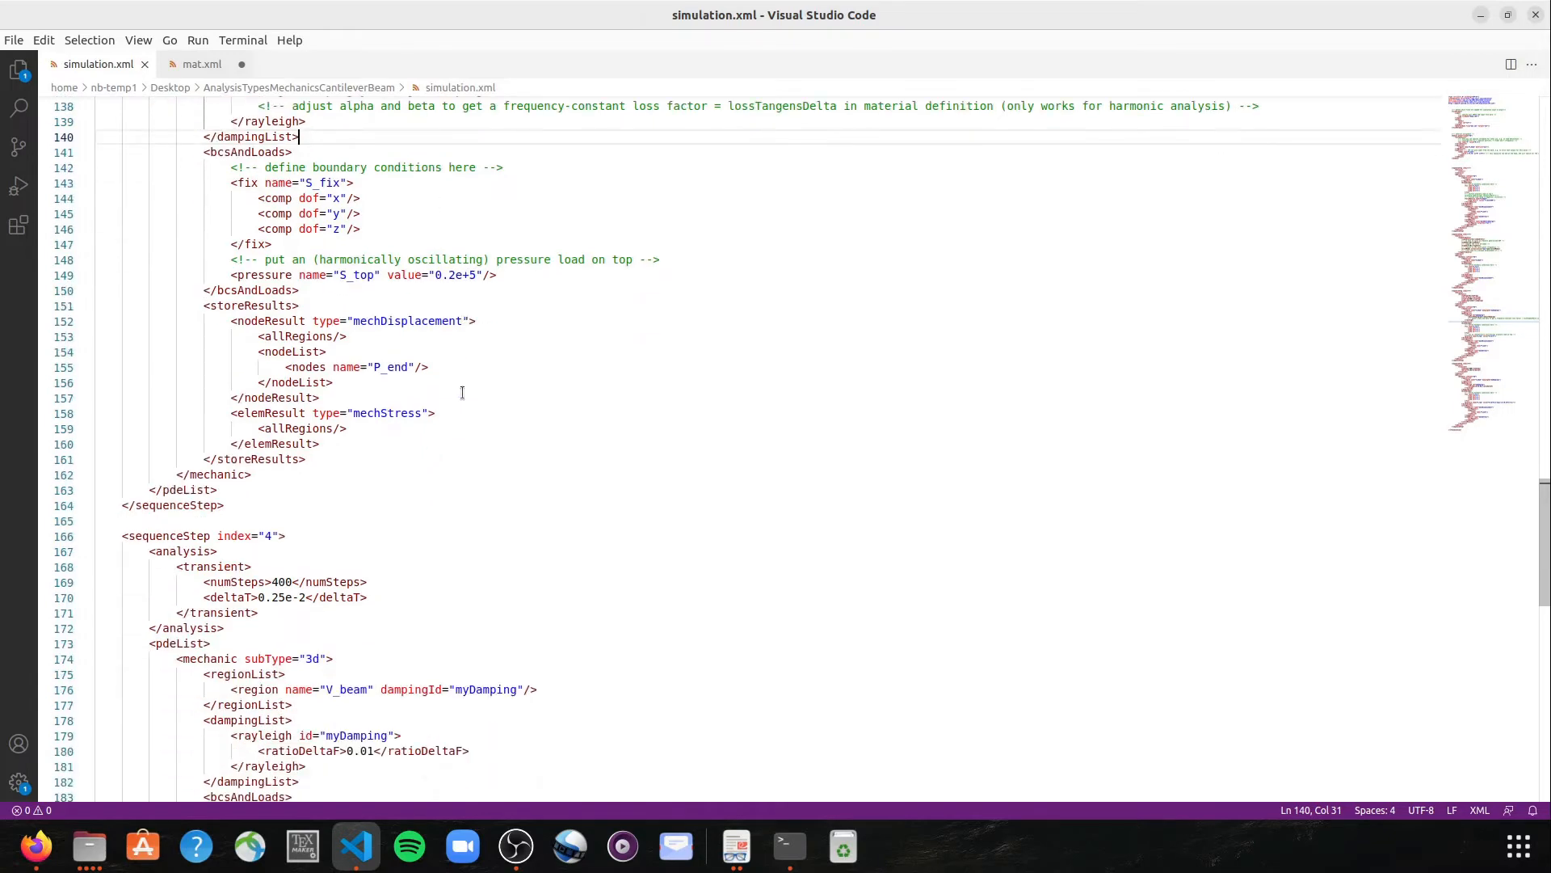
Examine the transient analysis of sequence step 4 in simulation.xml and trace variable T in its S_top pressure load to the variable list.
scroll(458, 390, "down", 4)
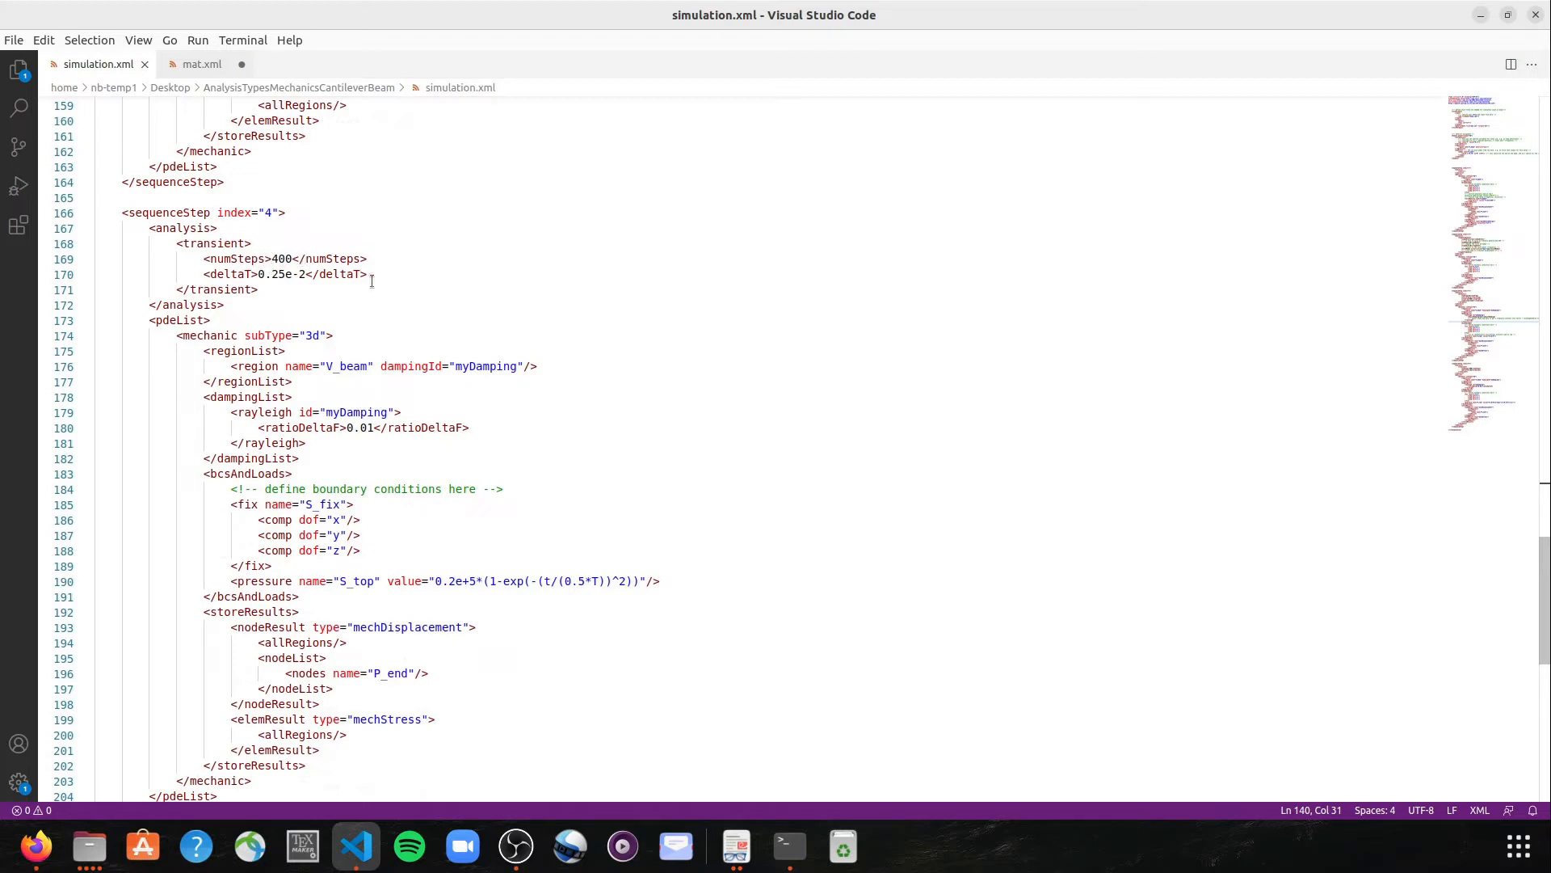
scroll(578, 351, "down", 4)
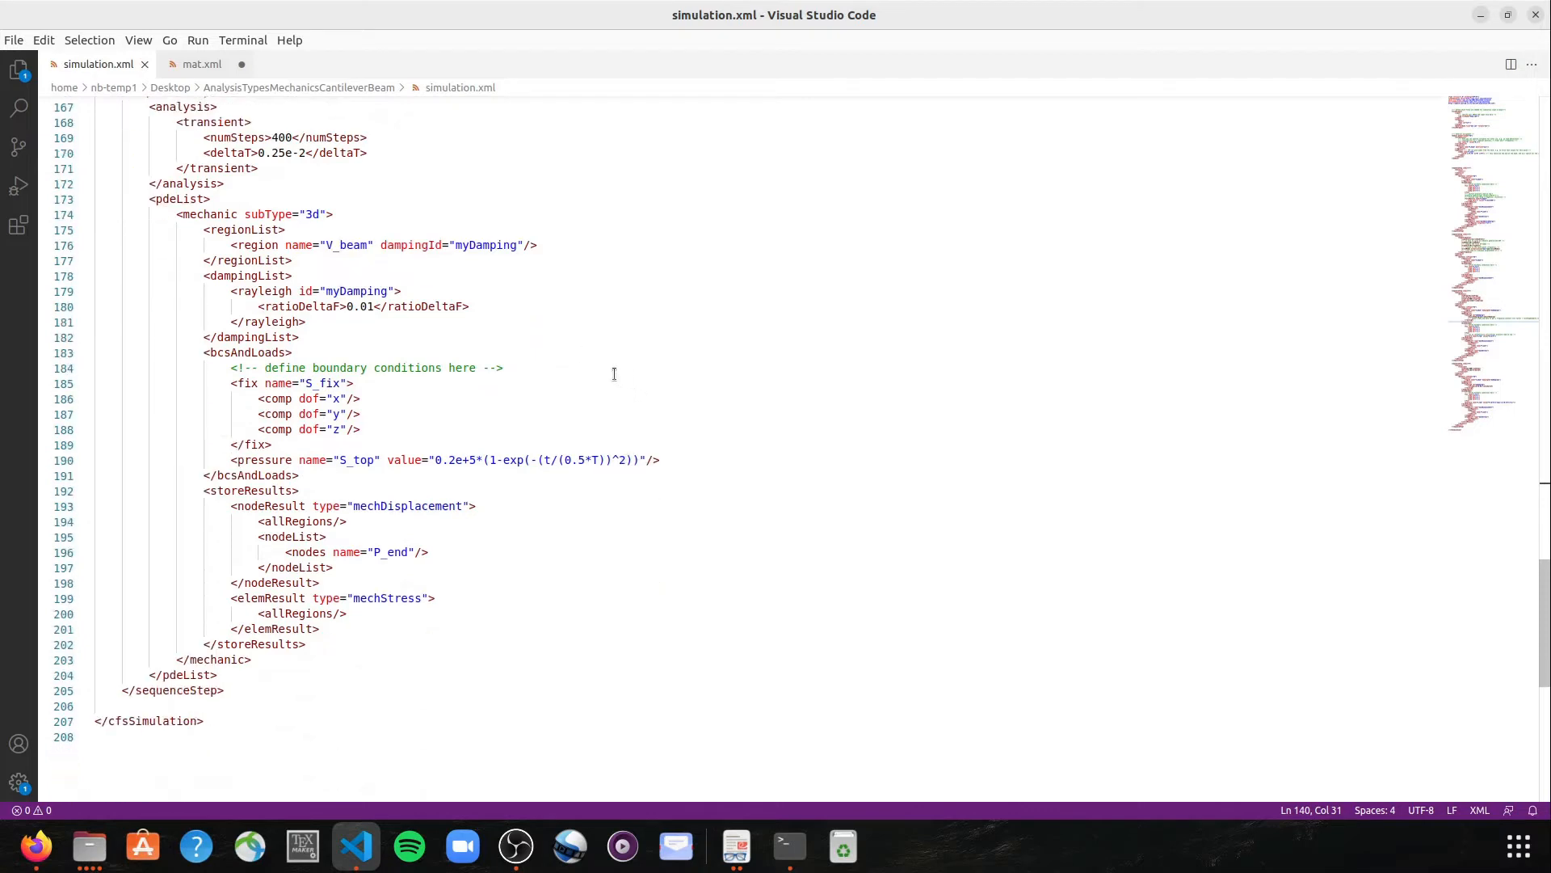
scroll(547, 368, "down", 2)
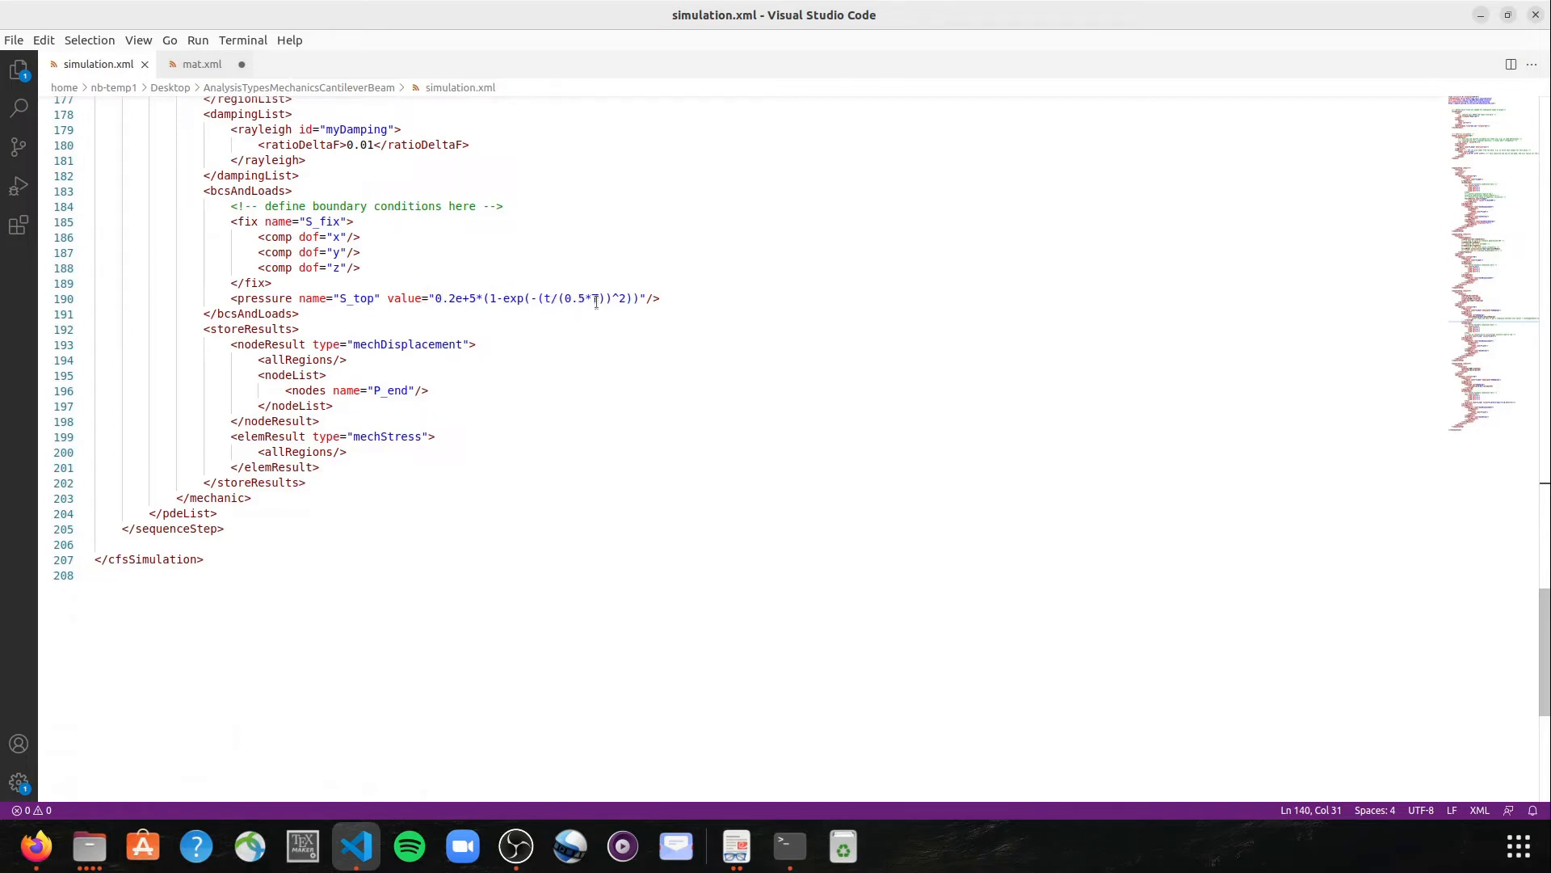
left_click_drag(599, 299, 587, 299)
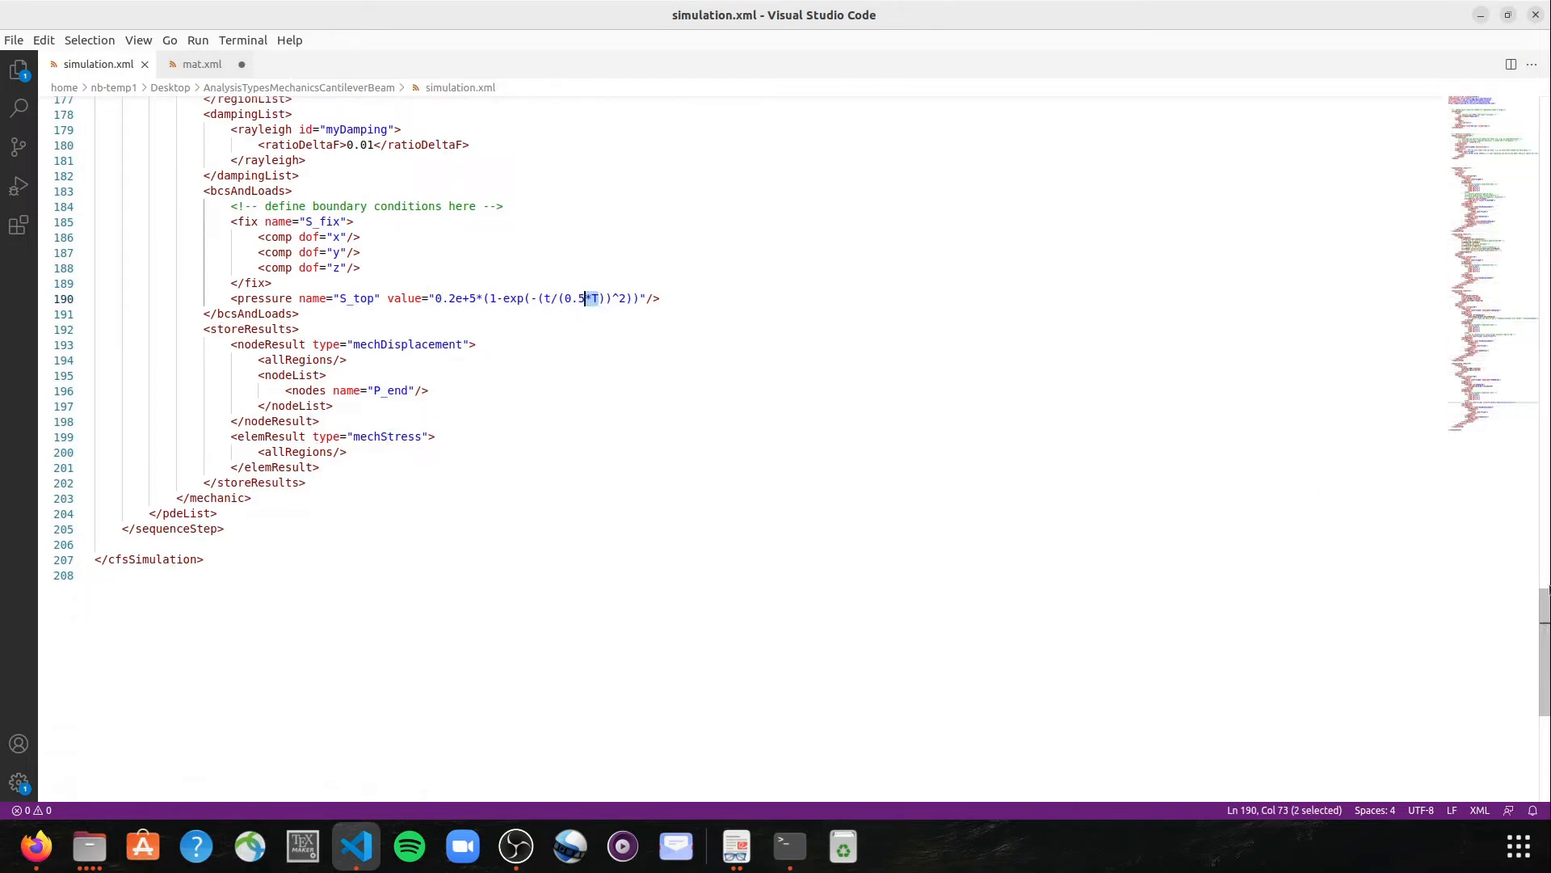
left_click_drag(1545, 590, 1545, 125)
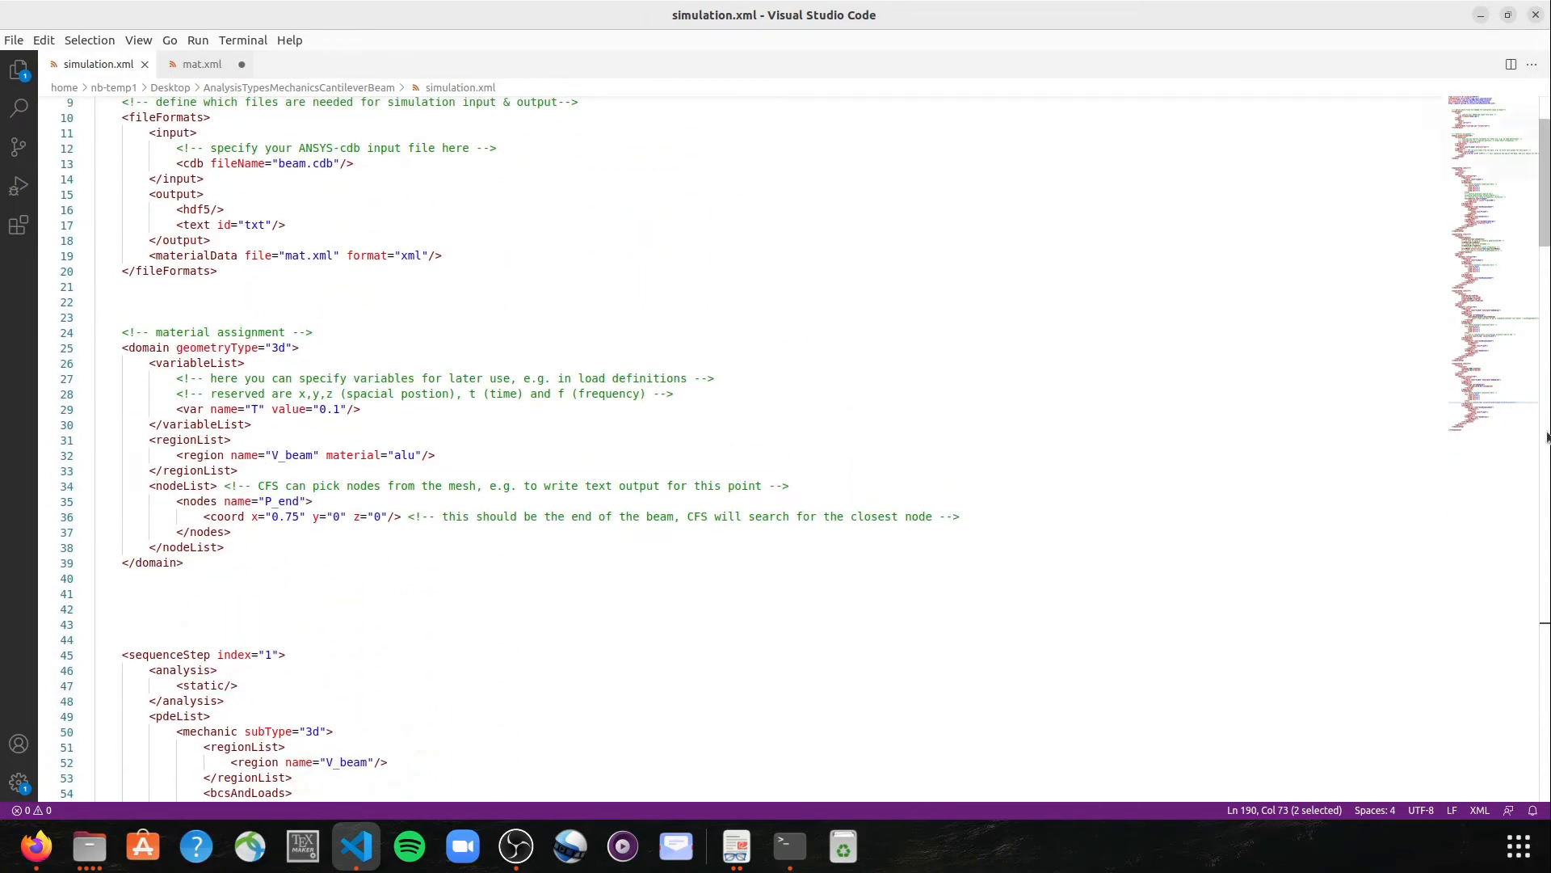
left_click_drag(1546, 438, 1533, 629)
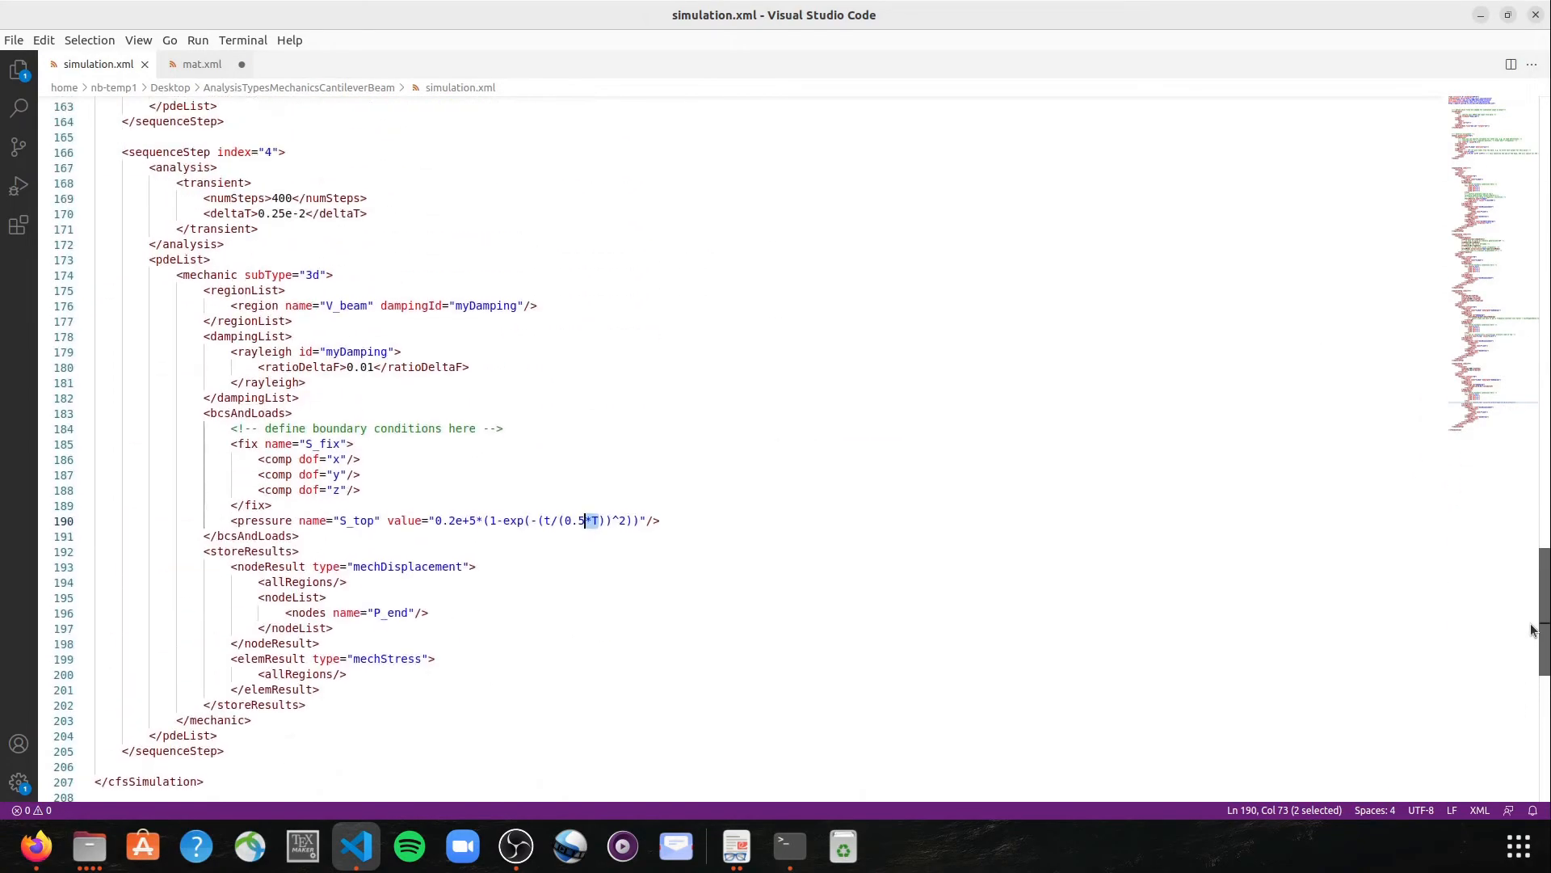
left_click(552, 521)
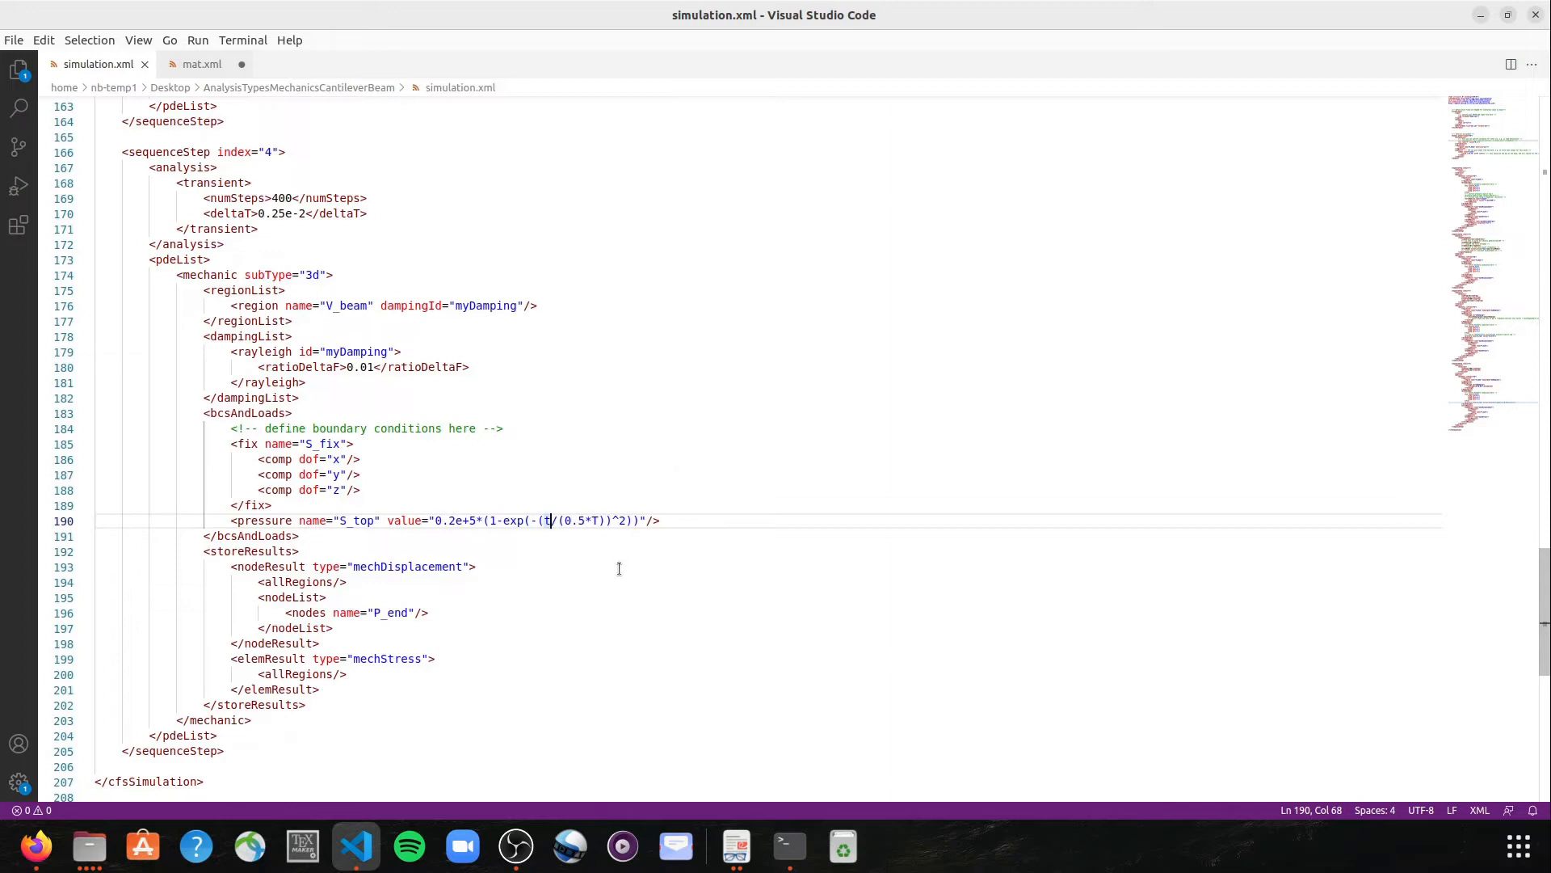
scroll(556, 525, "down", 3)
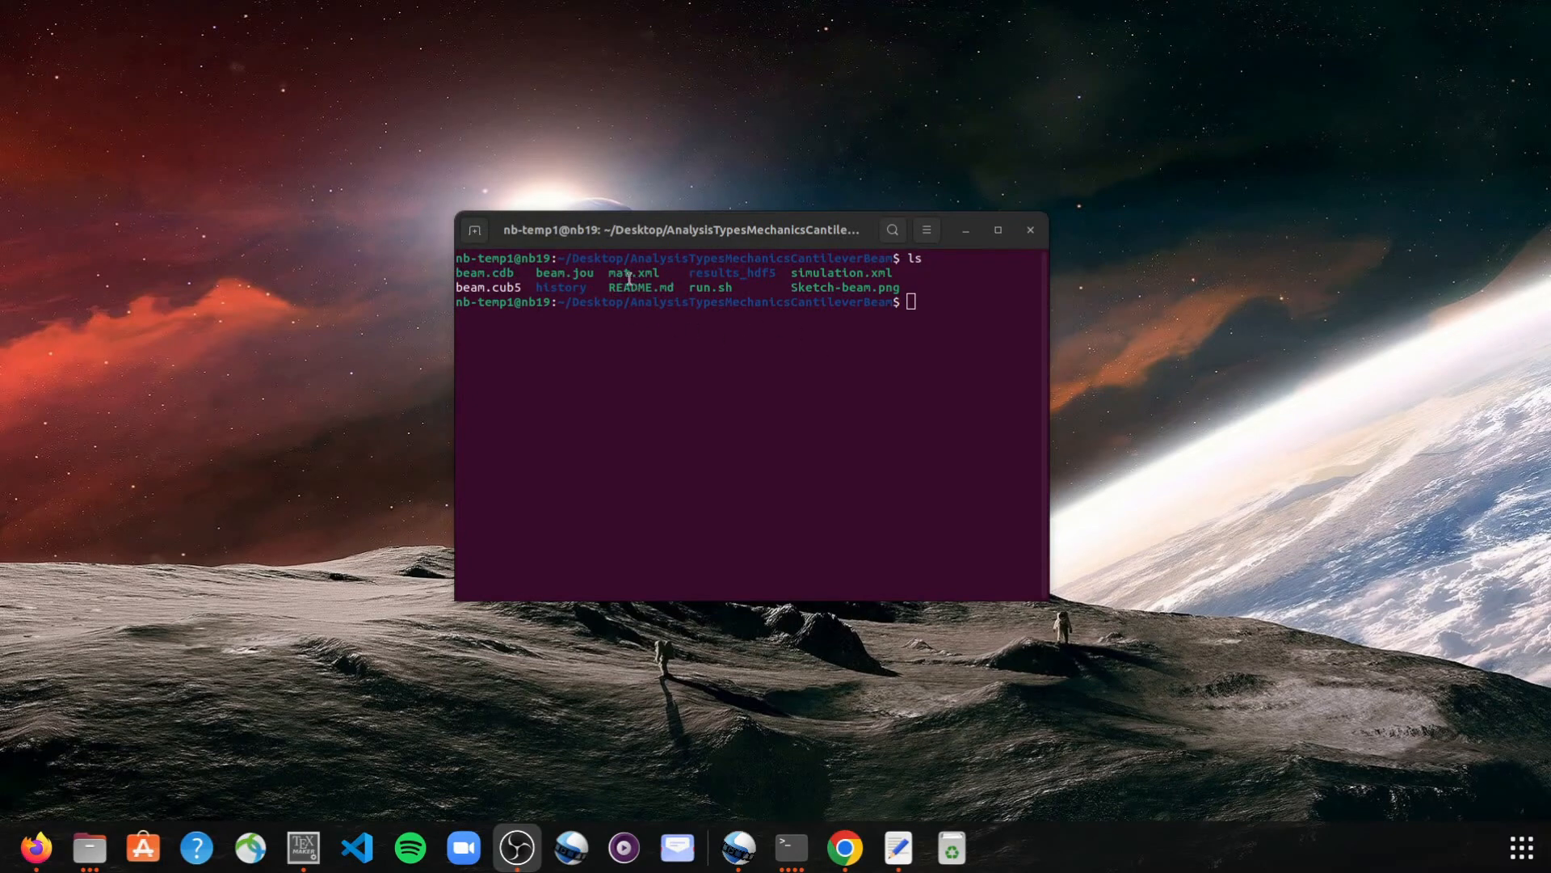
Display the cfs command-line help in the terminal and review the option for the XML parameter file.
left_click(914, 305)
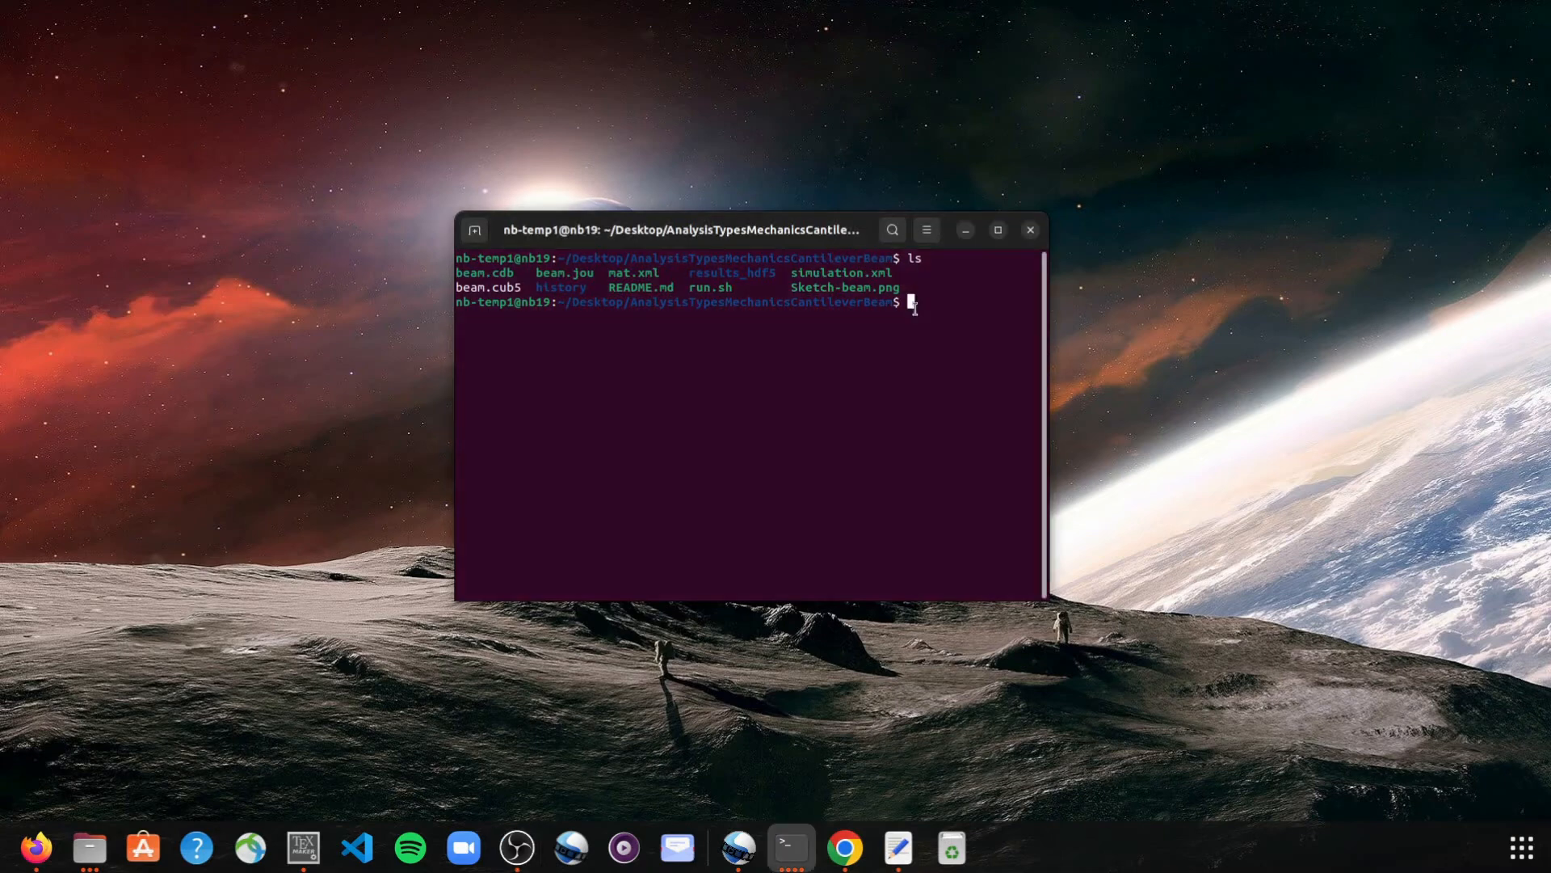
type("cfs -h")
key("Return")
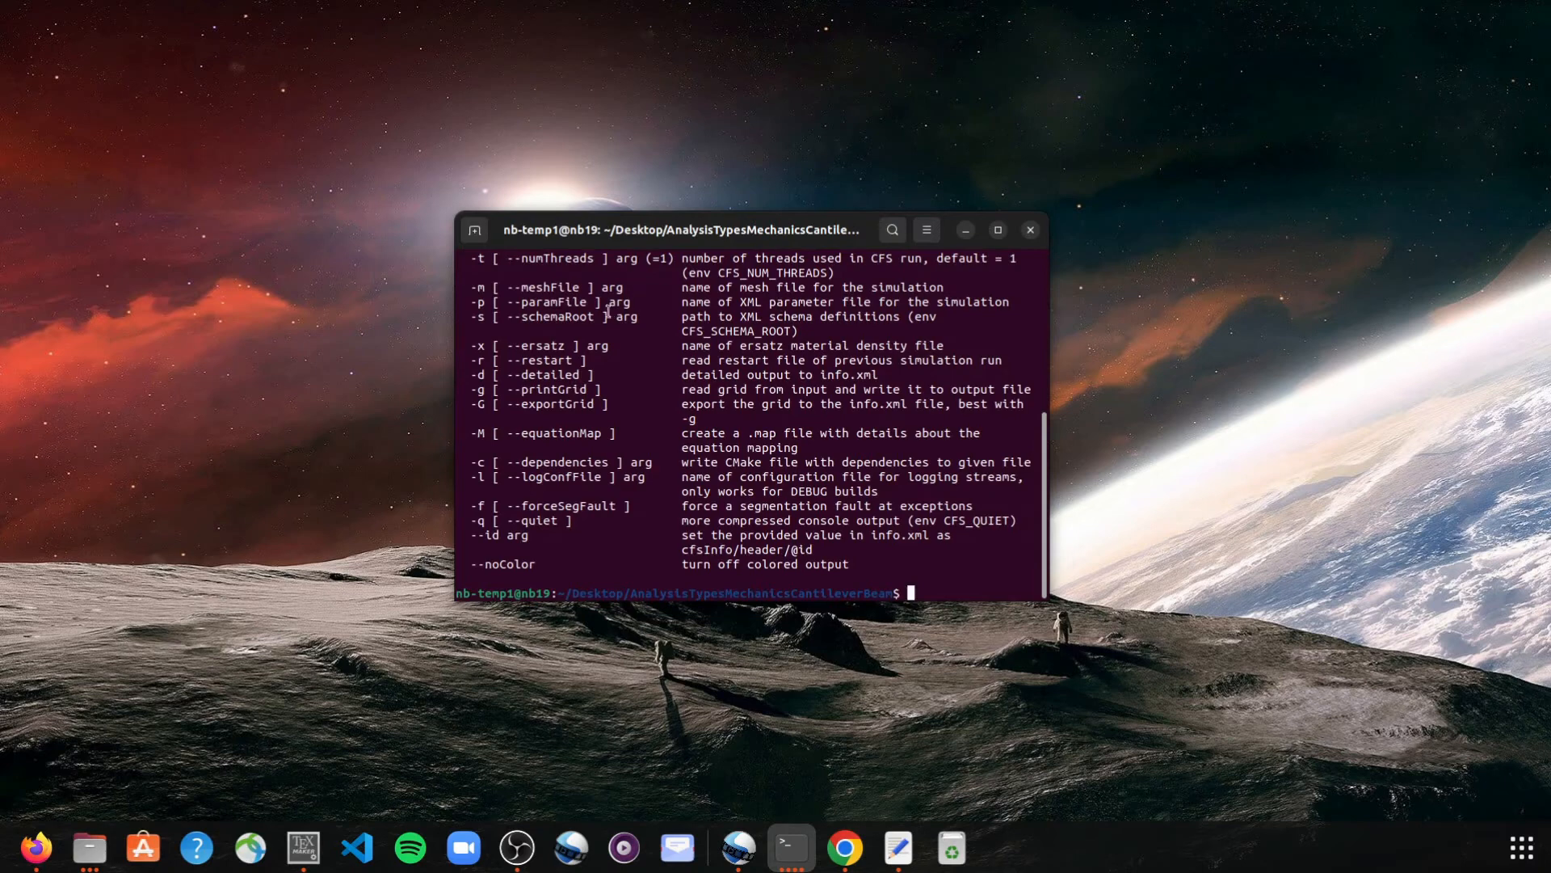
triple_click(565, 302)
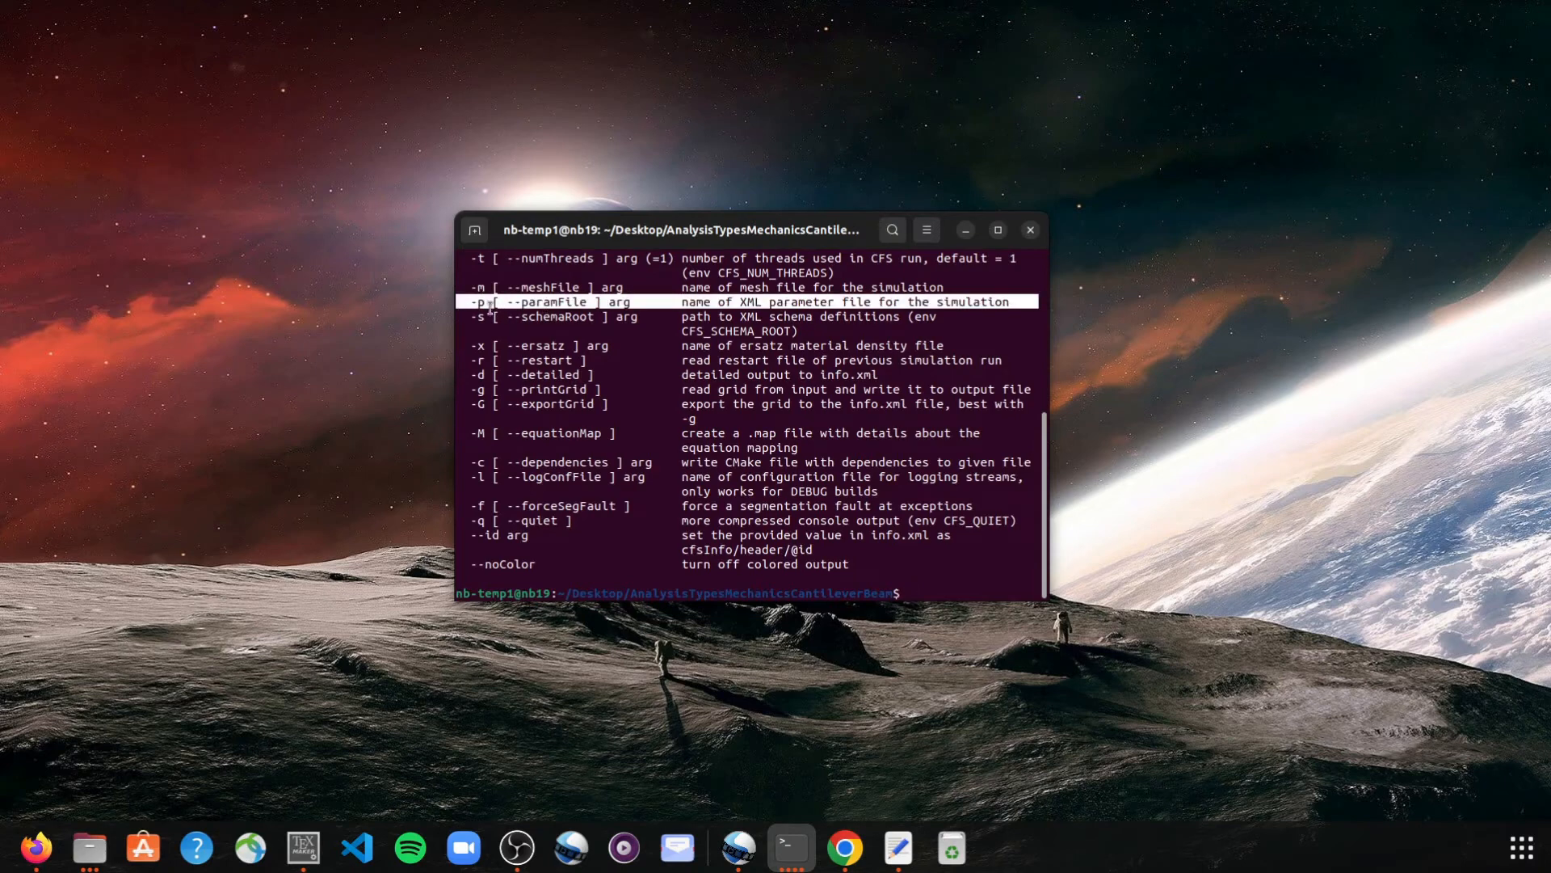
left_click(529, 297)
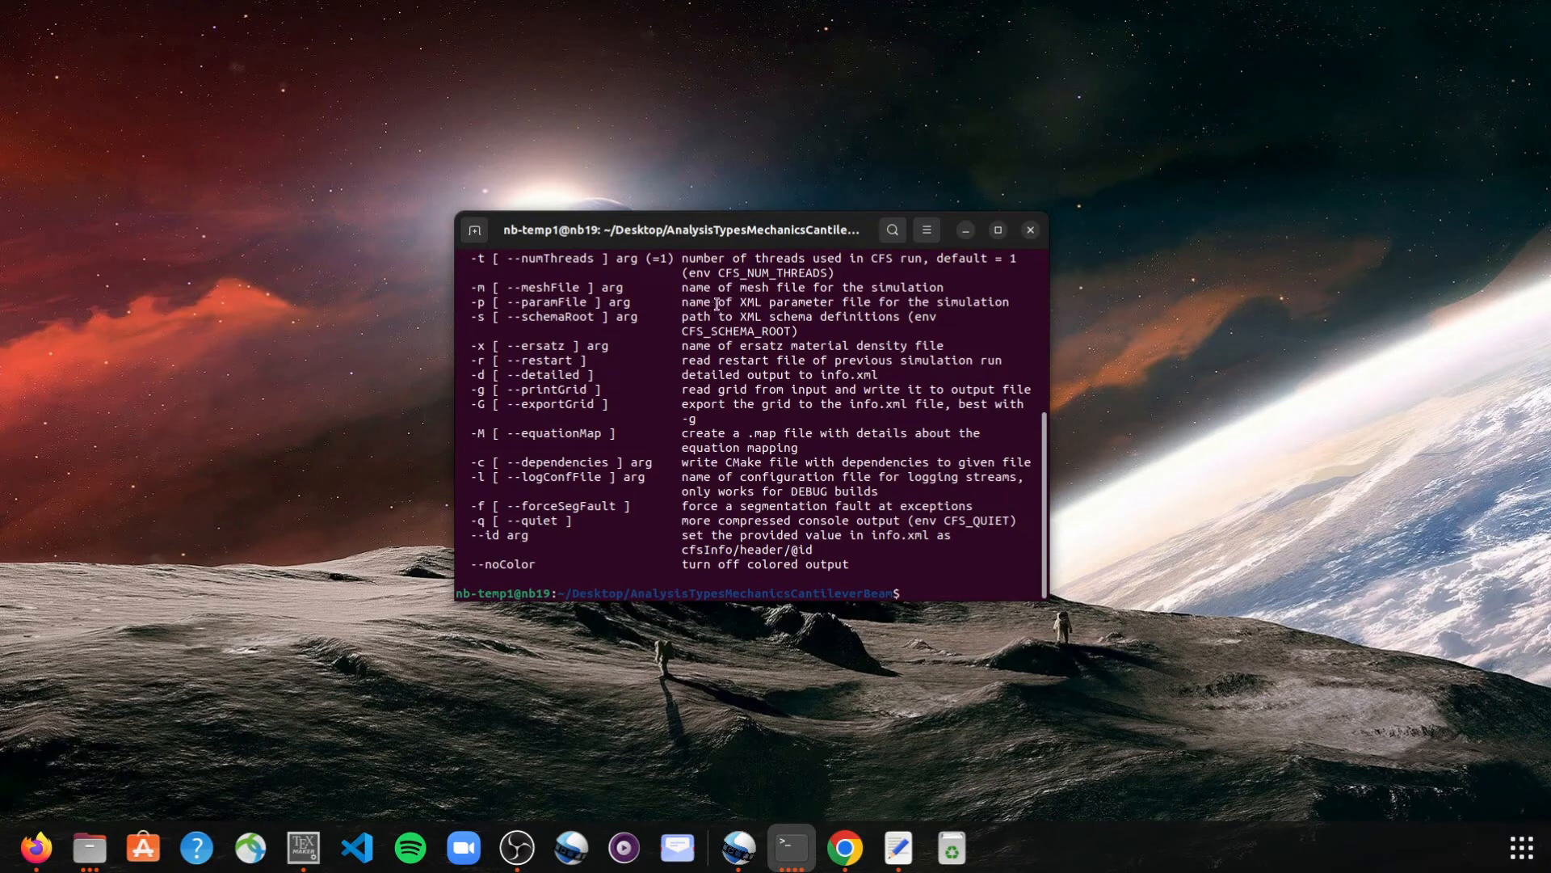
left_click_drag(718, 303, 990, 301)
Run the cfs simulation with simulation.xml as the parameter file and beam as the simulation name.
left_click(918, 597)
type("cfs -p simu")
key("Tab")
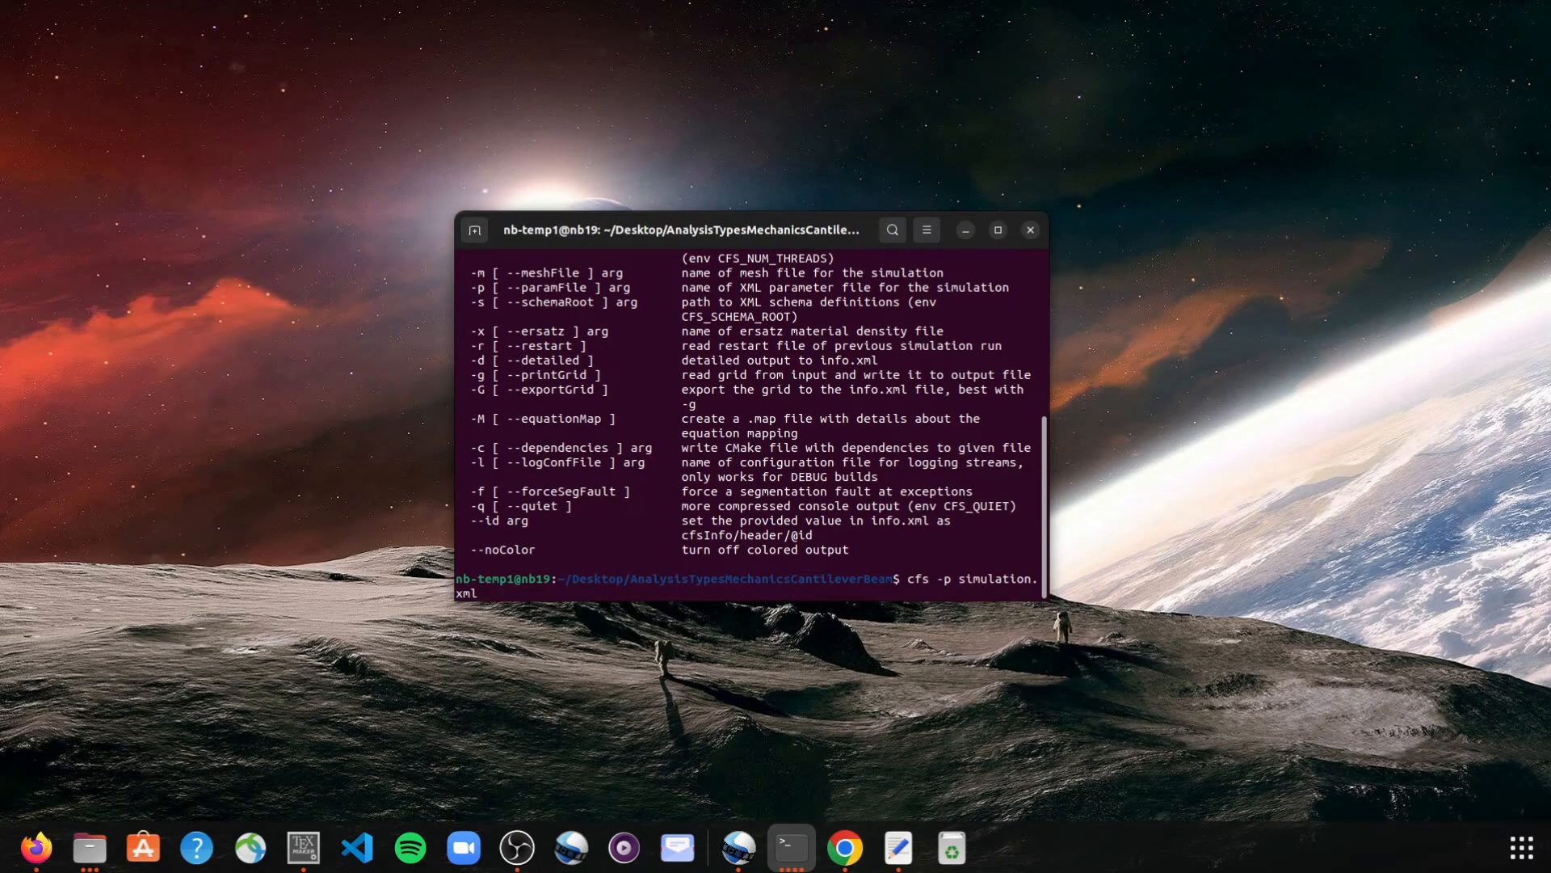
type("beam")
key("Return")
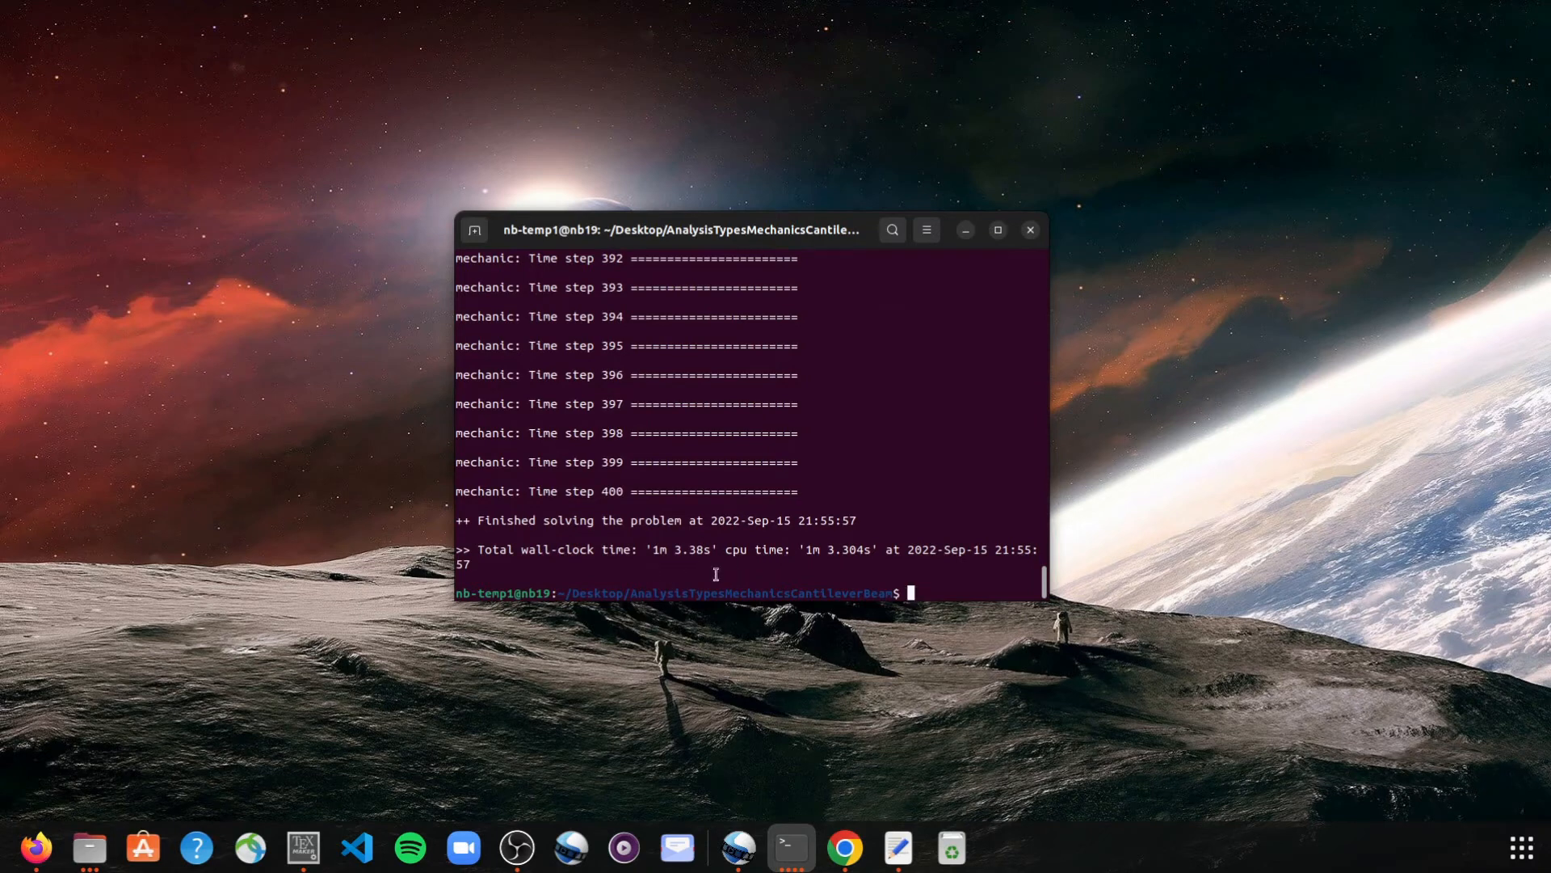
List the project folder's files, change into the history directory and list its contents.
type("ls")
key("Return")
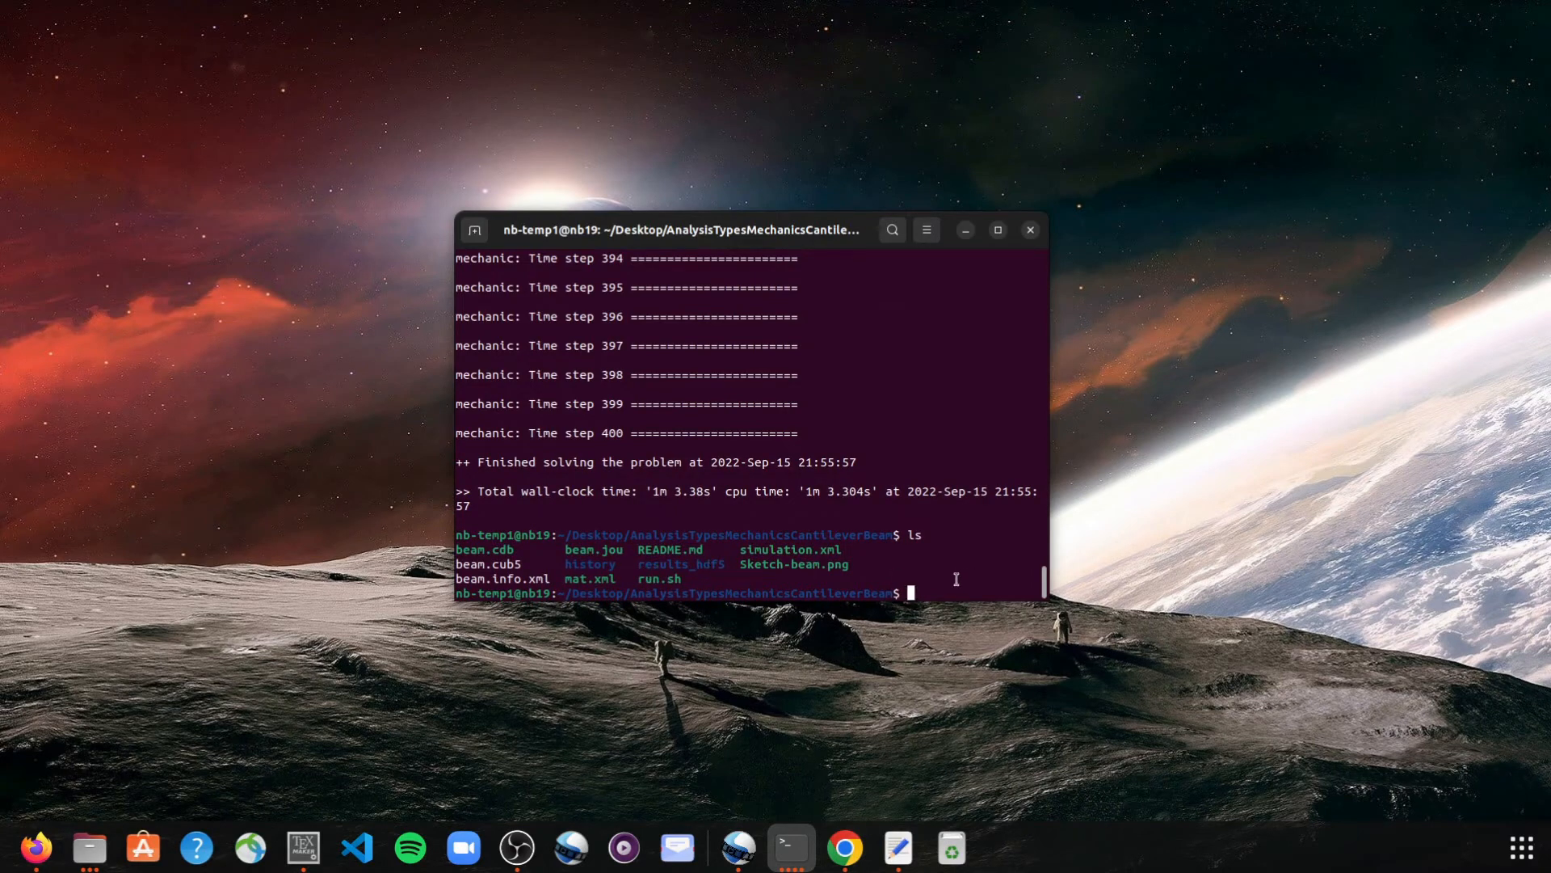
type("cd his")
key("Tab")
key("Return")
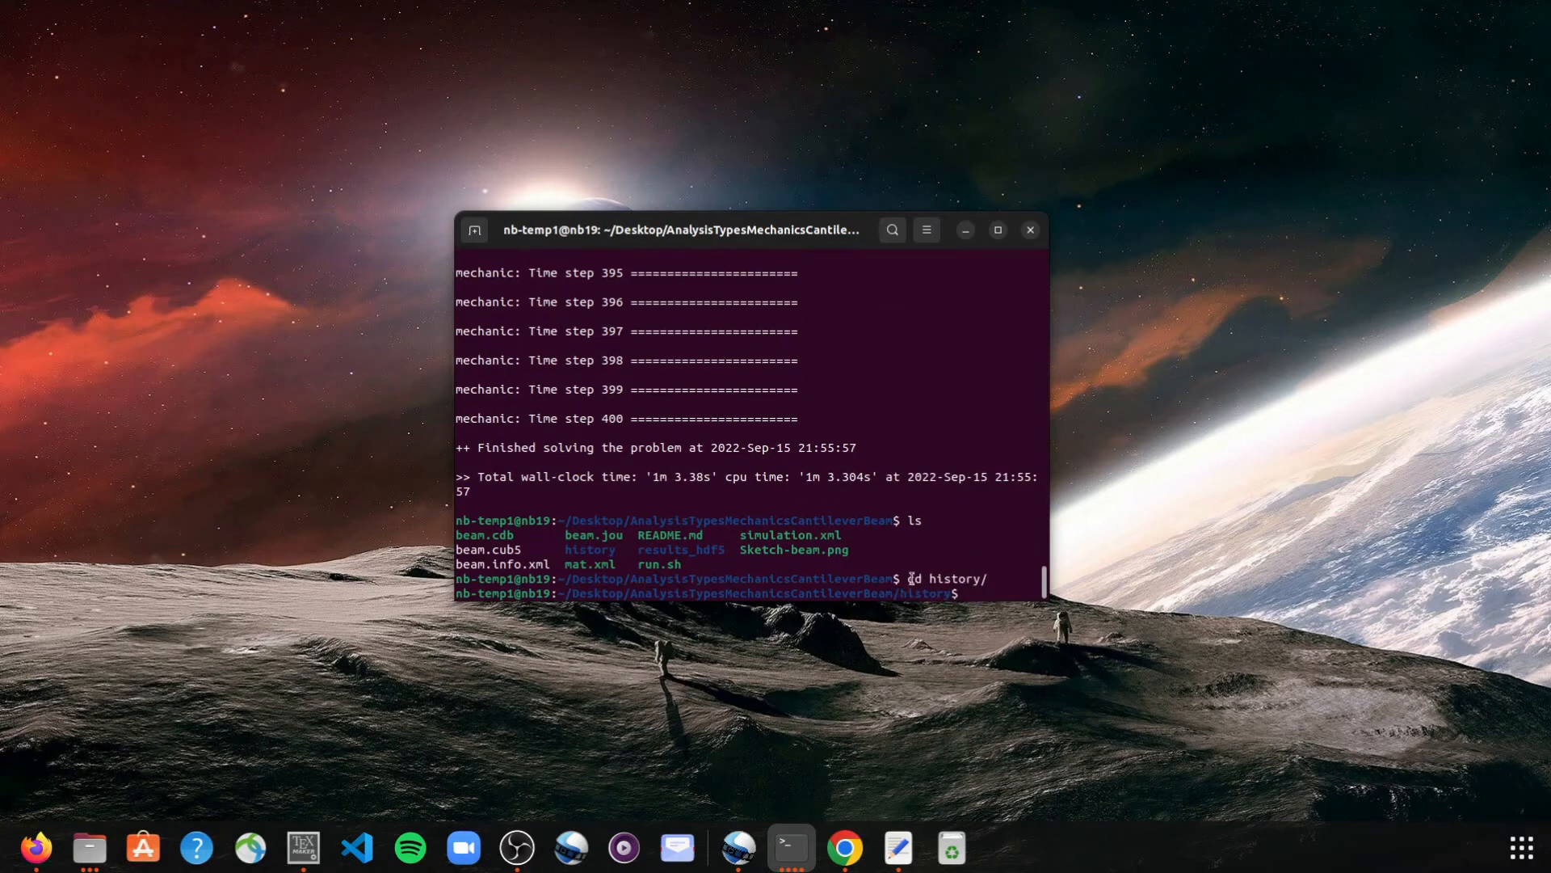
type("ls")
key("Return")
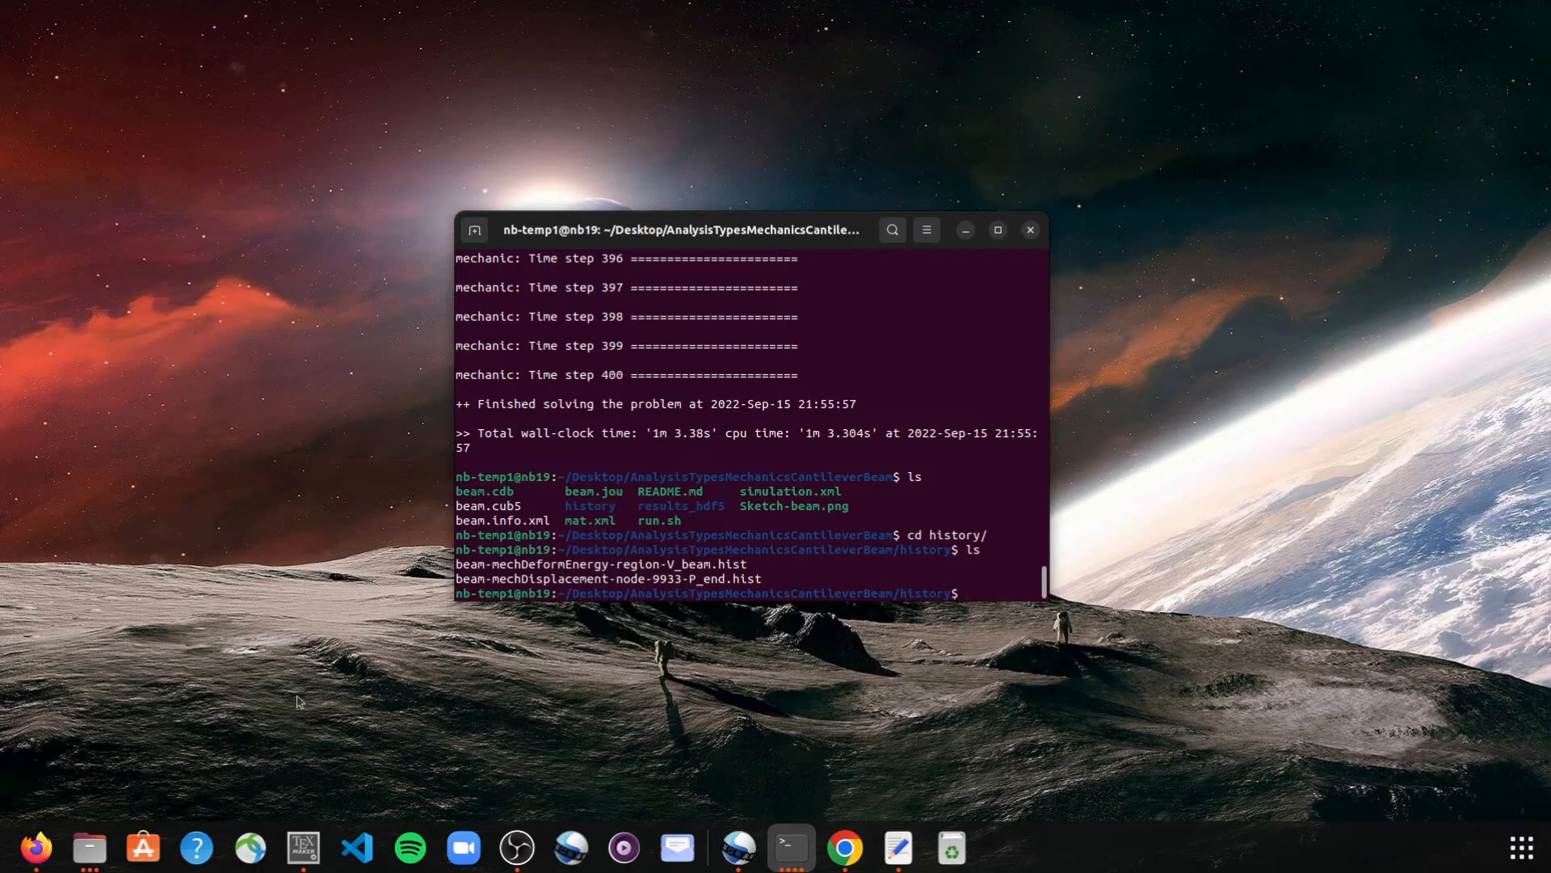
Open beam-mechDeformEnergy-region-V_beam.hist from the history folder using the file manager.
left_click(89, 846)
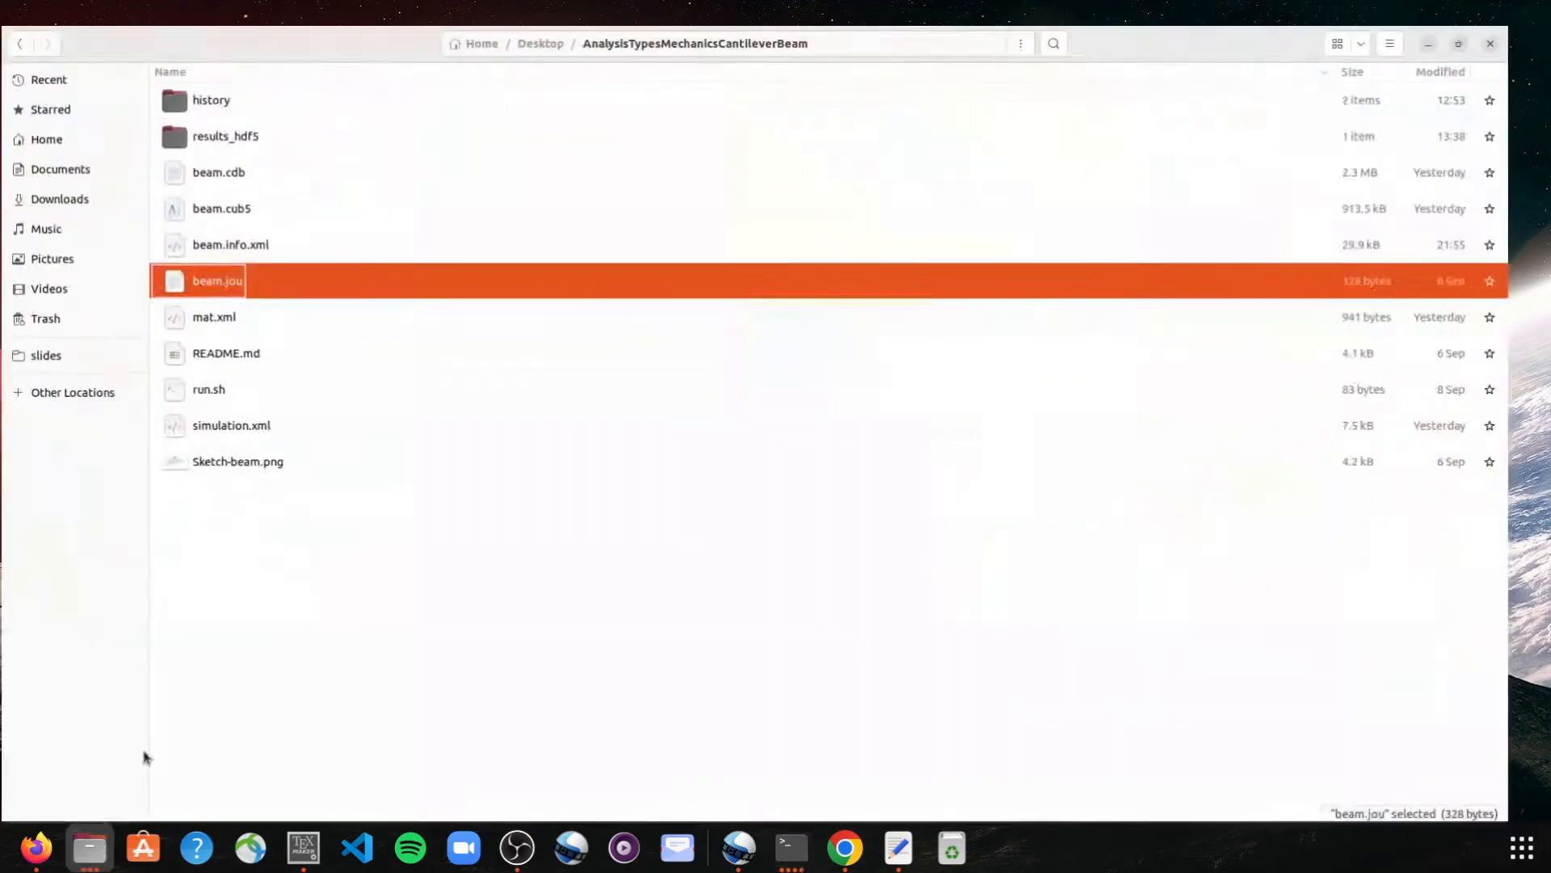
double_click(269, 76)
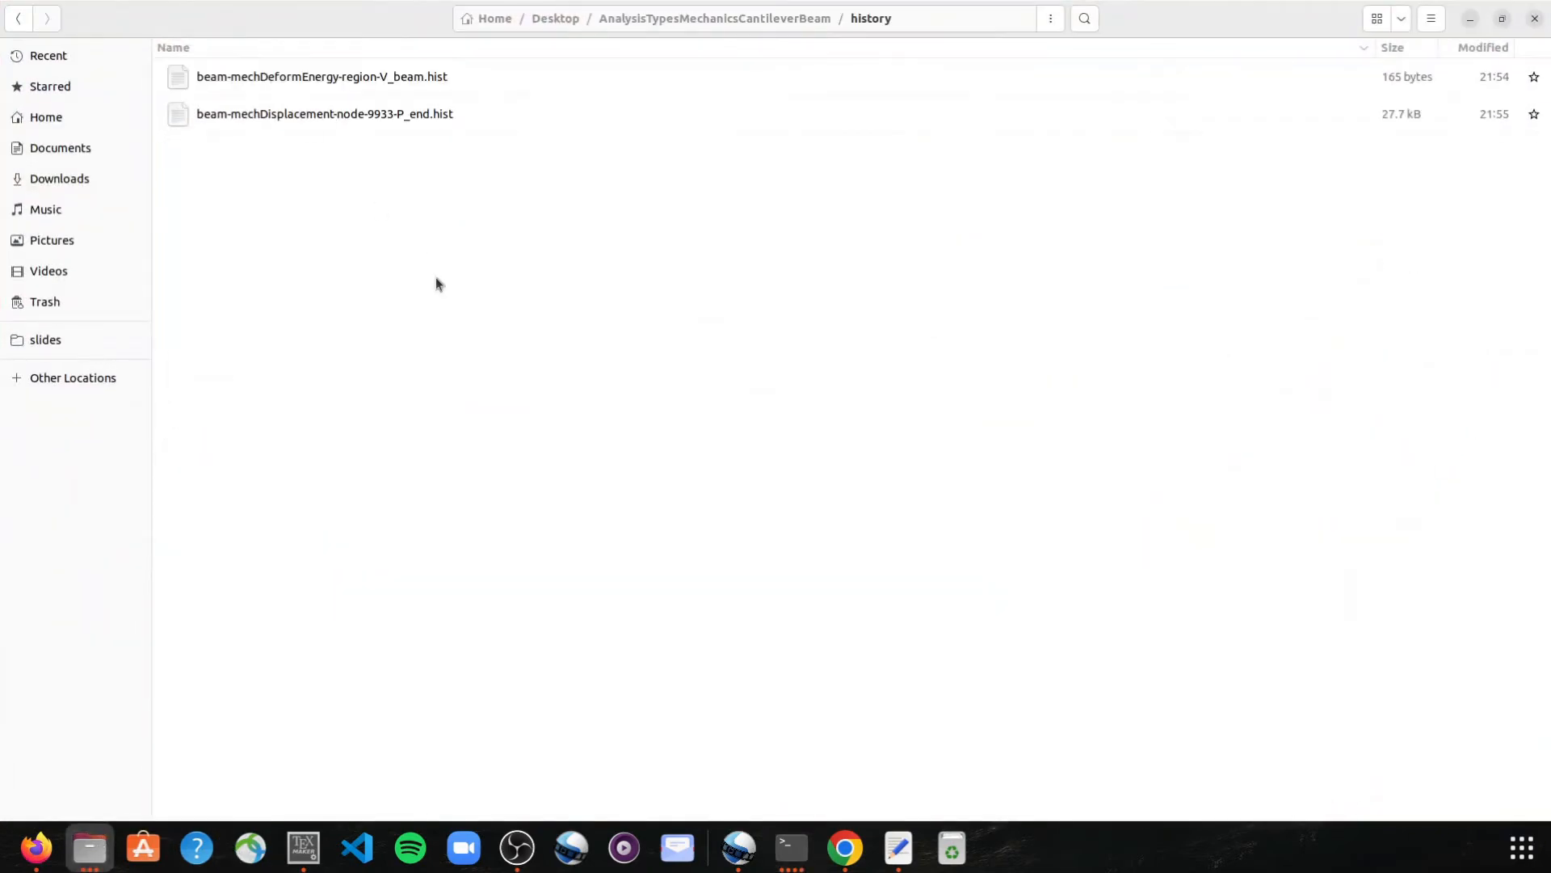
double_click(433, 76)
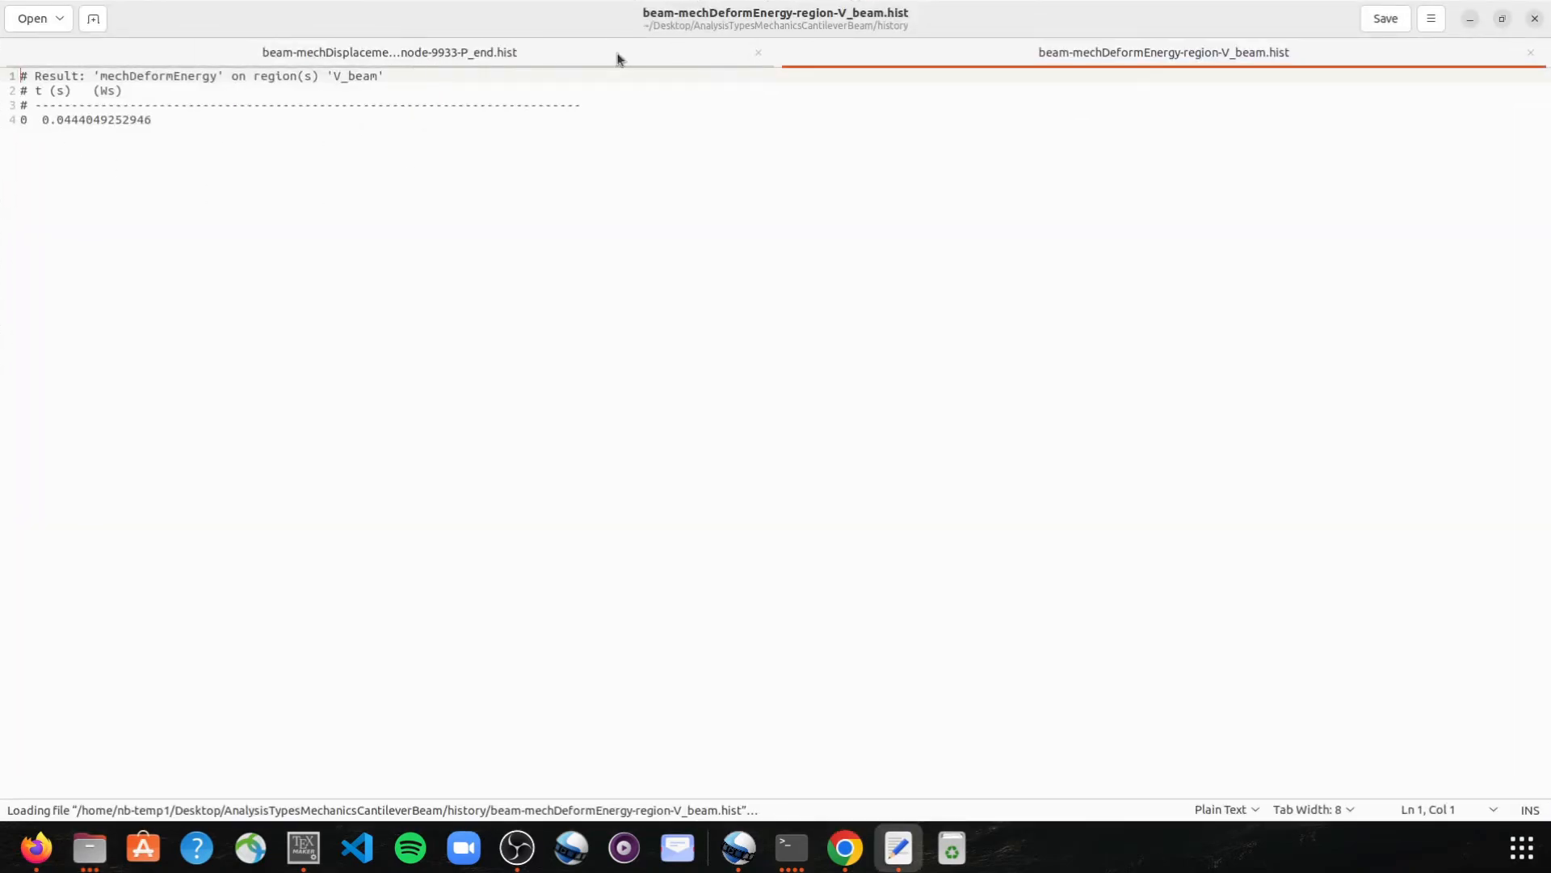
Reload beam-mechDisplacement-node-9933-P_end.hist and examine its static, harmonic and transient displacement results.
left_click(589, 59)
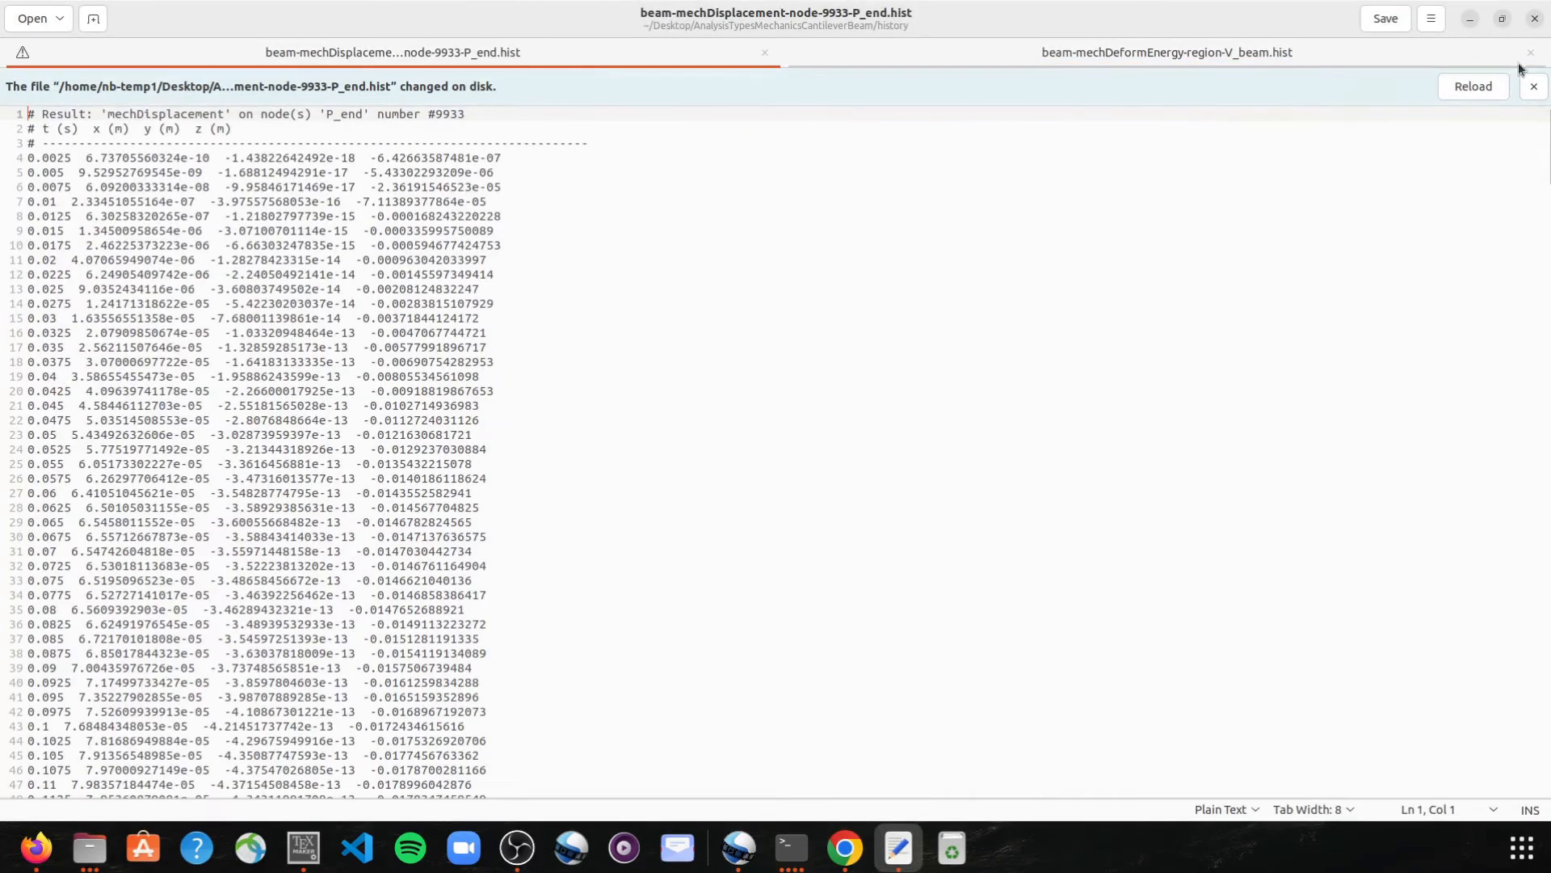
left_click(1459, 86)
scroll(638, 394, "down", 6)
scroll(639, 394, "up", 6)
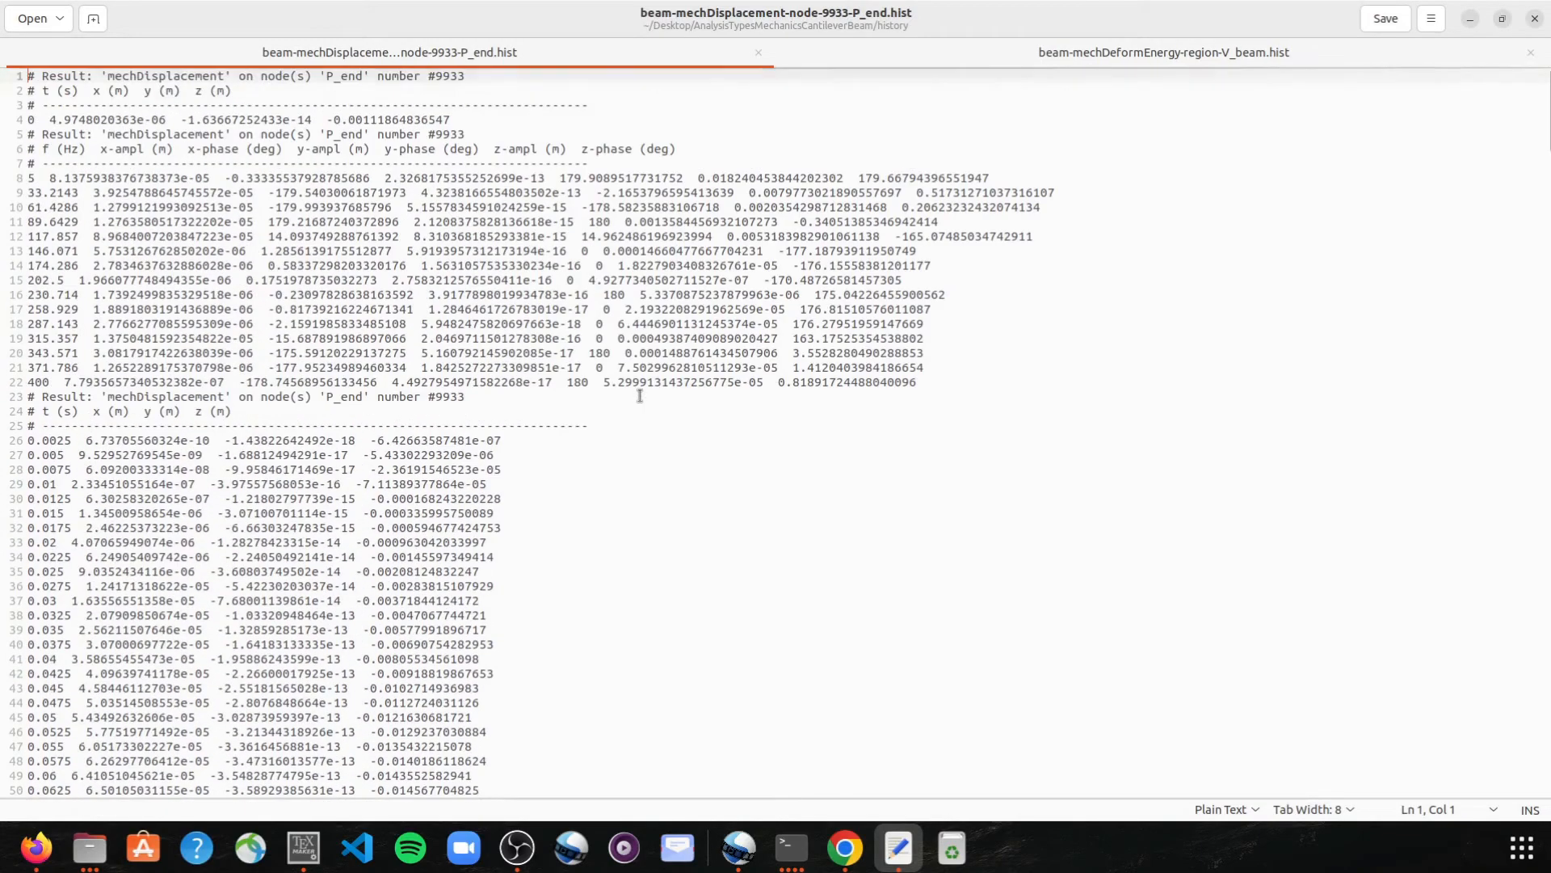
scroll(665, 208, "down", 6)
scroll(679, 235, "up", 6)
scroll(784, 452, "down", 15)
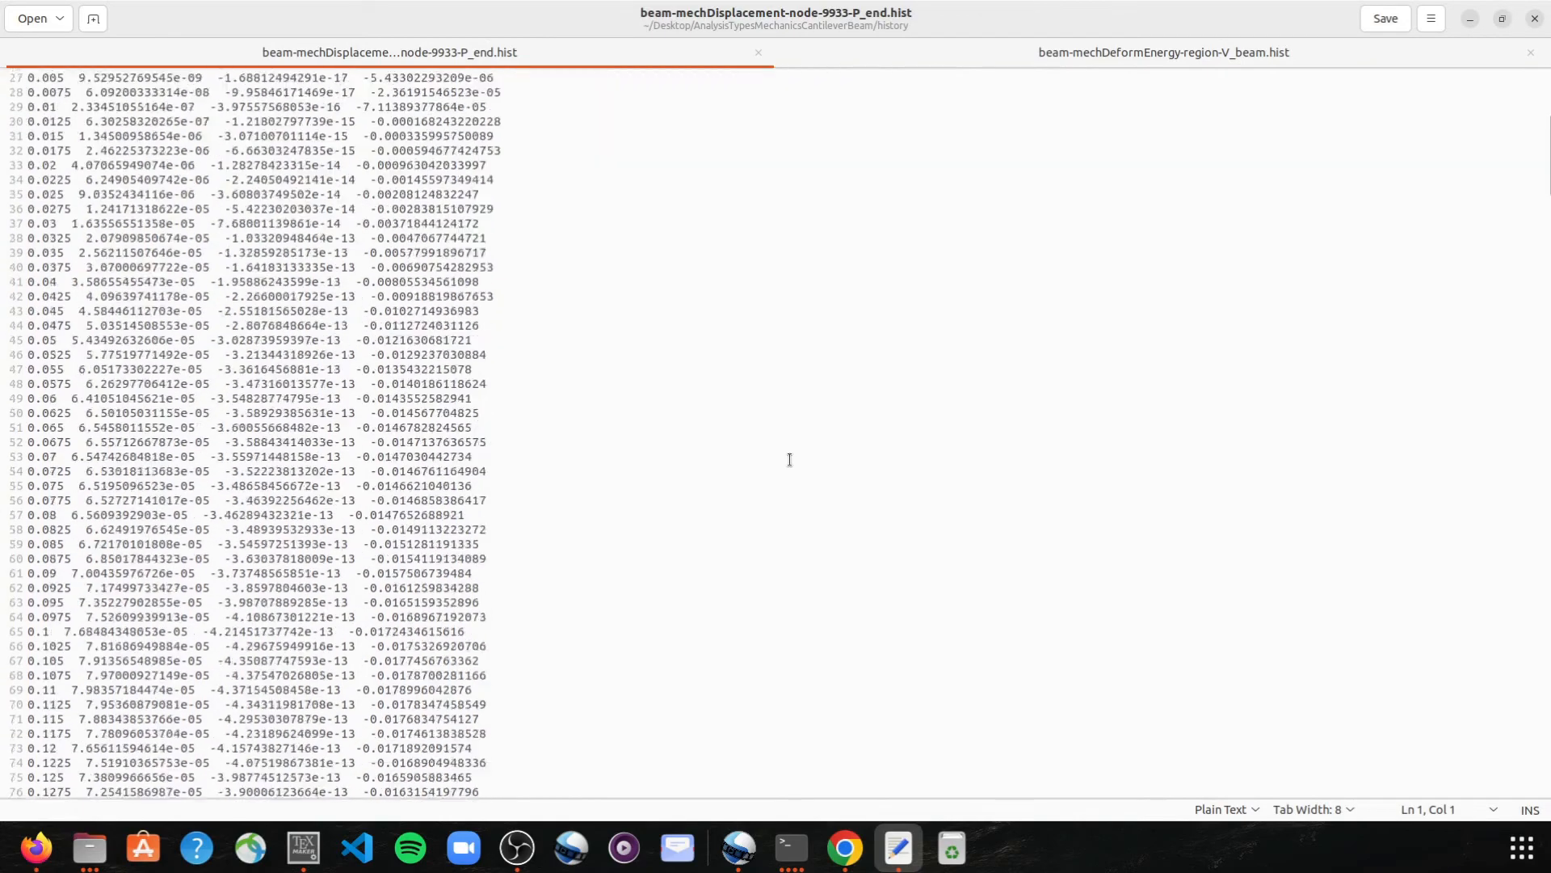
scroll(778, 441, "up", 15)
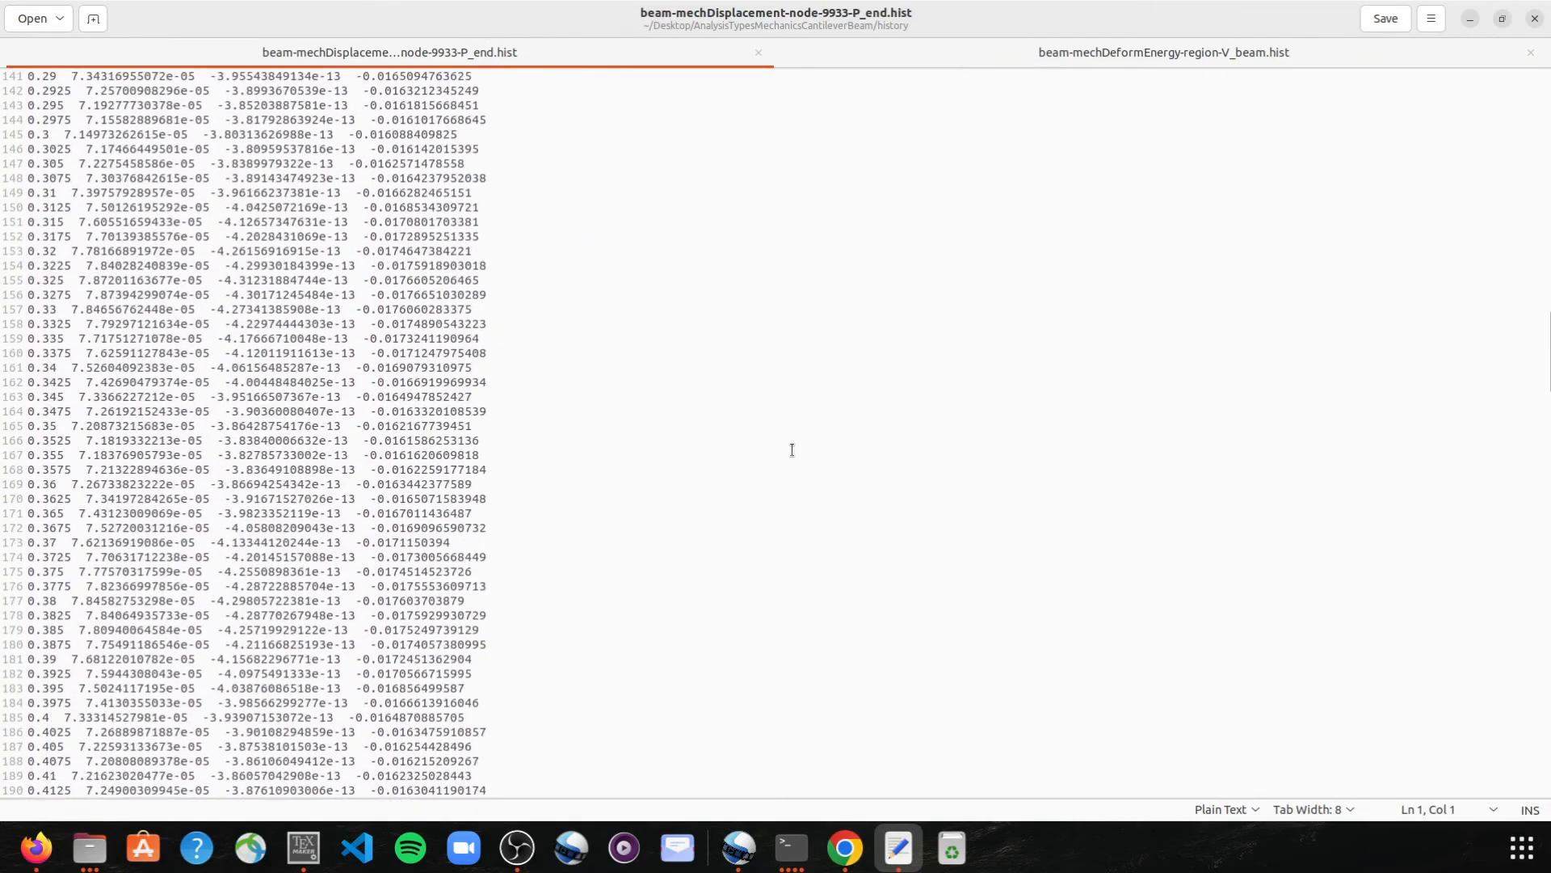
Close the text editor and open the results_hdf5 folder inside AnalysisTypesMechanicsCantileverBeam.
left_click(1533, 19)
left_click(658, 327)
left_click(802, 17)
left_click(623, 328)
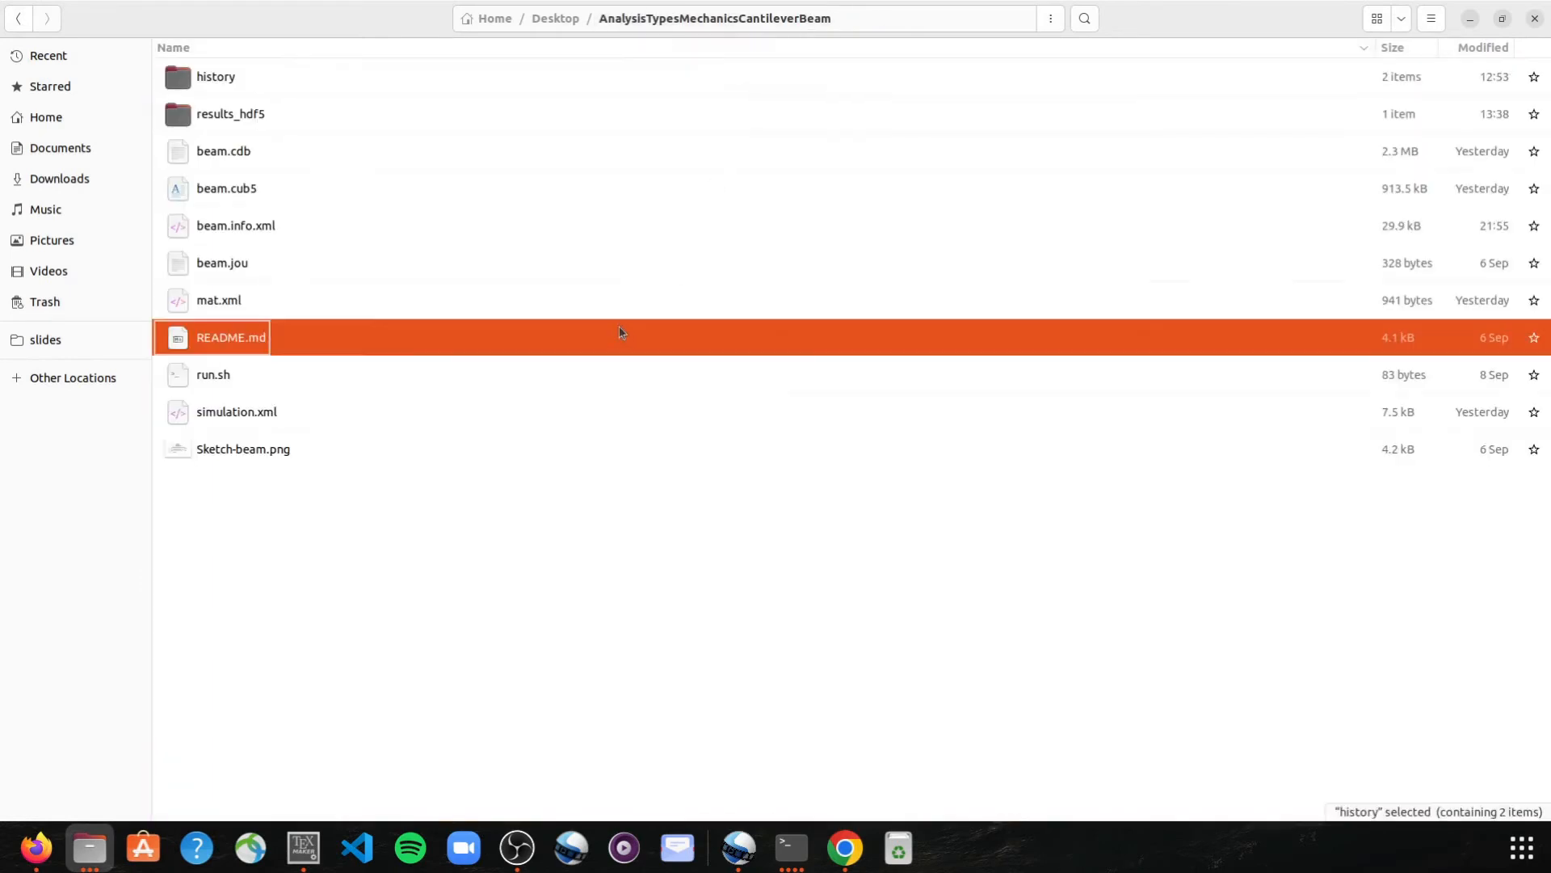
left_click(385, 113)
double_click(385, 118)
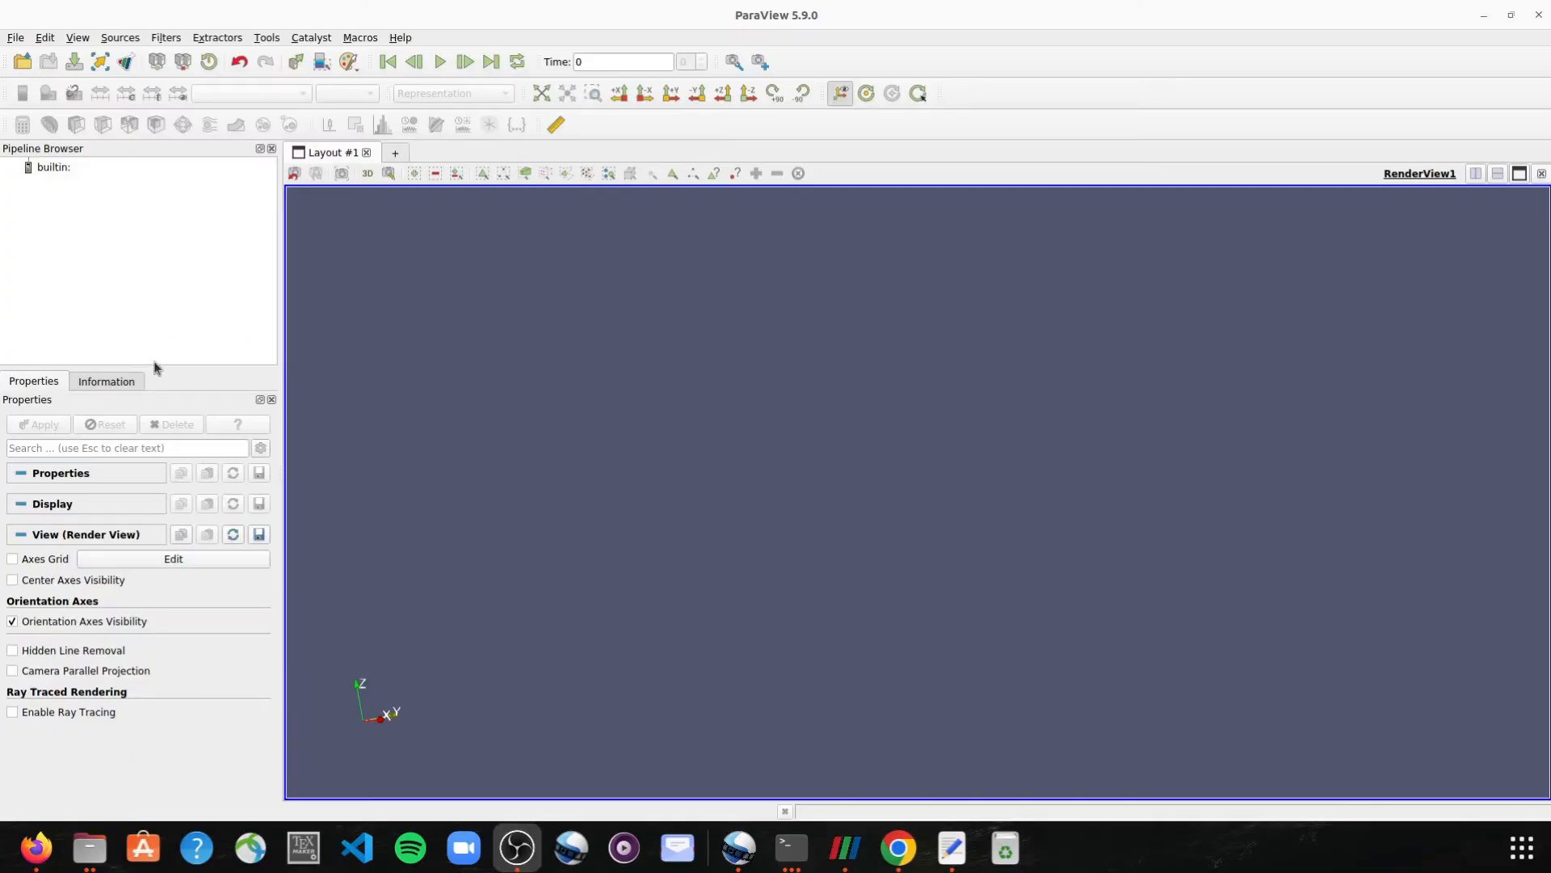
Open beam.cfs from the results_hdf5 folder in ParaView.
left_click(14, 39)
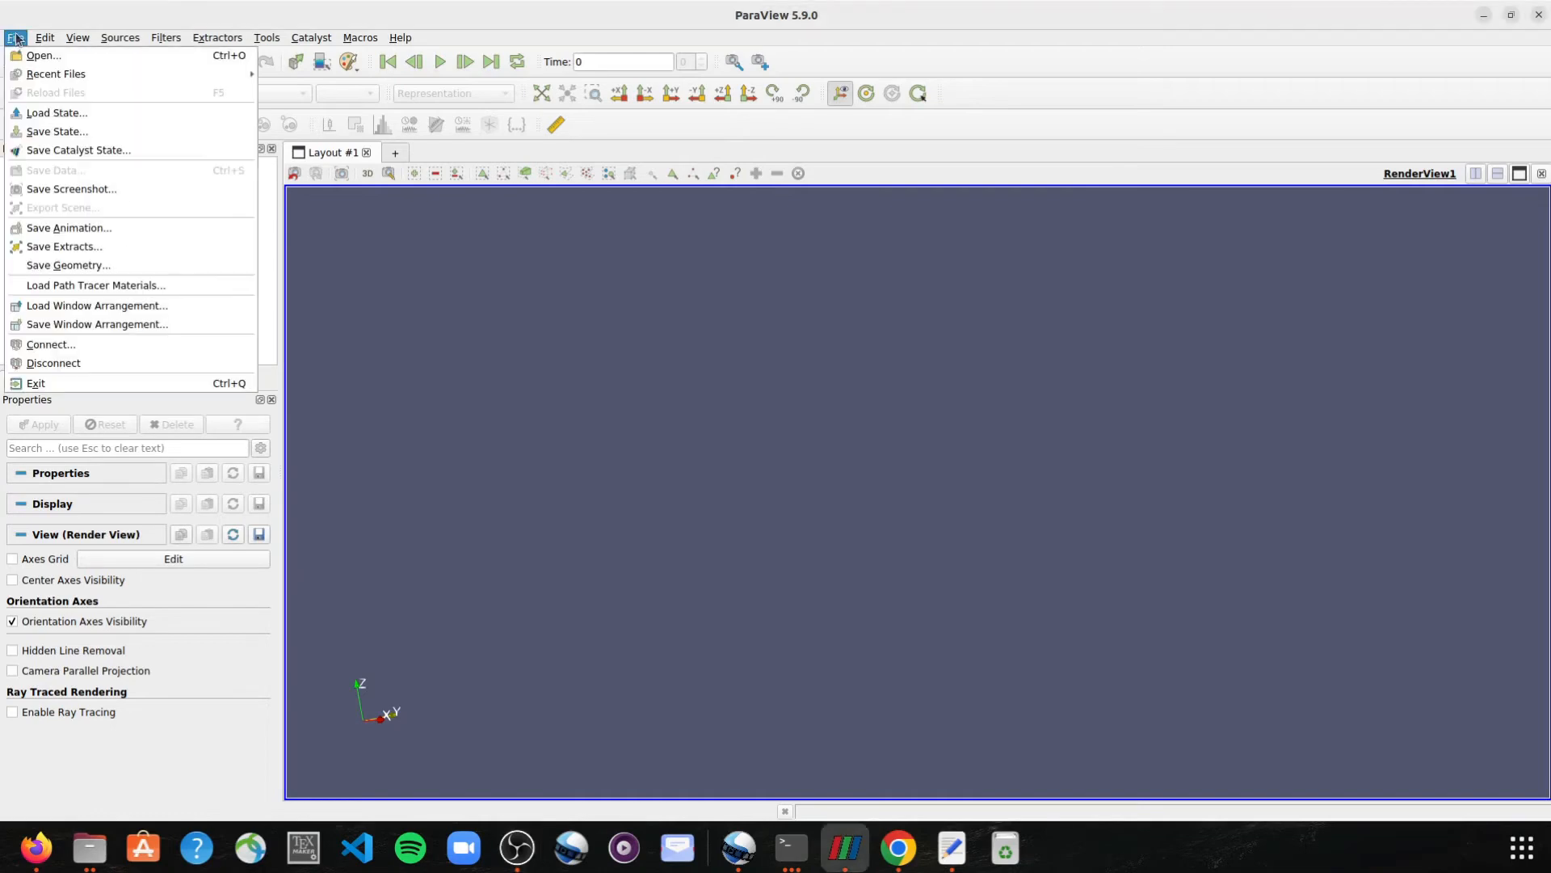
left_click(58, 60)
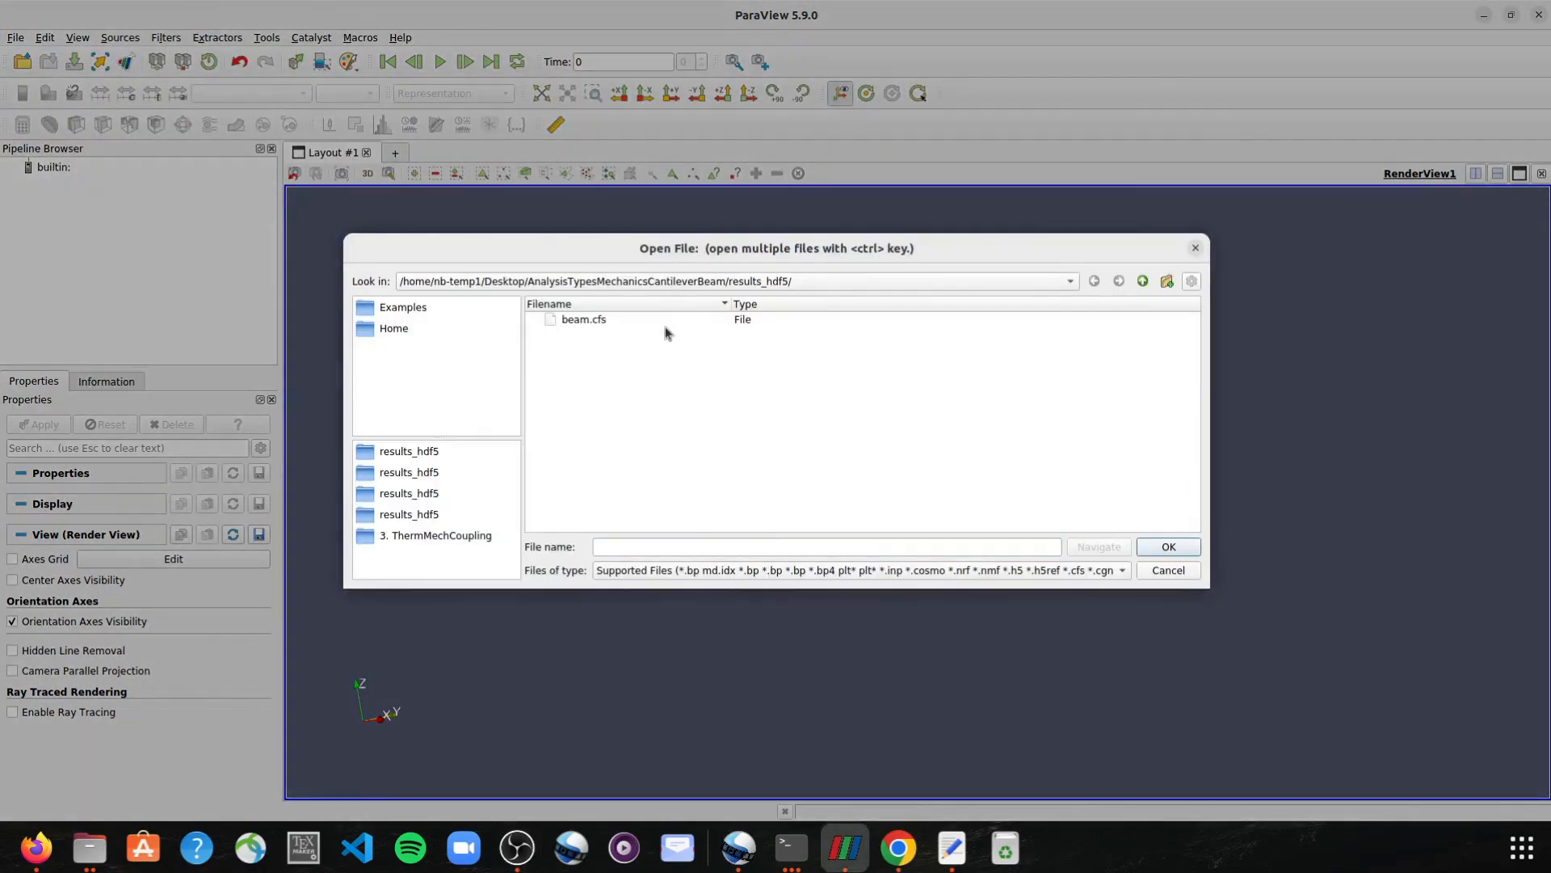
left_click(668, 321)
left_click(1168, 547)
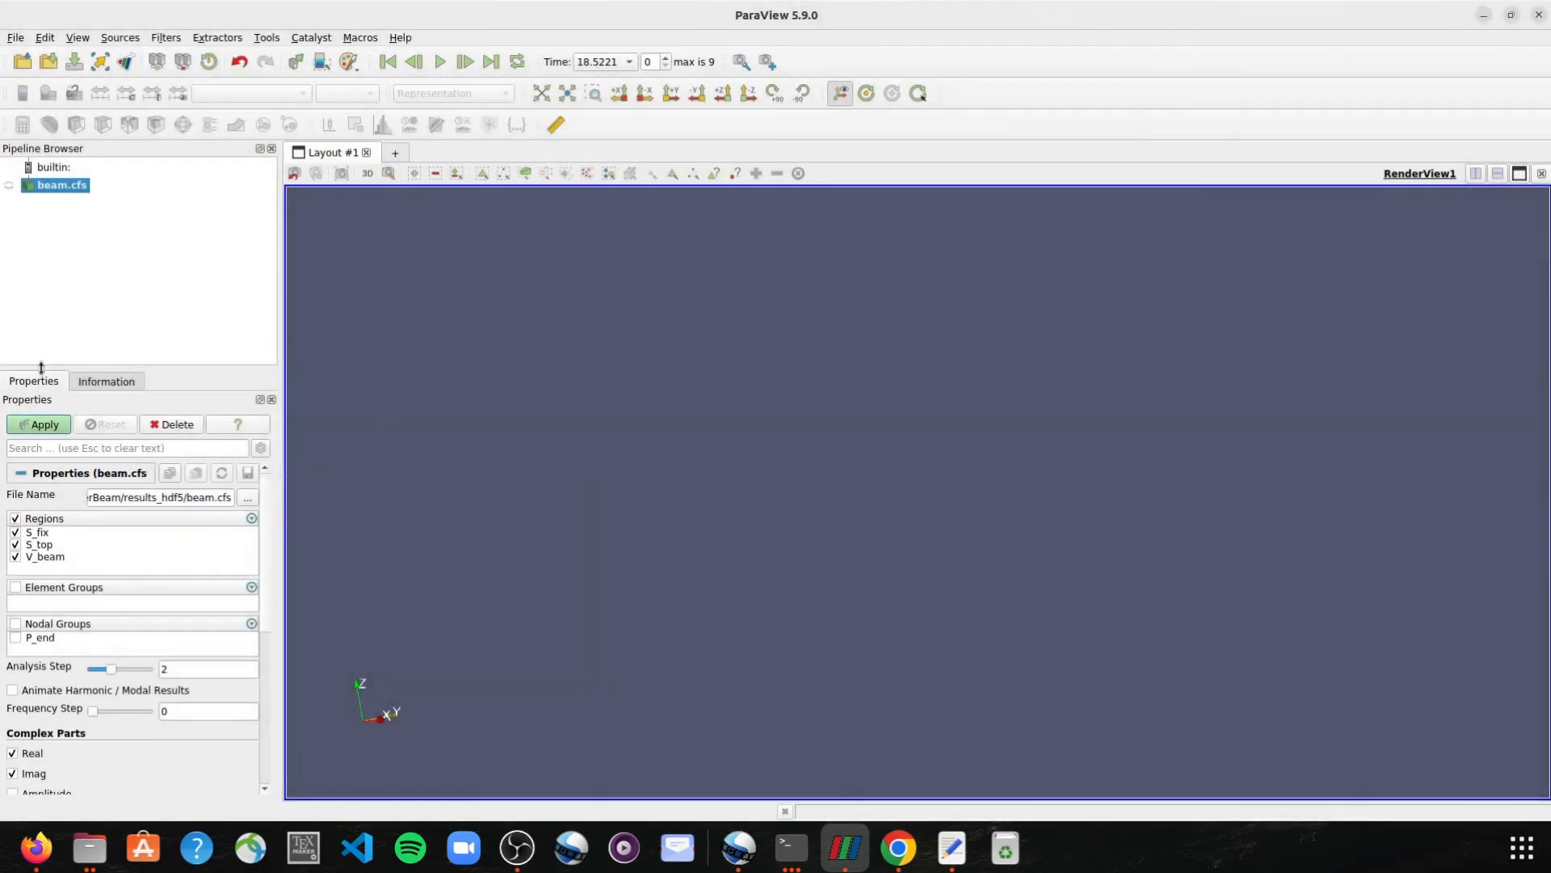
Load only the V_beam region of beam.cfs at analysis step 1.
left_click(15, 558)
left_click_drag(113, 673, 74, 671)
left_click(41, 429)
left_click_drag(892, 472, 1083, 522)
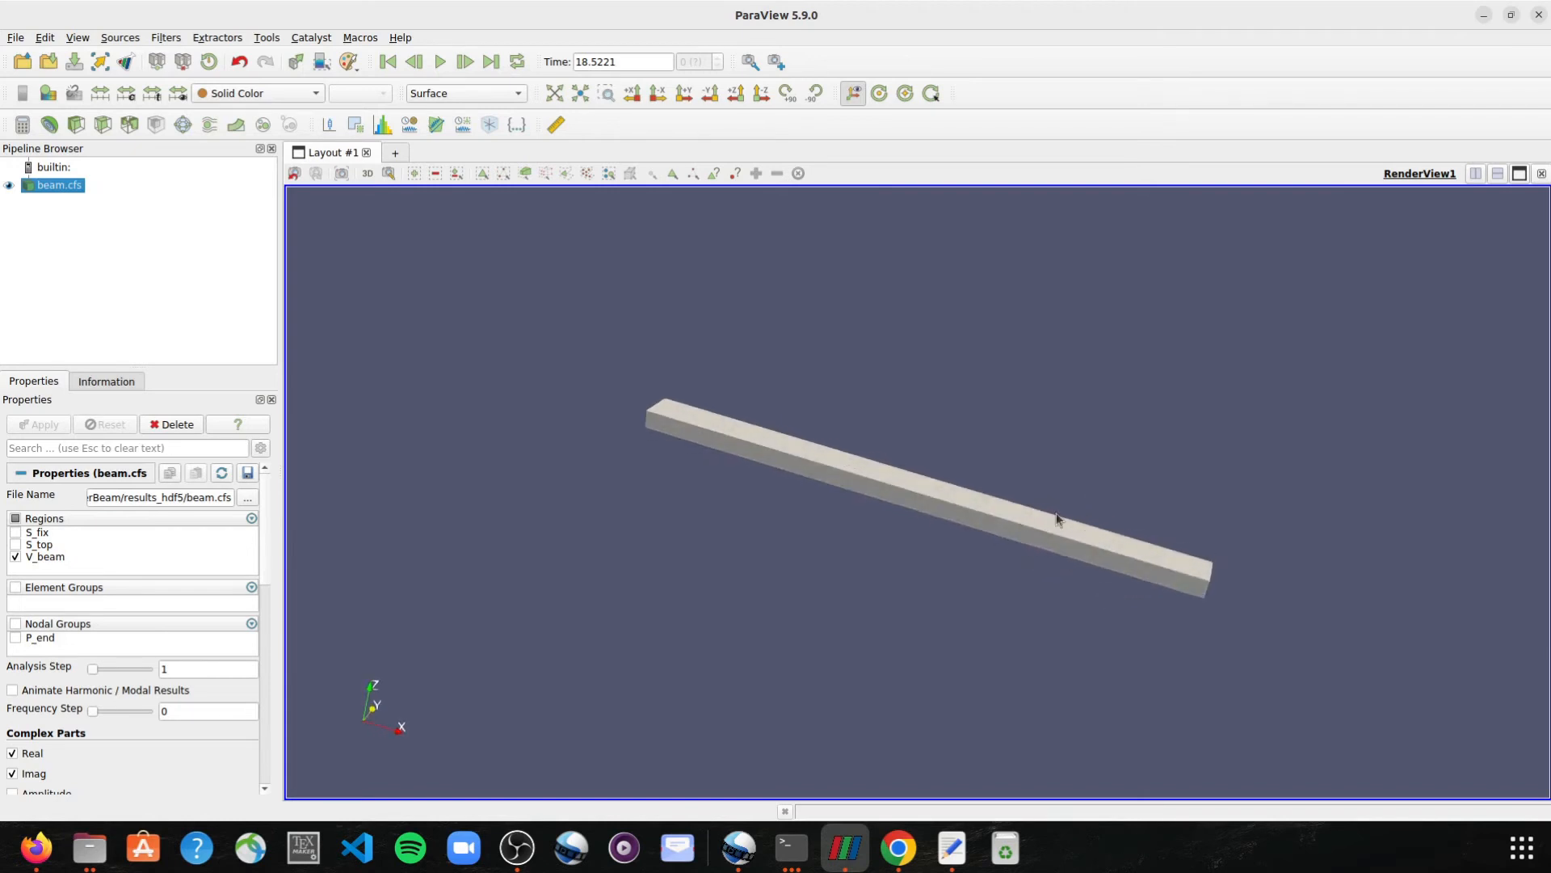
Warp the beam by the mechDisplacement vector with scale factor 262.155 and color it by mechDisplacement magnitude.
left_click(235, 134)
left_click(259, 522)
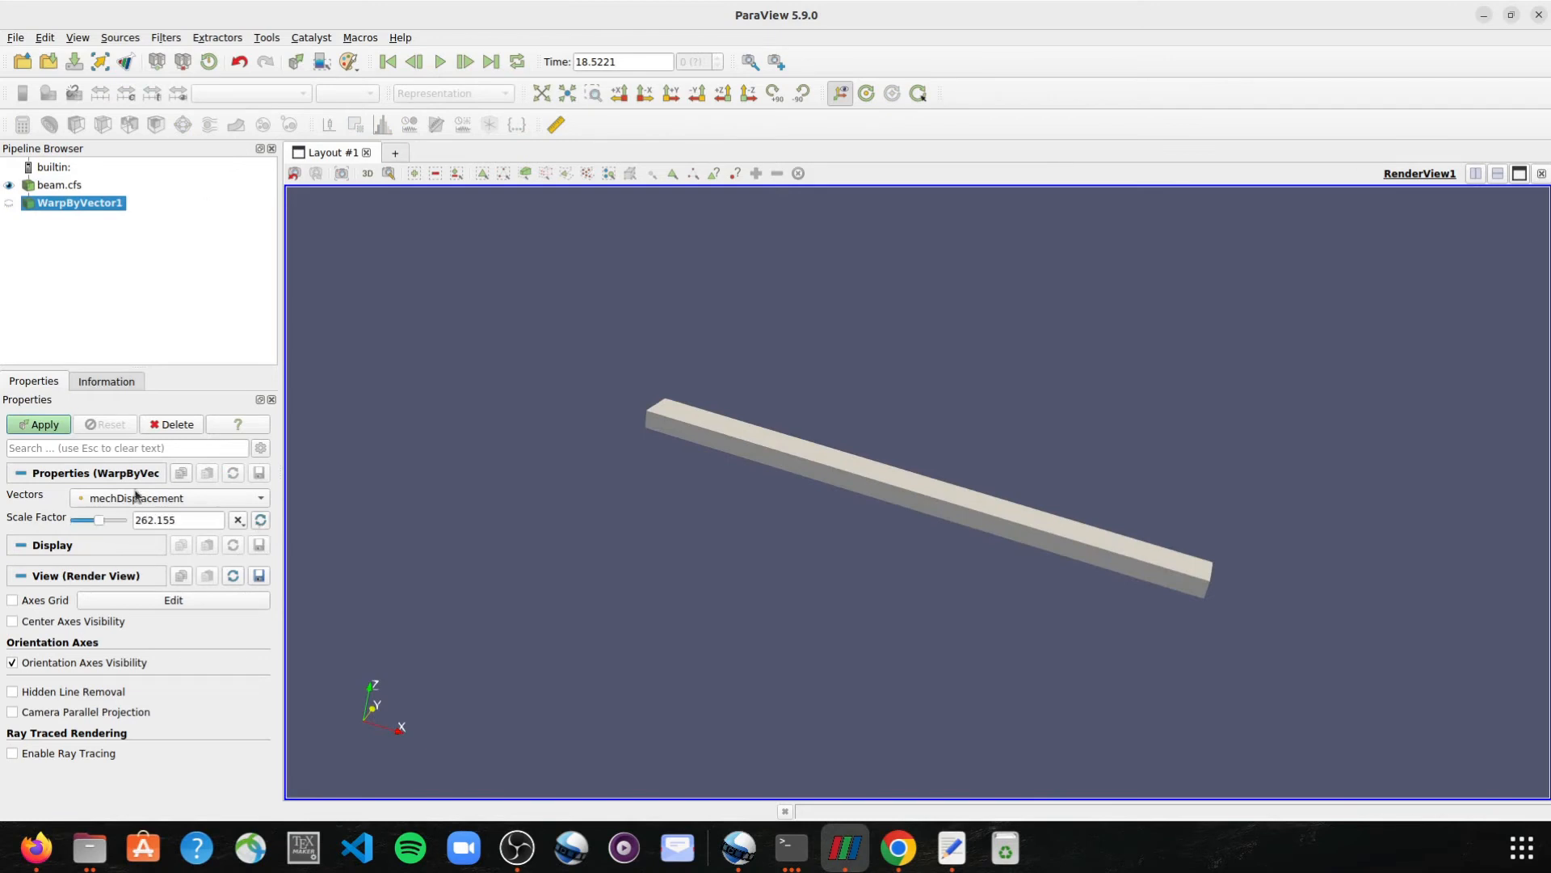
left_click(39, 426)
left_click_drag(817, 517, 911, 535)
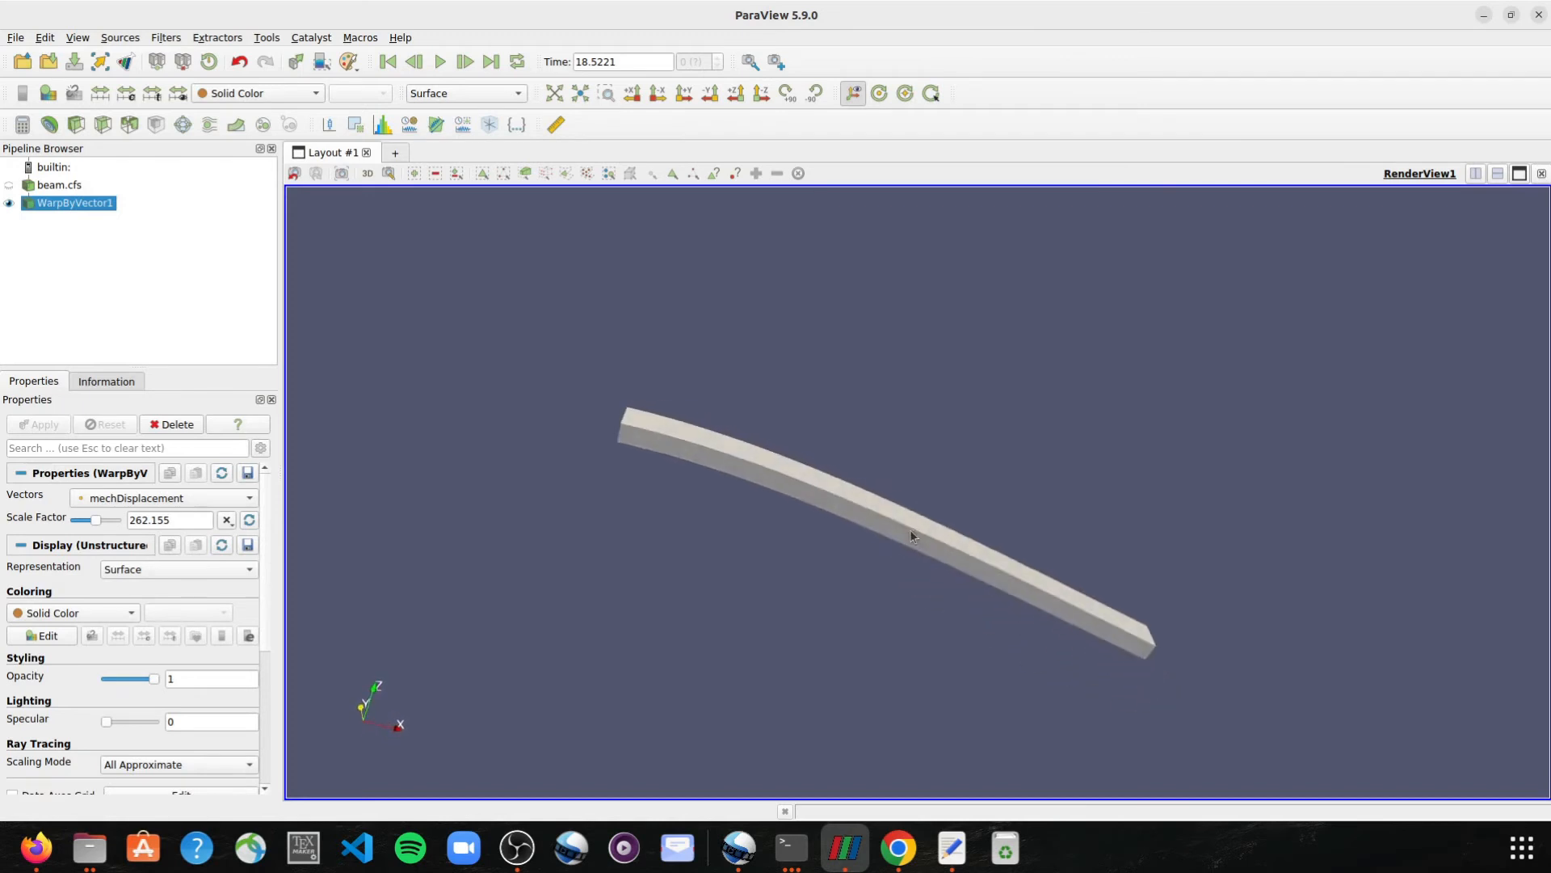
left_click(284, 102)
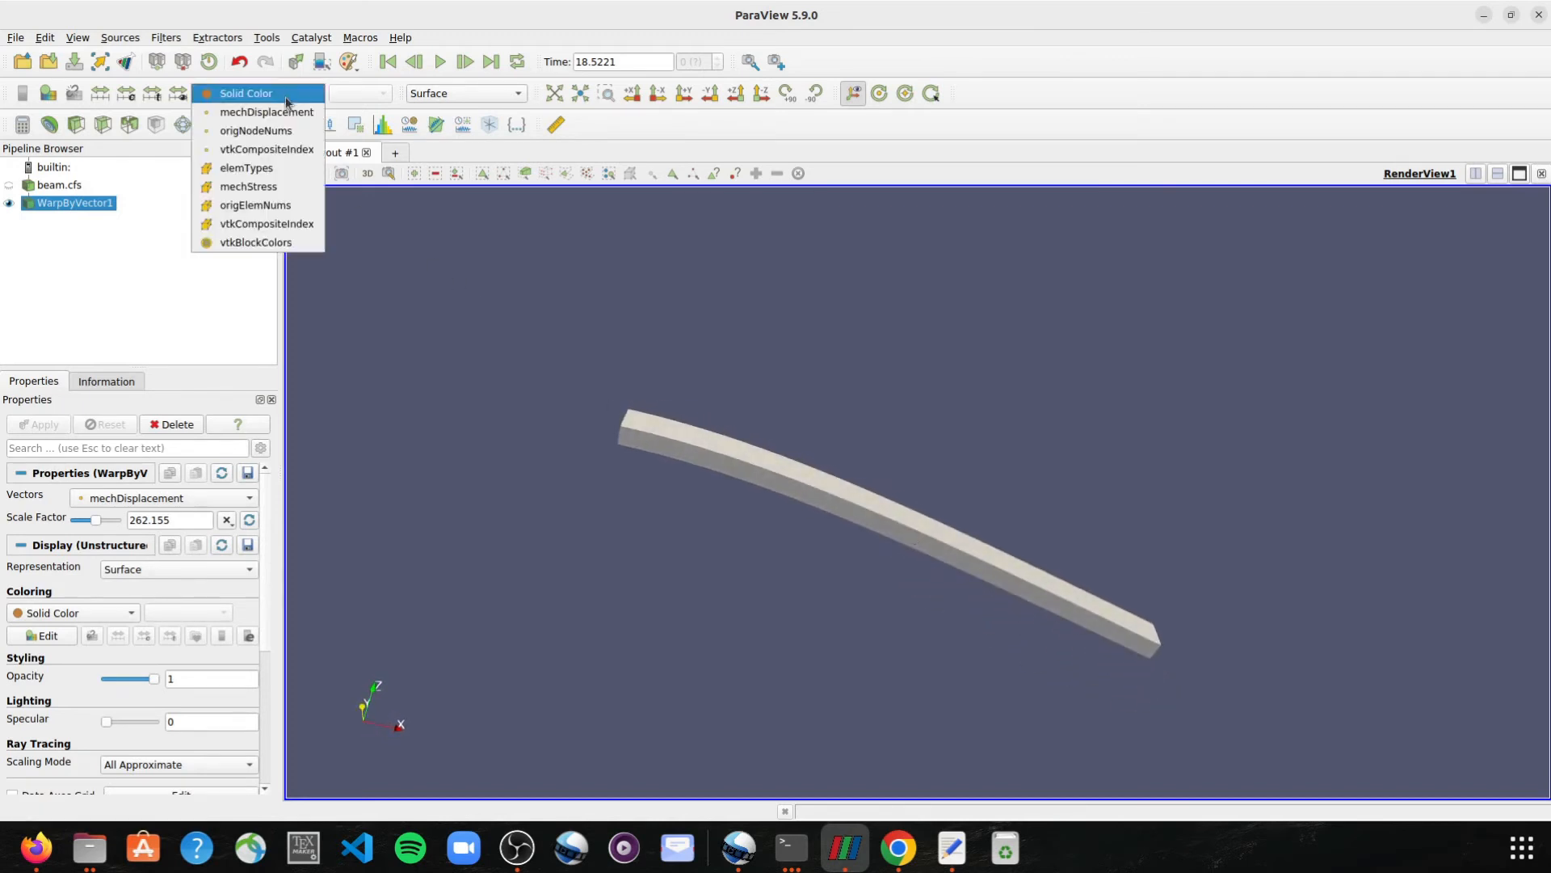
left_click(284, 112)
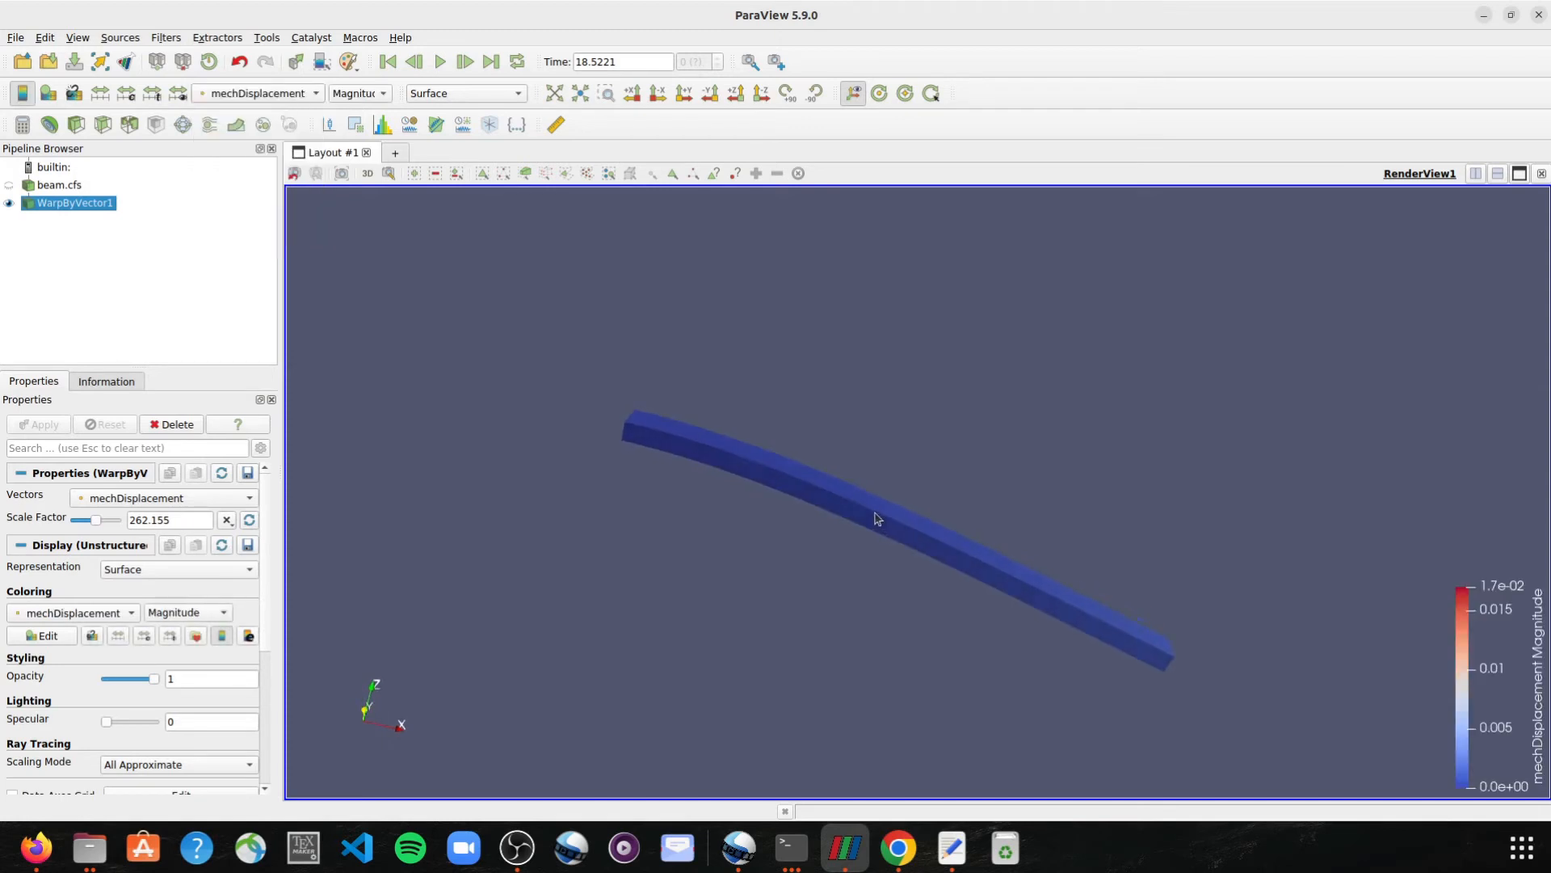
Color the warped beam by the yy component of mechStress and examine the stress distribution along it.
left_click(264, 99)
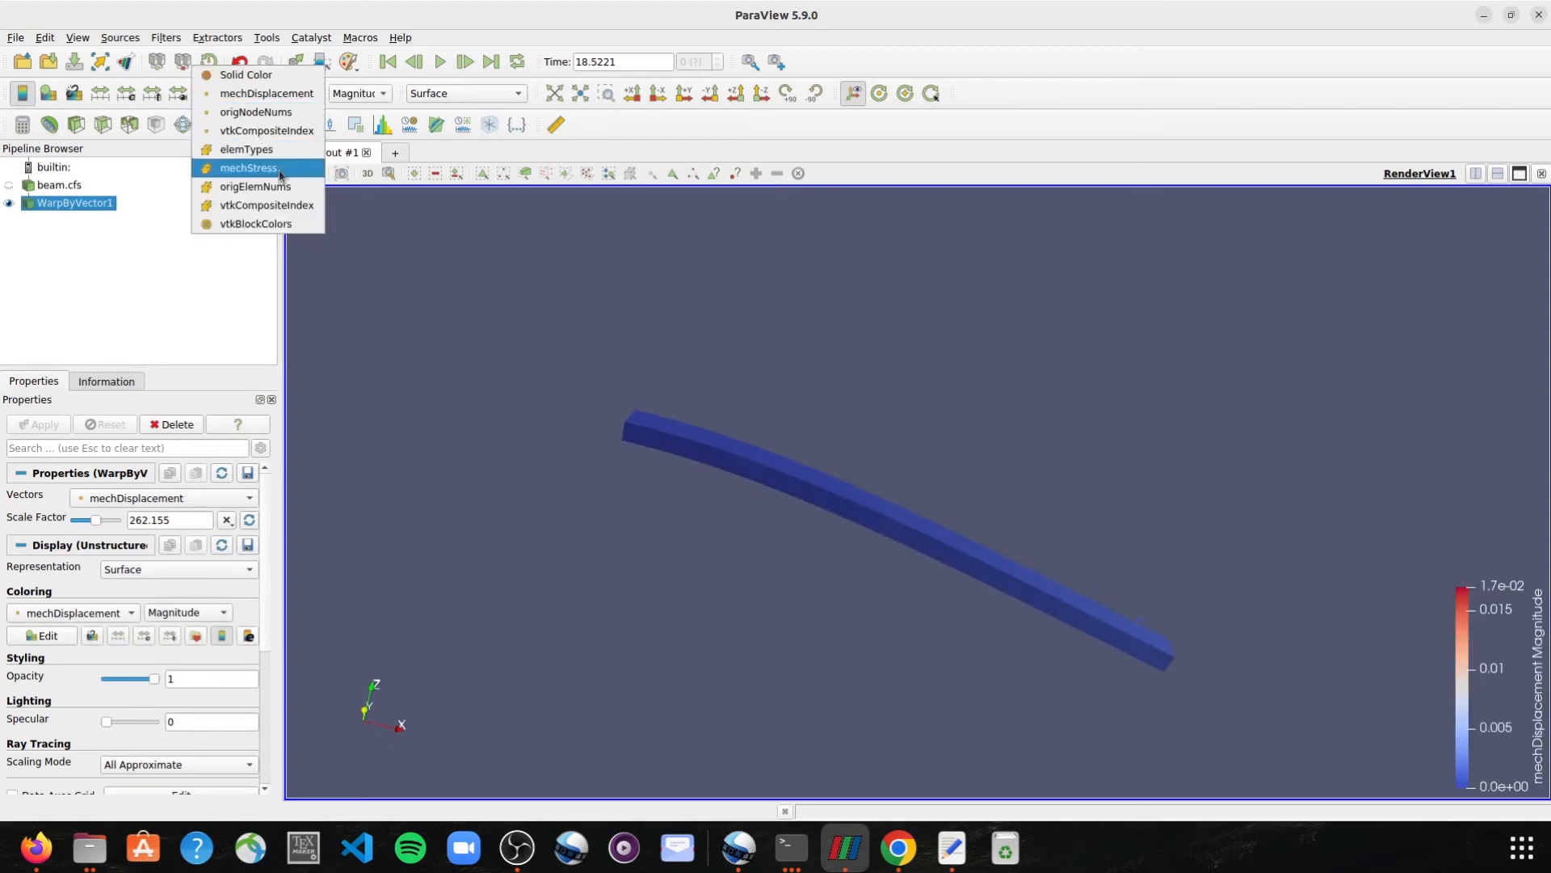
left_click(311, 160)
left_click(349, 95)
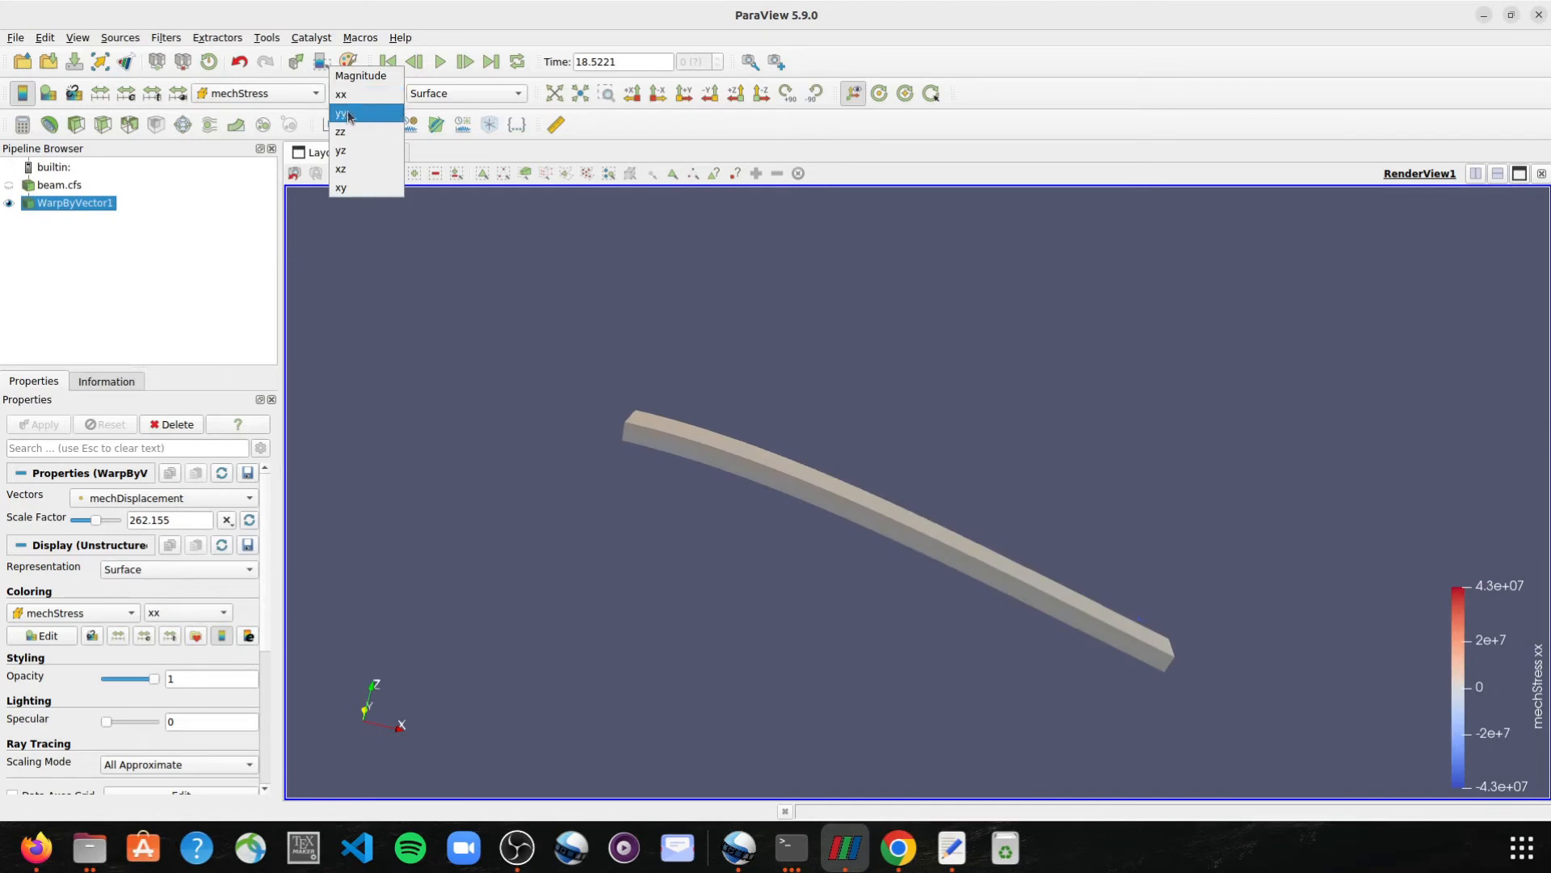
left_click(343, 114)
left_click_drag(674, 341, 720, 369)
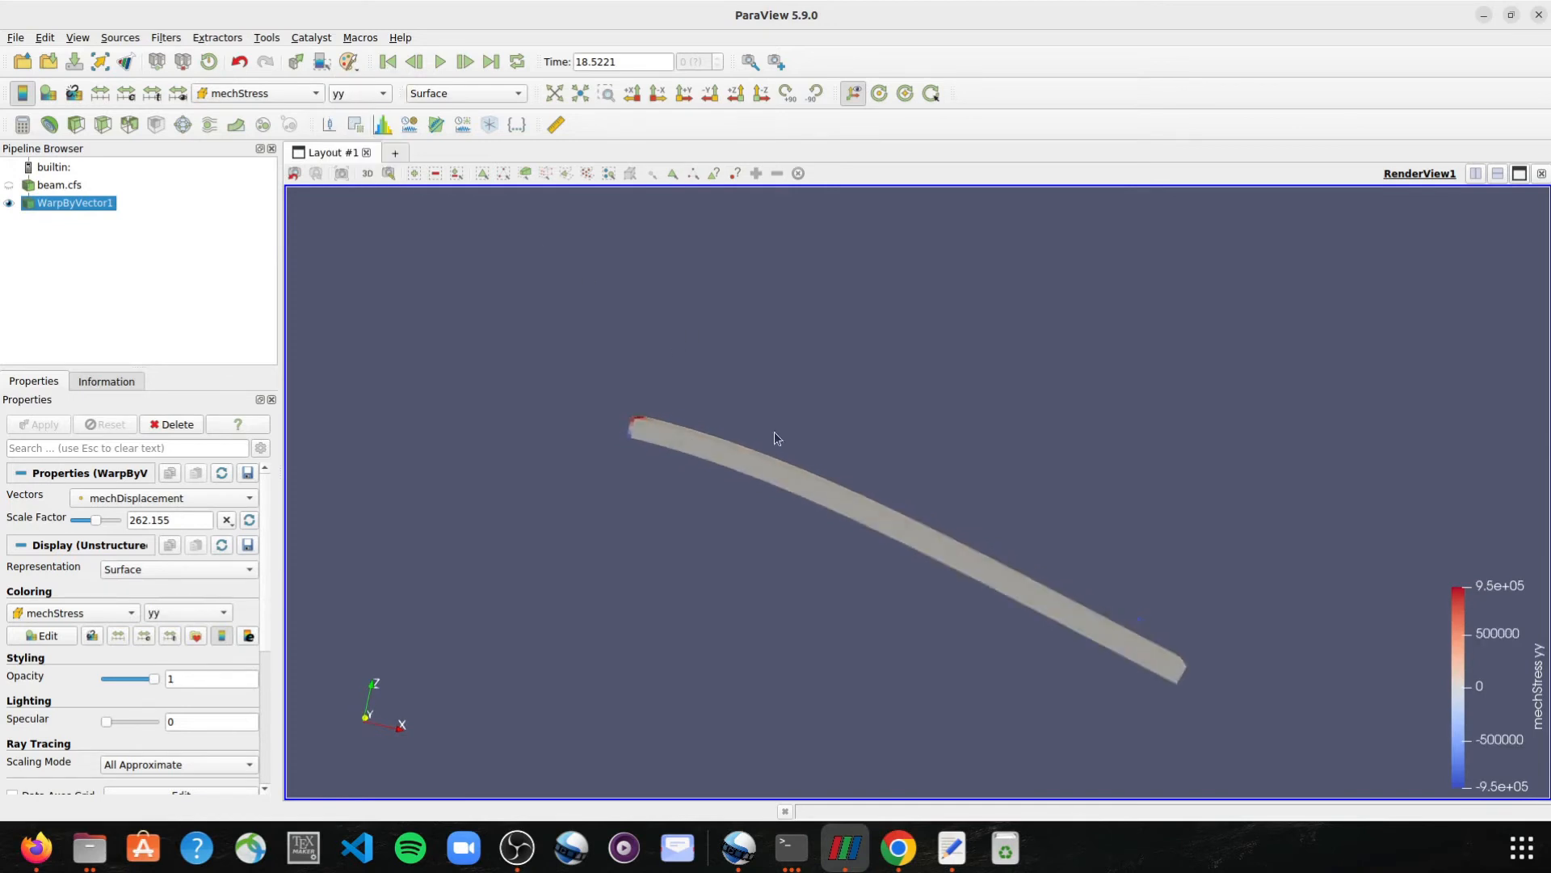
scroll(978, 600, "up", 3)
left_click_drag(948, 594, 802, 490)
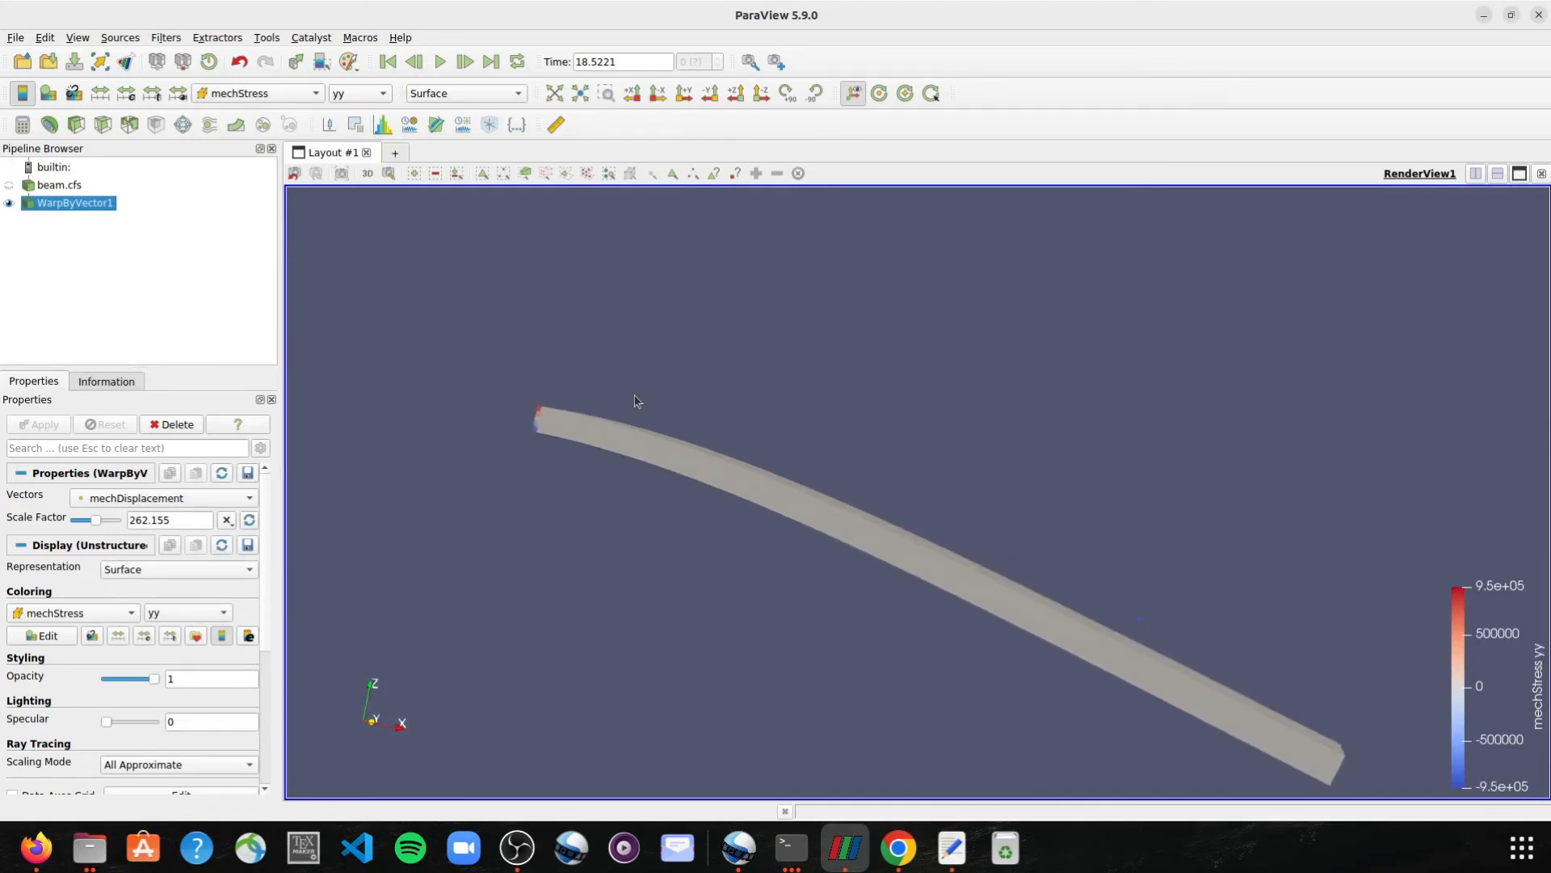
Color the warped beam by mechDisplacement and compare it with the undeformed beam.cfs, hiding beam.cfs again after the comparison.
left_click(254, 95)
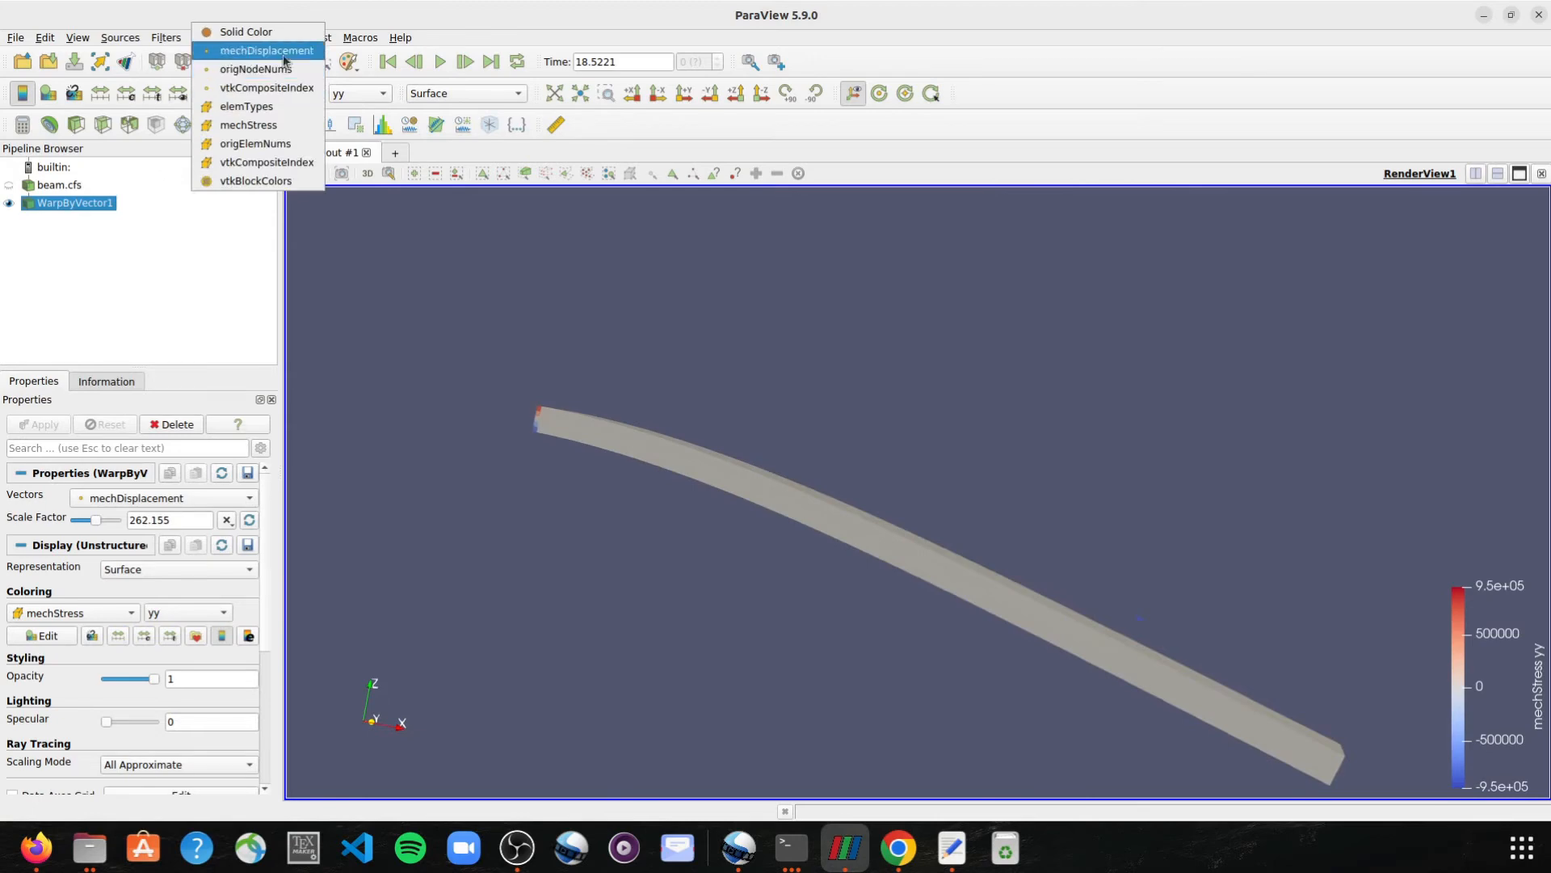
left_click(258, 47)
left_click_drag(950, 604, 1002, 630)
left_click(9, 187)
left_click_drag(935, 453, 993, 461)
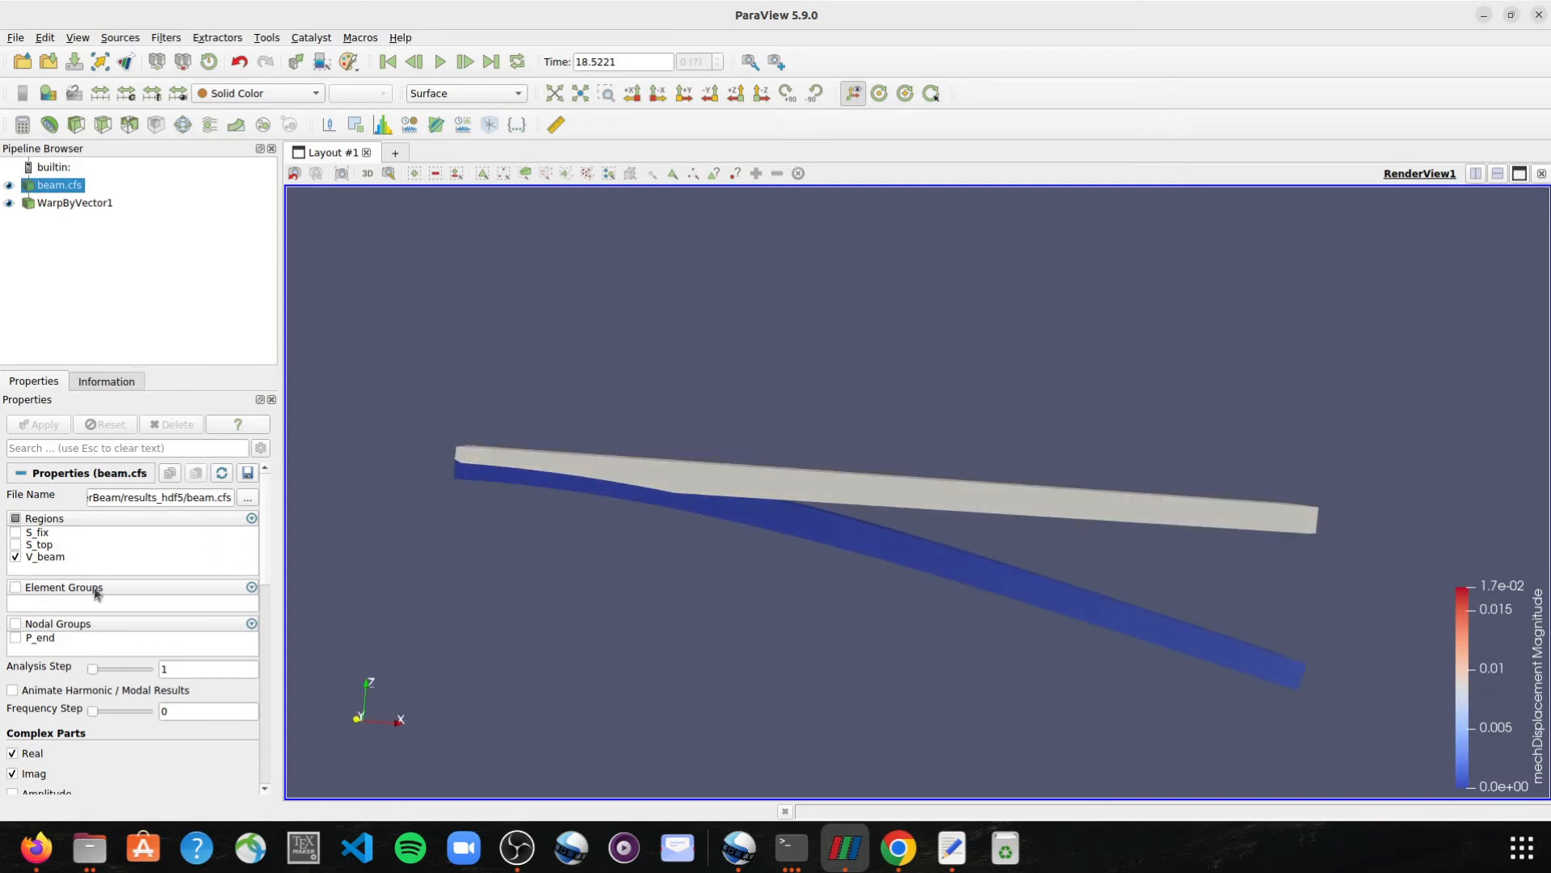
left_click_drag(918, 563, 475, 485)
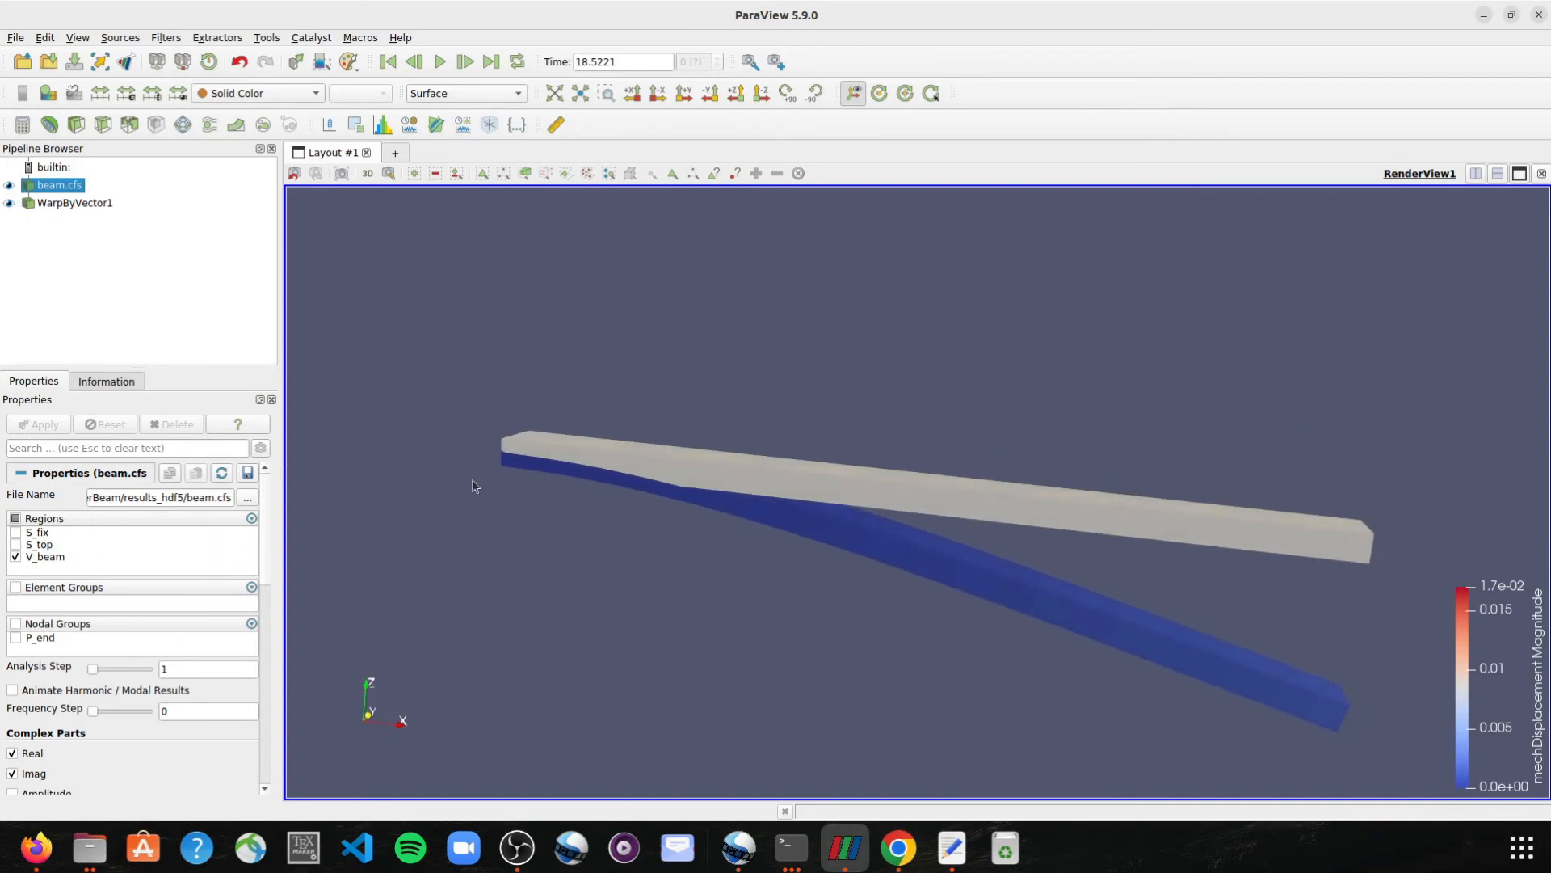
left_click(8, 185)
left_click_drag(716, 574, 796, 590)
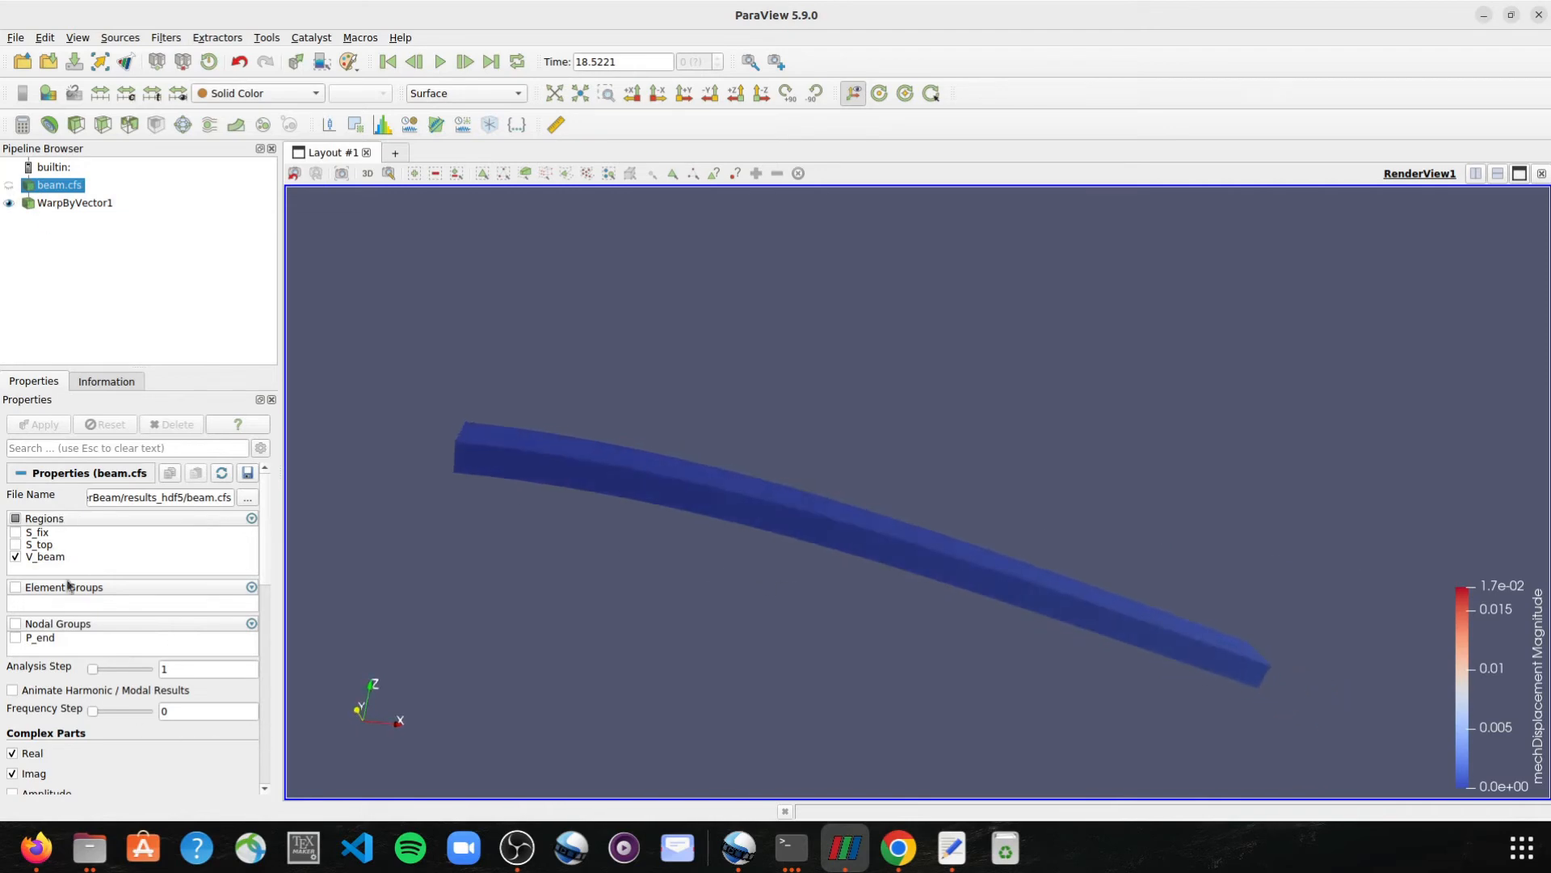
Switch beam.cfs to analysis step 2 and apply the change.
double_click(58, 192)
left_click(276, 334)
left_click(50, 181)
left_click_drag(94, 675, 111, 676)
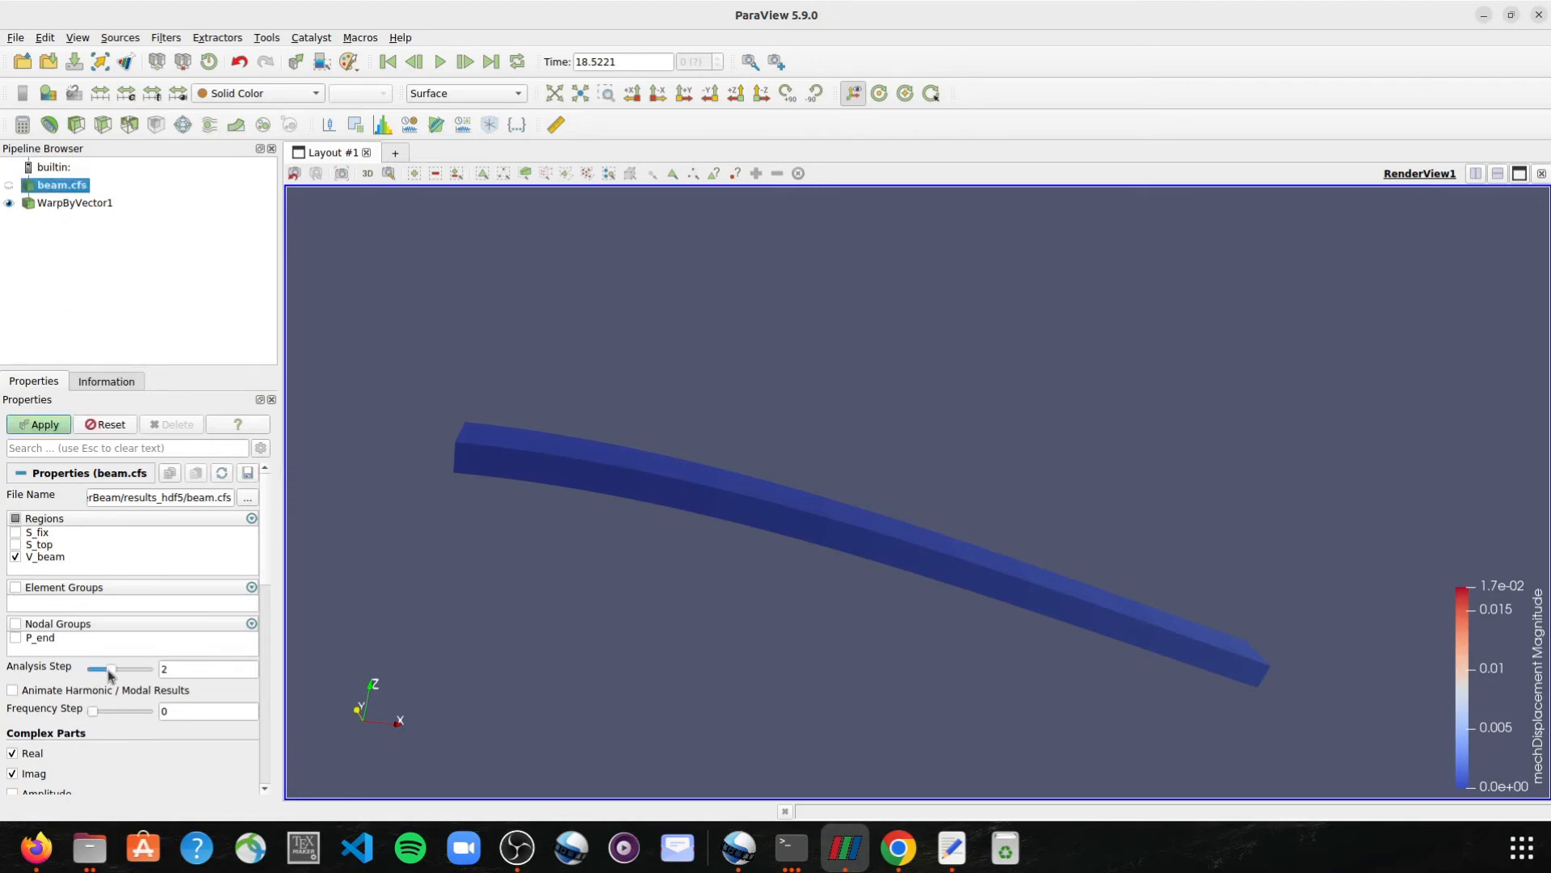
left_click(37, 425)
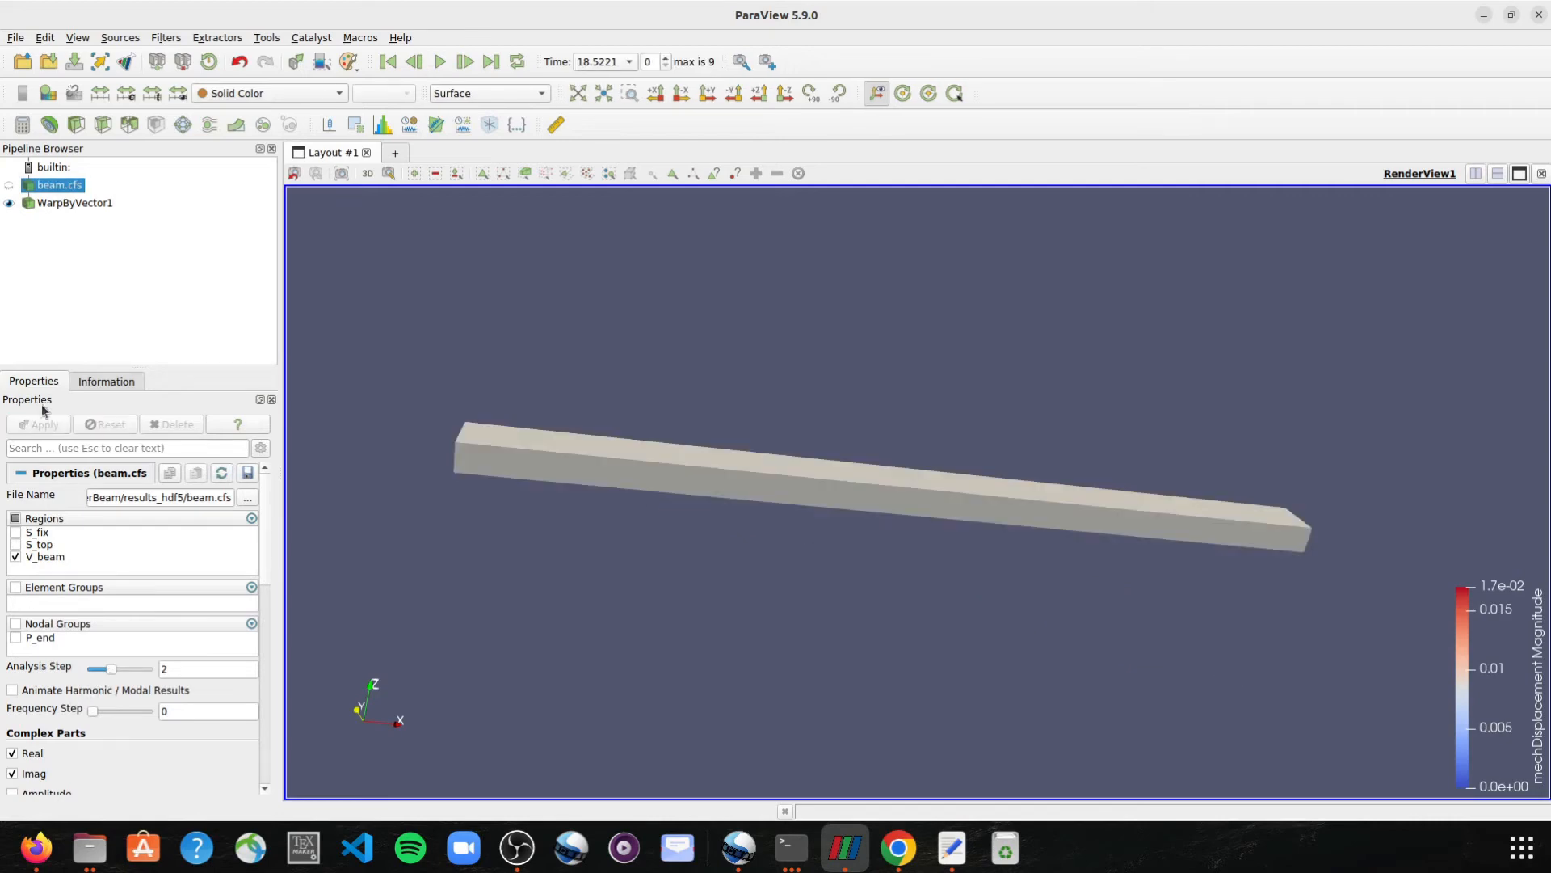
Warp the beam by mechDisplacementReal and rescale the warp to a scale factor of 0.293065.
left_click(59, 204)
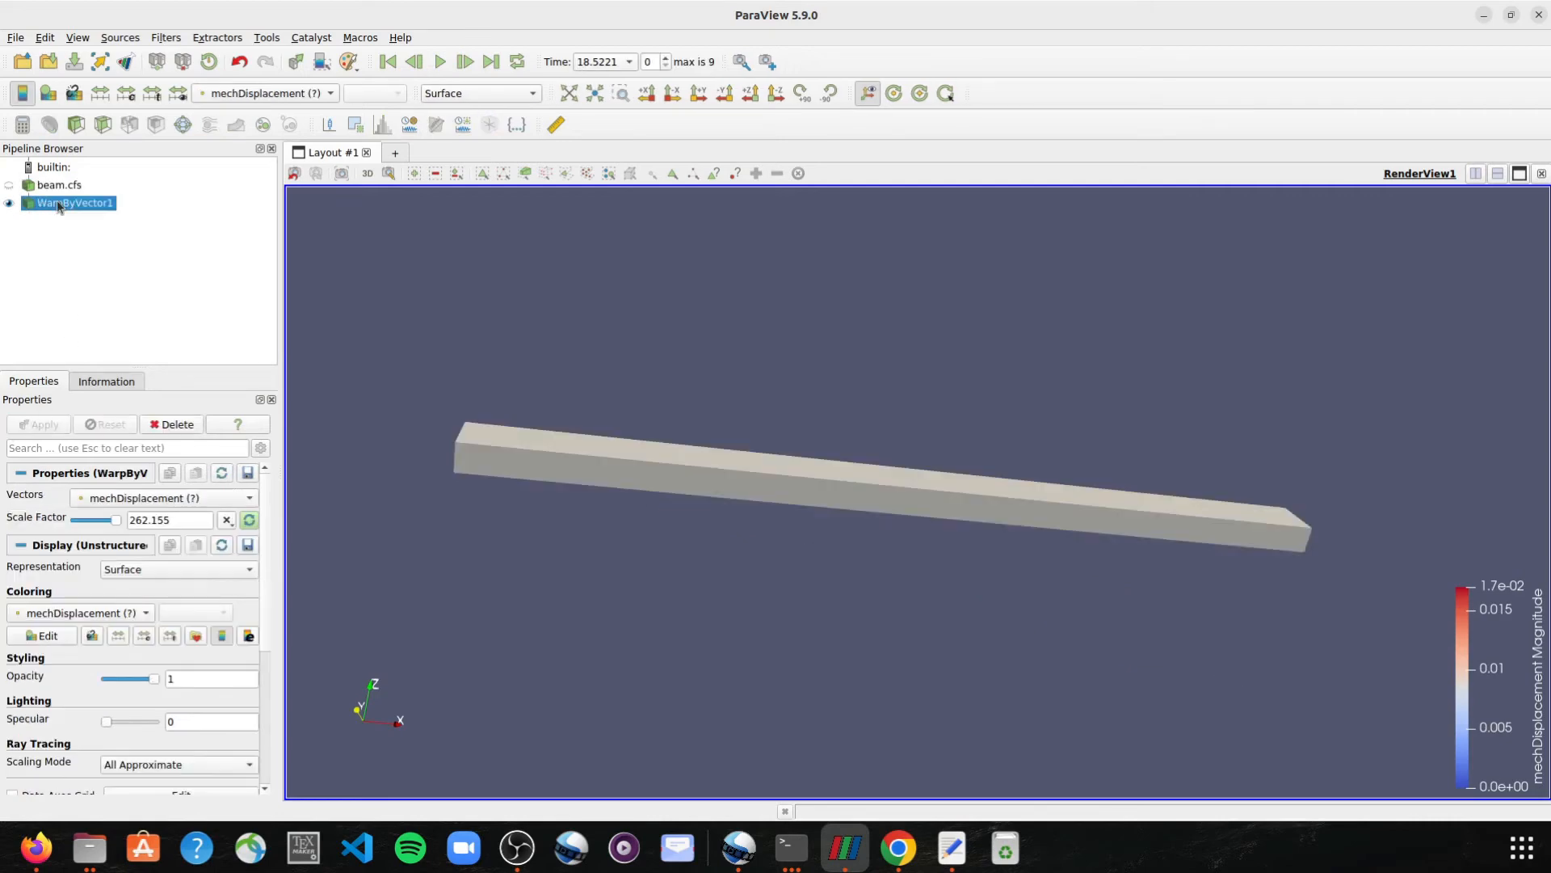
left_click(249, 519)
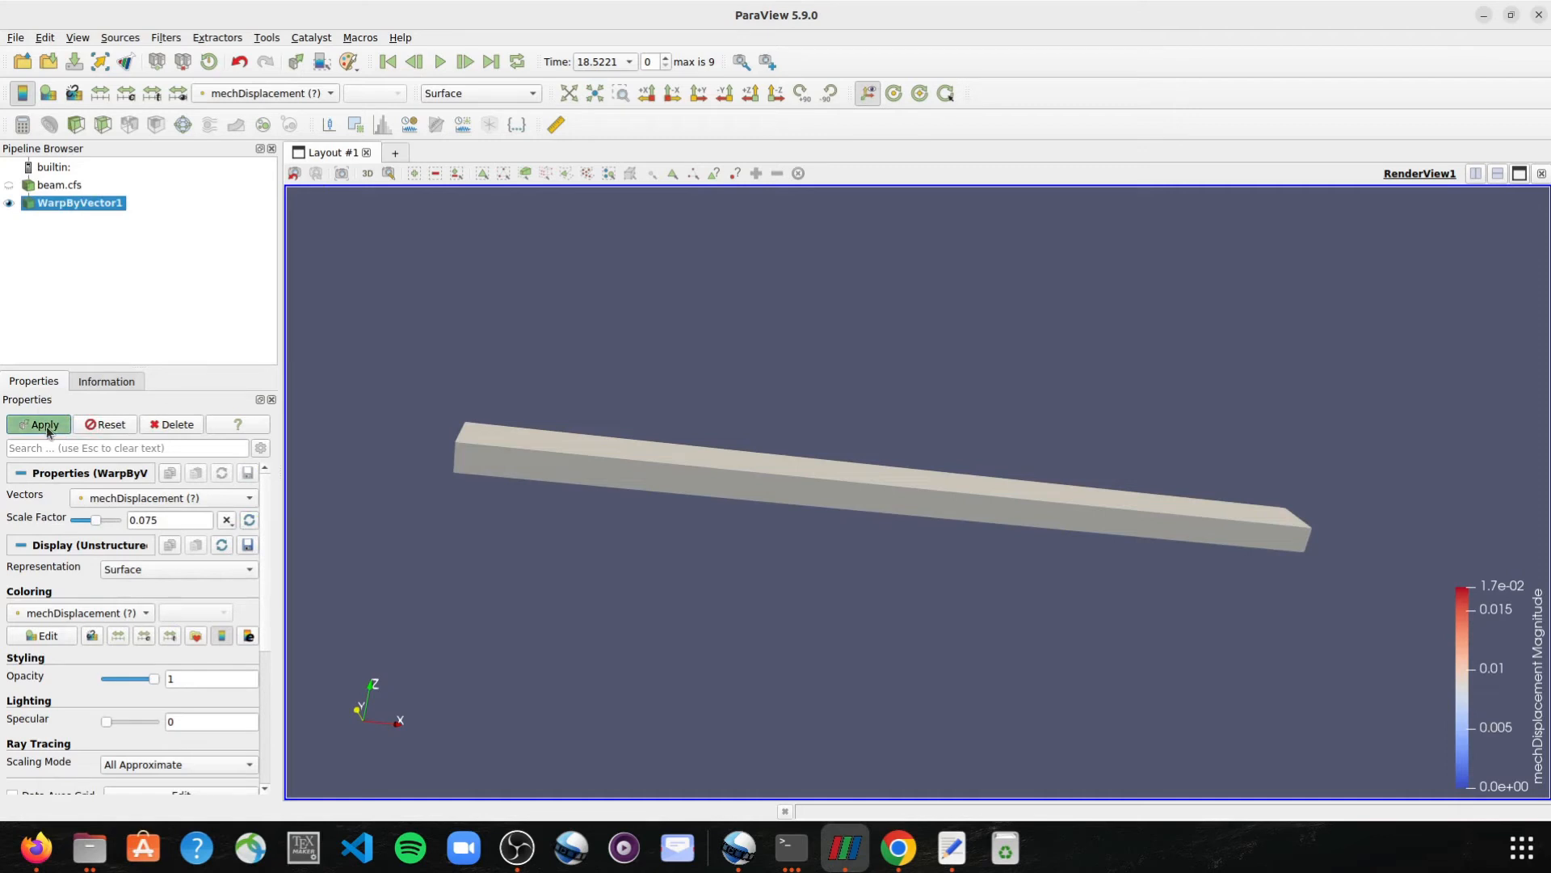
left_click(230, 498)
left_click(228, 483)
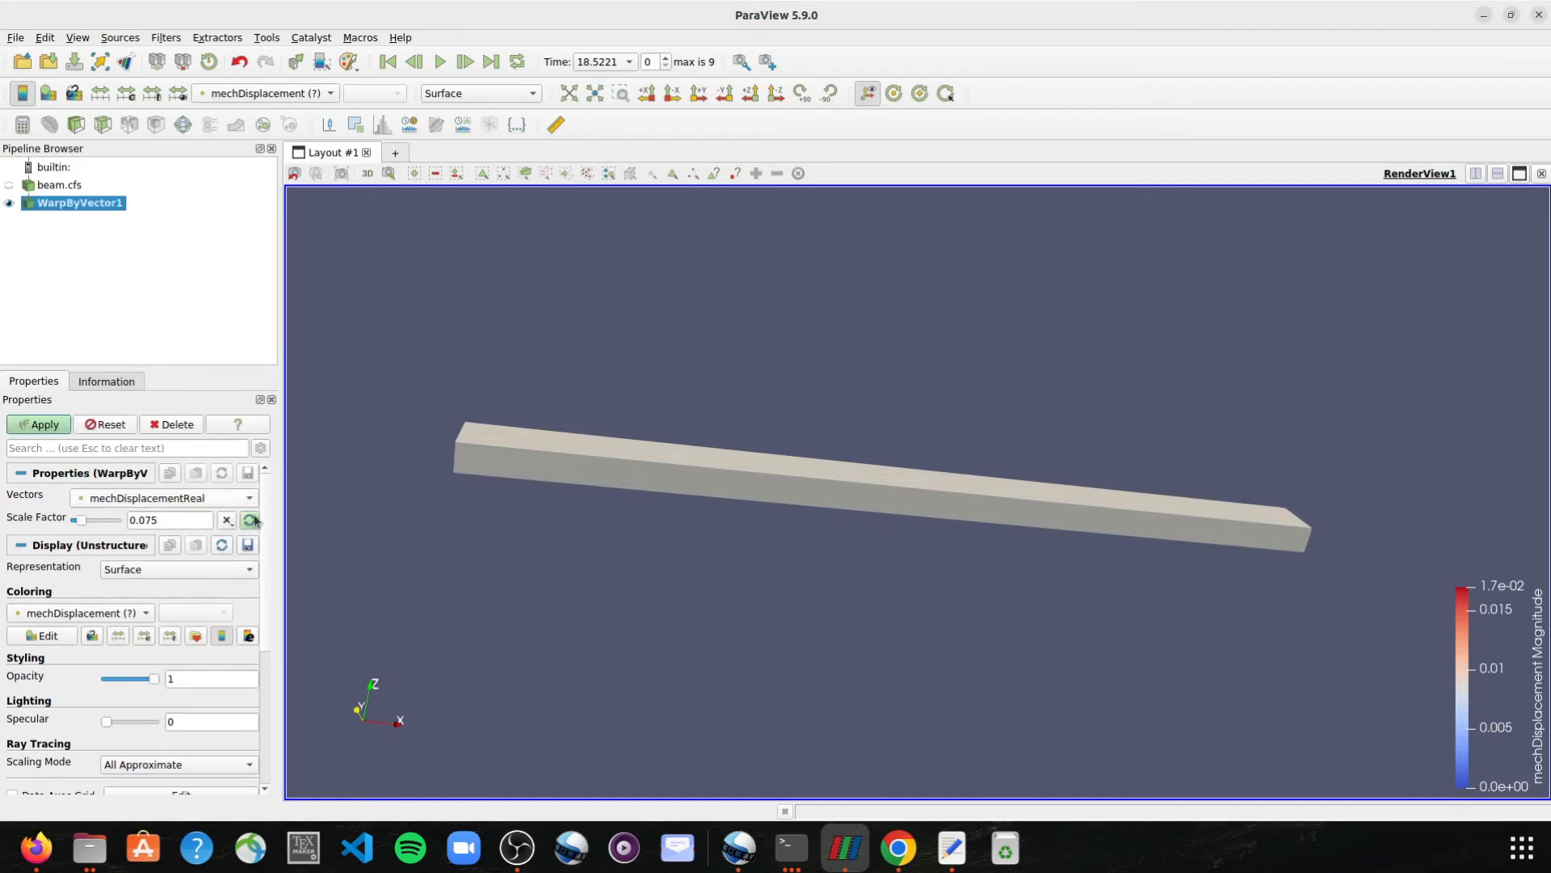
left_click(249, 519)
left_click(40, 424)
left_click_drag(552, 565, 488, 536)
Color the warped eigenmode shape by mechDisplacementReal.
left_click(279, 94)
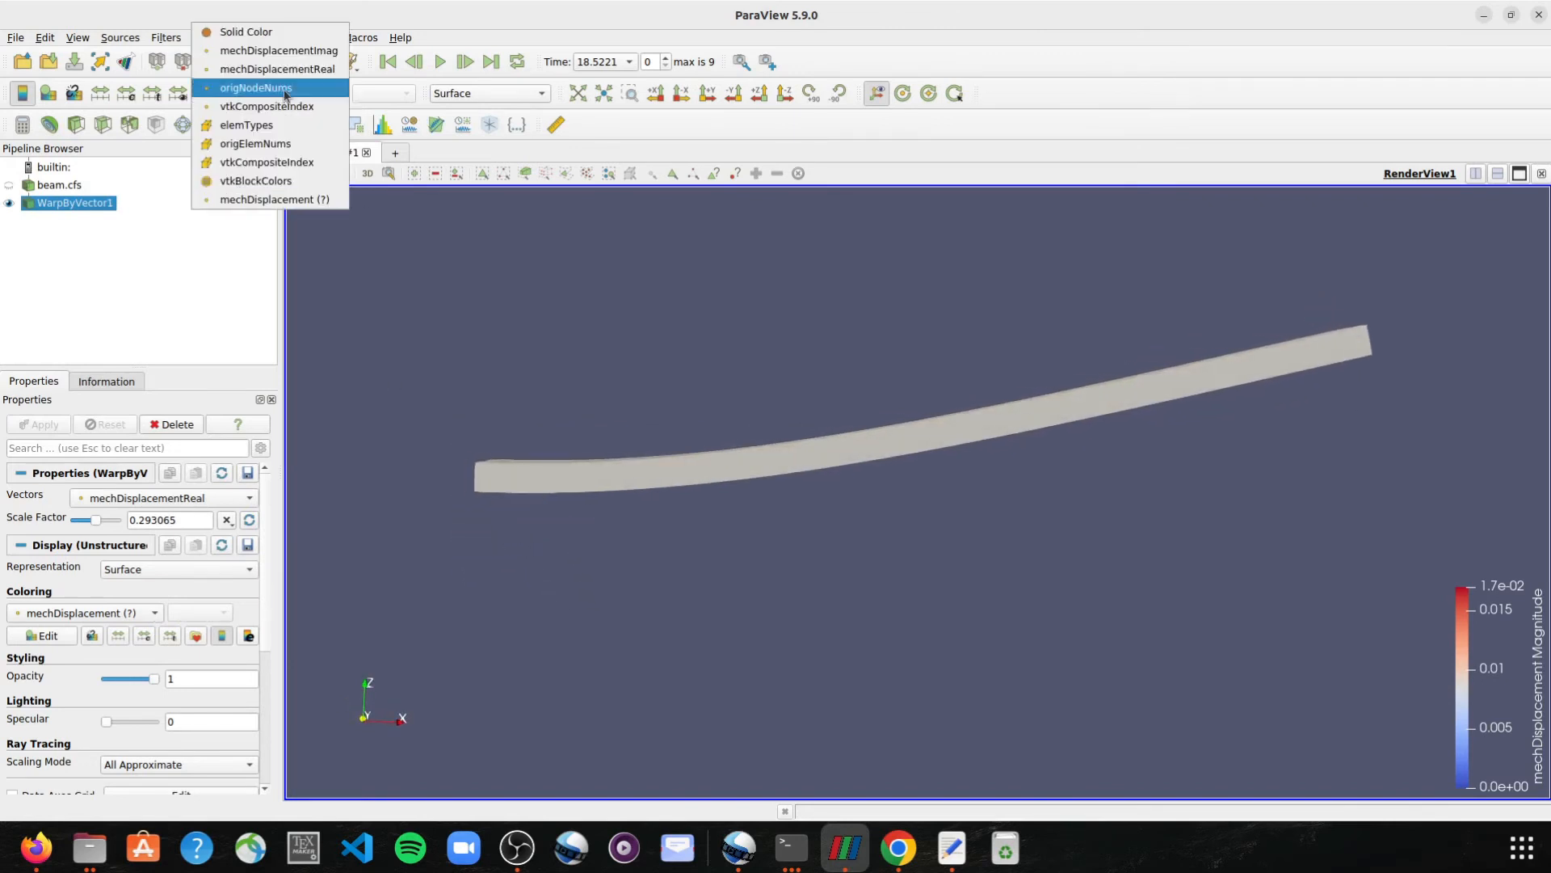
left_click(292, 62)
left_click_drag(839, 486, 897, 543)
Show the undeformed beam.cfs alongside the warped mode and set its opacity to 0.1.
left_click(10, 185)
left_click_drag(620, 501, 582, 477)
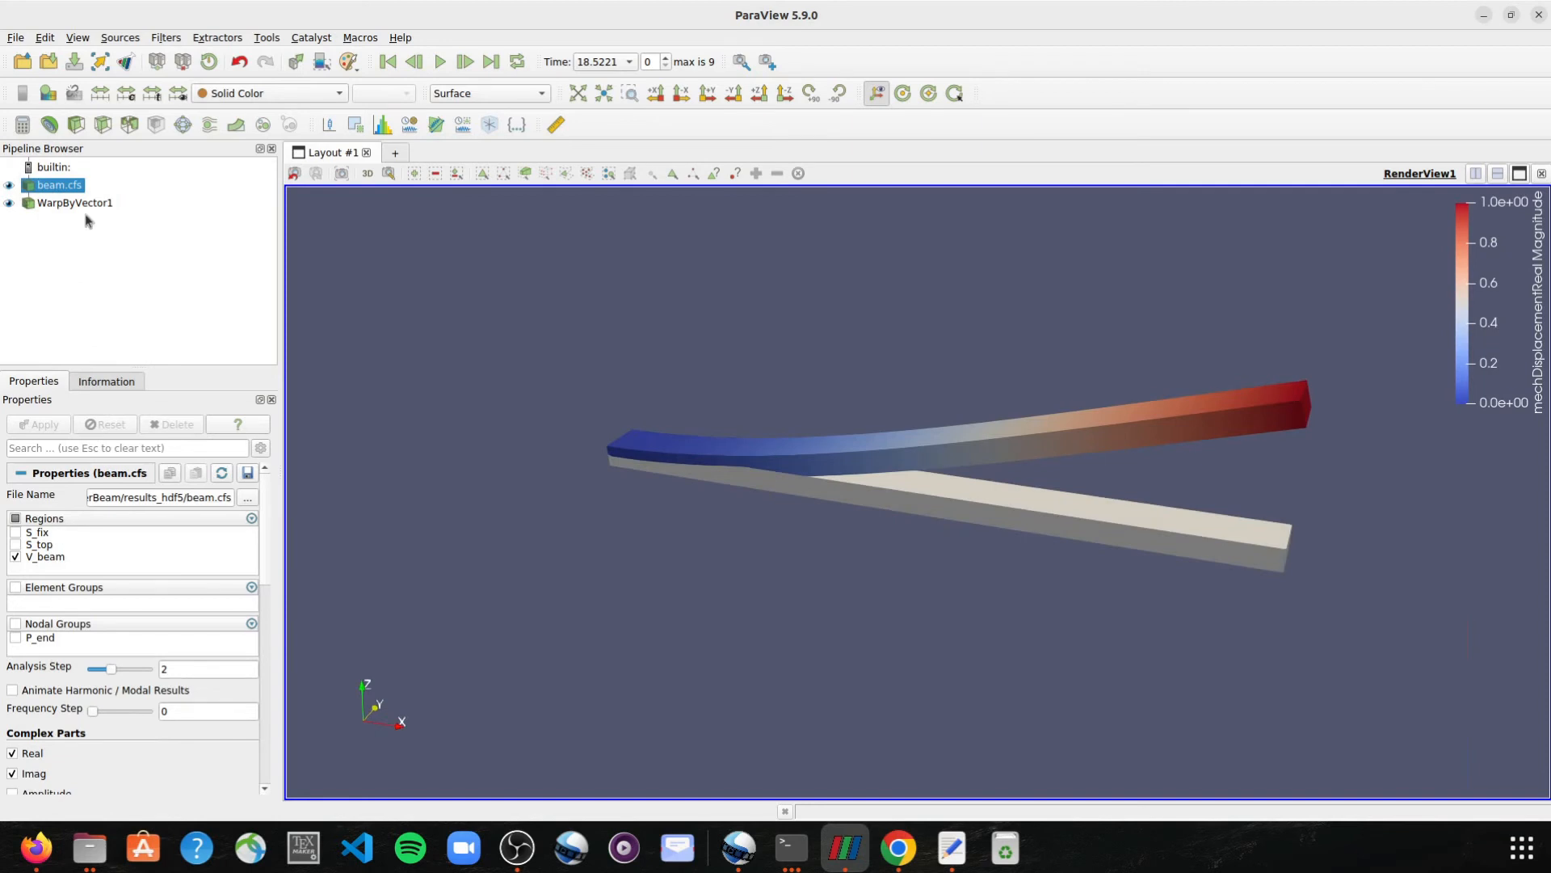
scroll(97, 722, "down", 7)
scroll(98, 722, "up", 3)
scroll(101, 723, "down", 4)
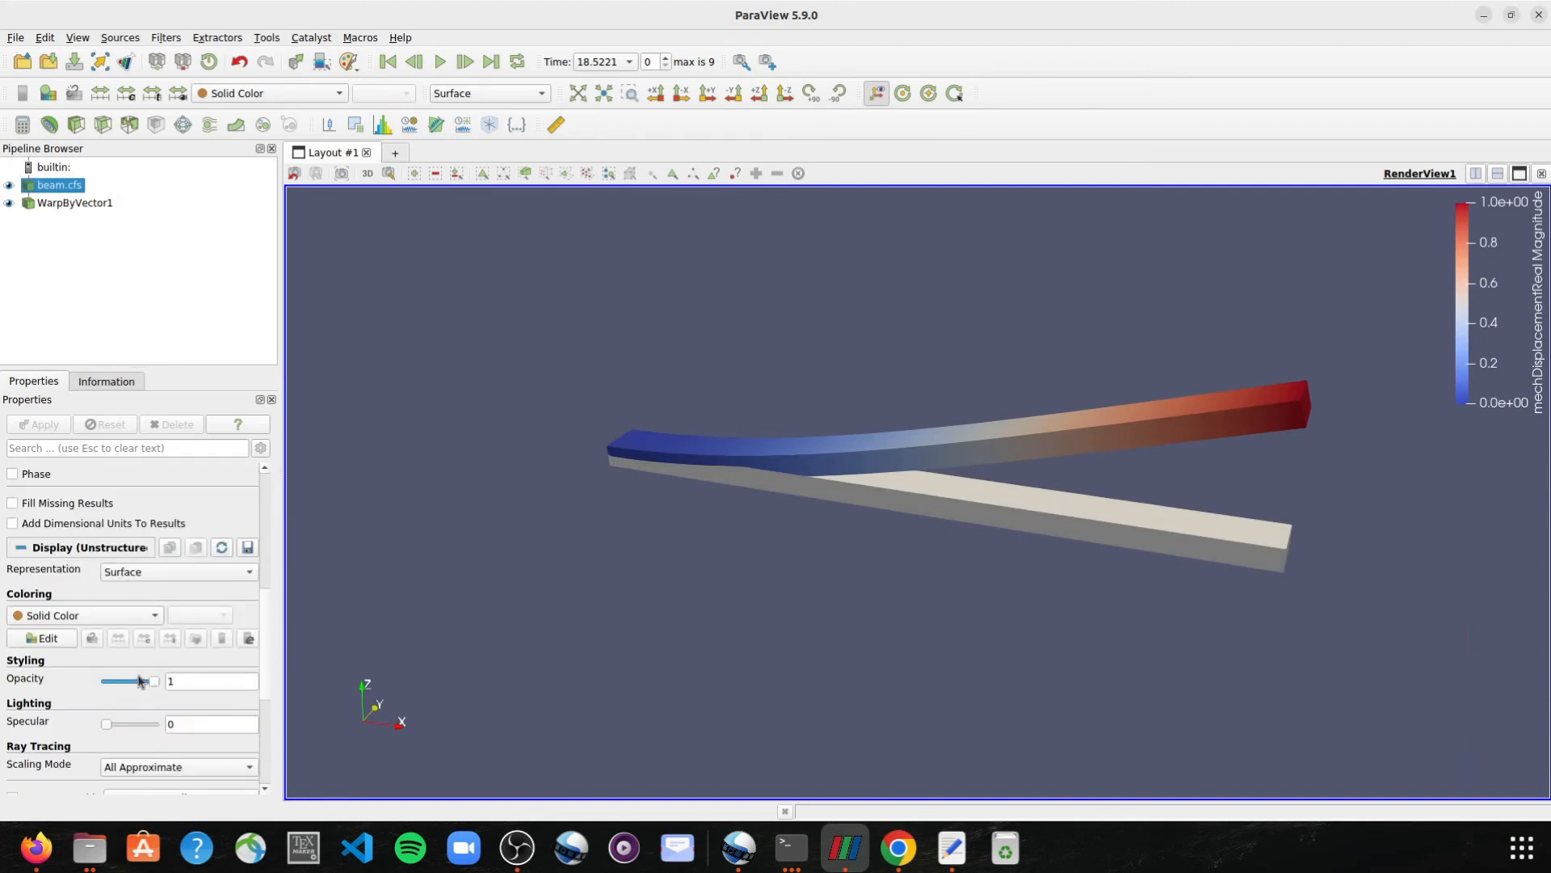
left_click_drag(154, 688, 112, 694)
left_click_drag(708, 700, 715, 681)
left_click_drag(903, 669, 844, 663)
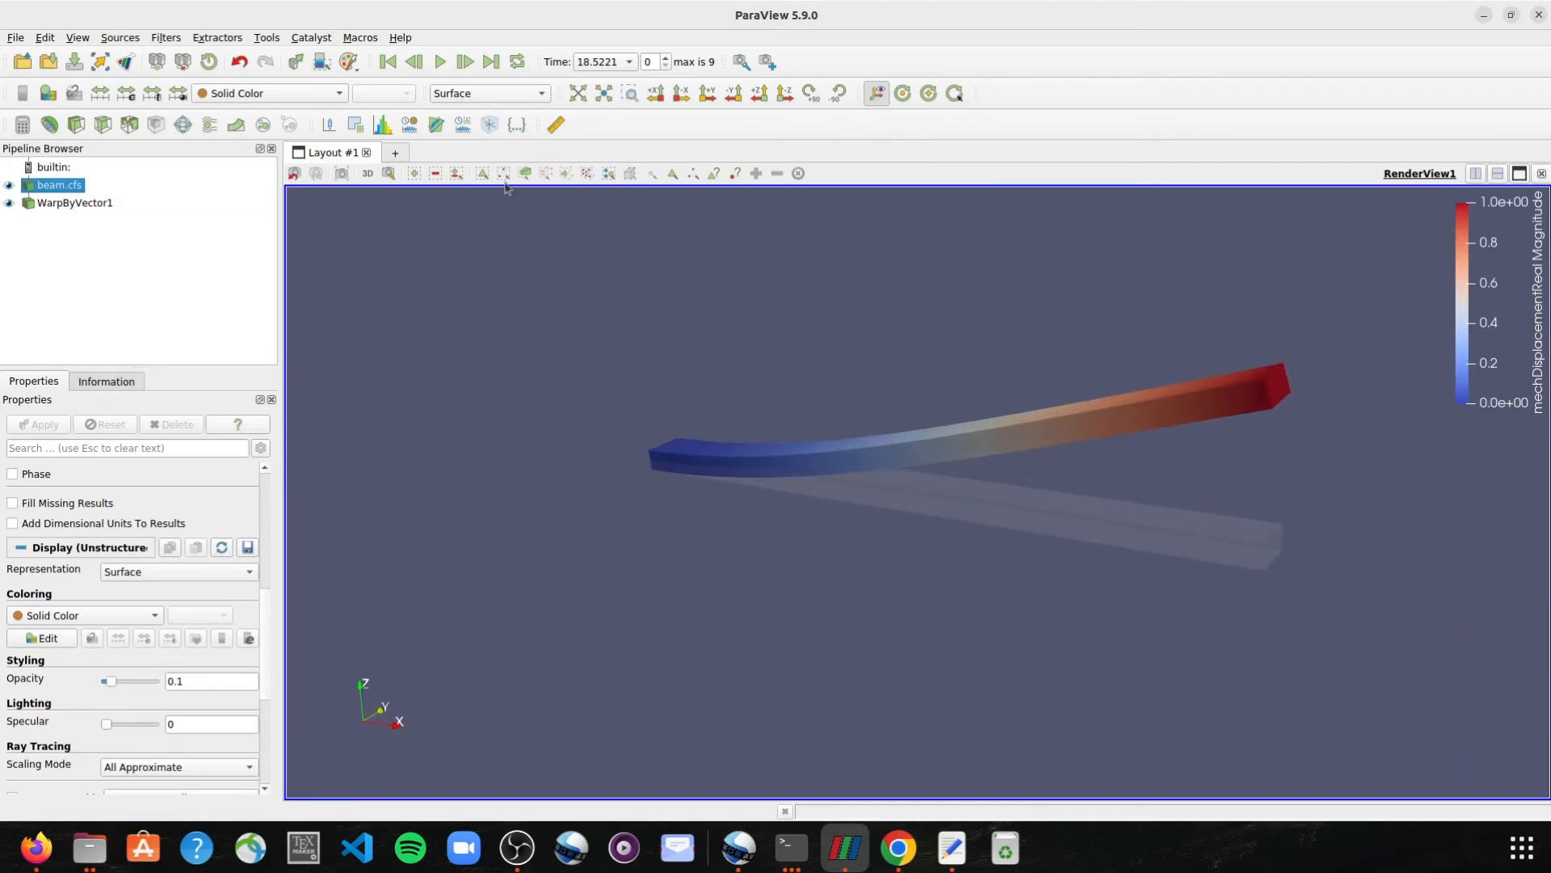
Select the first eigenfrequency, 18.5221, from the list of time values and examine its mode shape.
left_click(619, 61)
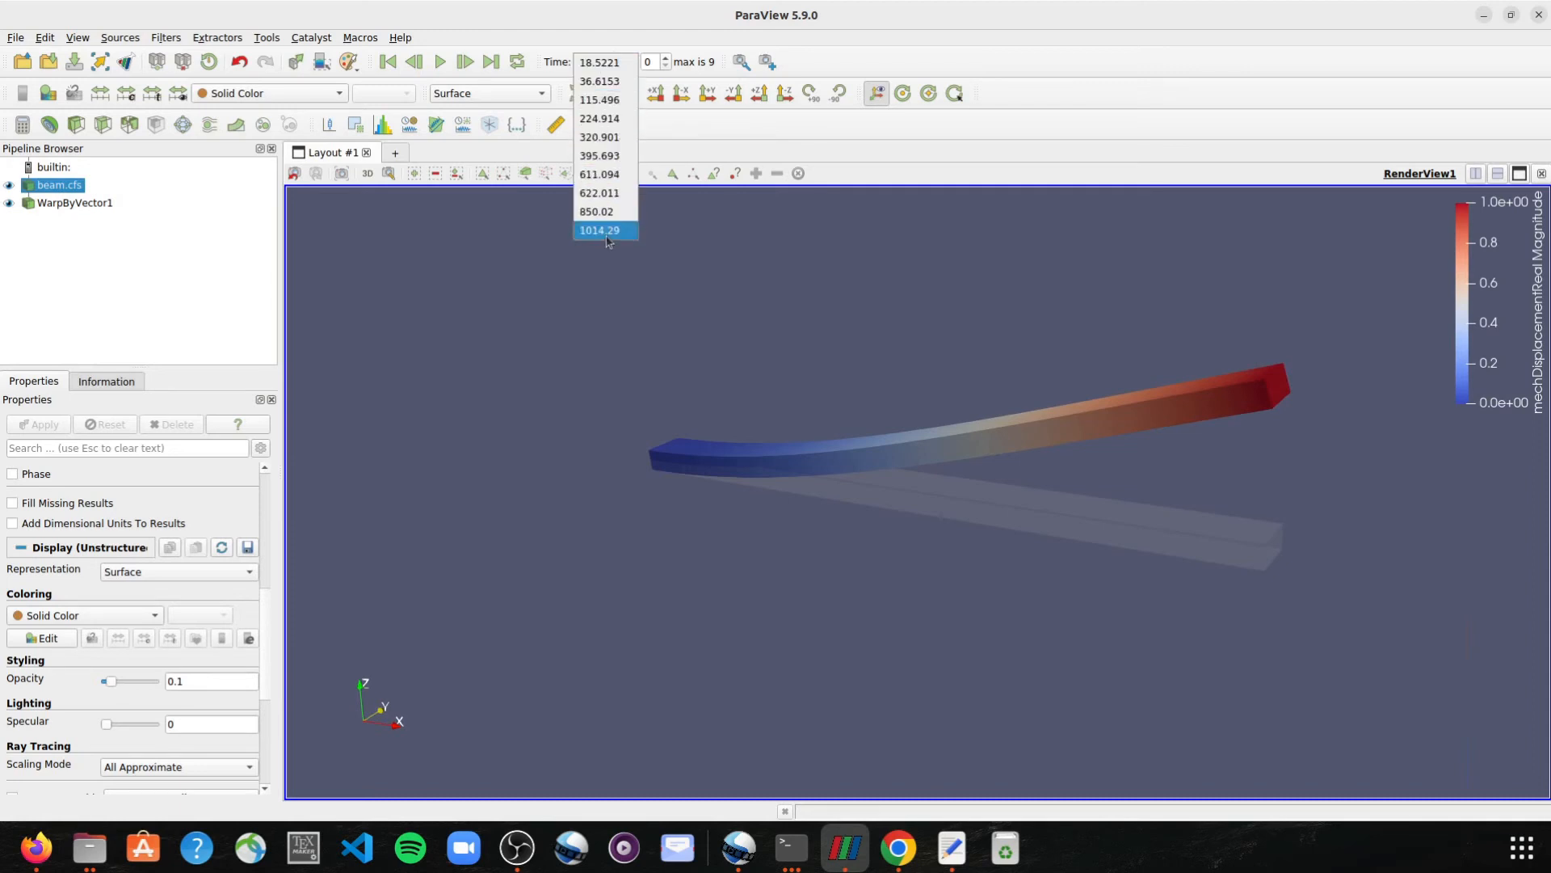
left_click(600, 63)
left_click_drag(1175, 511, 1223, 541)
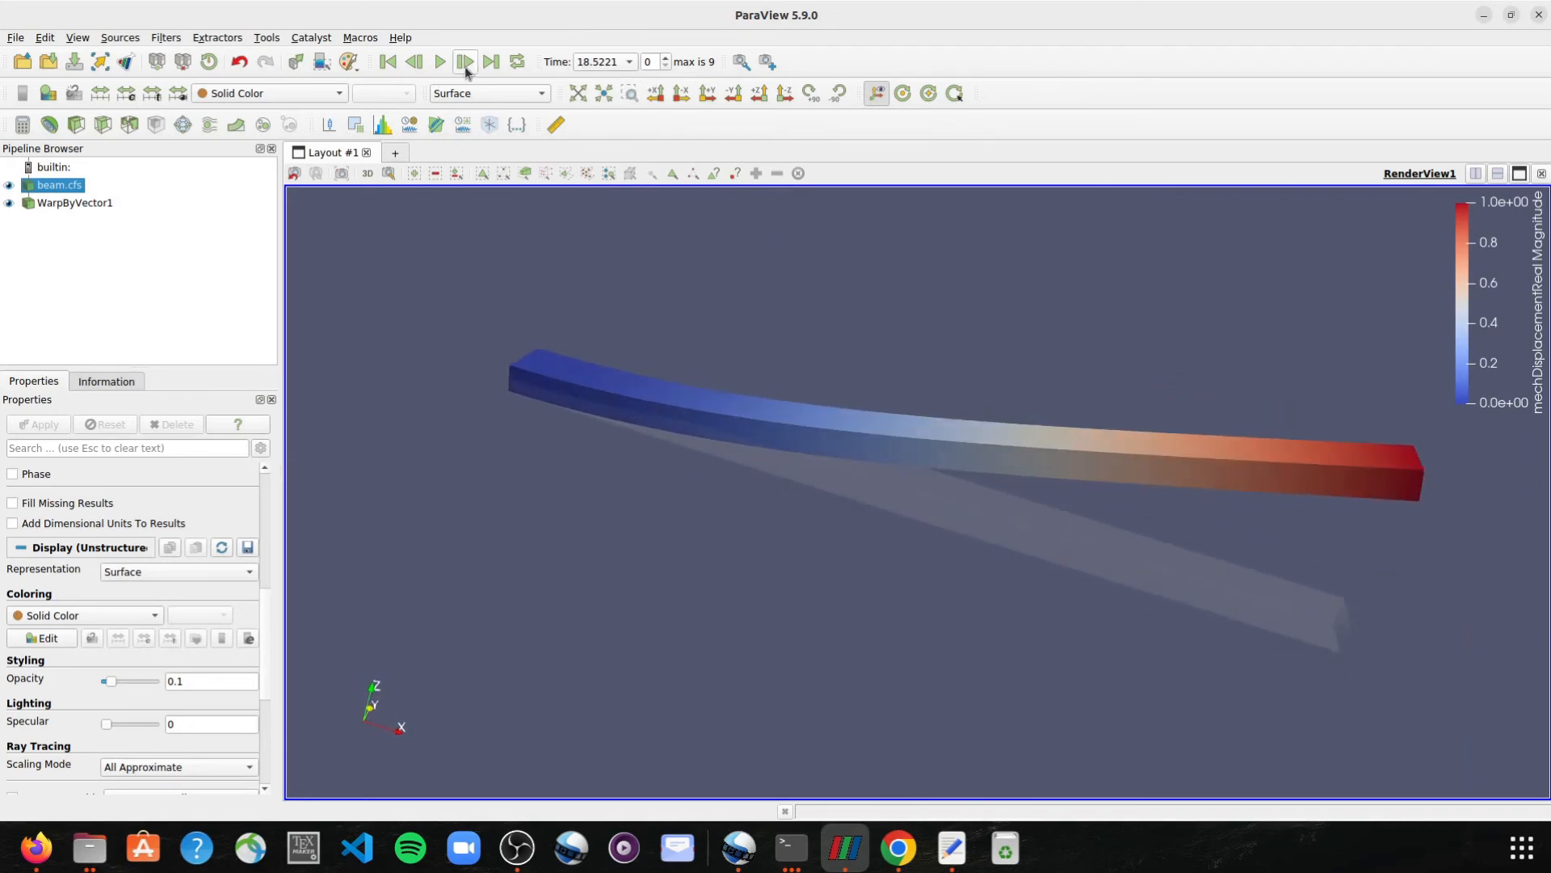
left_click_drag(1236, 529, 1163, 523)
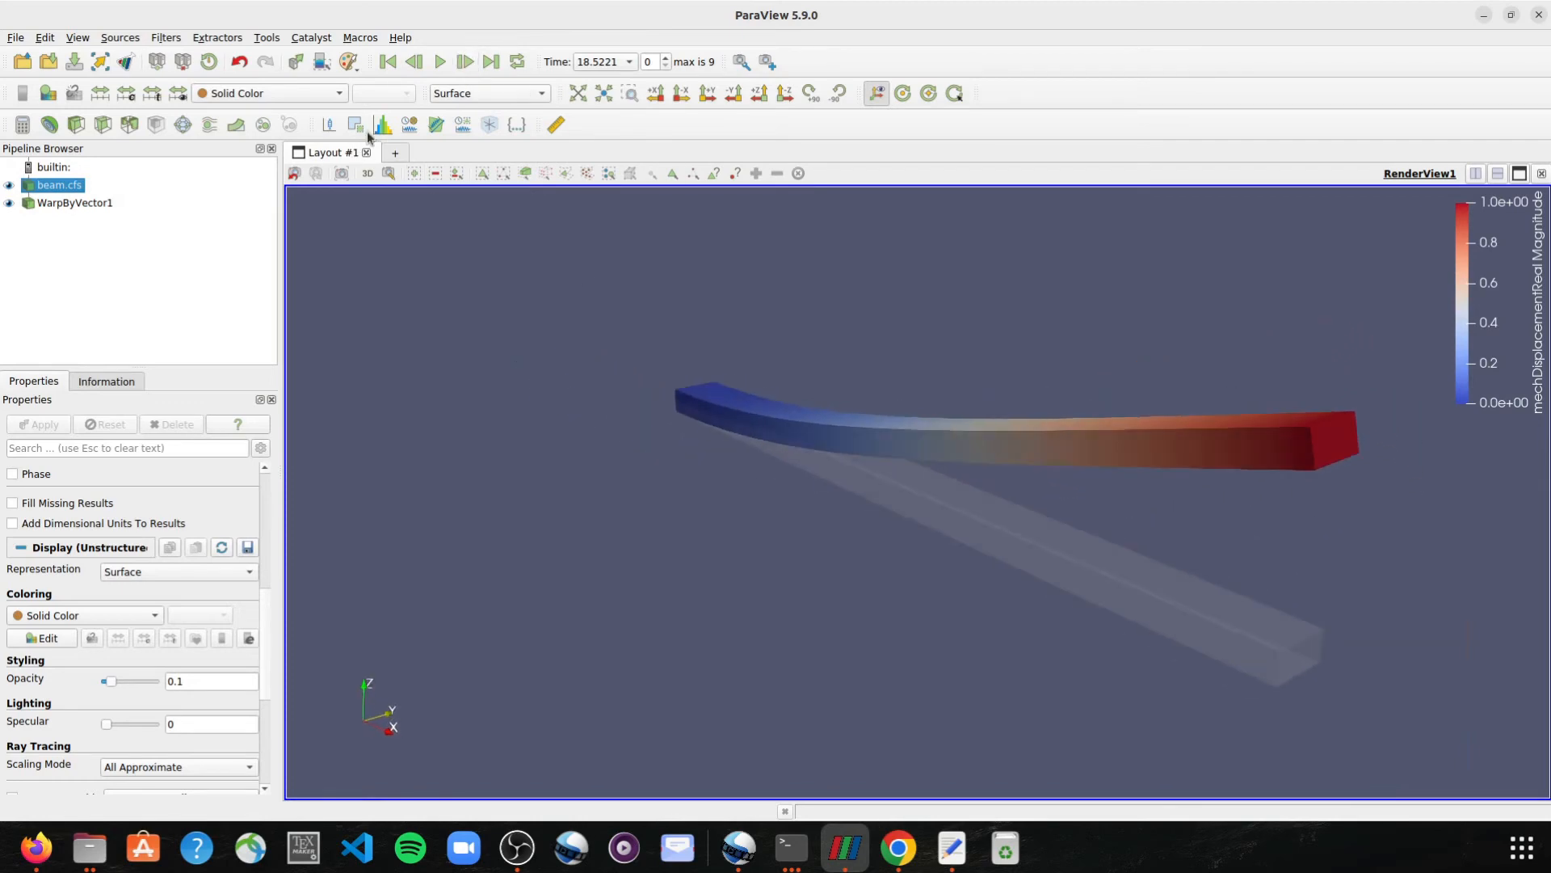
Advance through the eigenfrequencies to 395.693 and examine the mode shapes.
left_click(464, 62)
left_click_drag(843, 489, 897, 497)
left_click(478, 63)
left_click(479, 62)
left_click(478, 62)
left_click(479, 62)
left_click_drag(787, 464, 966, 516)
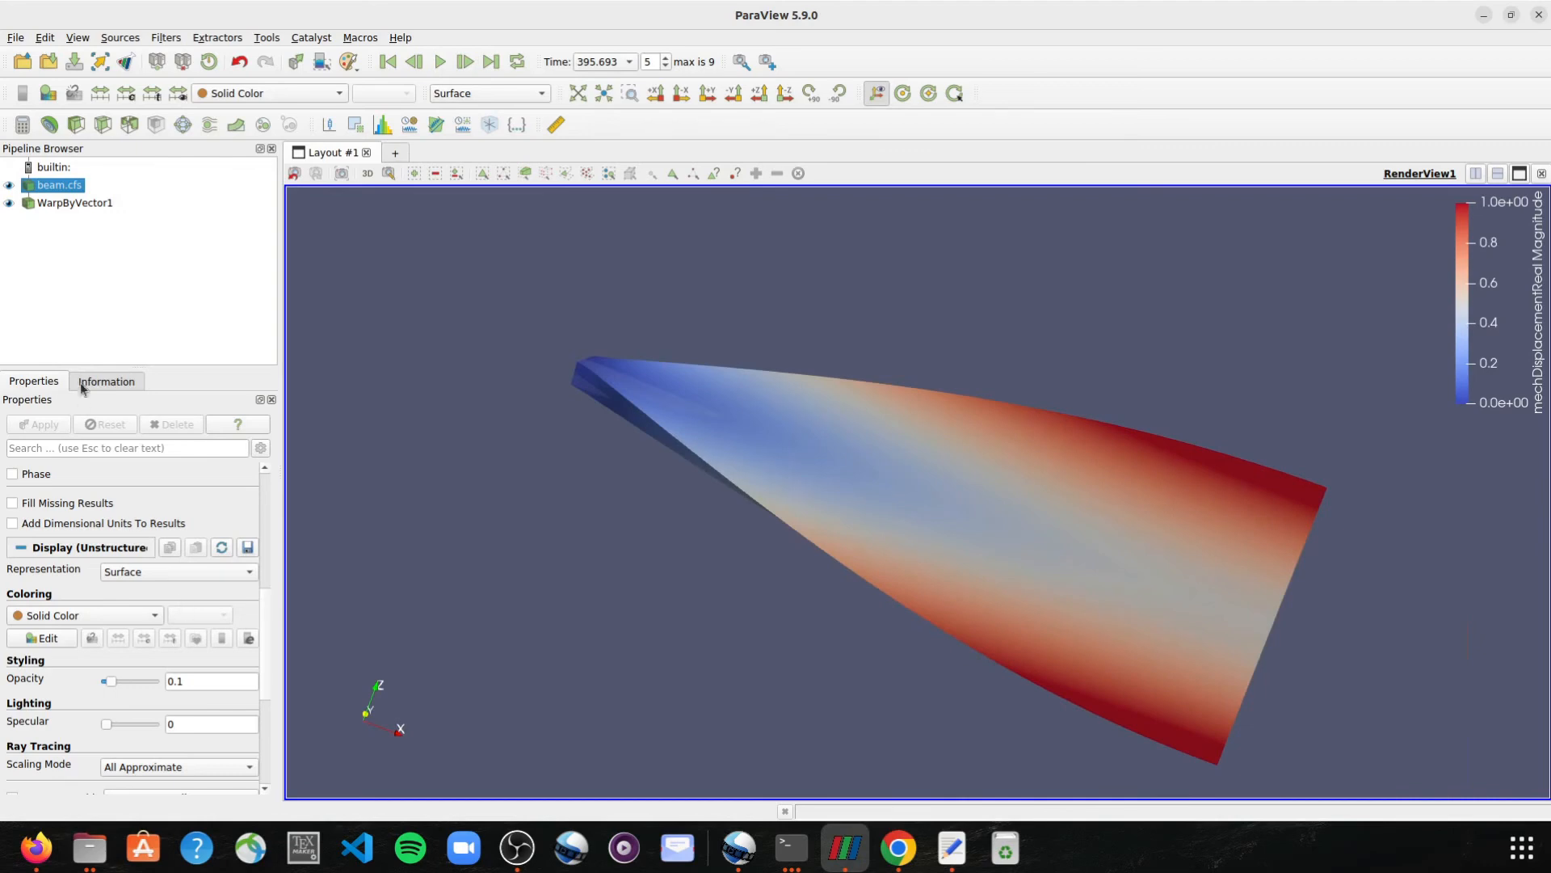
Switch beam.cfs to analysis step 3 and enable animation of harmonic/modal results.
double_click(56, 187)
left_click(234, 242)
left_click(49, 186)
scroll(222, 619, "up", 5)
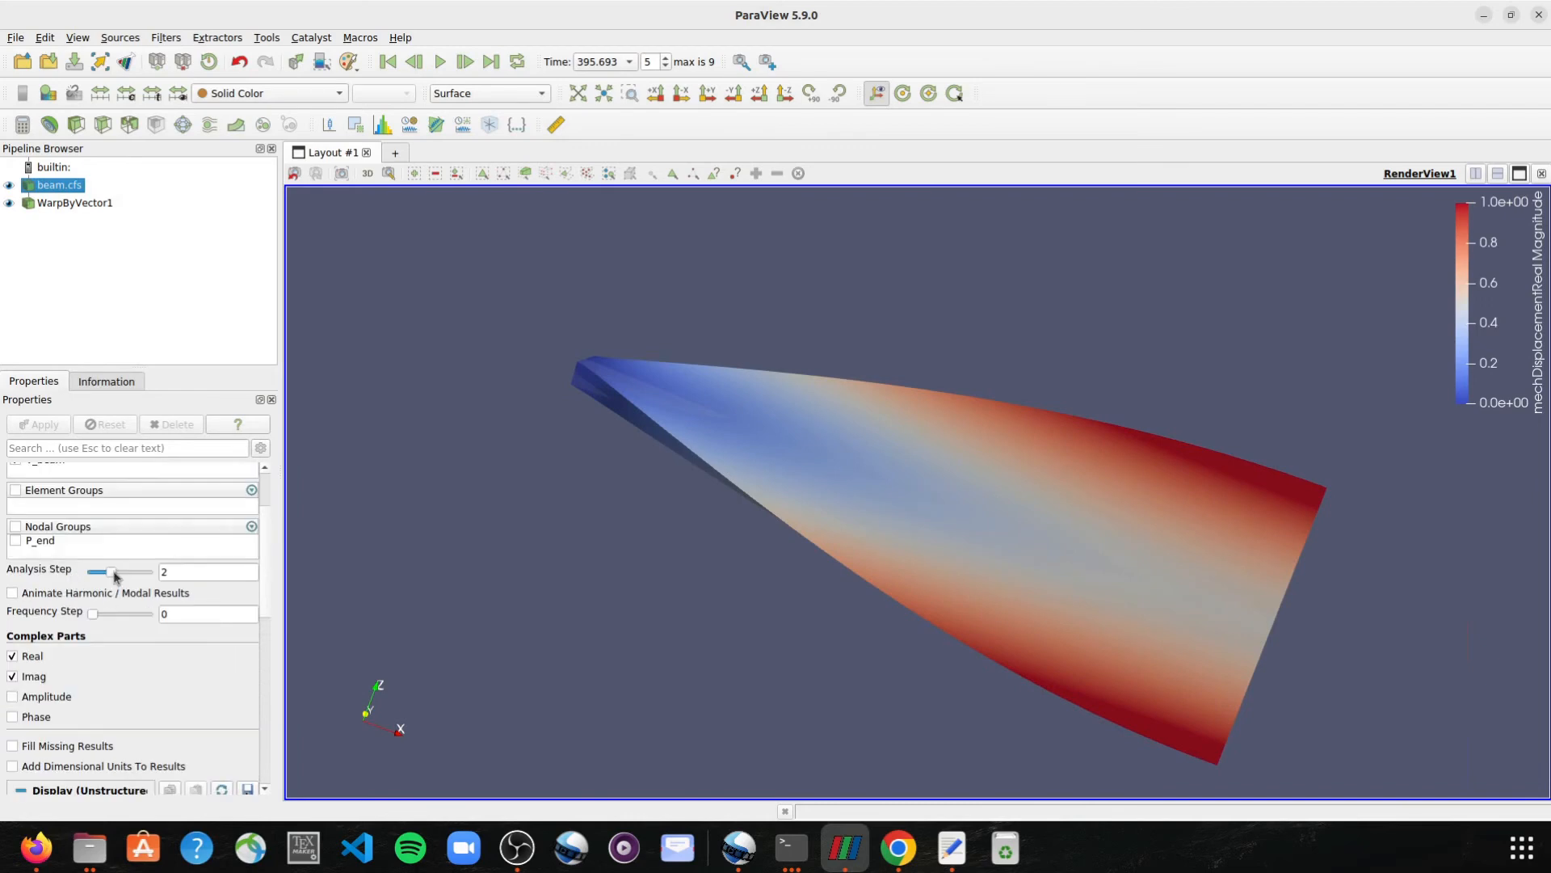
left_click_drag(114, 575, 126, 581)
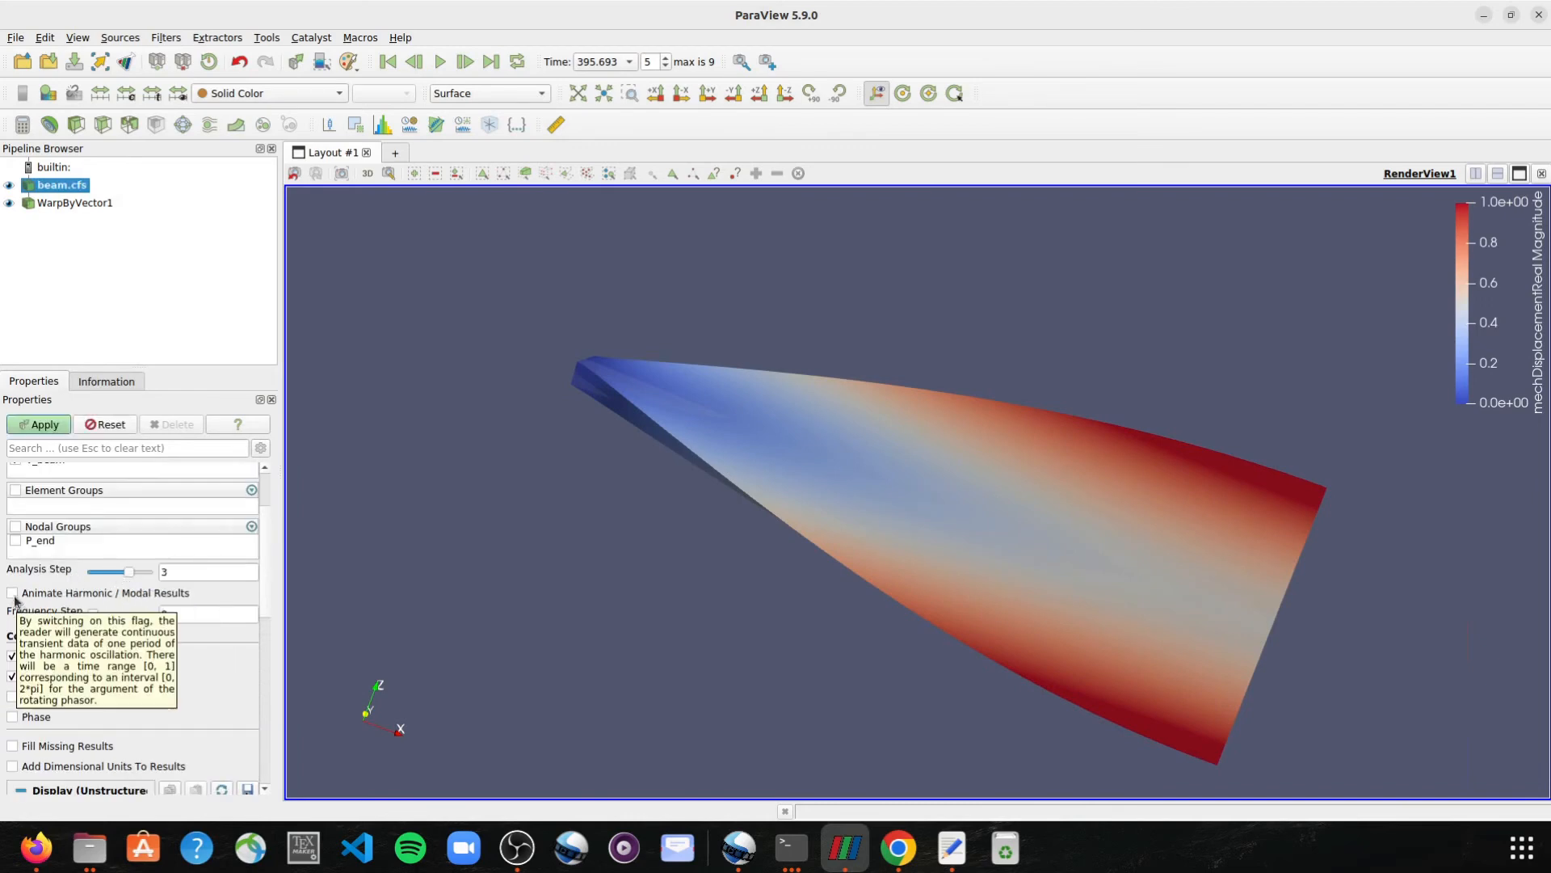
left_click(12, 594)
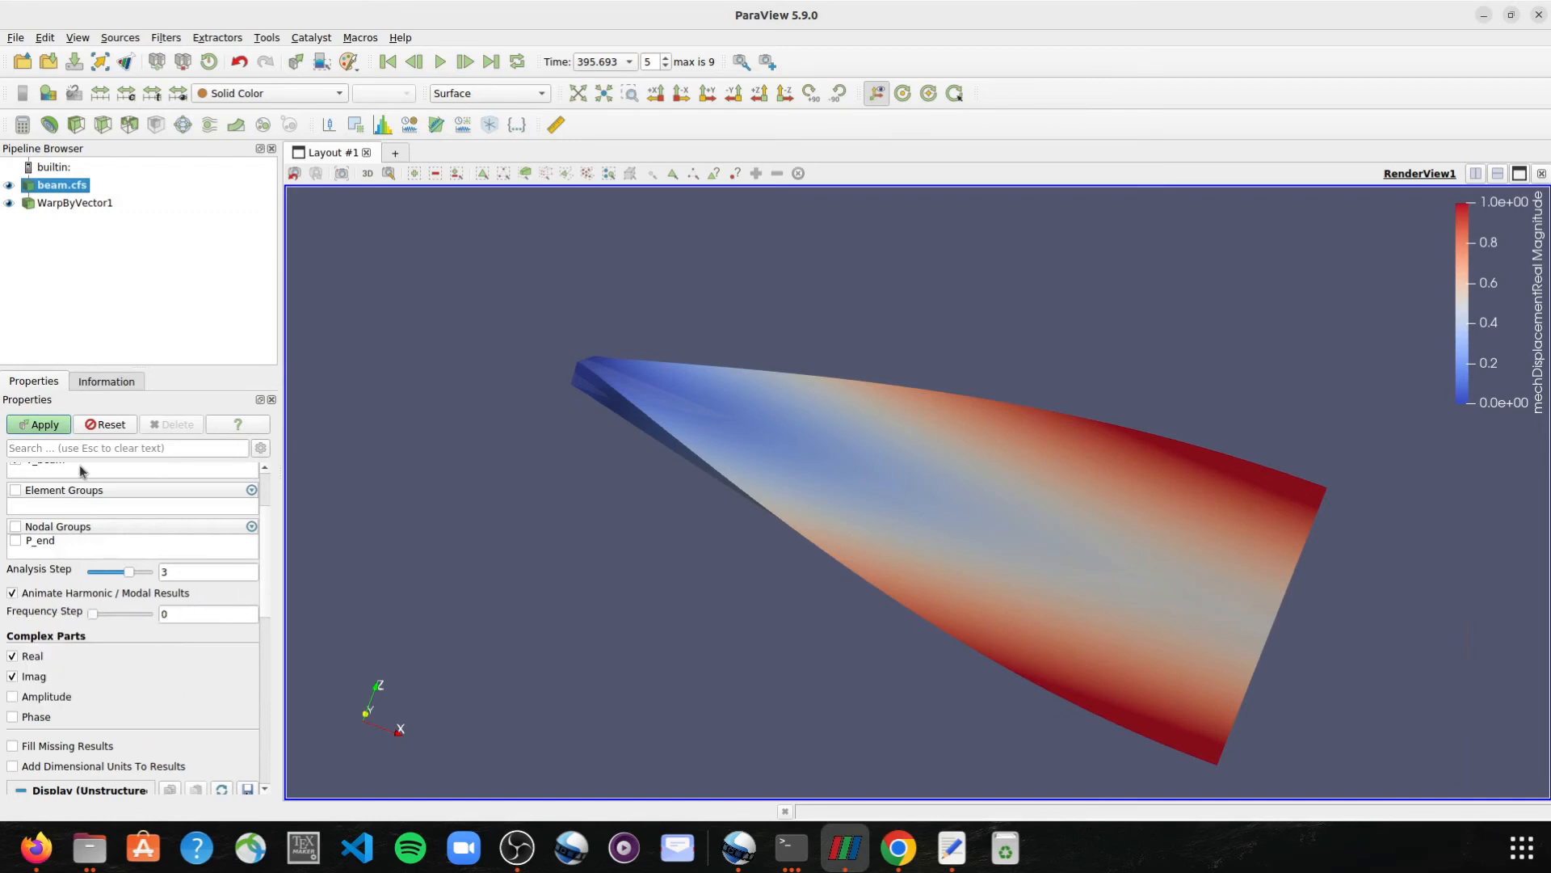
left_click(42, 425)
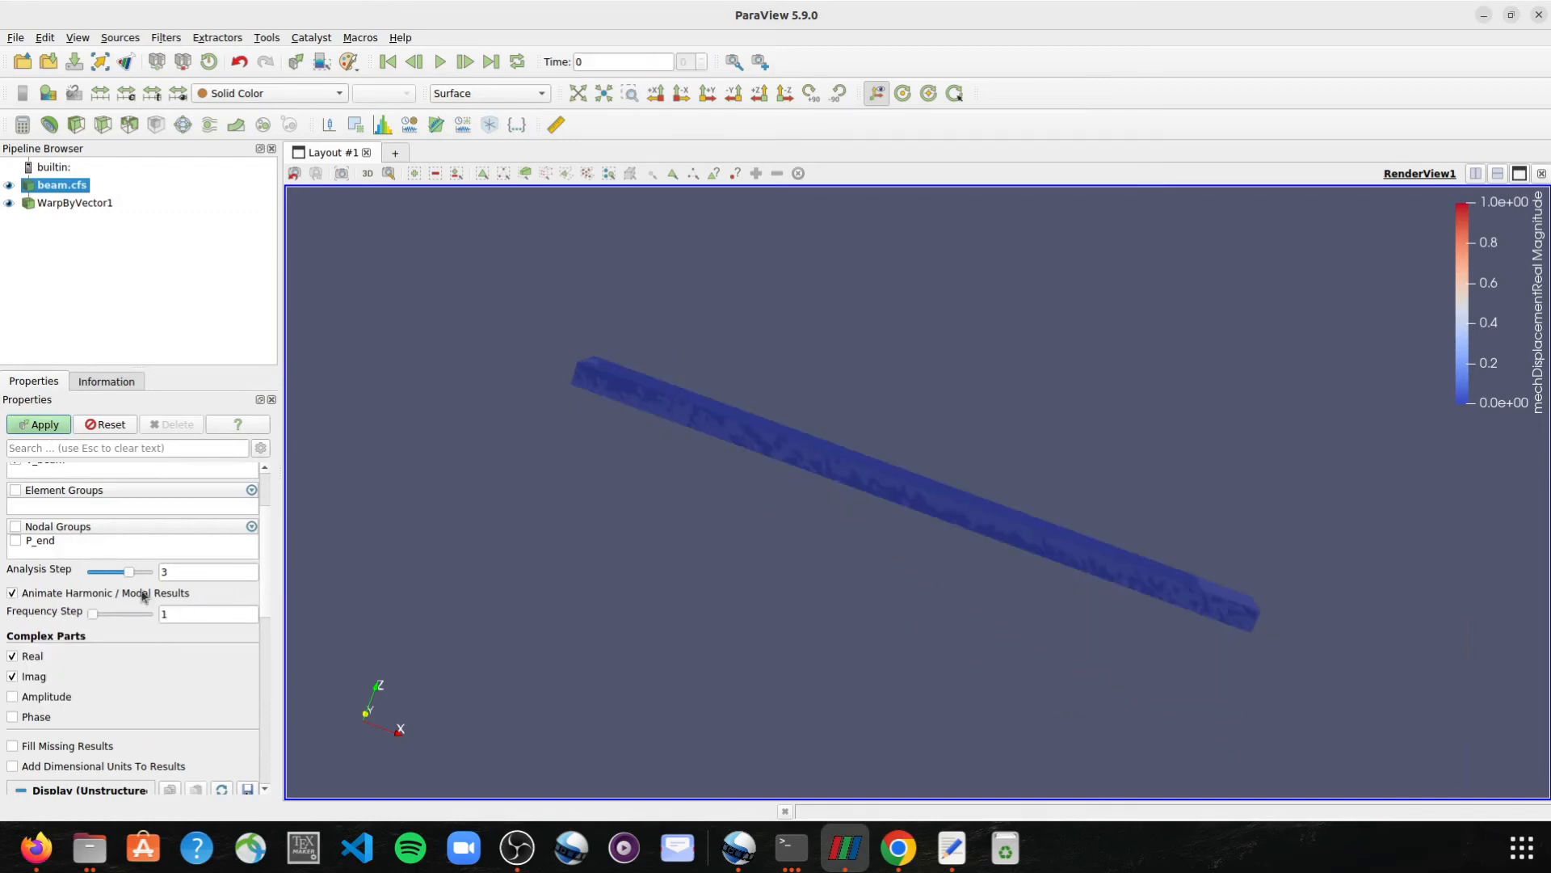
Set the frequency step of the harmonic results to 12 and apply it.
left_click(95, 614)
left_click_drag(101, 616, 139, 616)
left_click(50, 428)
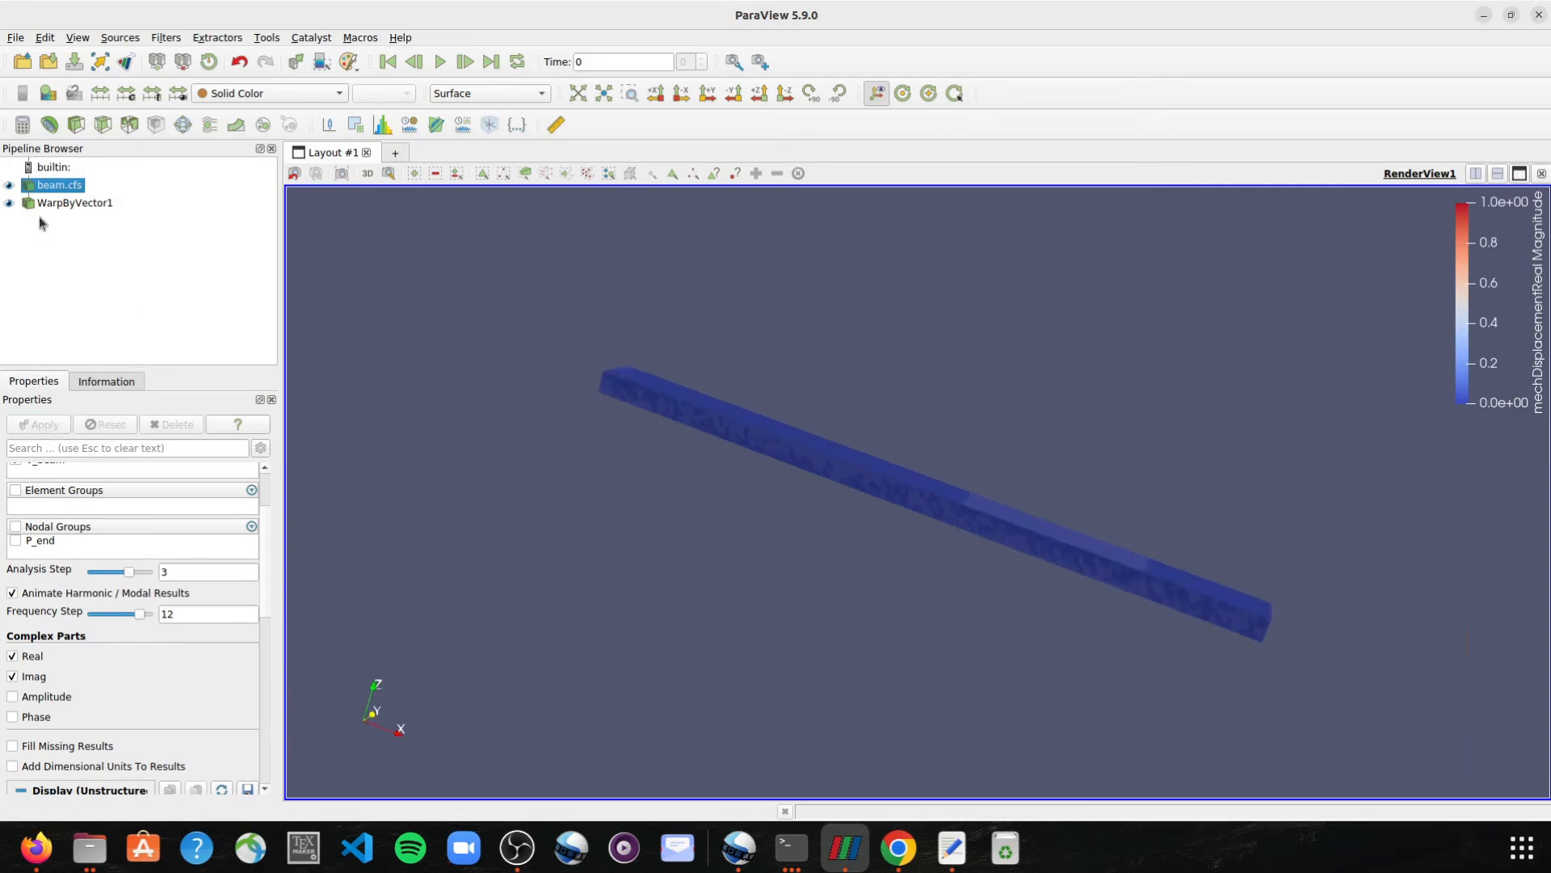
Hide beam.cfs and warp the harmonic result by mechDisplacement with scale factor 1588.31.
left_click(9, 185)
left_click(75, 204)
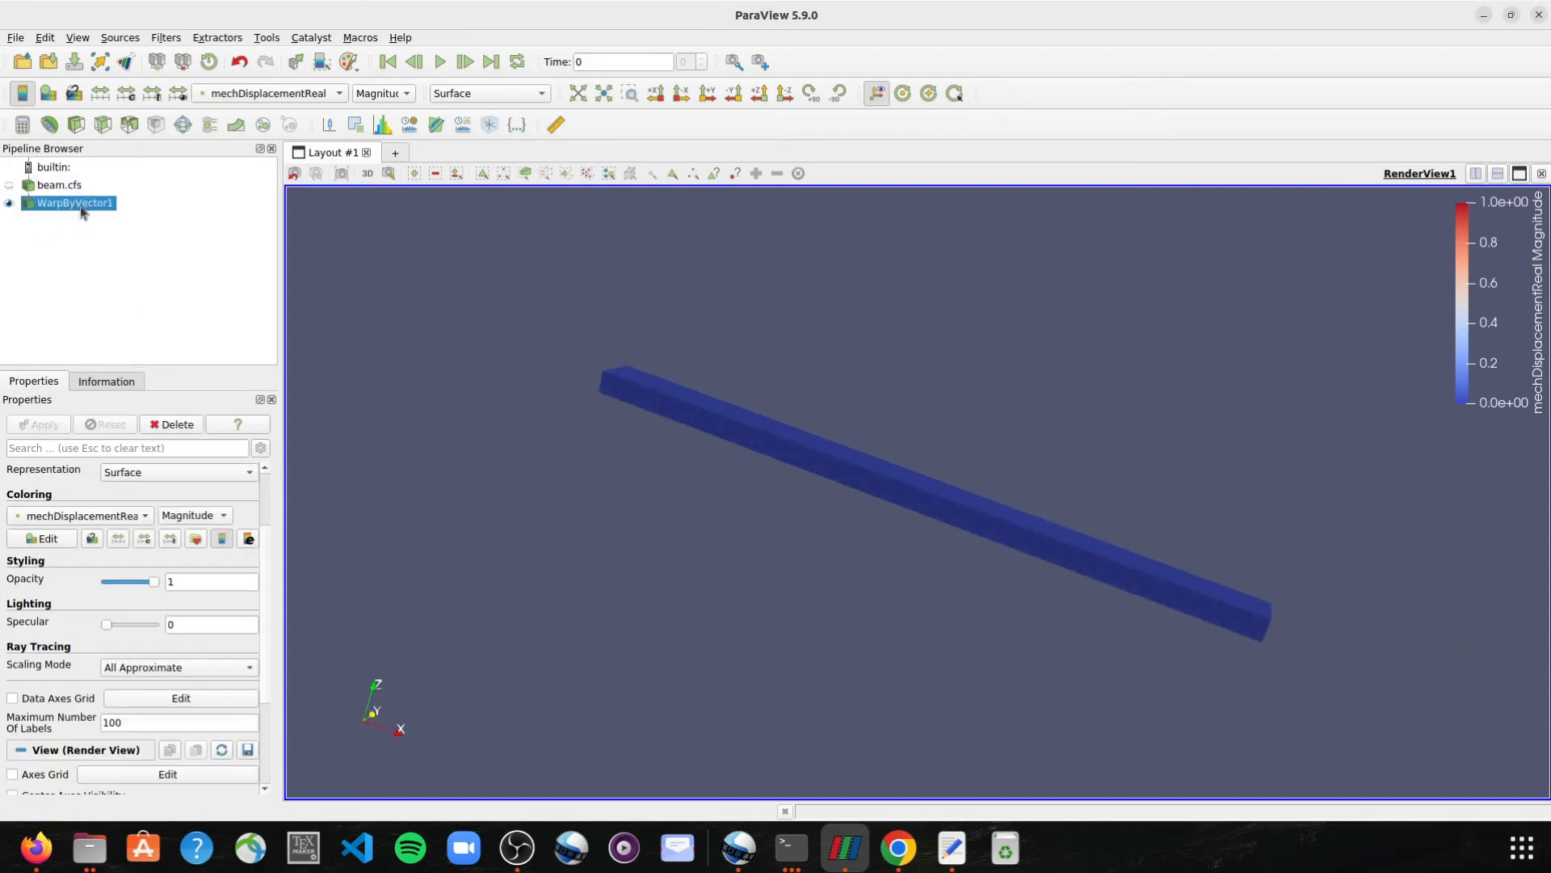
scroll(839, 560, "down", 4)
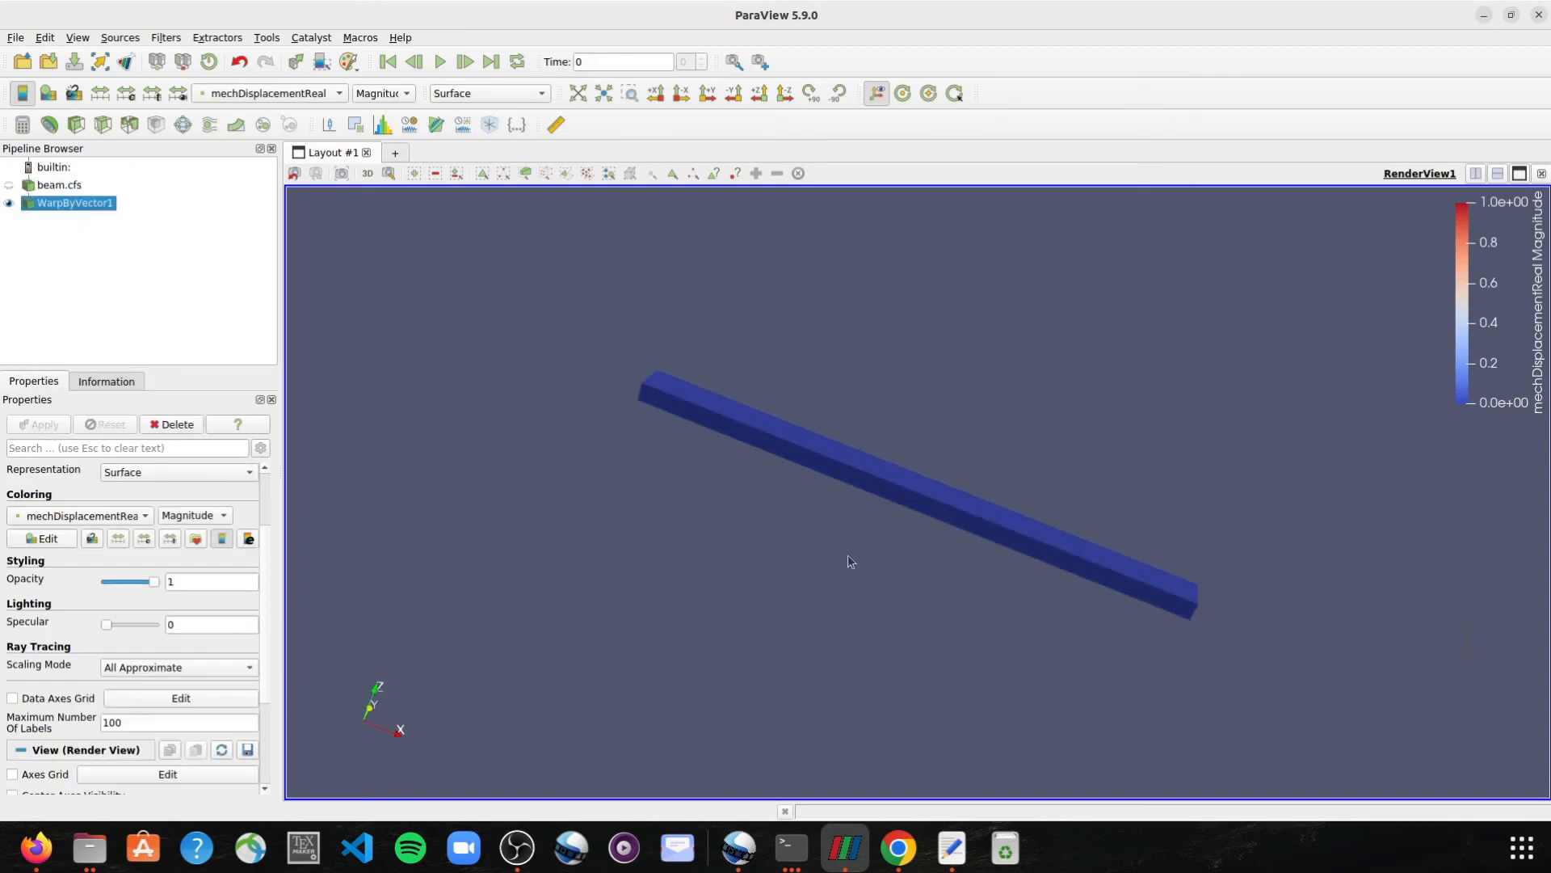
scroll(153, 491, "up", 2)
left_click(233, 496)
left_click(208, 469)
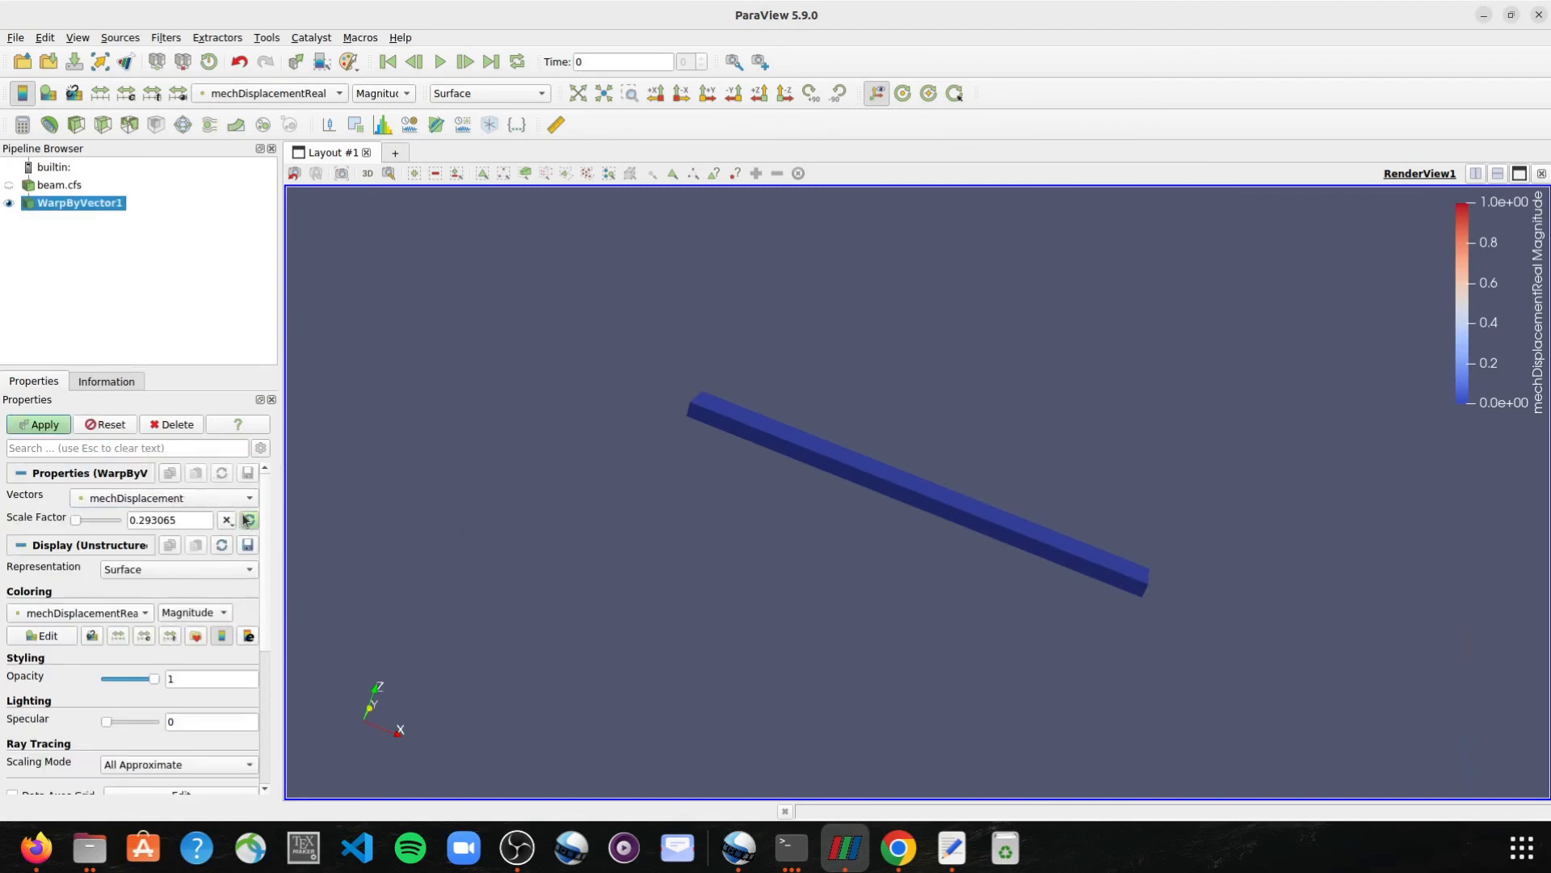
left_click(41, 425)
left_click_drag(681, 549, 626, 529)
left_click_drag(837, 521, 906, 496)
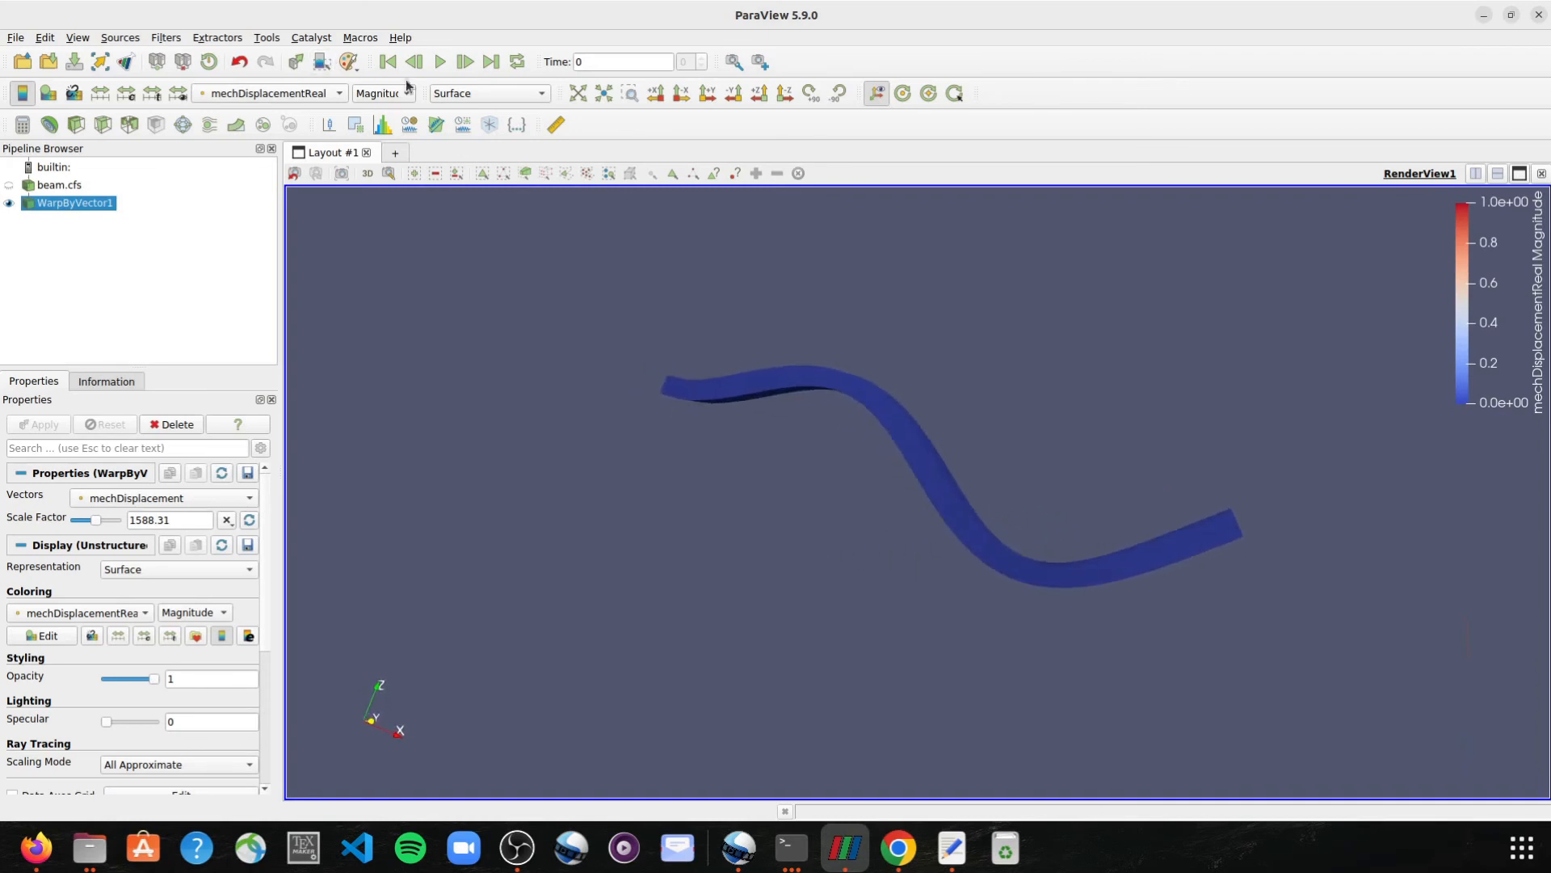
Play the harmonic animation of the warped beam once and return to its first frame.
left_click(439, 61)
left_click_drag(735, 403, 807, 506)
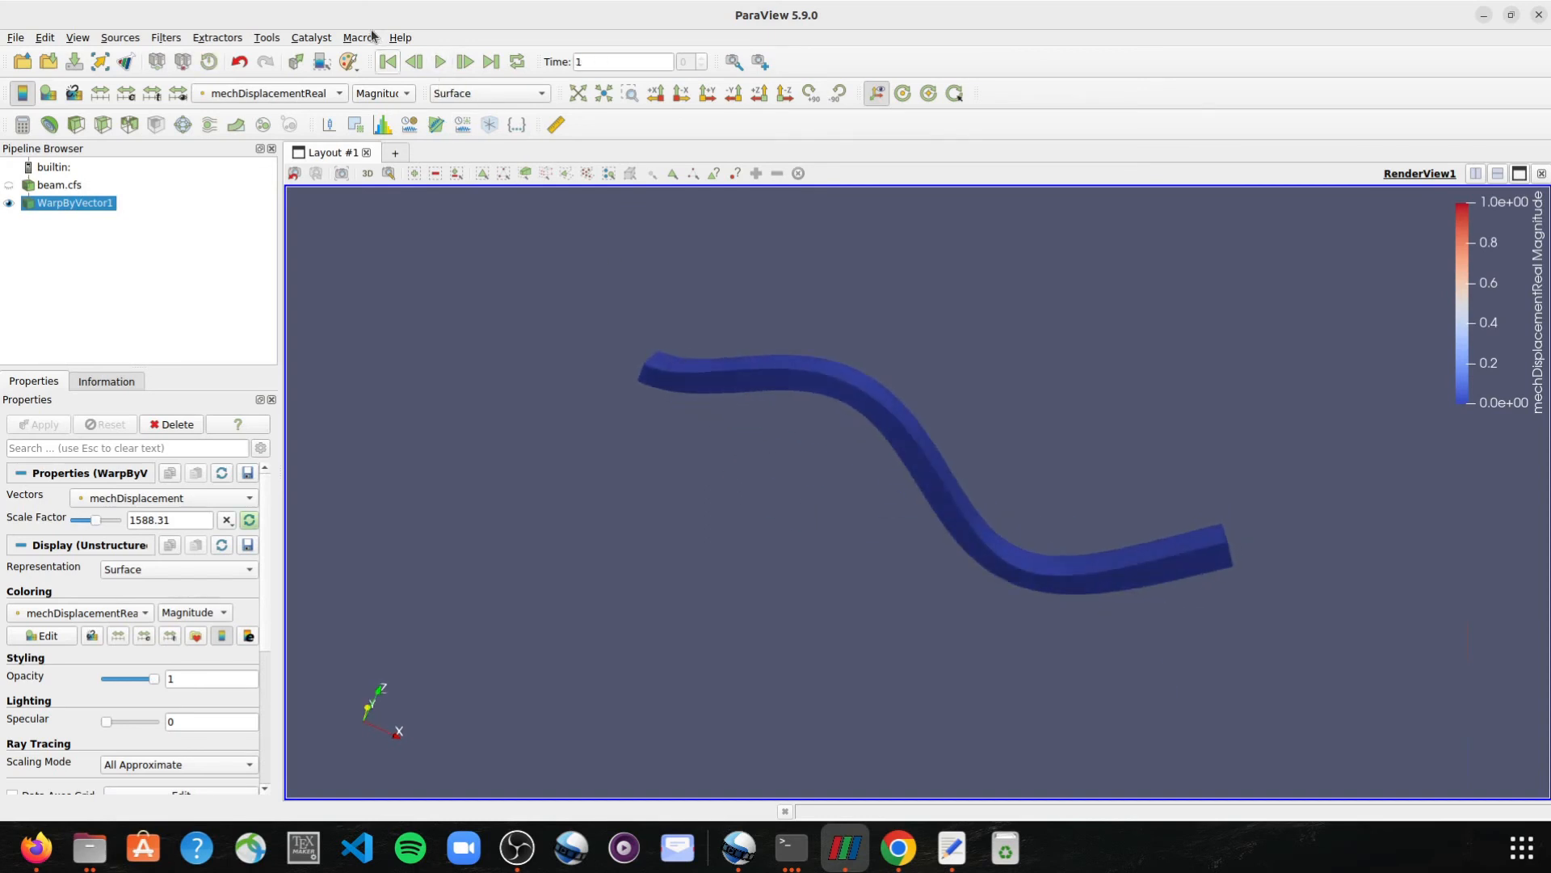
left_click(388, 62)
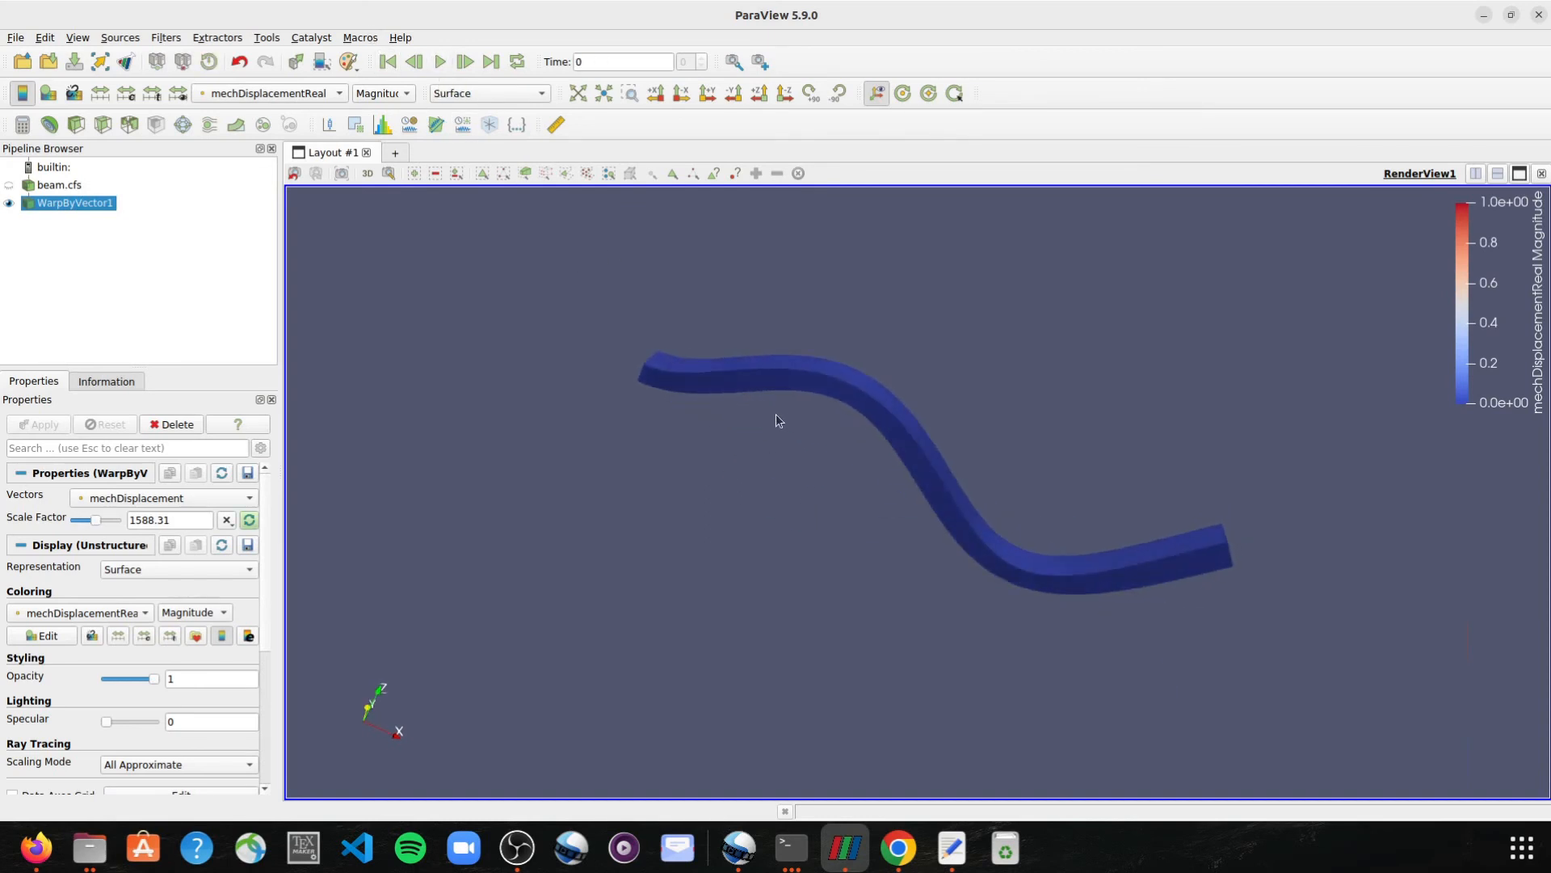
Show the Animation View and set the playback mode to Real Time.
left_click(77, 37)
left_click(124, 76)
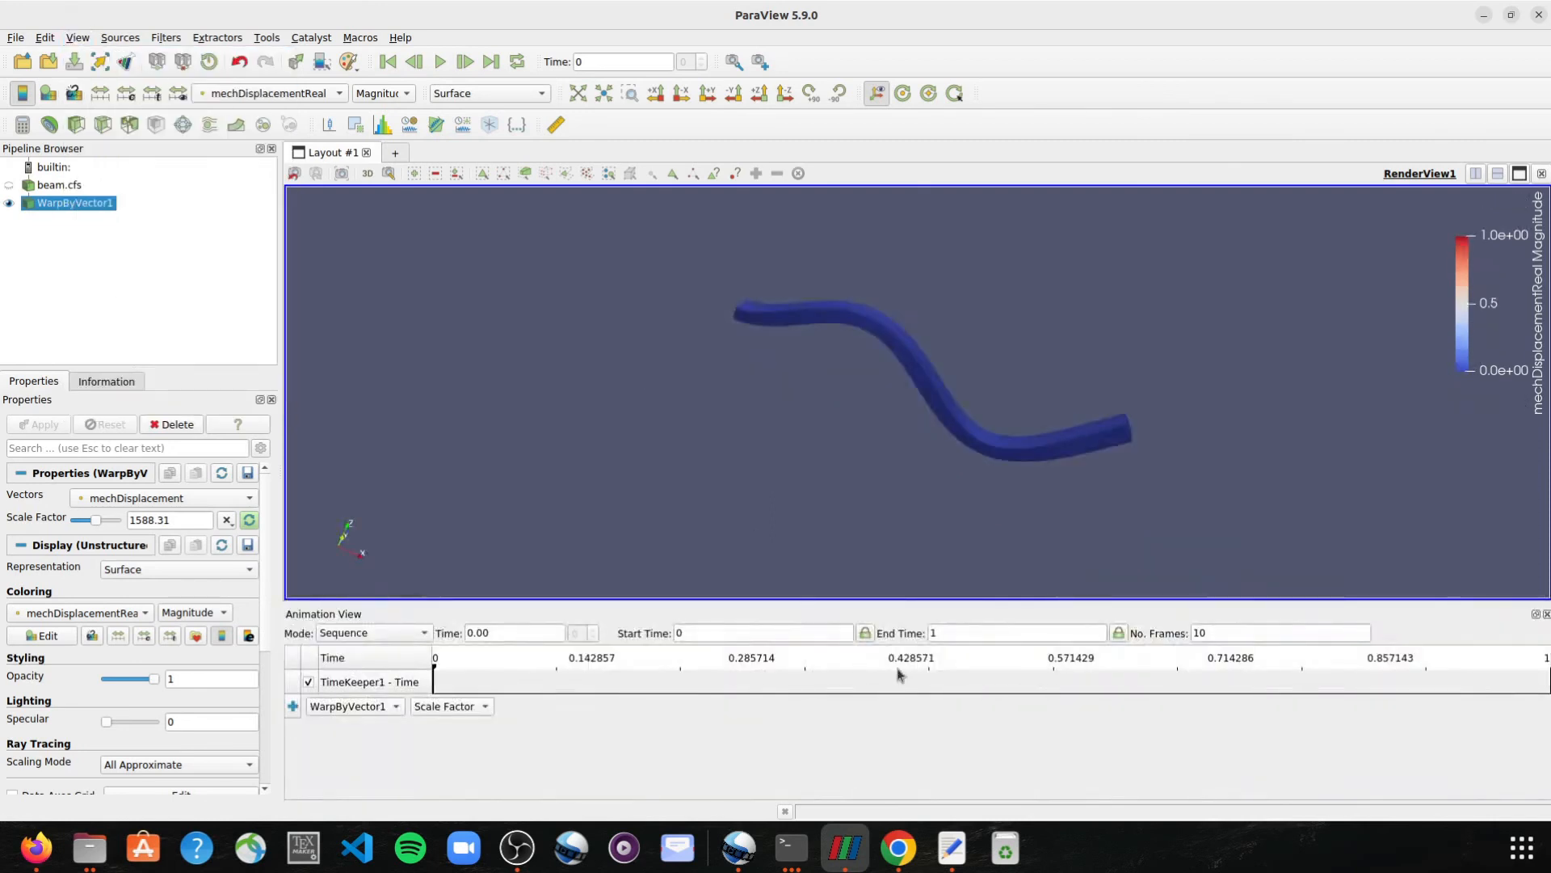
left_click(376, 633)
left_click(380, 652)
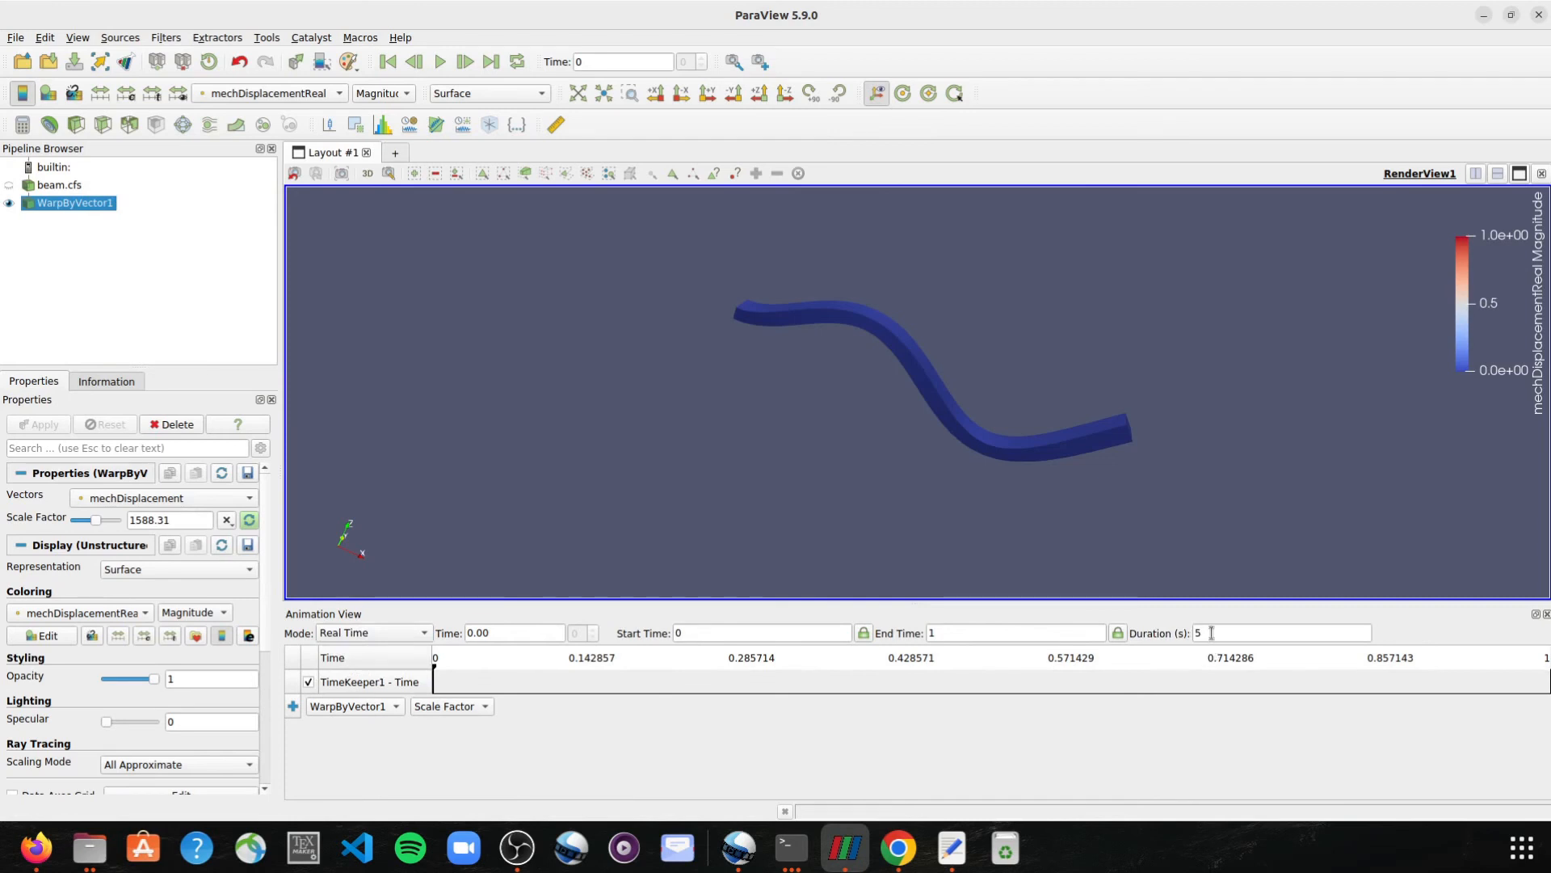
Play the harmonic animation in real time and examine the beam's vibration.
left_click_drag(948, 482, 932, 475)
scroll(932, 475, "up", 2)
left_click_drag(1066, 487, 1025, 484)
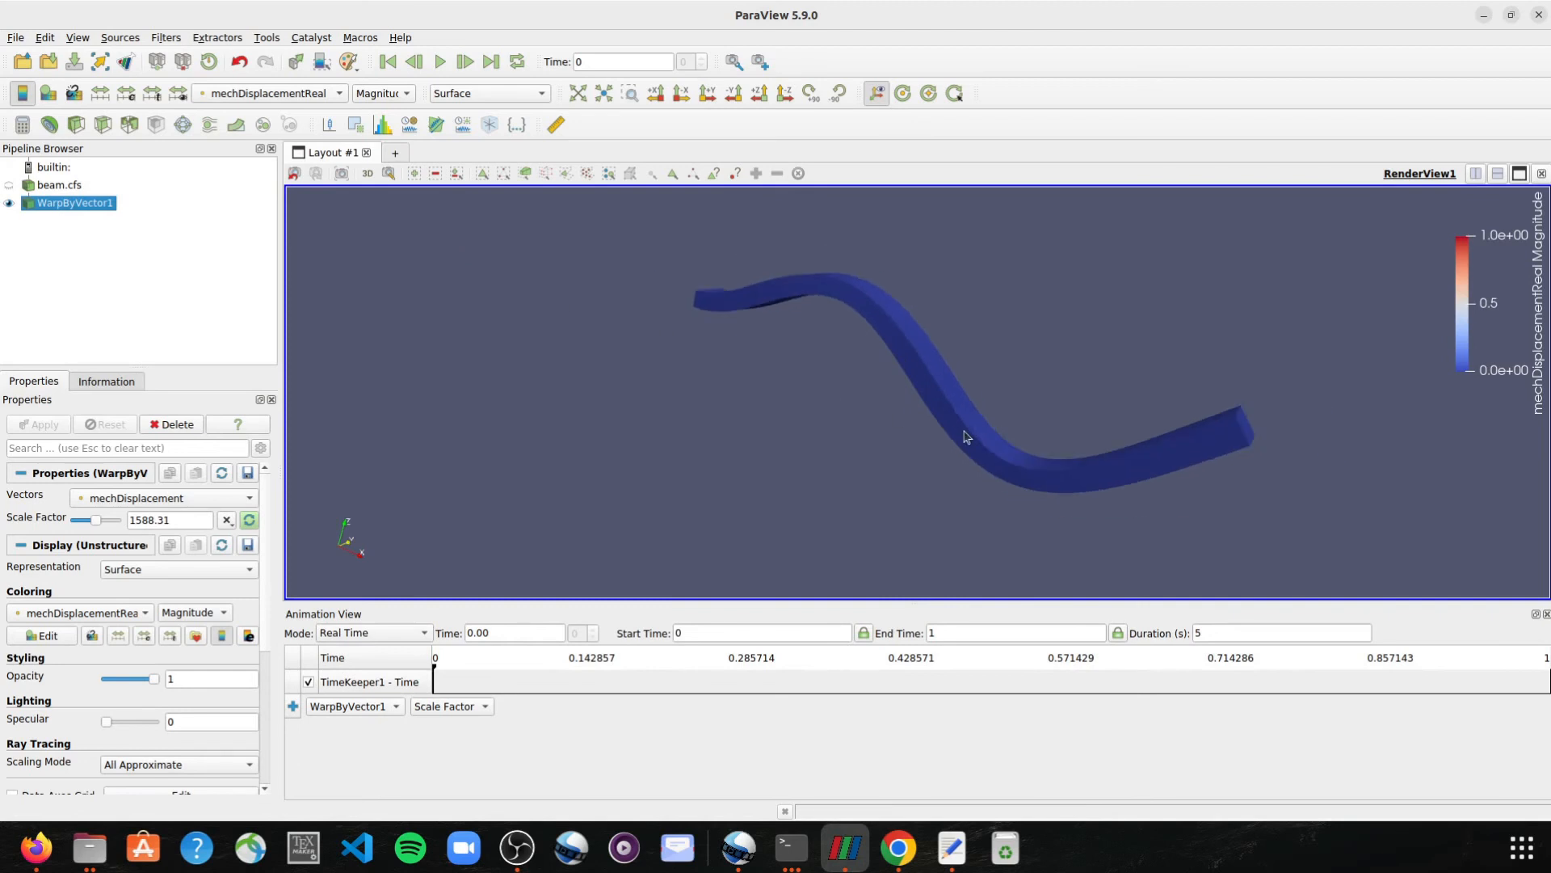
left_click(440, 61)
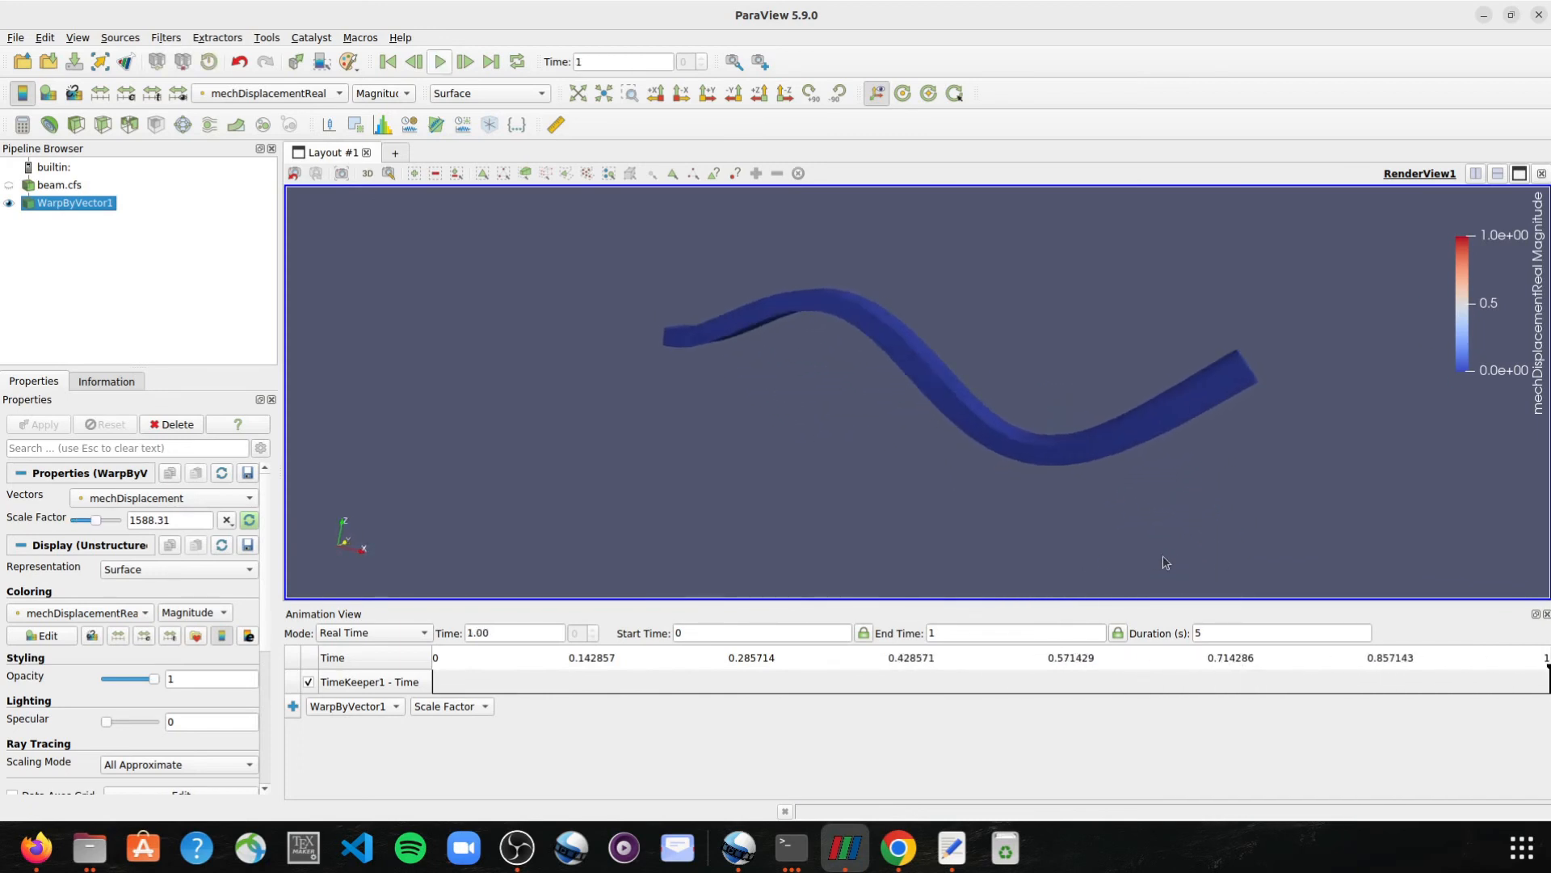
left_click_drag(1175, 557, 1140, 570)
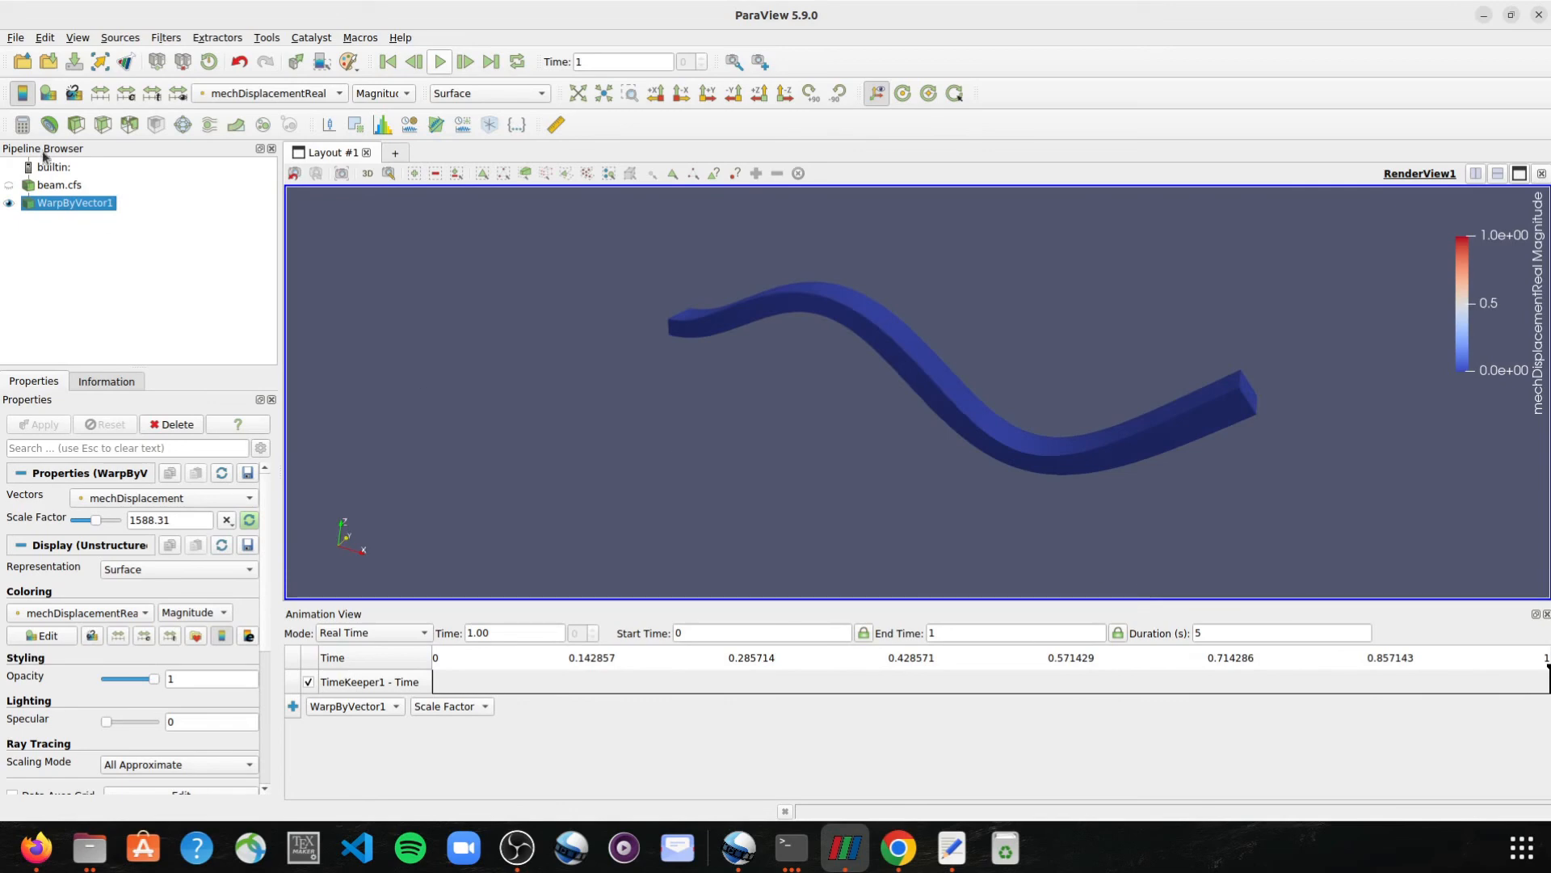
Review the file formats available for saving the animation, then close the dialog without saving.
left_click(15, 37)
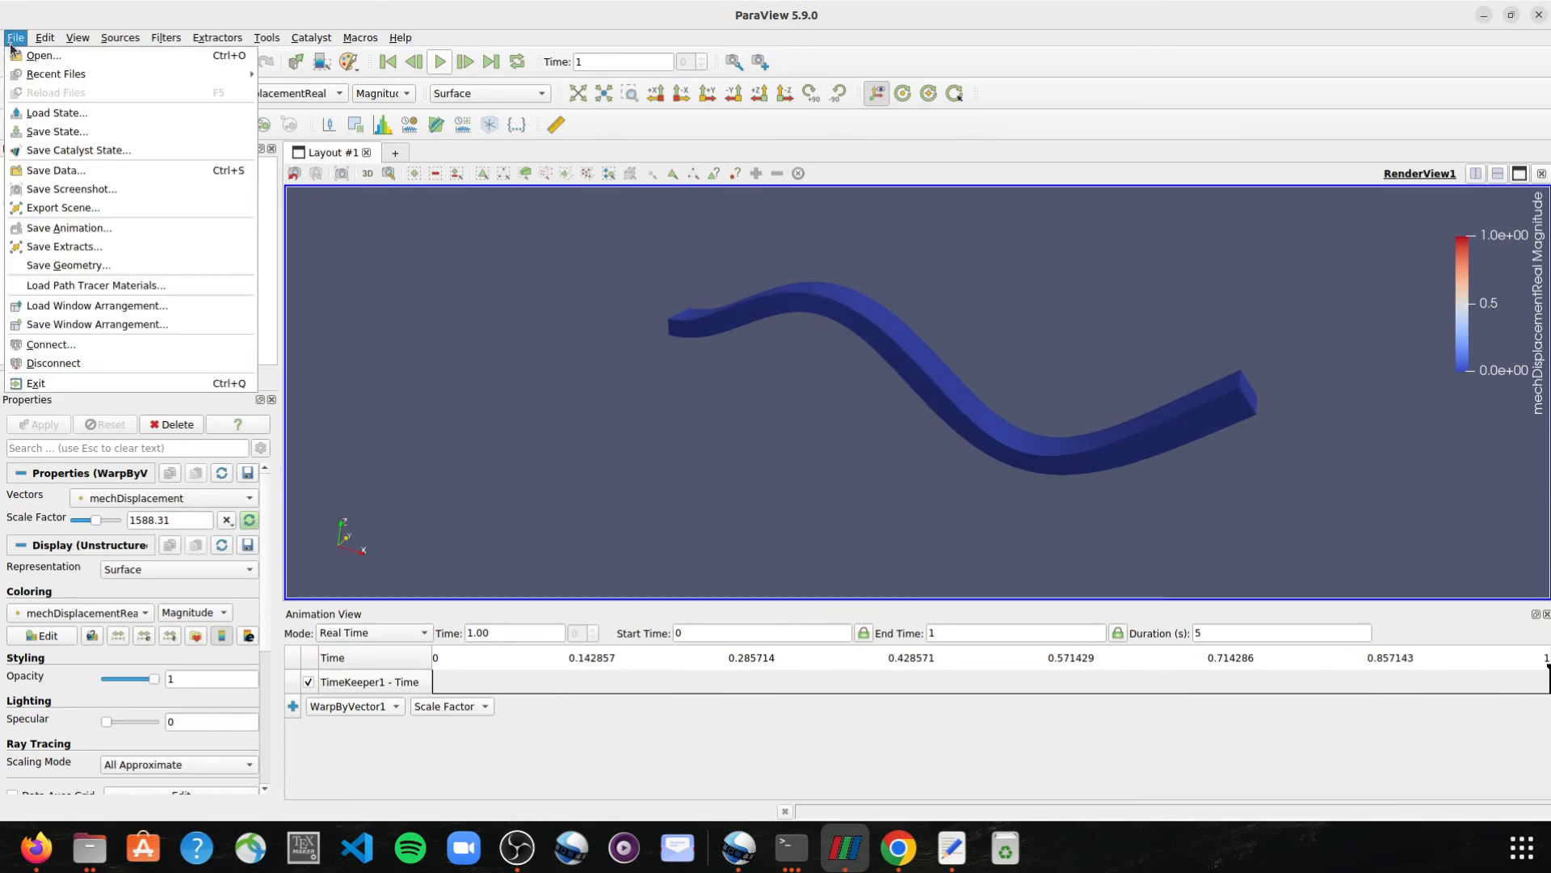
left_click(121, 229)
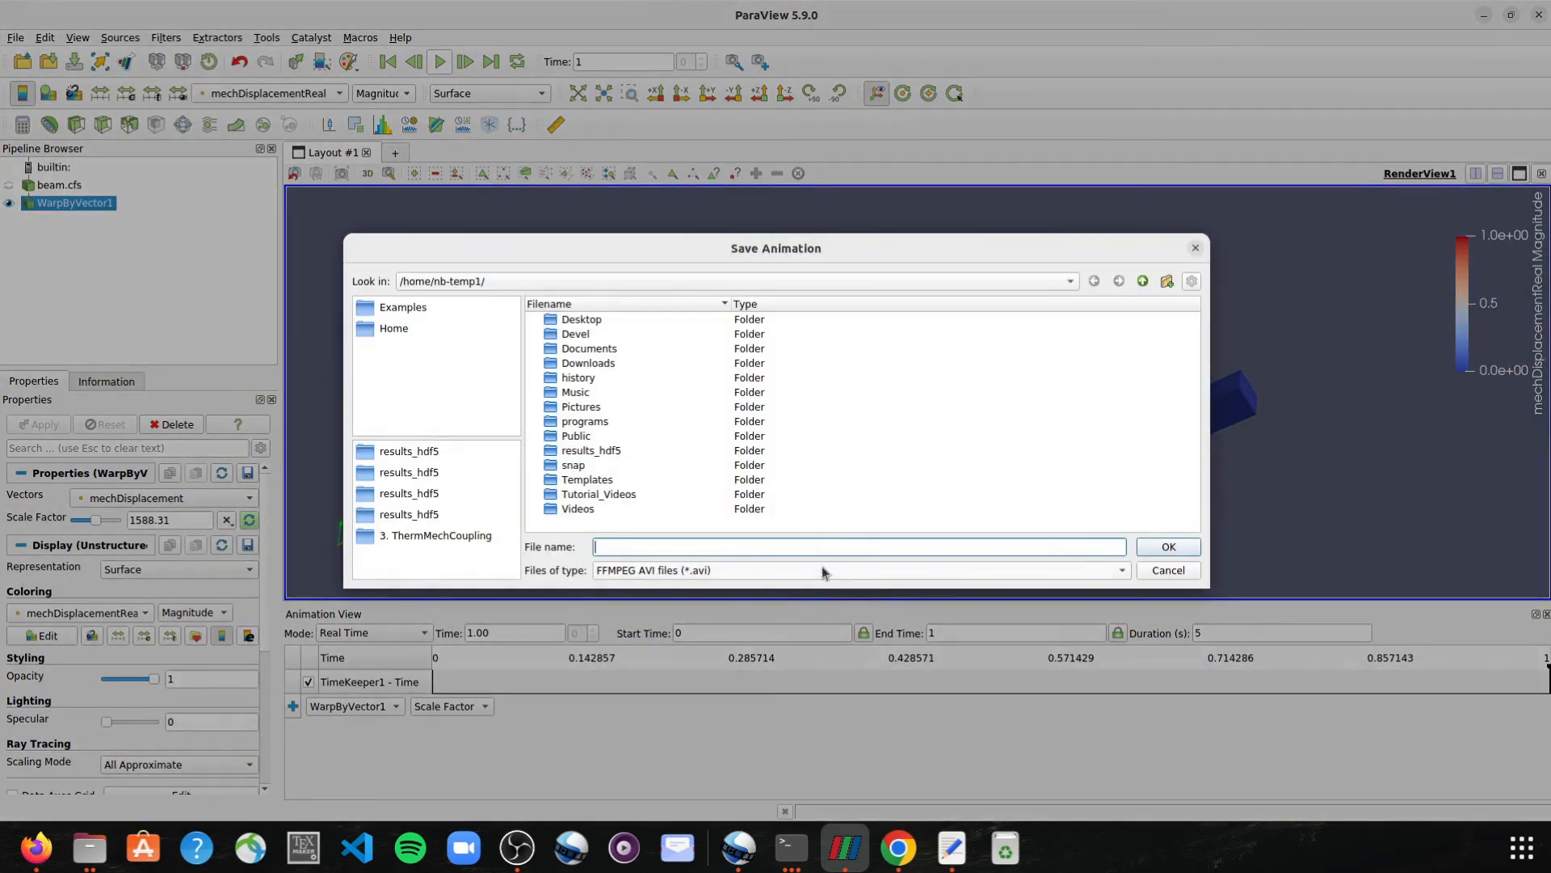
left_click(824, 570)
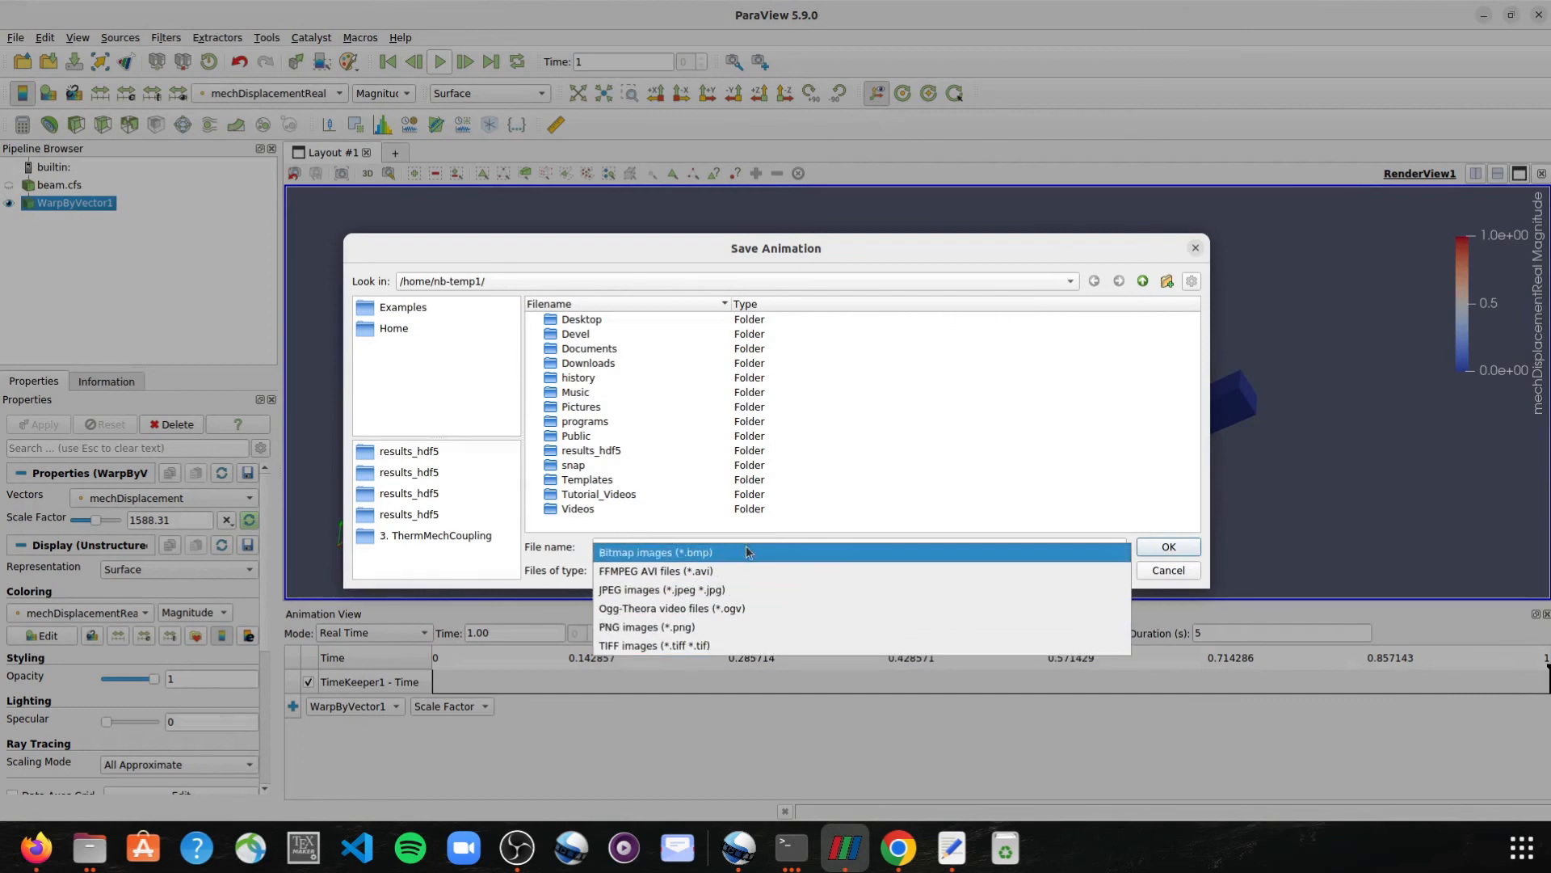
left_click(1174, 569)
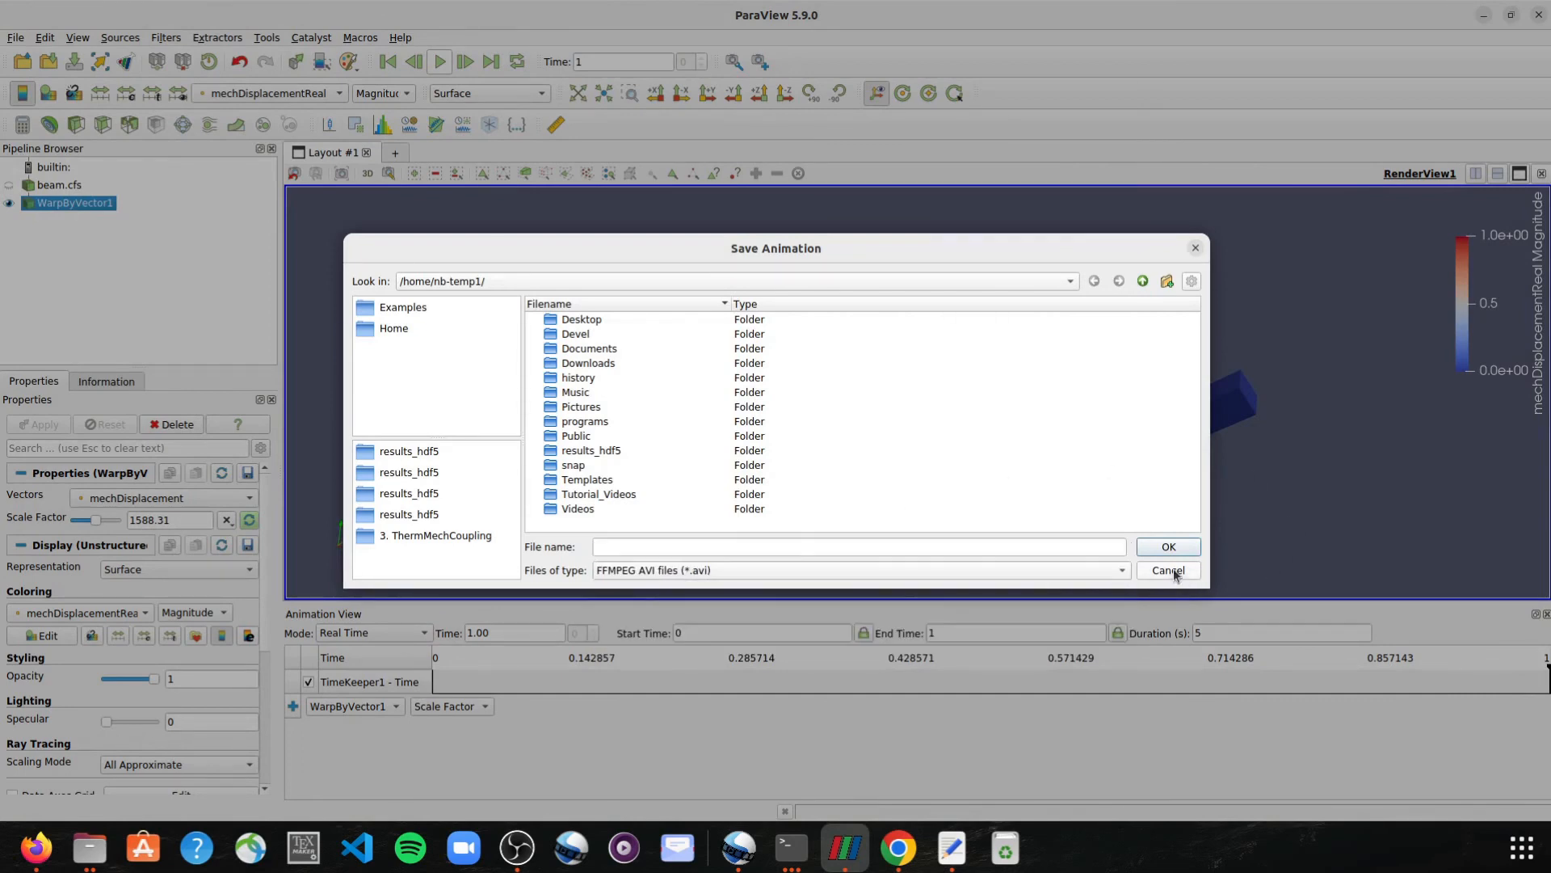
left_click(1195, 252)
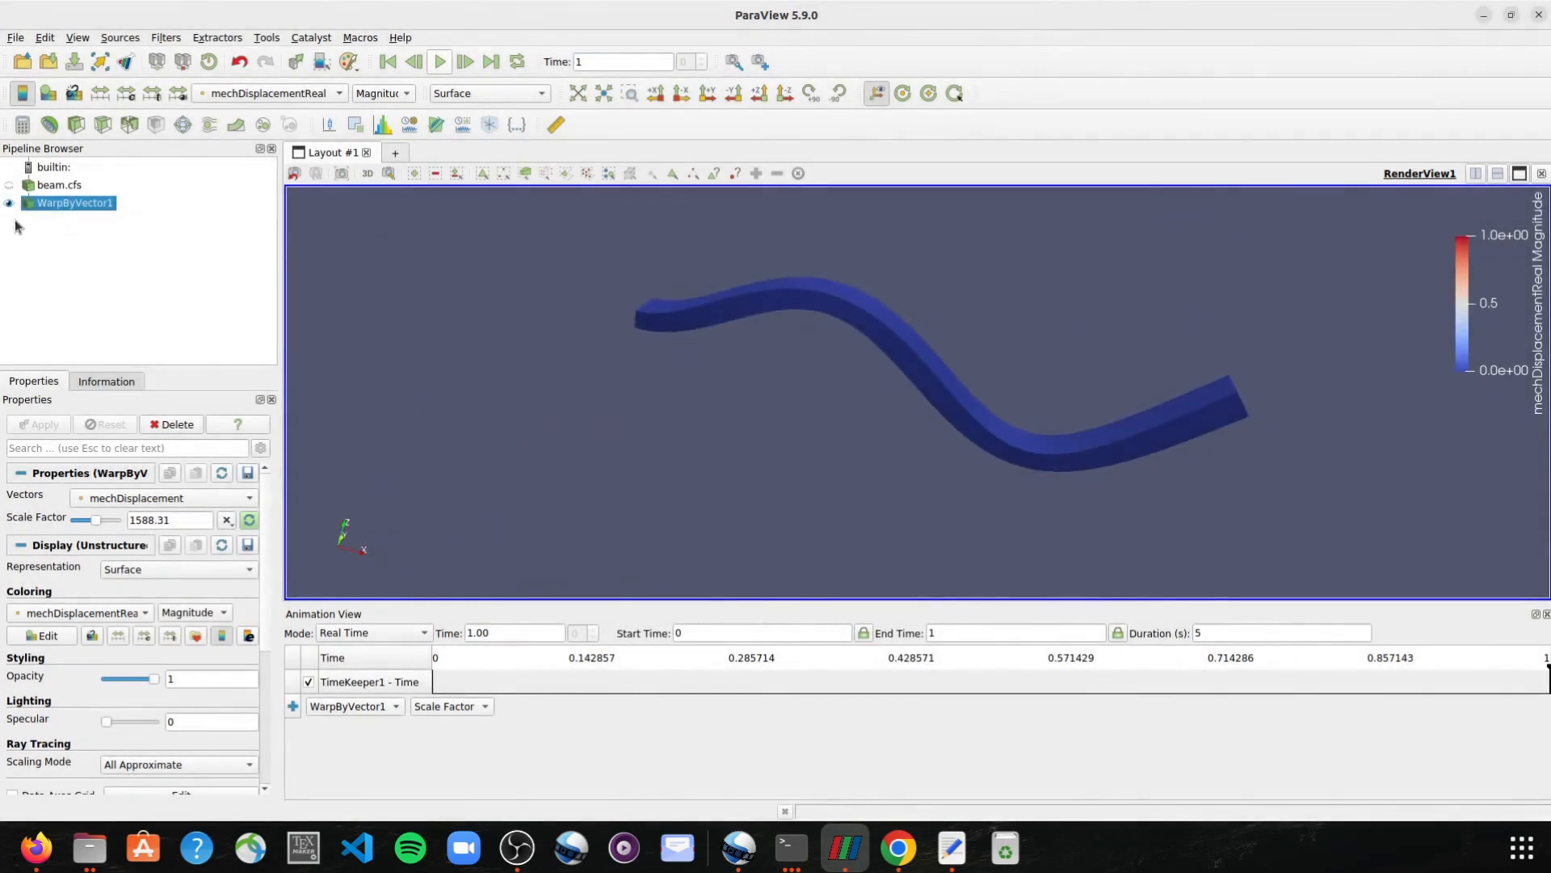
Switch beam.cfs to analysis step 4 and apply the change.
left_click(60, 186)
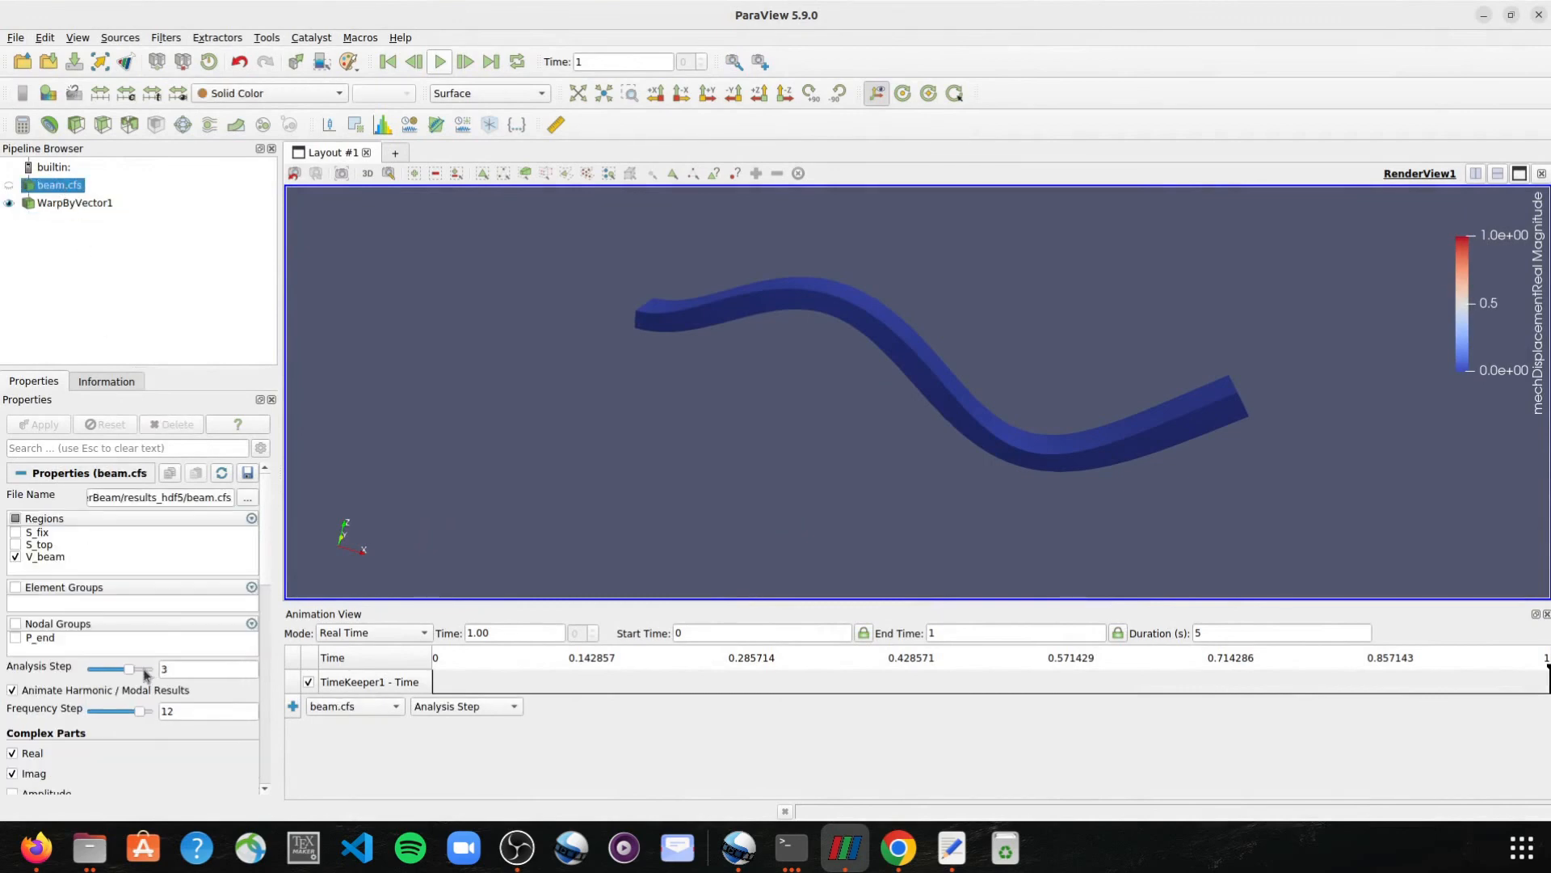
left_click_drag(129, 670, 148, 669)
left_click(42, 424)
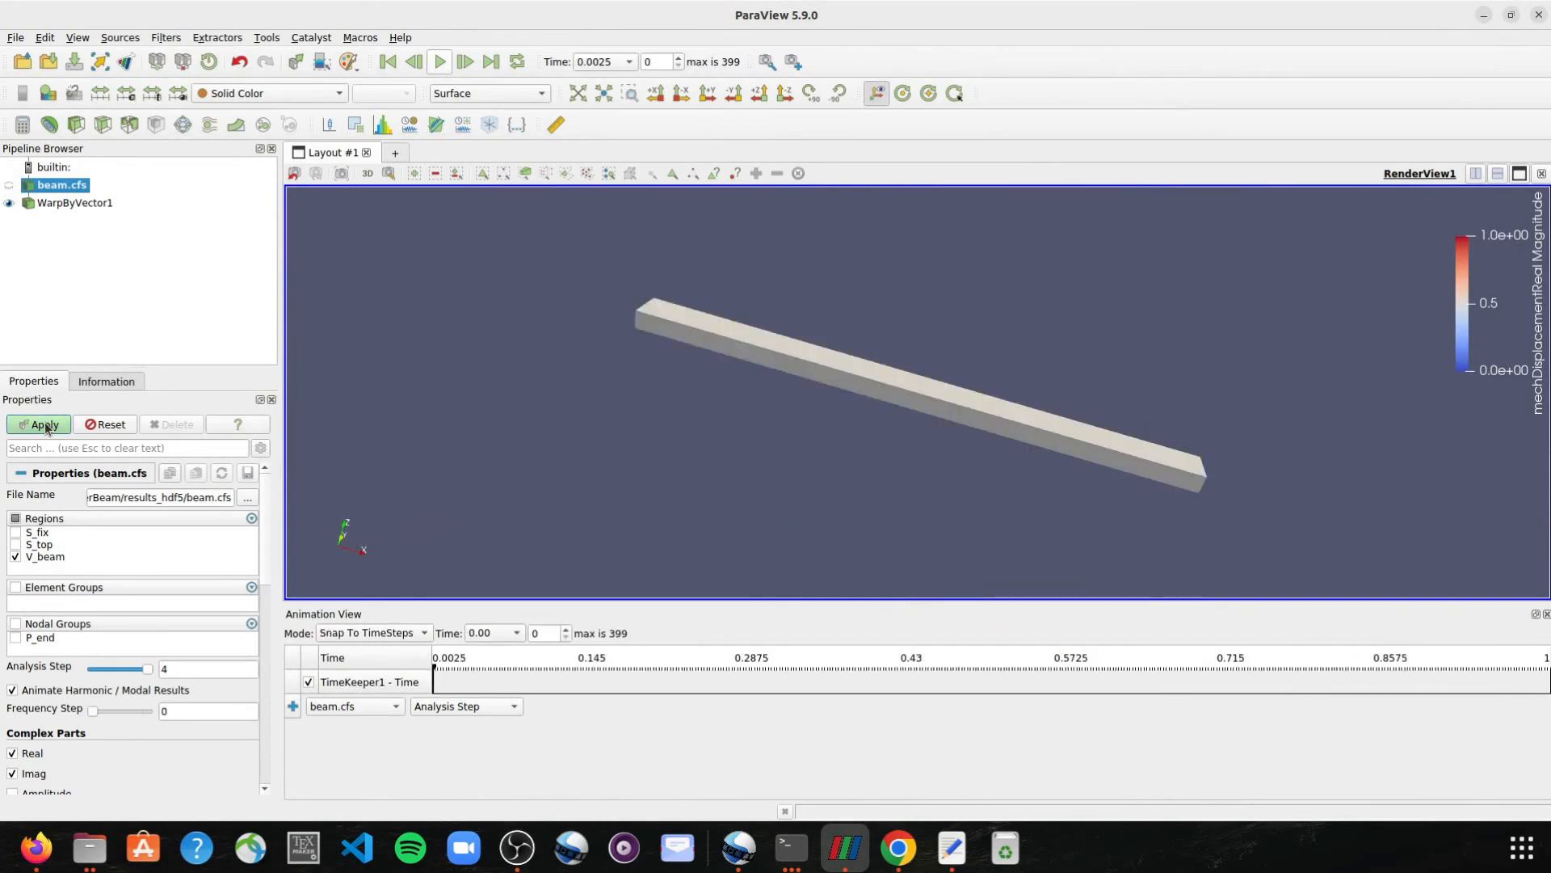
Color WarpByVector1 by mechDisplacement and close the Animation View.
left_click(74, 203)
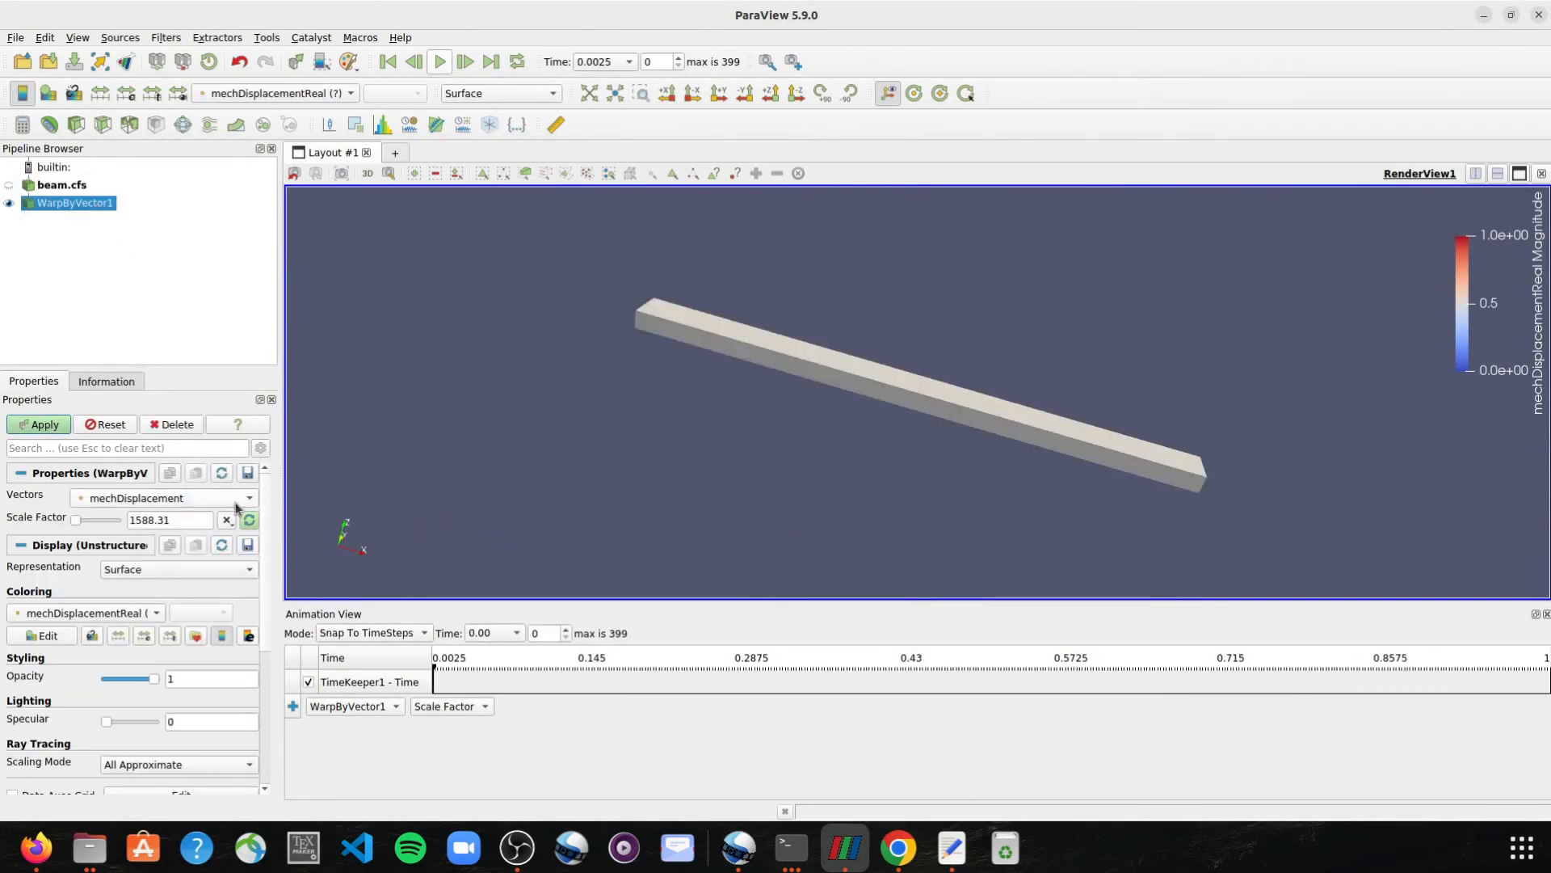
left_click(314, 93)
left_click(242, 51)
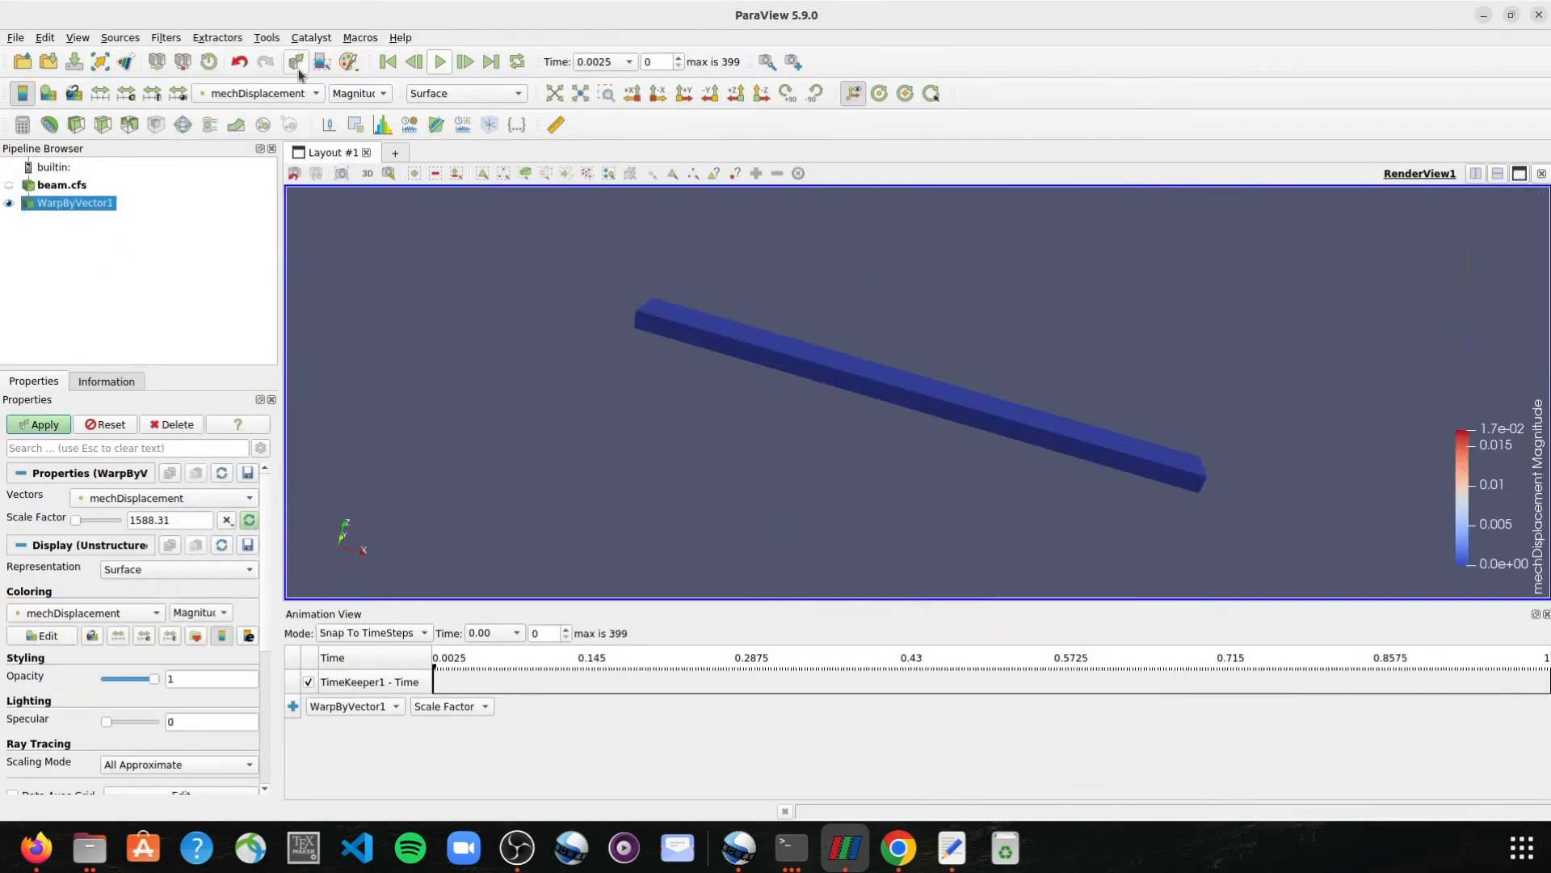
left_click(1545, 615)
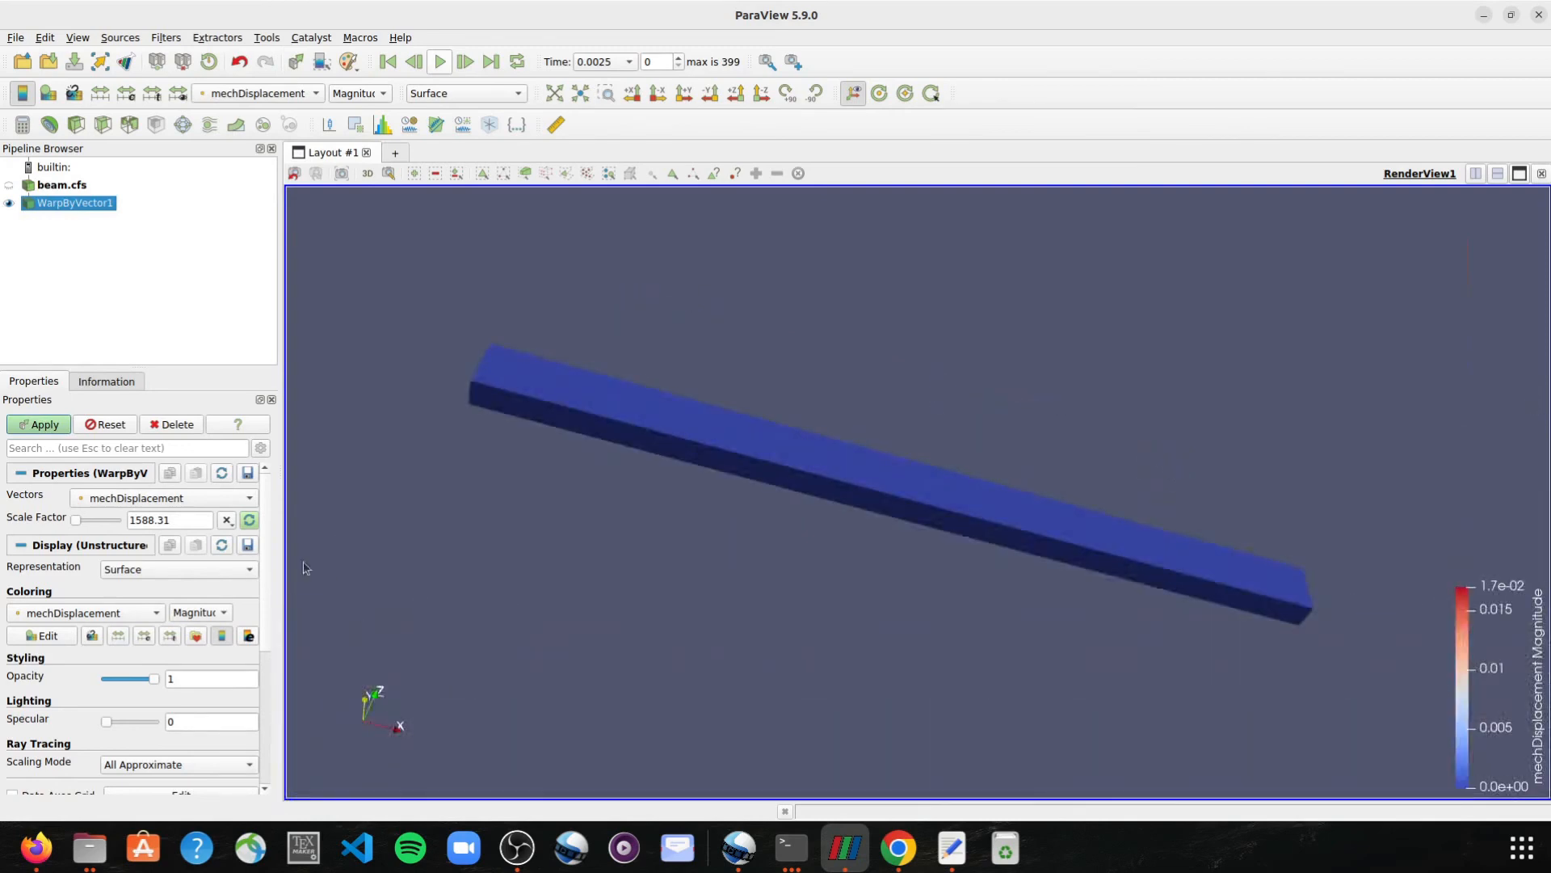
Reset the warp scale factor to the data-based value 450762 and apply it.
left_click(248, 520)
left_click(39, 424)
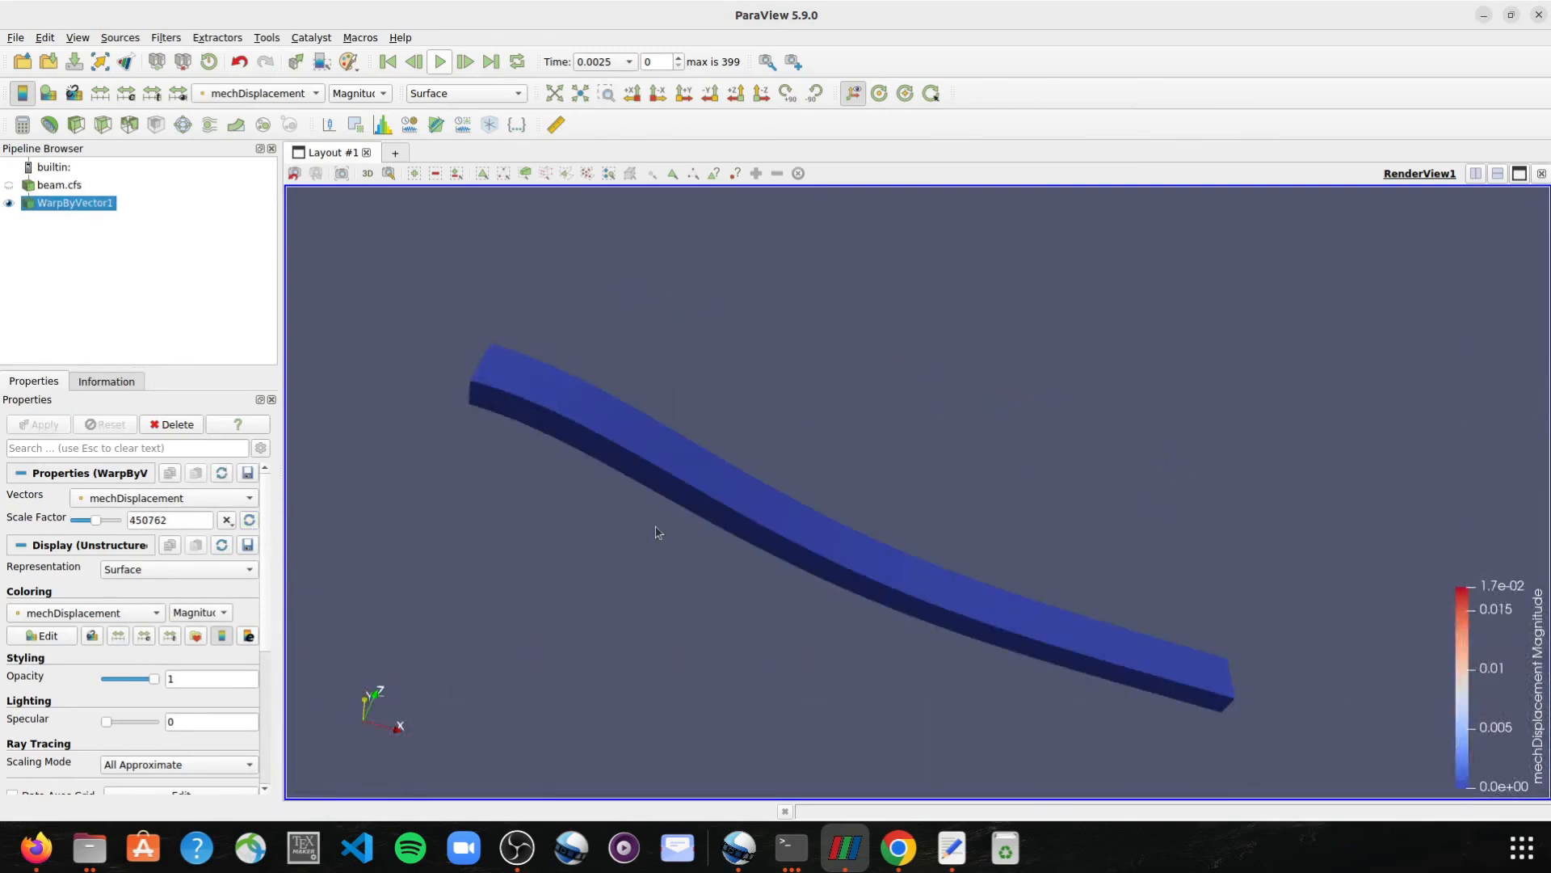
scroll(695, 519, "down", 1)
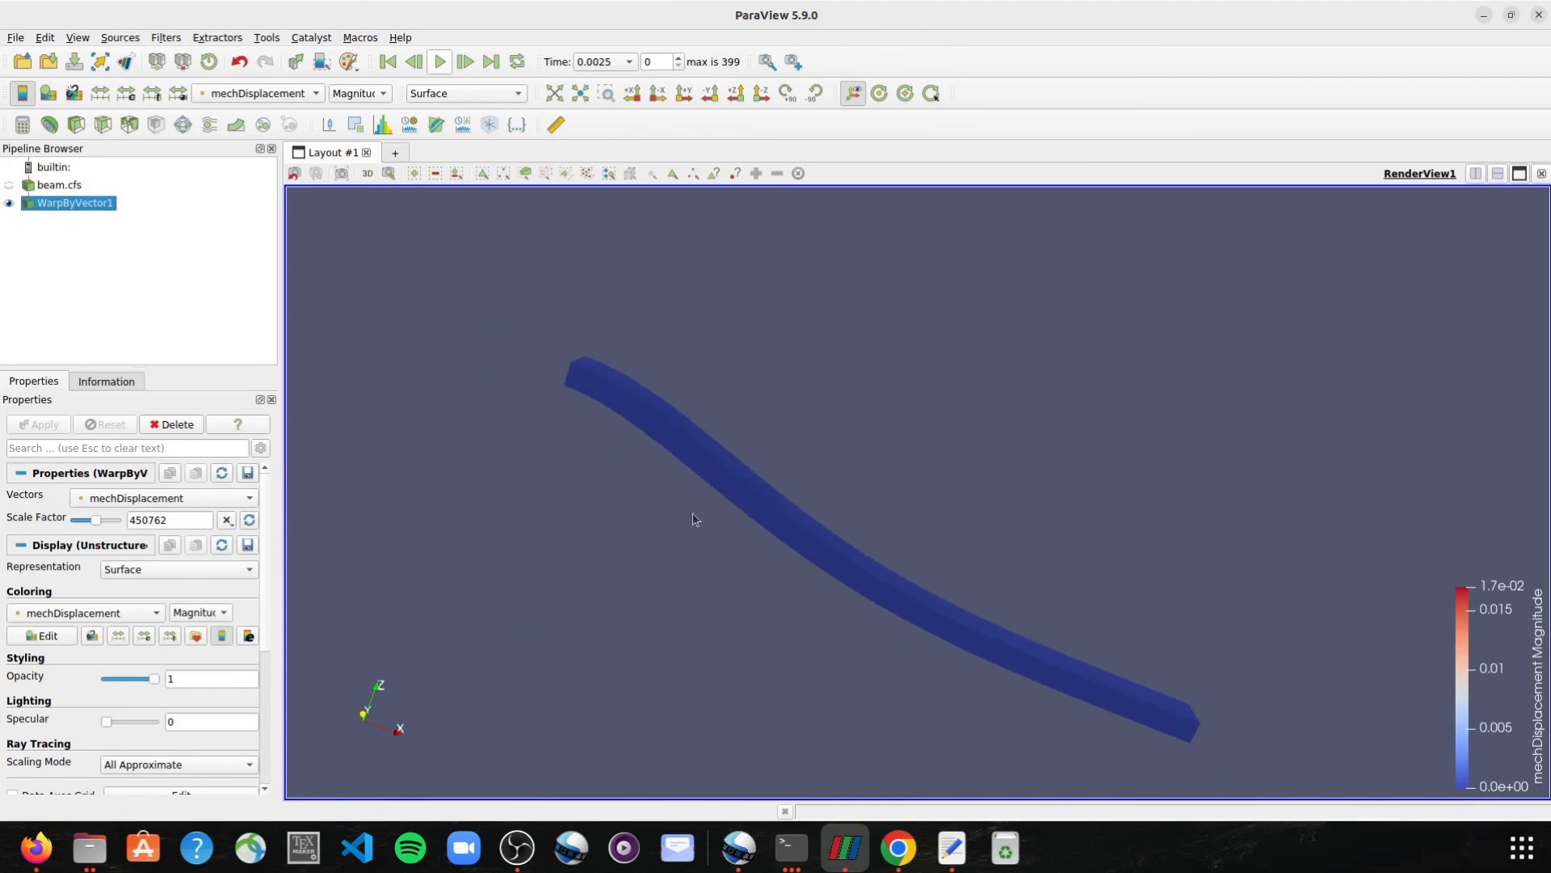
Check the deformation at times 0.01, 0.005 and 0.0025, then play the transient results up to time 0.03.
left_click(605, 62)
left_click(600, 100)
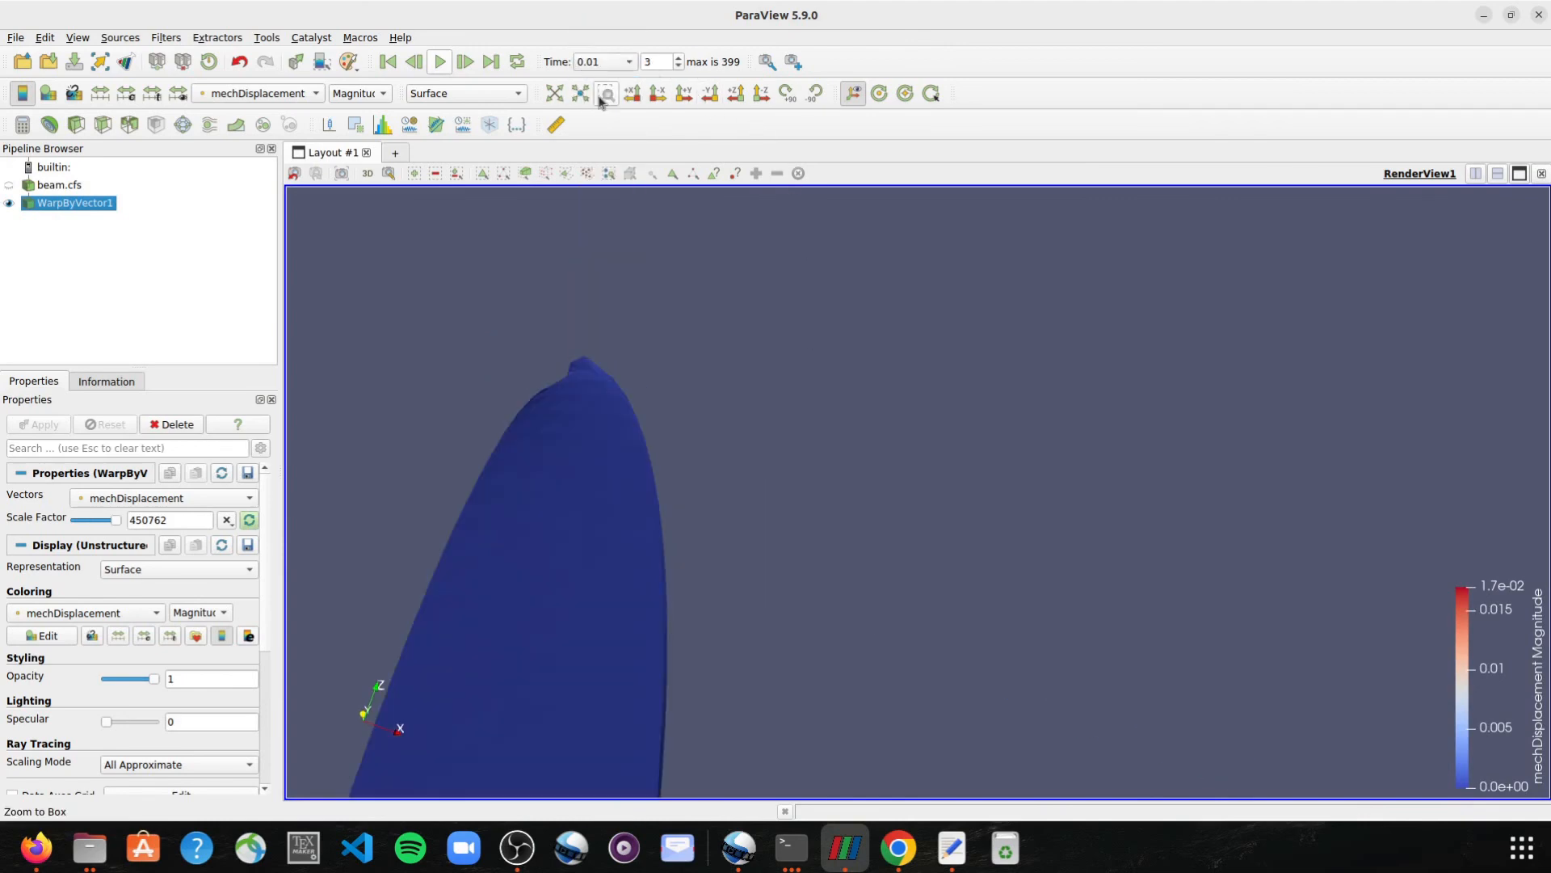
left_click(594, 63)
left_click(600, 26)
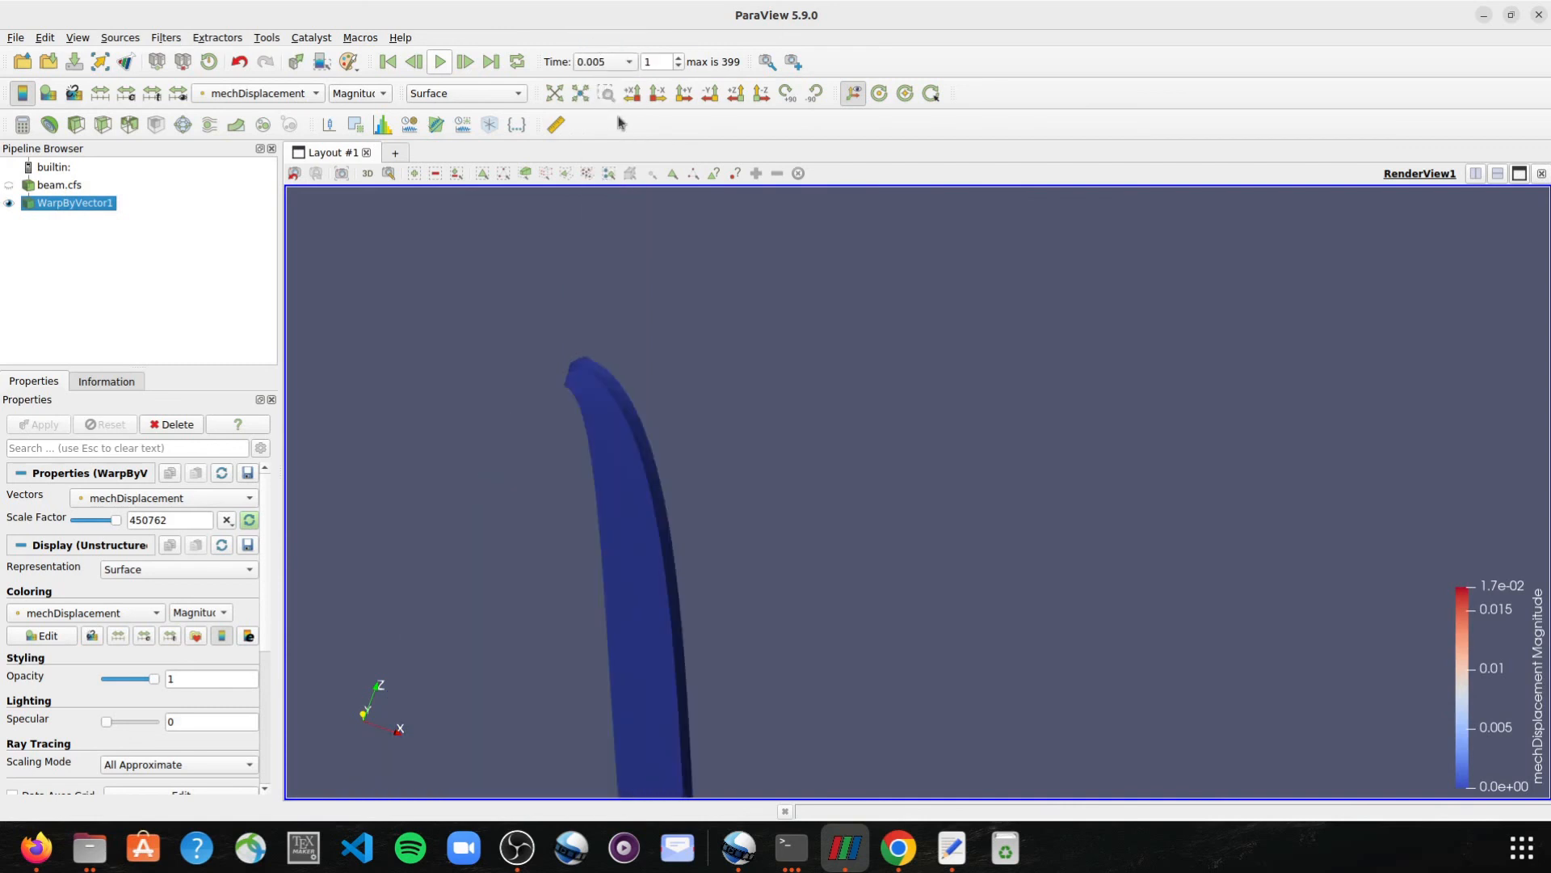
scroll(604, 68, "up", 1)
scroll(605, 72, "down", 1)
scroll(604, 75, "up", 1)
left_click_drag(855, 429, 491, 579)
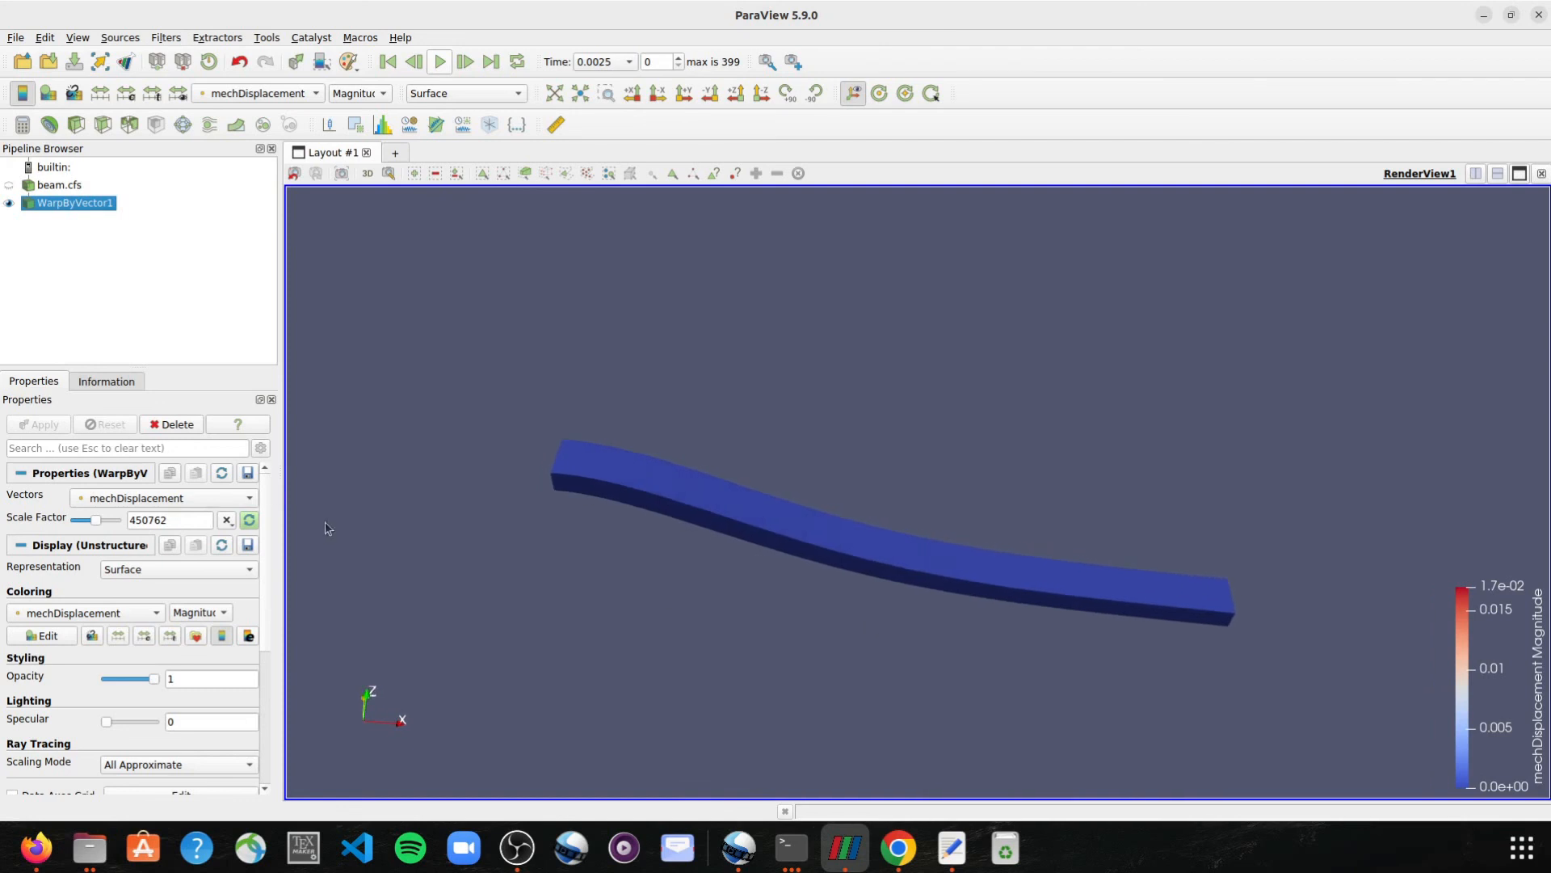
left_click(439, 62)
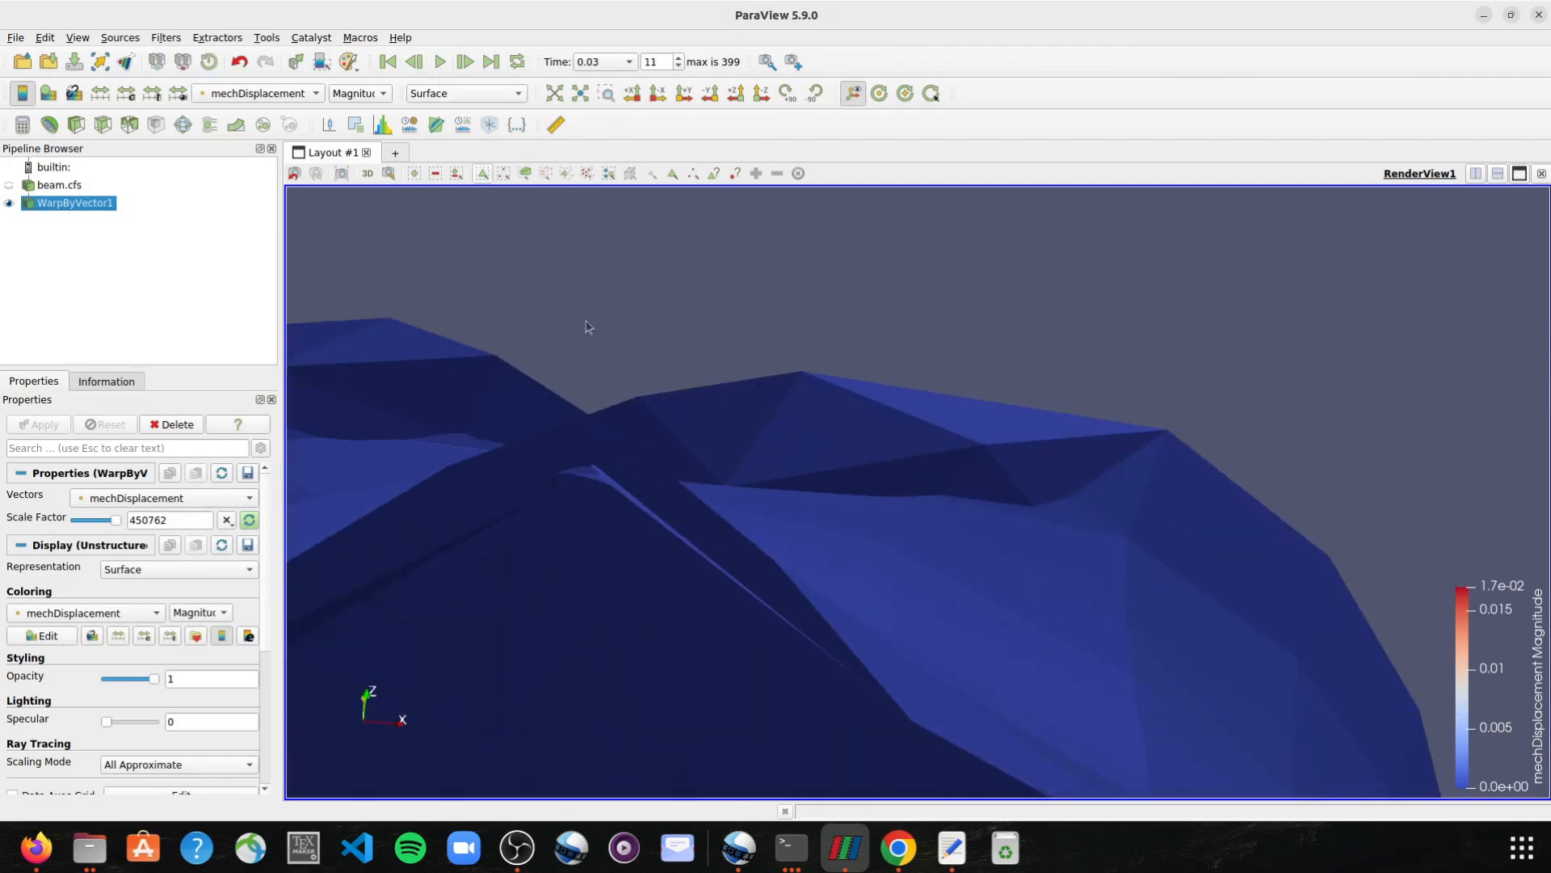
Reset the warp scale factor to 78.8854 for the current time step and inspect the deformed beam.
left_click(246, 521)
left_click(34, 424)
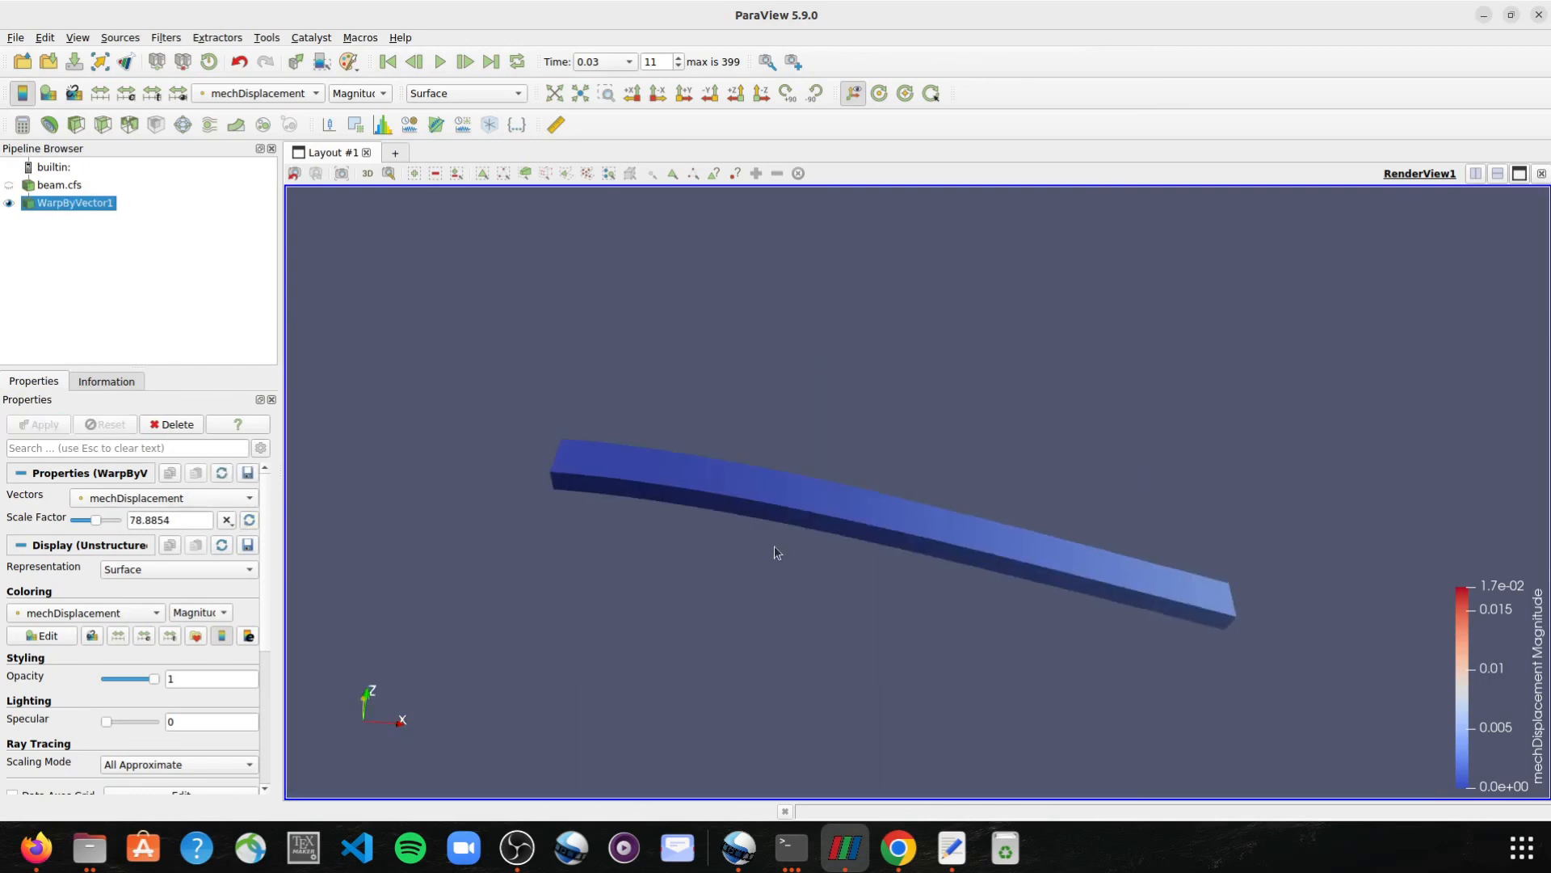
left_click_drag(772, 560, 768, 523)
left_click_drag(956, 433, 950, 422)
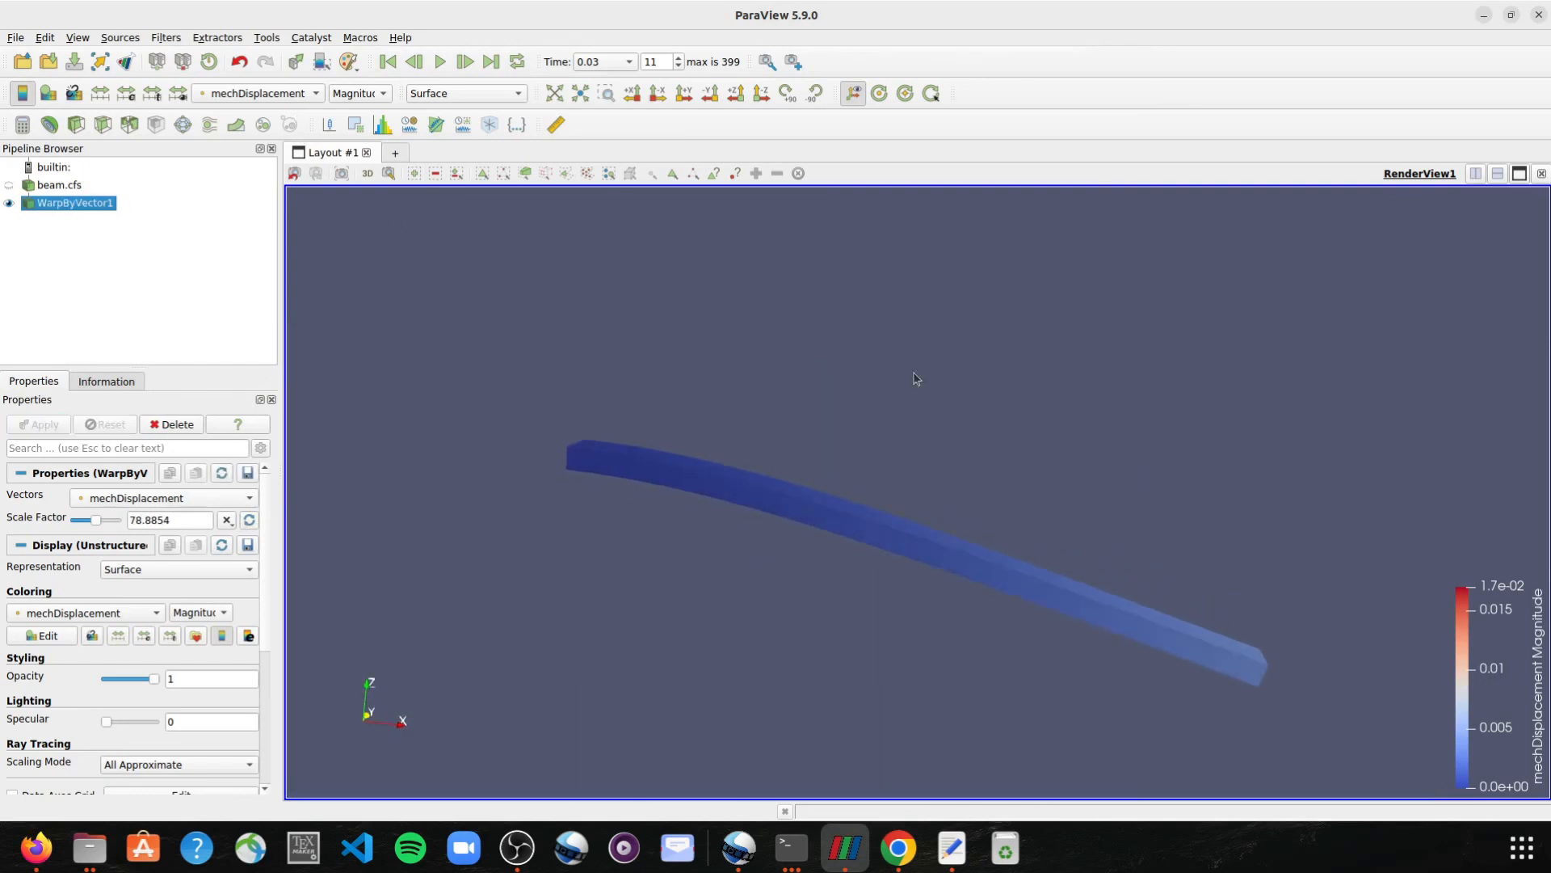
Play the transient results up to time 0.445 with the warp scale factor reset to 17.9713.
left_click(439, 65)
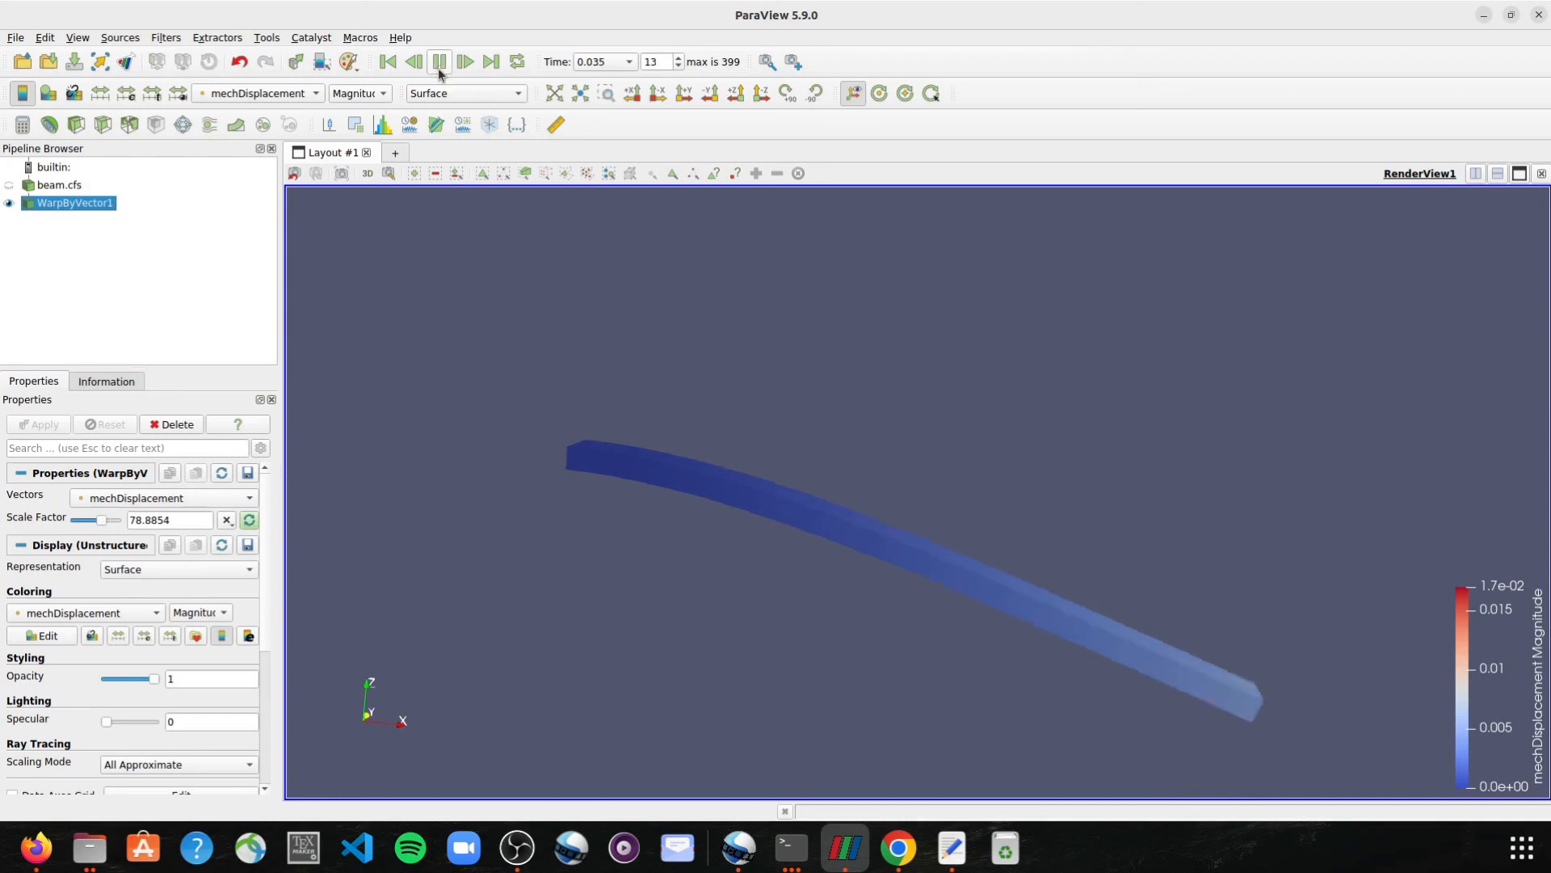
left_click(249, 519)
left_click(26, 426)
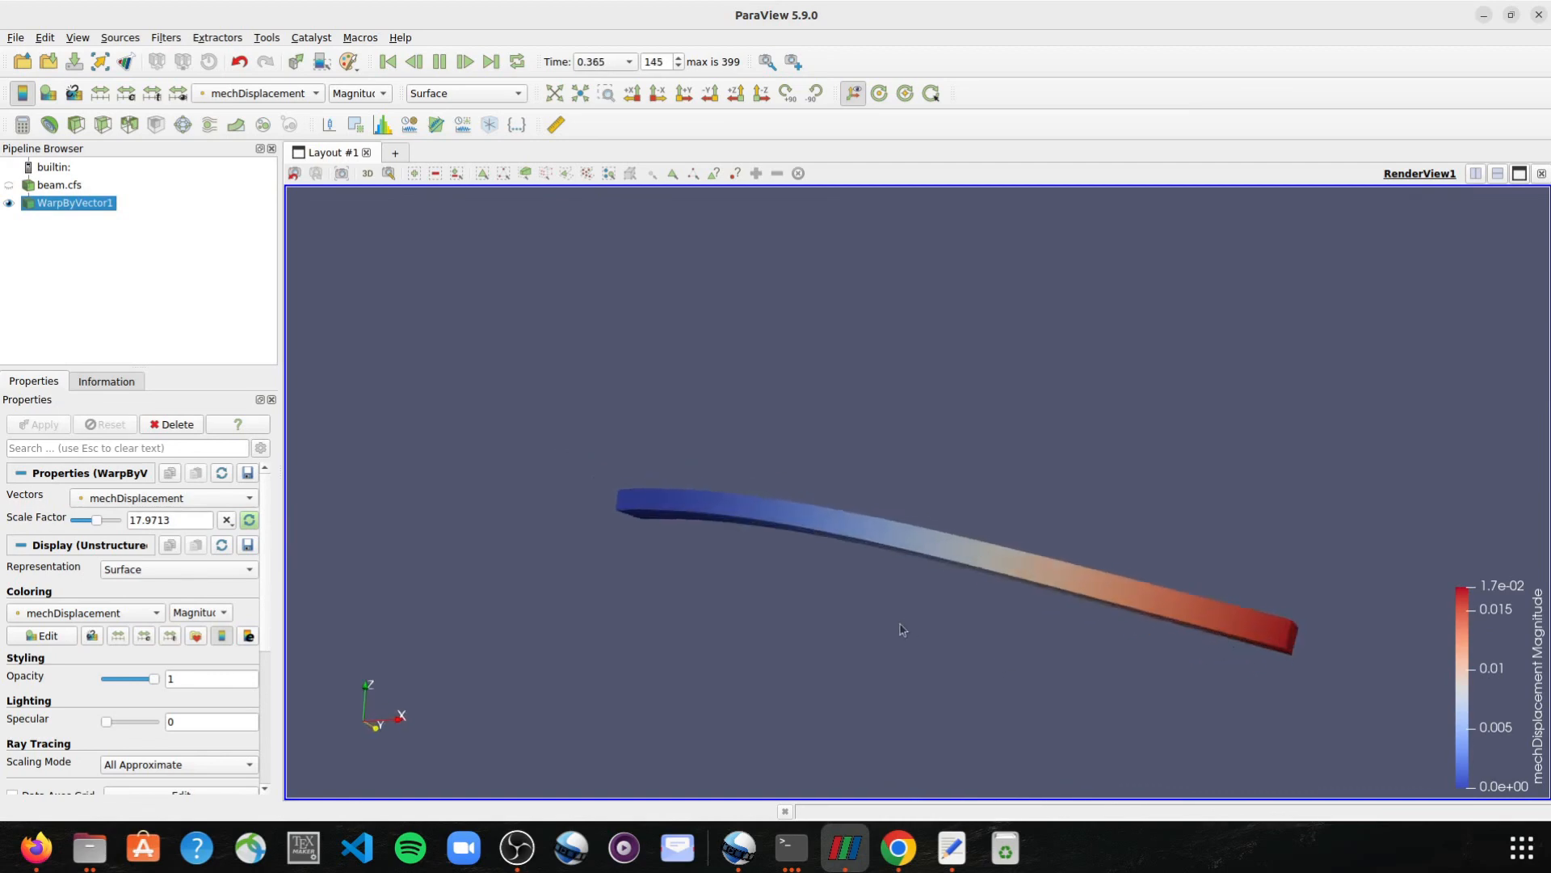
left_click(435, 67)
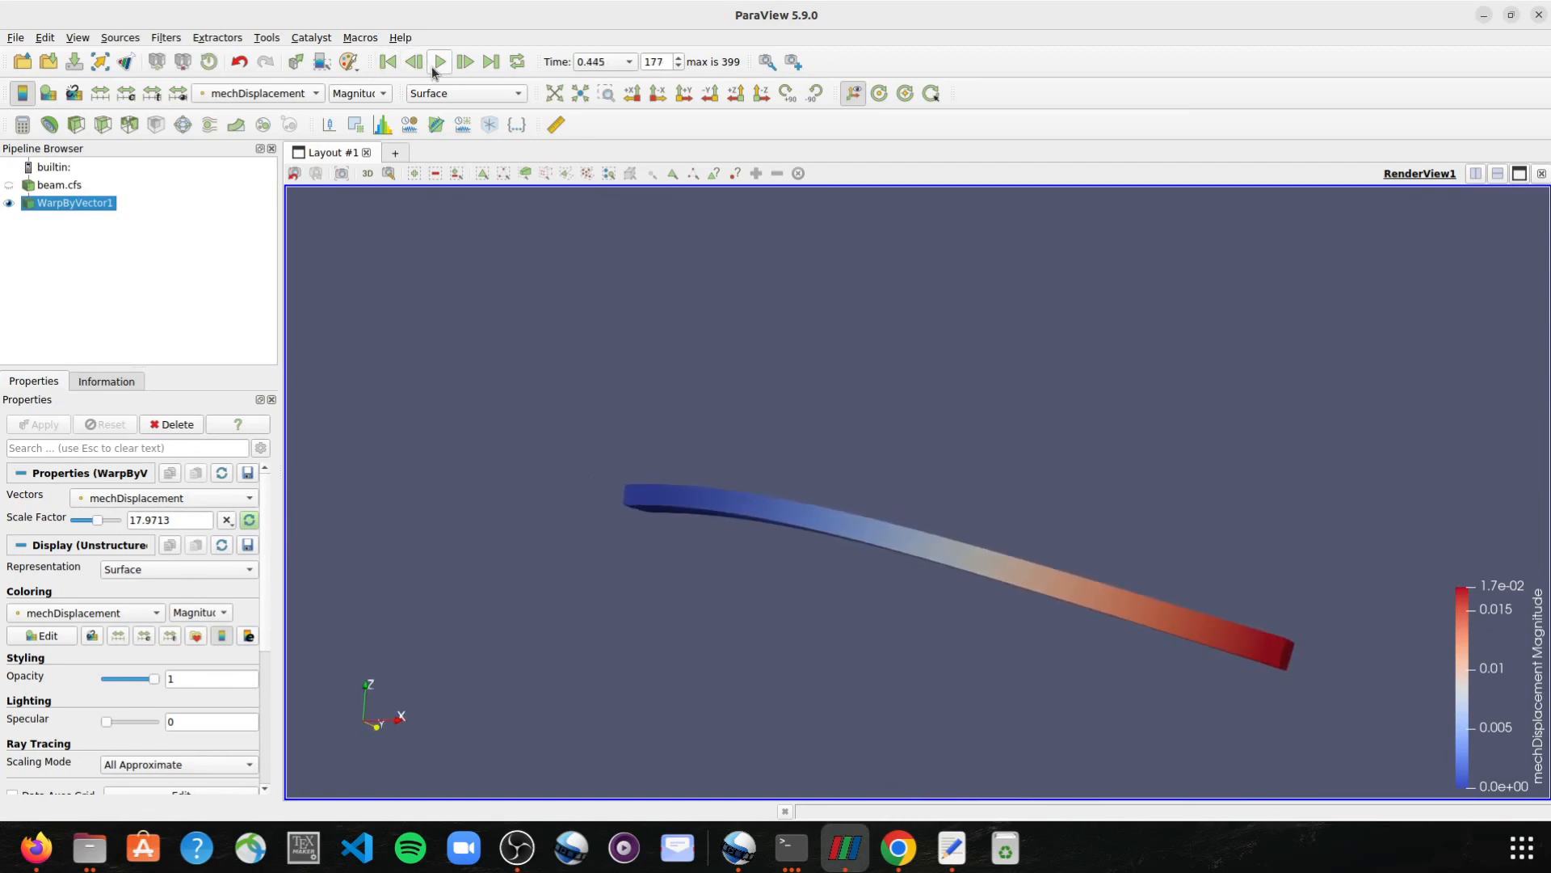
Increase the warp scale factor to 23.905 and apply it.
scroll(1009, 632, "up", 2)
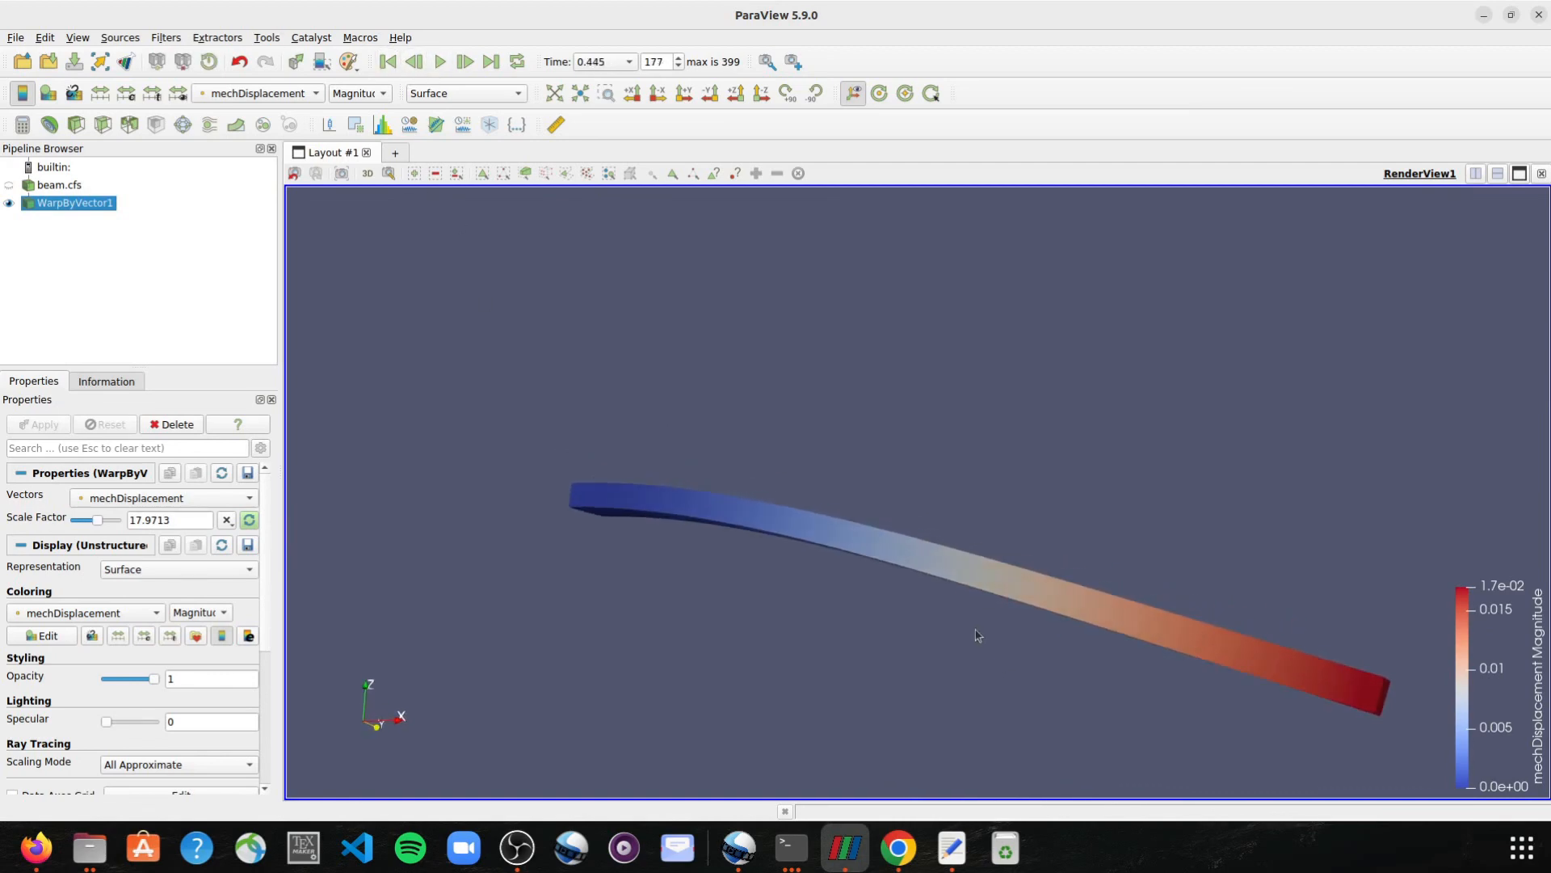
left_click_drag(98, 521, 104, 522)
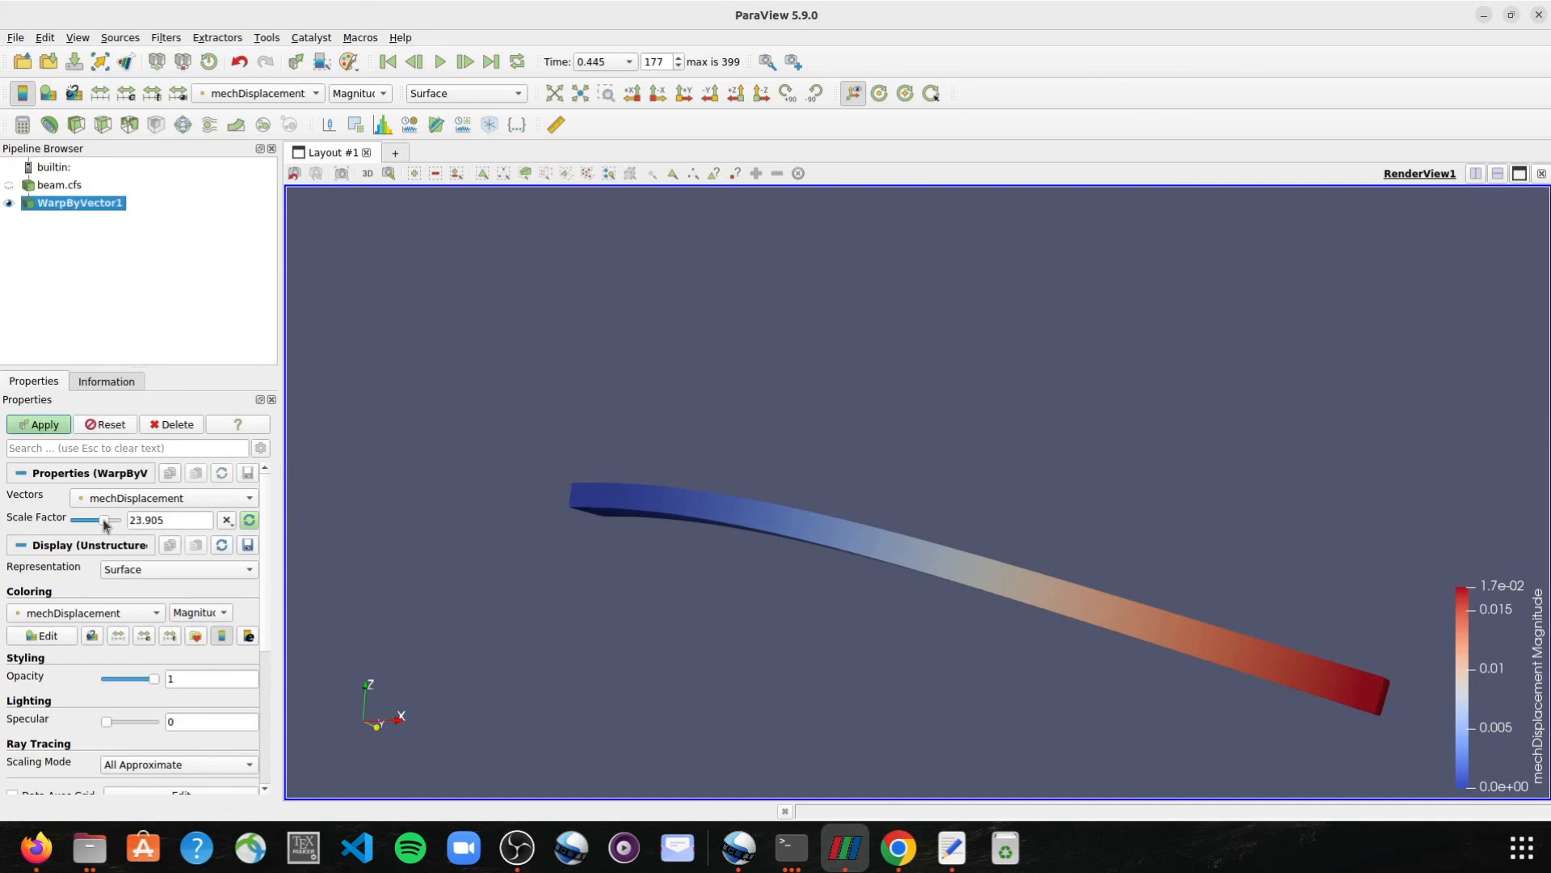
left_click(60, 432)
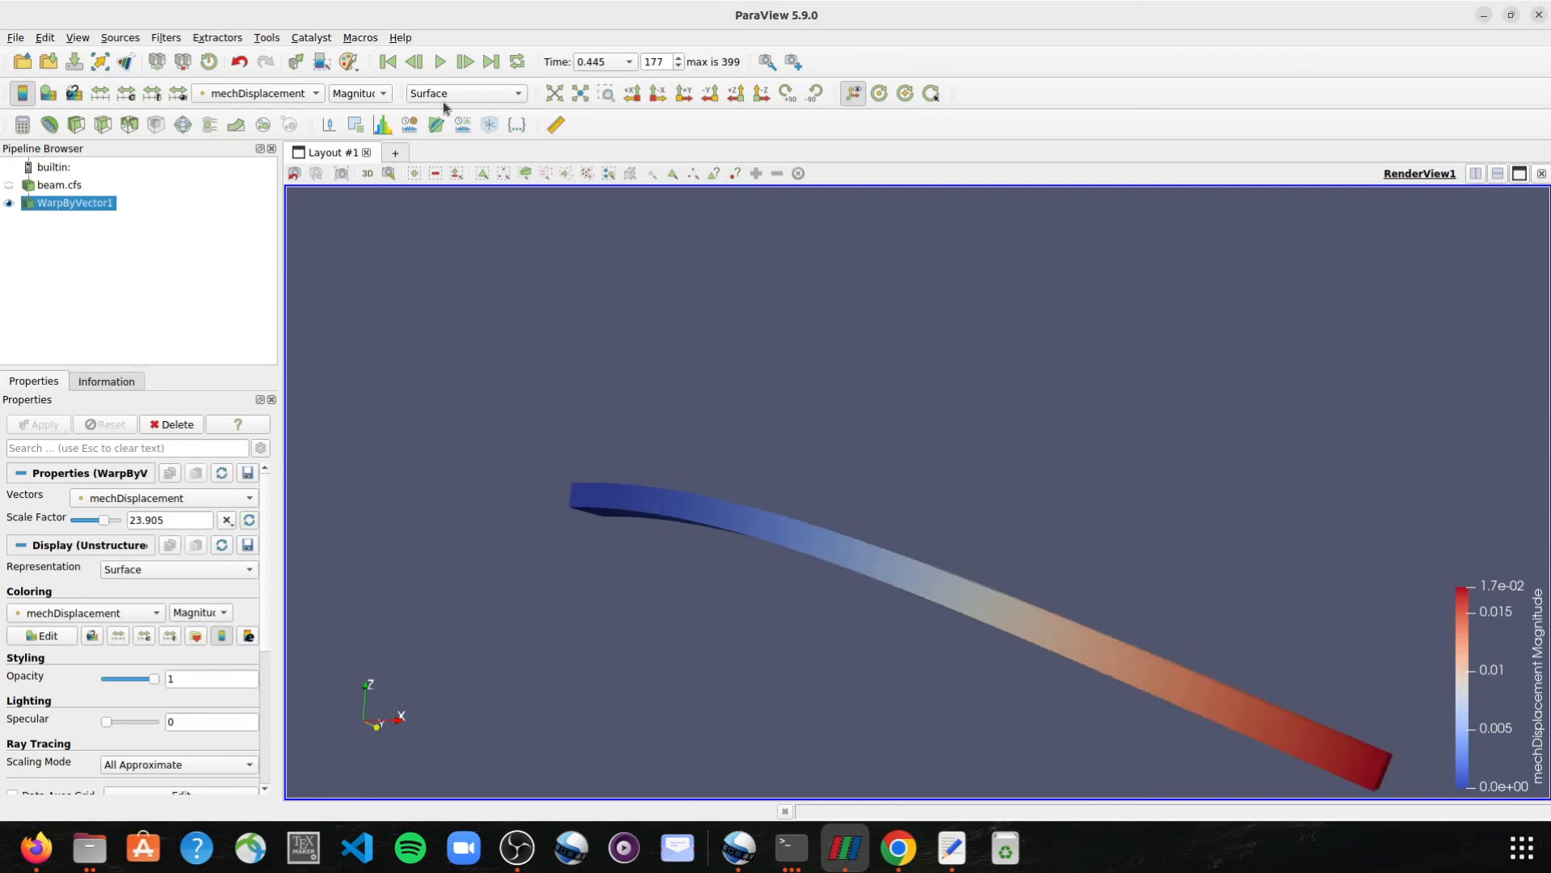
Replay the transient animation from the first time step to time 1 and examine the beam's motion.
left_click(396, 61)
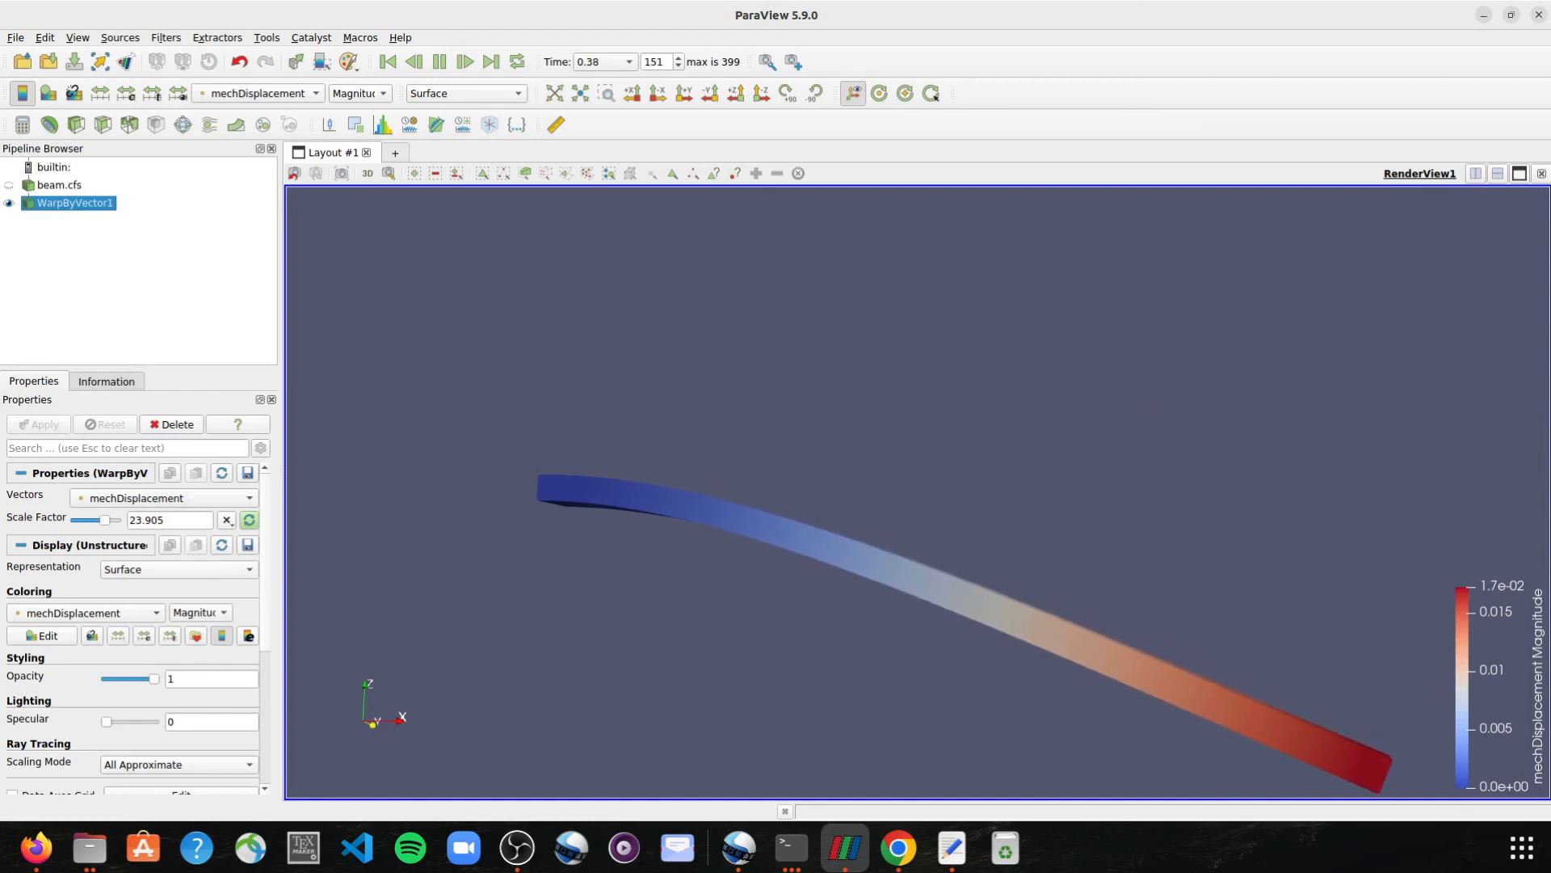
left_click(16, 37)
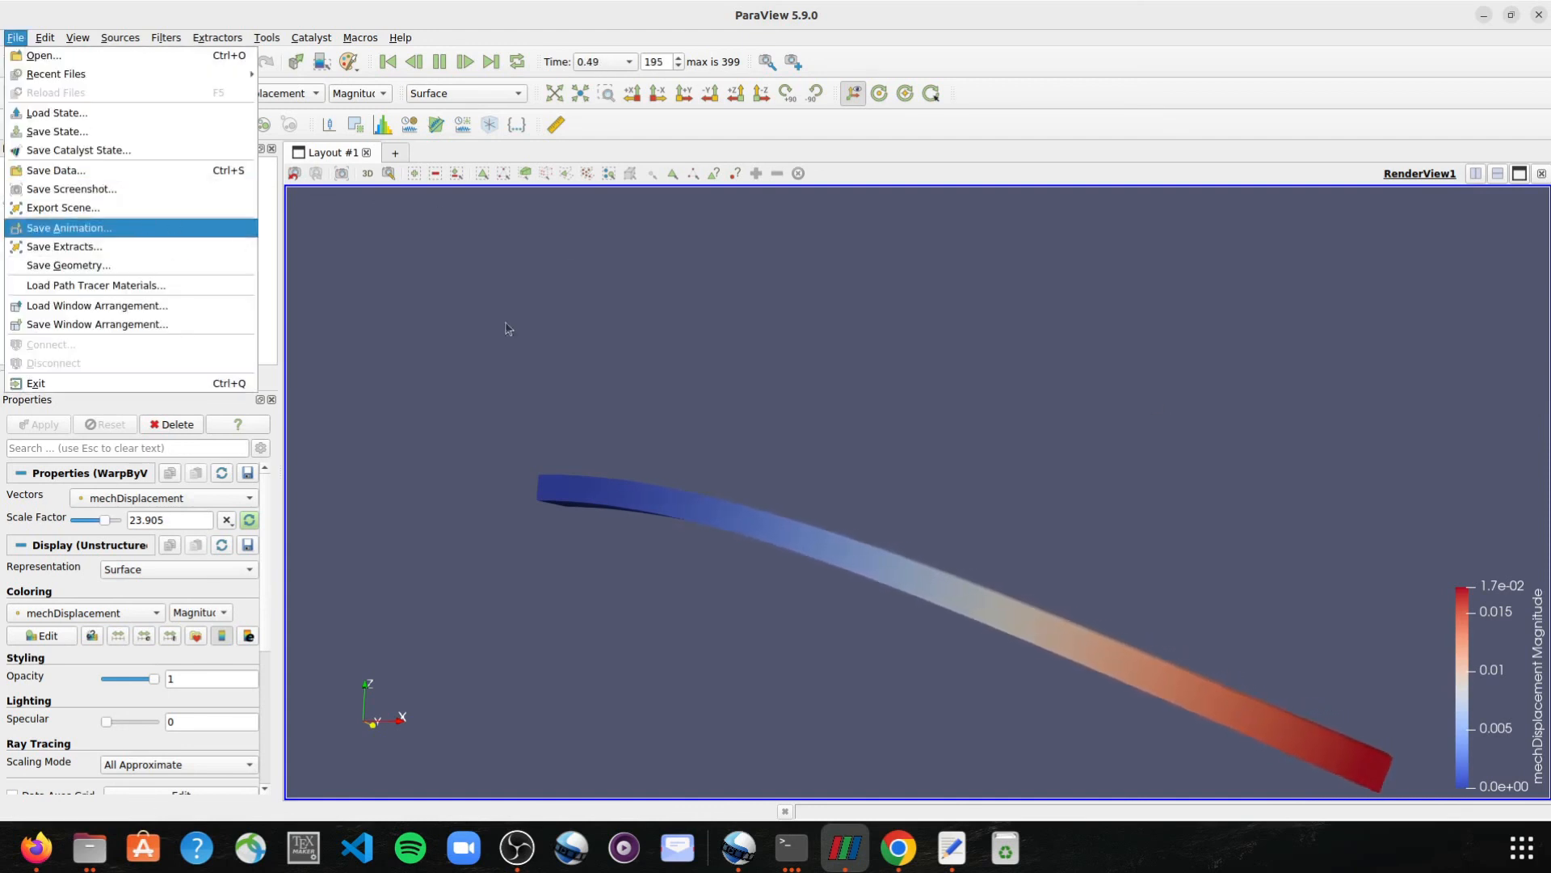
left_click(731, 384)
left_click_drag(929, 505, 554, 336)
left_click_drag(1002, 684, 1060, 733)
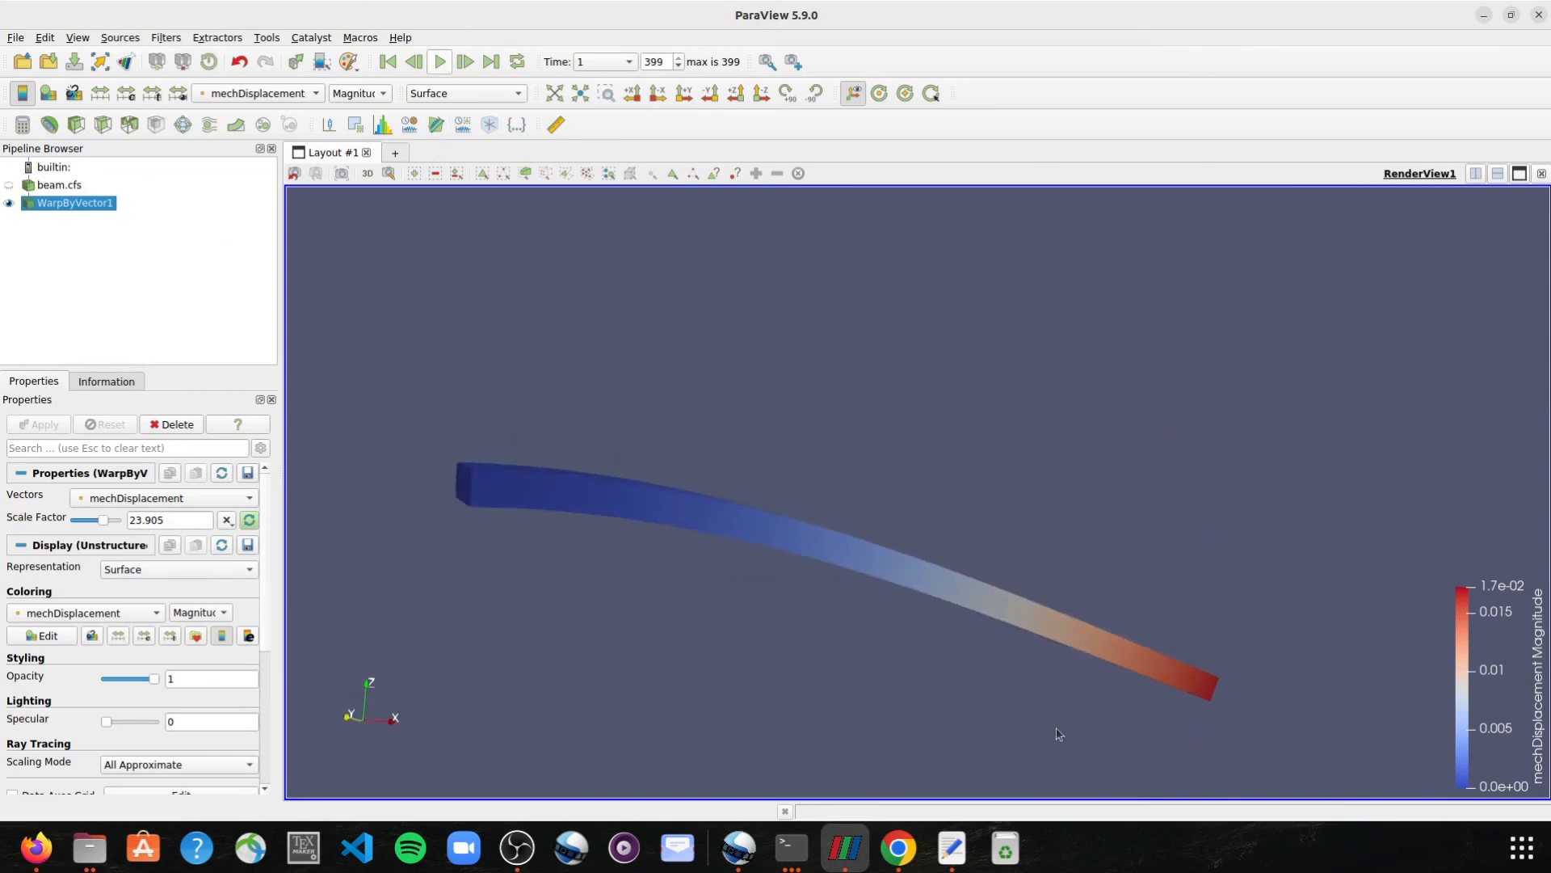